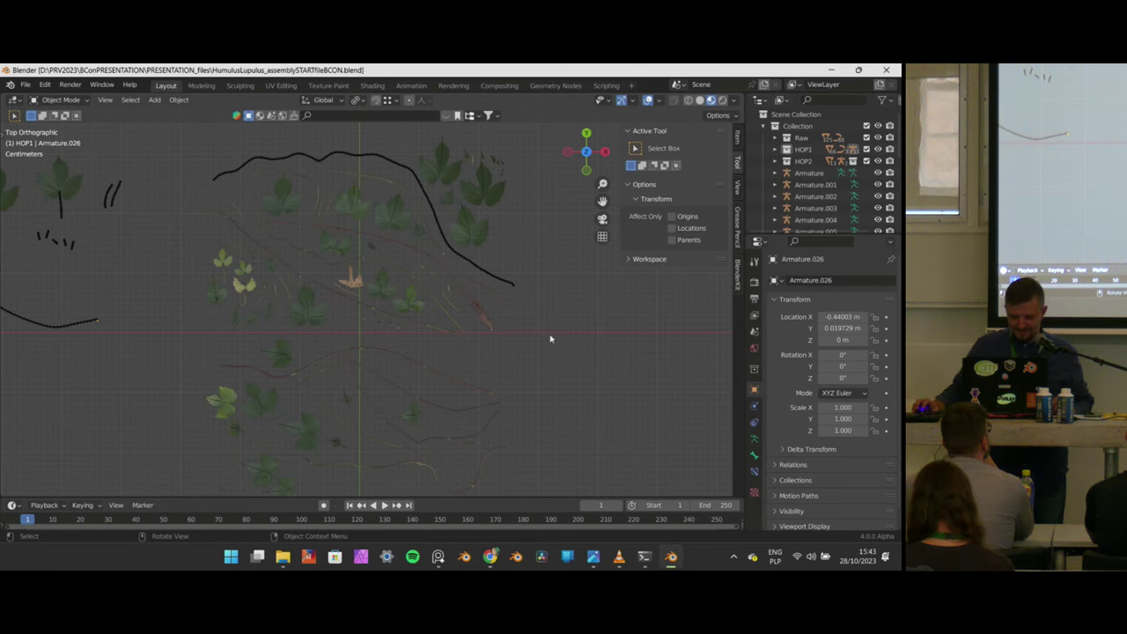
Close the CommonHop_references_Bcon23 reference board in PureRef without saving its changes.
scroll(382, 296, "up", 2)
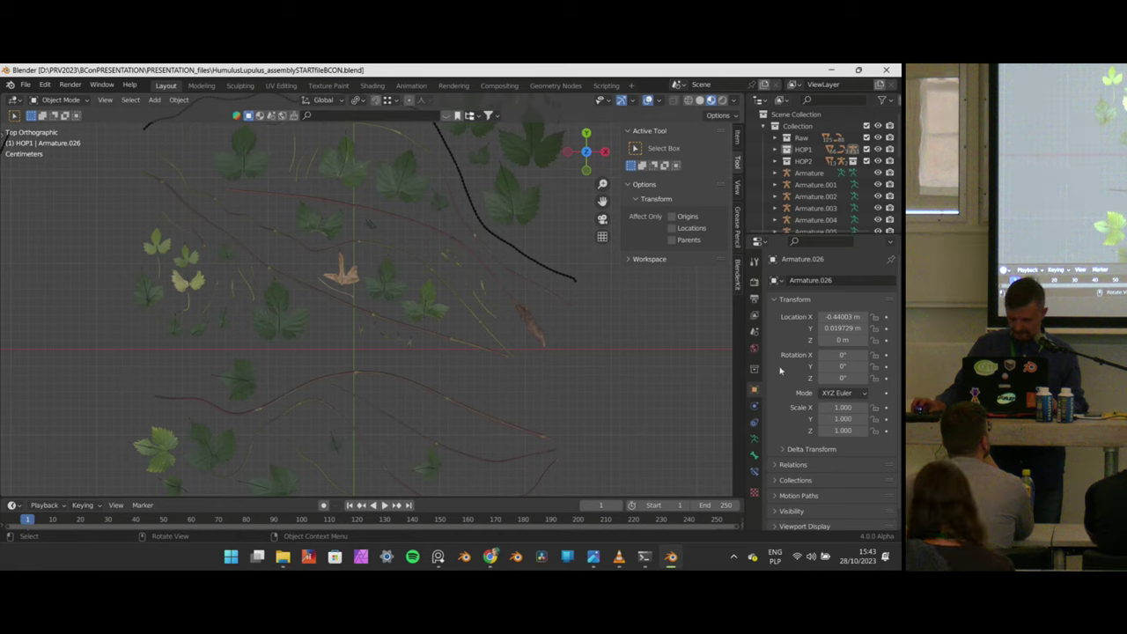
left_click(586, 300)
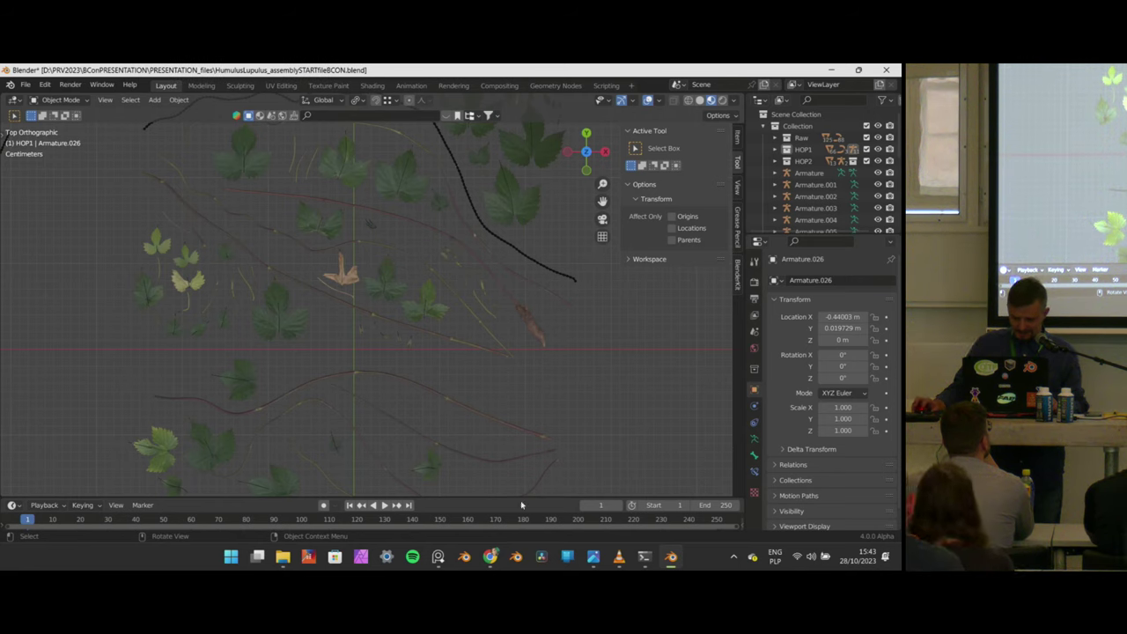
mouse_move(440, 561)
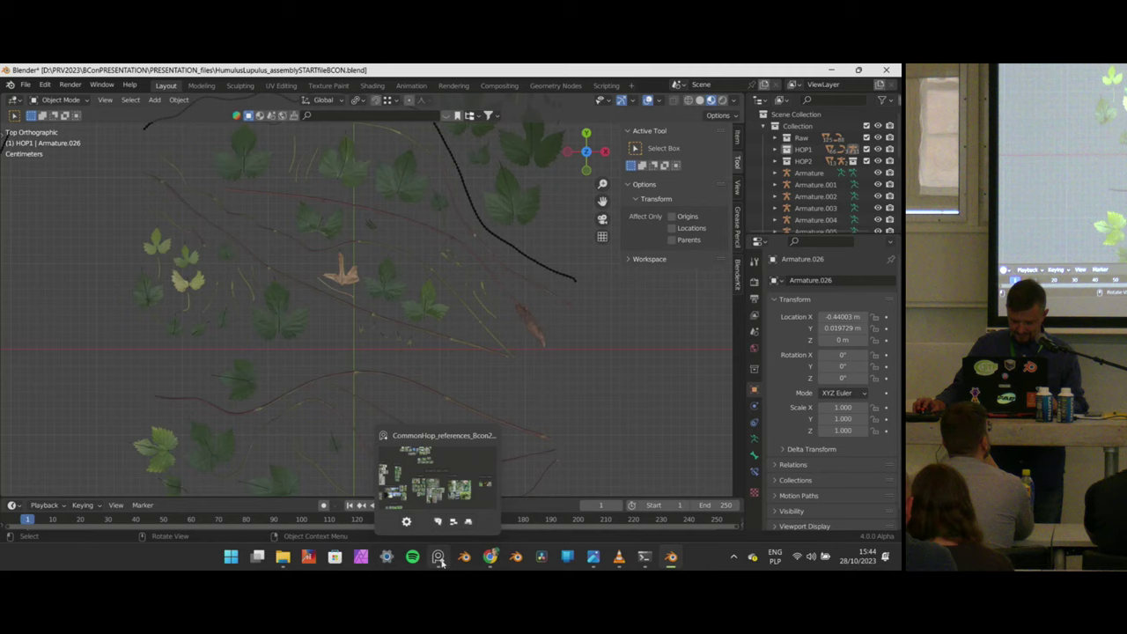
right_click(440, 561)
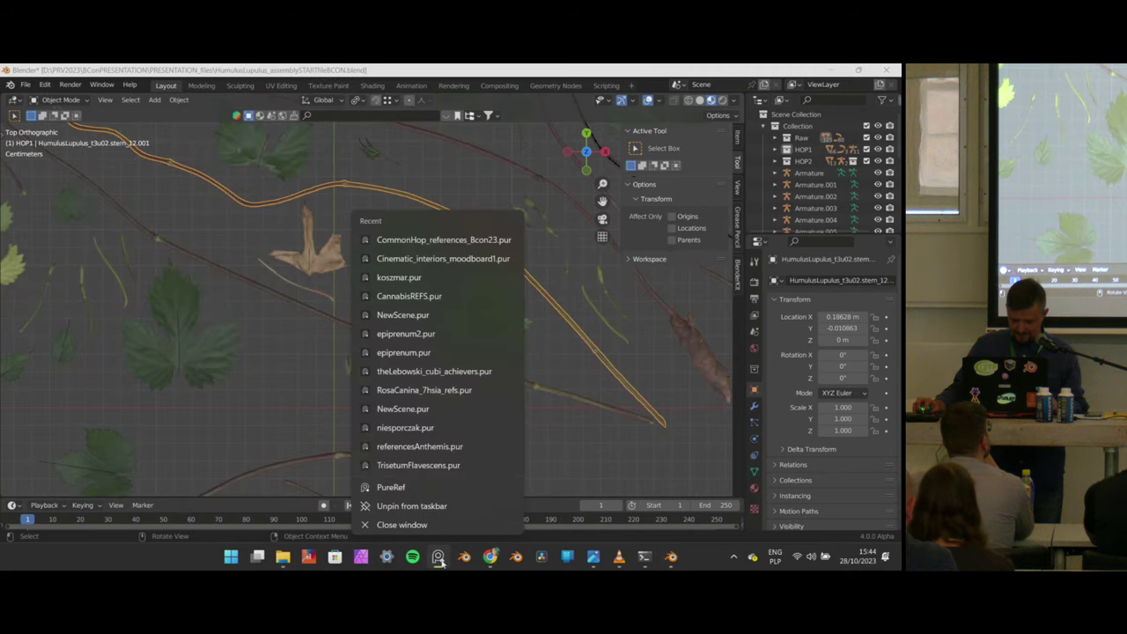
left_click(403, 525)
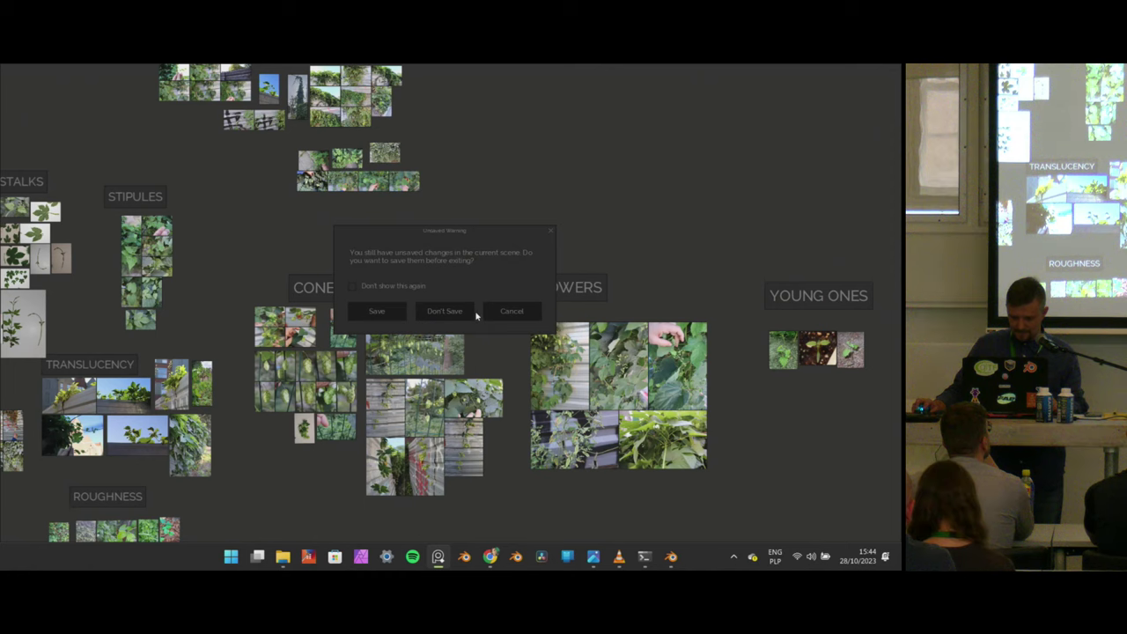
left_click(444, 311)
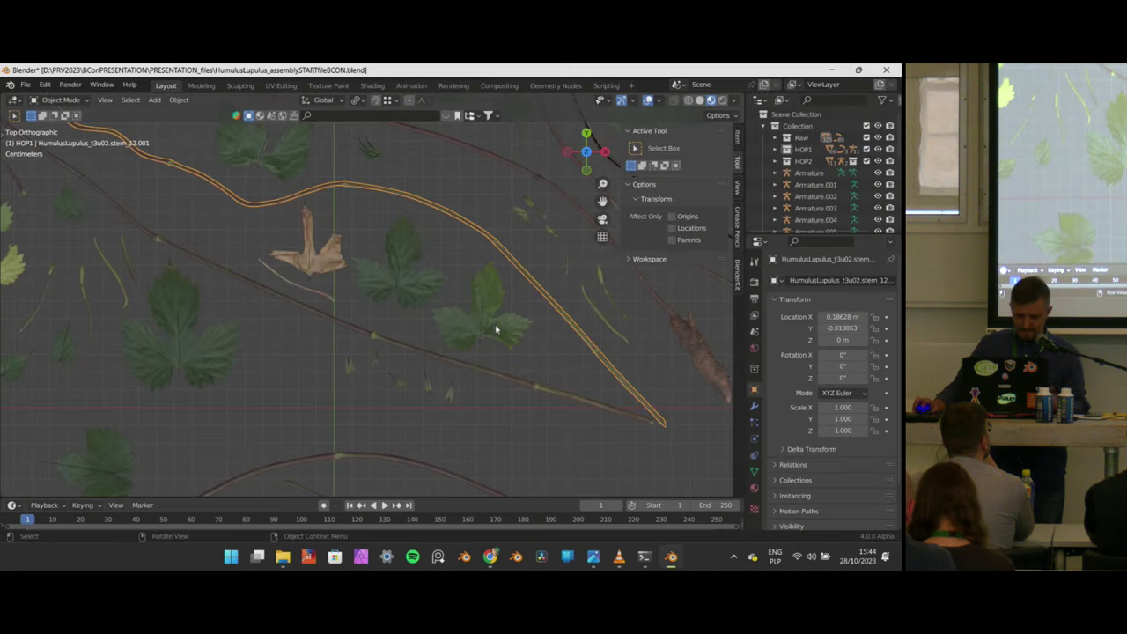
Examine the scanned hop stems and leaves in the area around the long wavy stem.
scroll(494, 329, "up", 3)
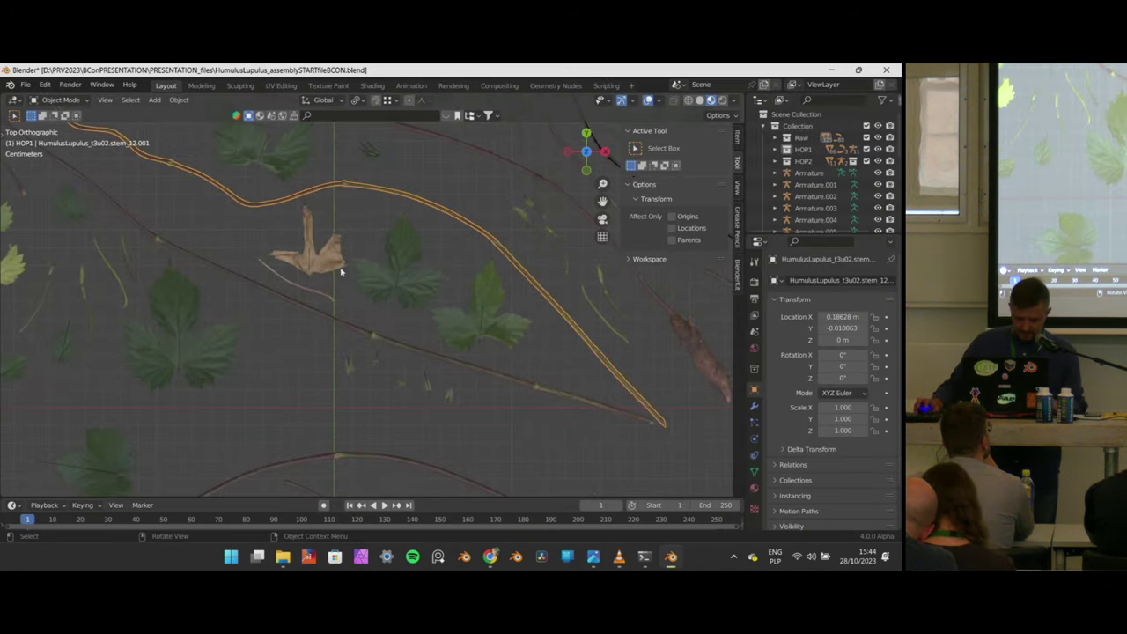
middle_click_drag(320, 280, 591, 311, "shift")
scroll(458, 304, "down", 2)
middle_click_drag(453, 304, 398, 315, "shift")
scroll(397, 317, "up", 3)
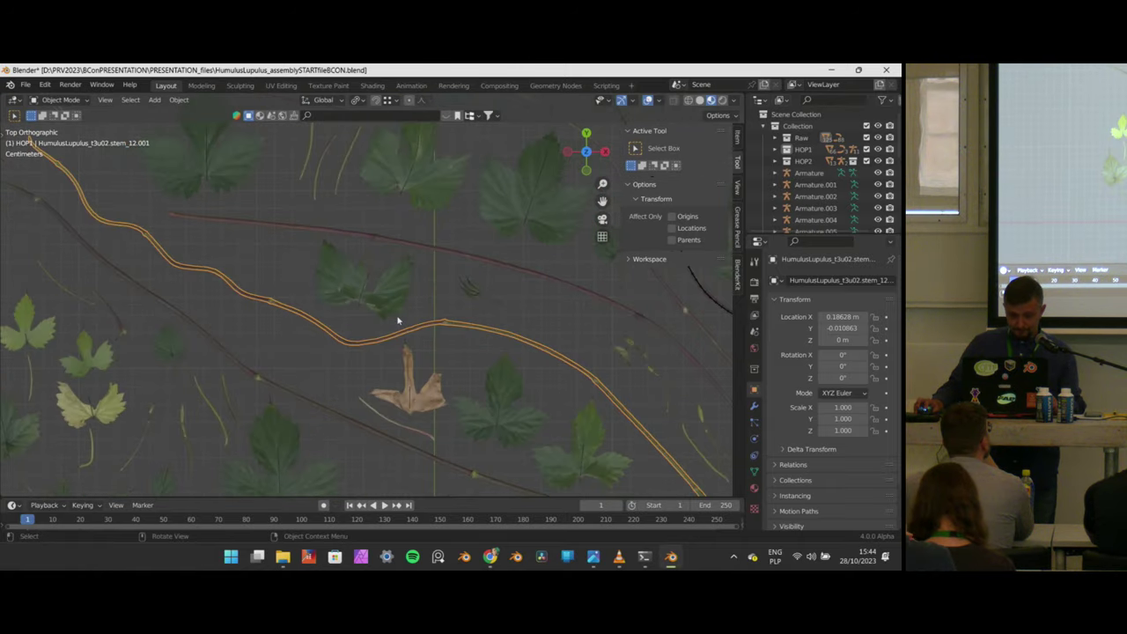
left_click(294, 302)
scroll(294, 302, "down", 3)
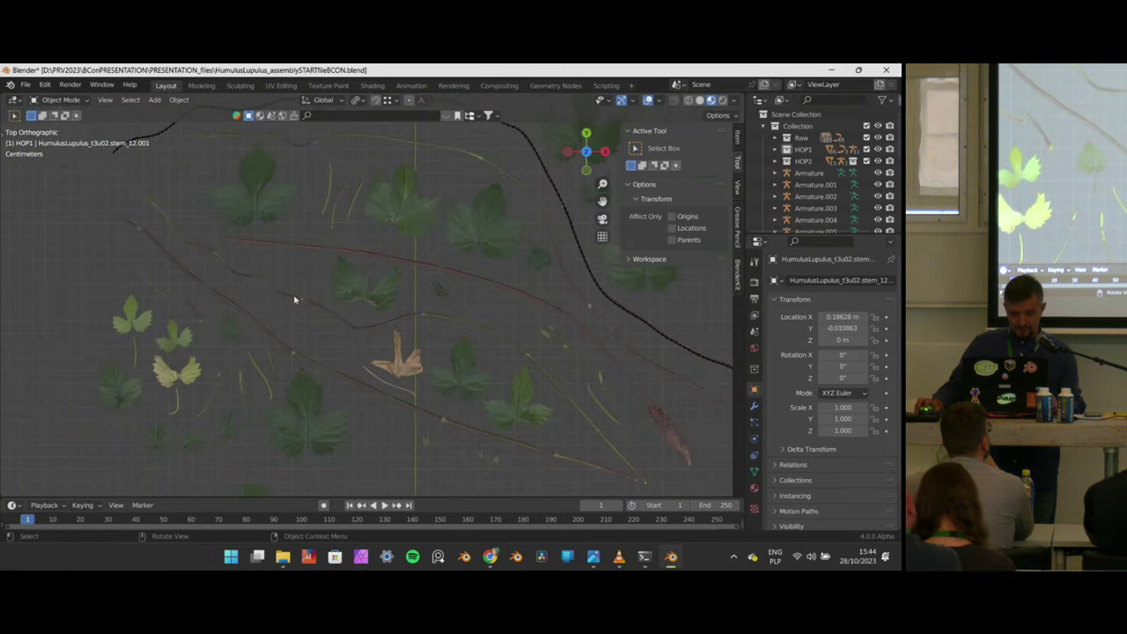
middle_click_drag(294, 302, 370, 290, "shift")
scroll(414, 304, "down", 2)
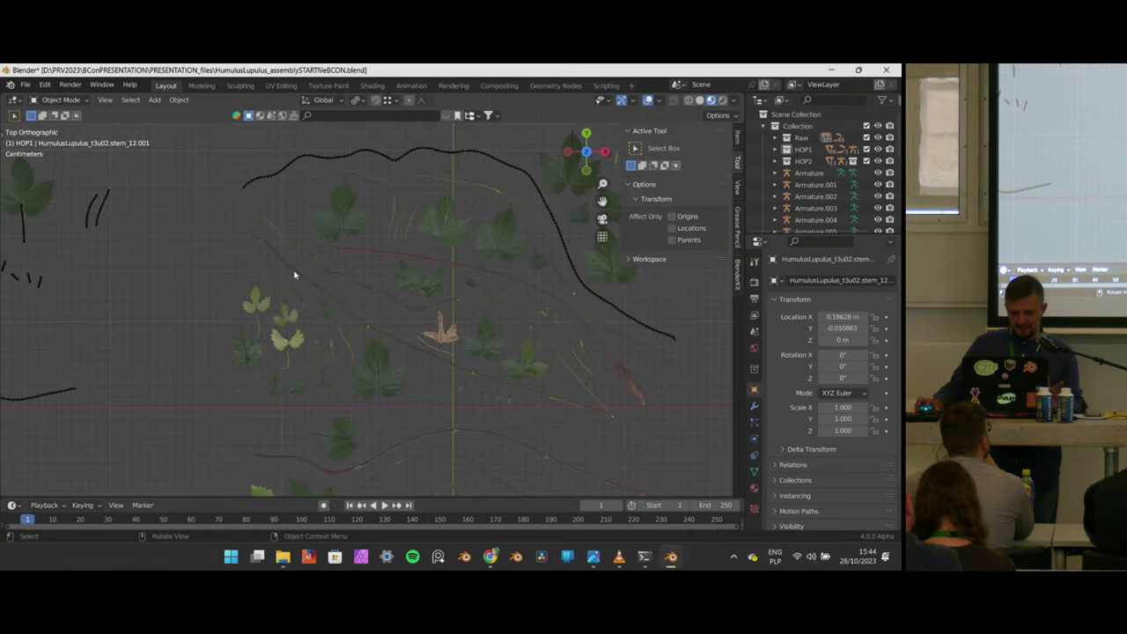
Duplicate the long wavy hop stem and place the copy in the empty area below the already rigged stem.
left_click(548, 346)
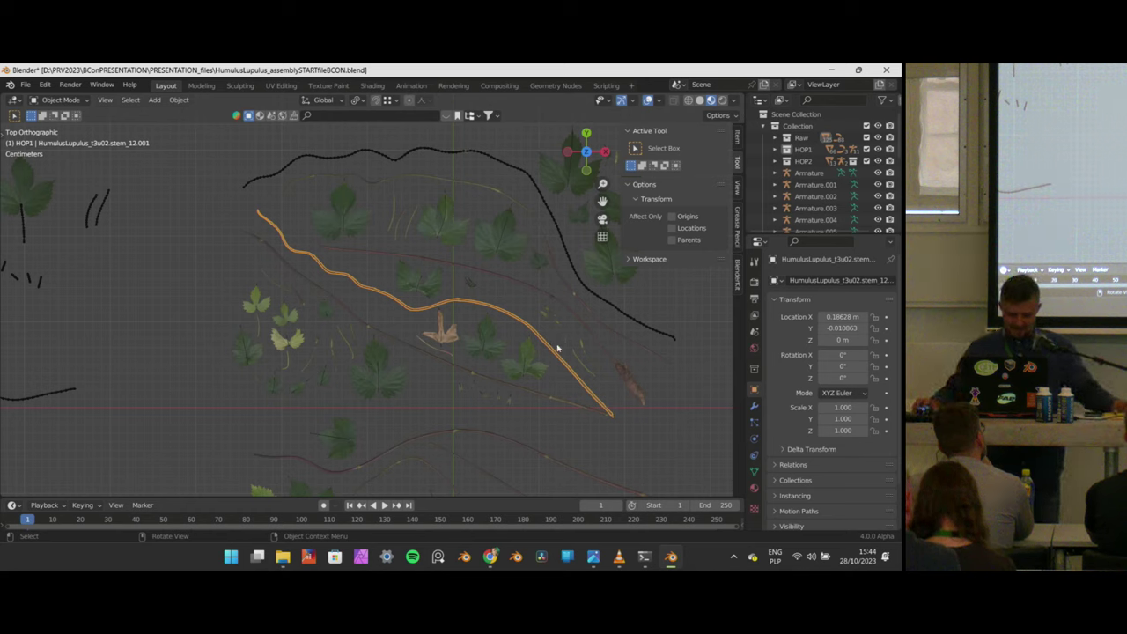
scroll(556, 347, "down", 2)
scroll(473, 333, "up", 4)
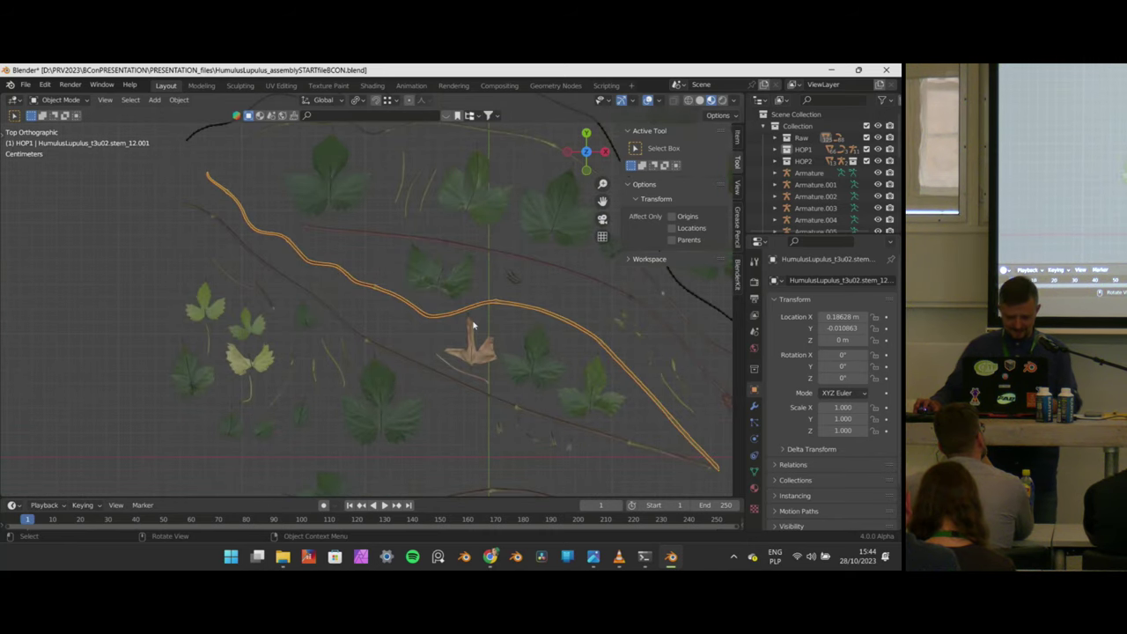
scroll(473, 325, "down", 2)
scroll(476, 299, "down", 1)
scroll(475, 300, "up", 1)
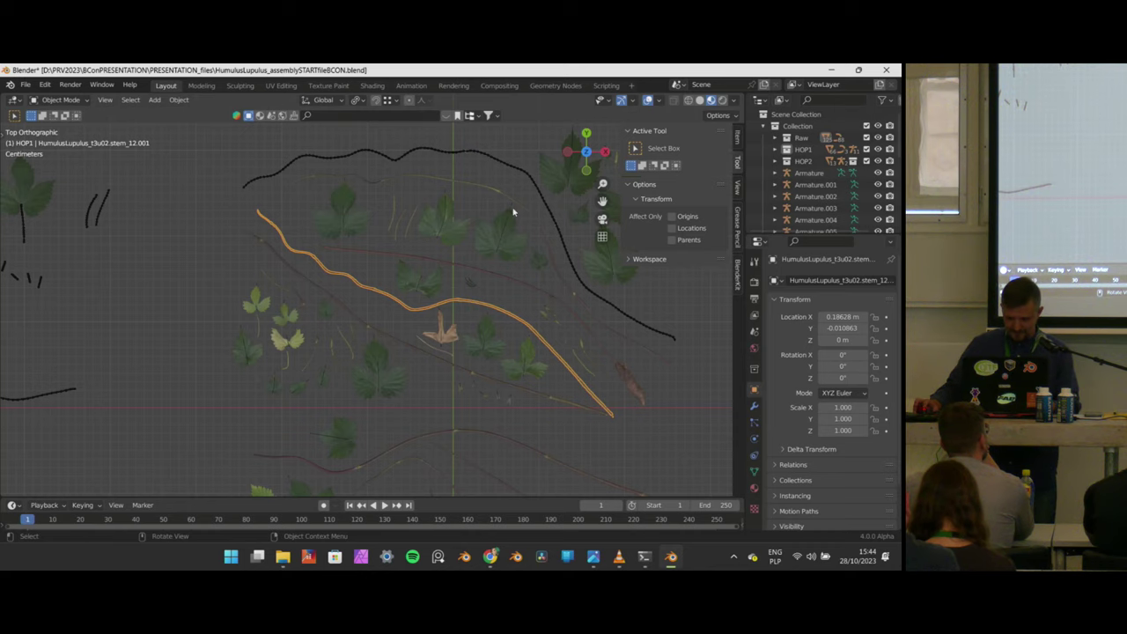
scroll(514, 211, "down", 2)
scroll(515, 213, "up", 3)
scroll(498, 218, "down", 2)
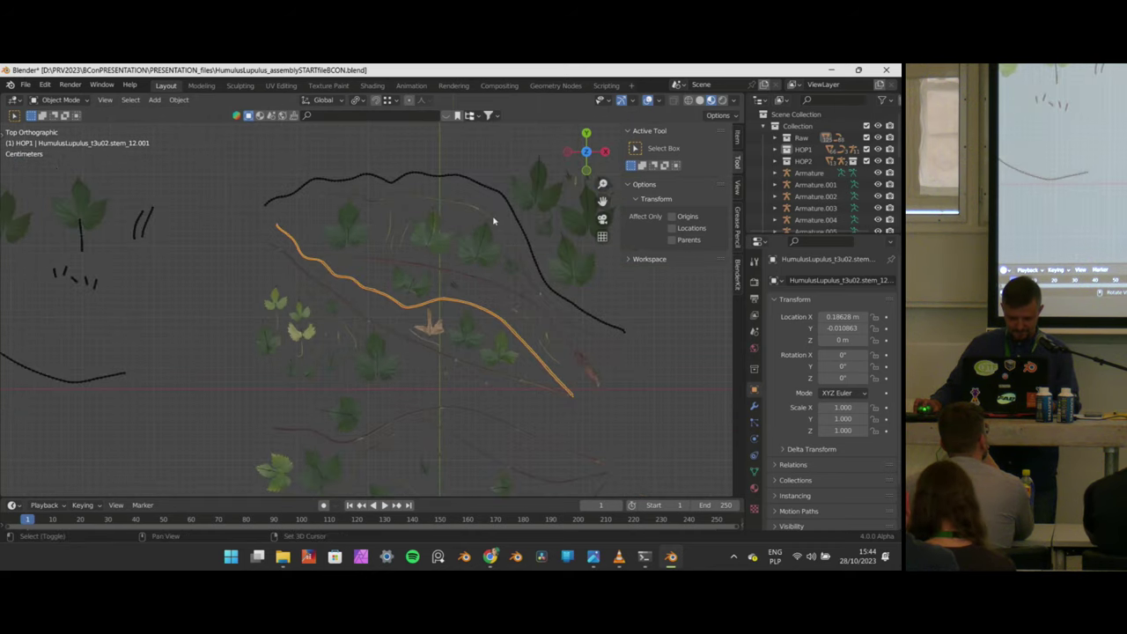
scroll(494, 220, "down", 1)
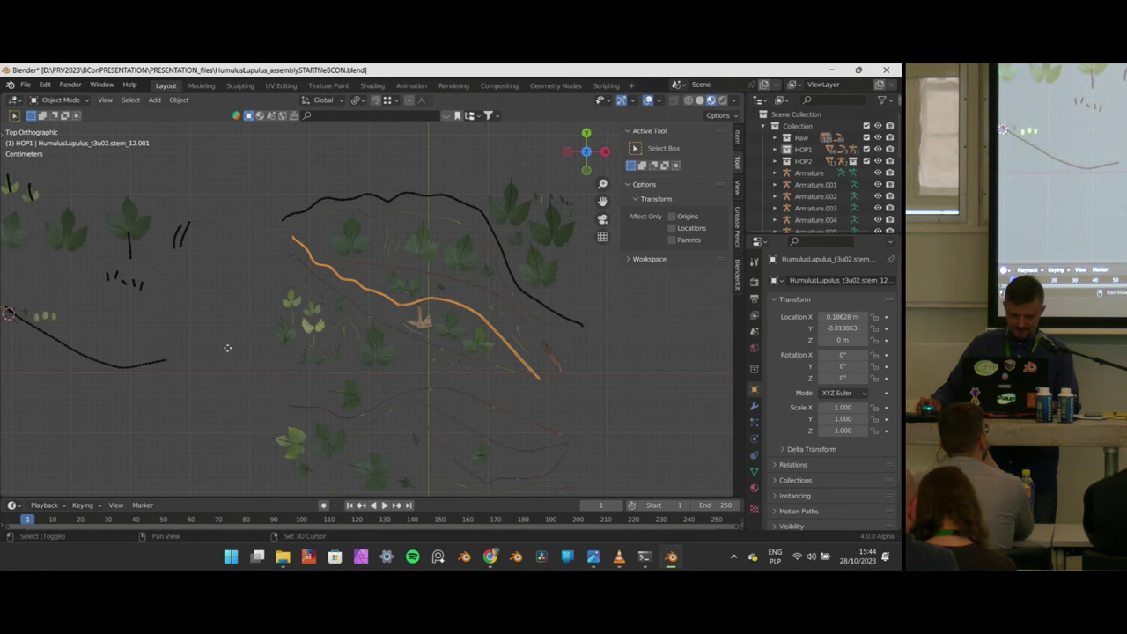
key("shift+d")
left_click(138, 317)
scroll(138, 317, "down", 5)
middle_click_drag(270, 364, 339, 301, "shift")
scroll(338, 301, "up", 6)
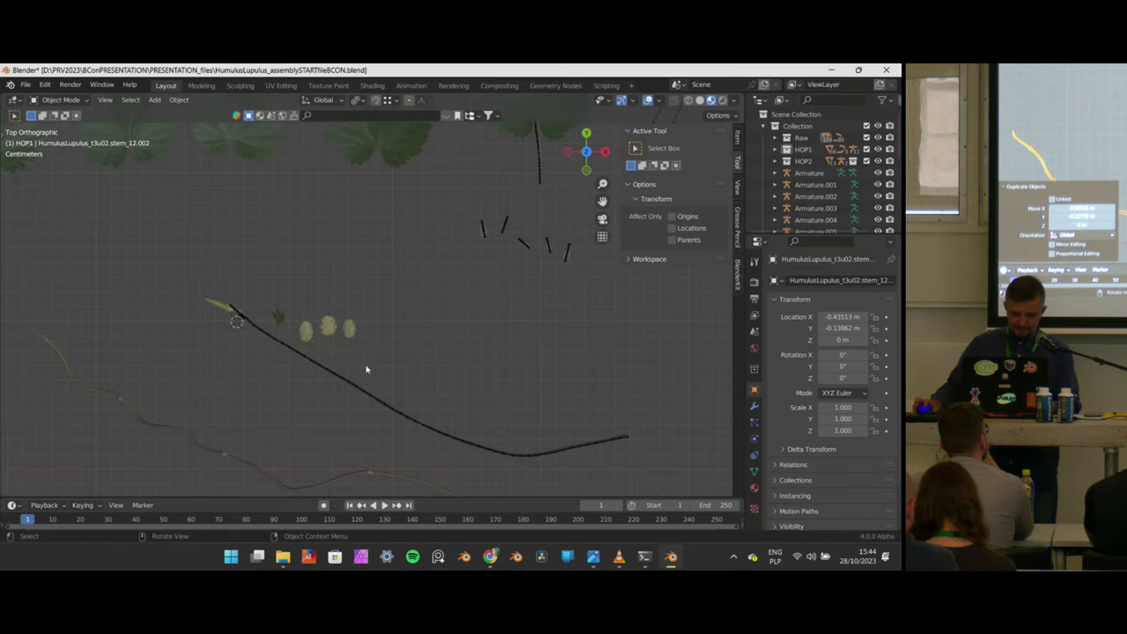
scroll(366, 369, "down", 4)
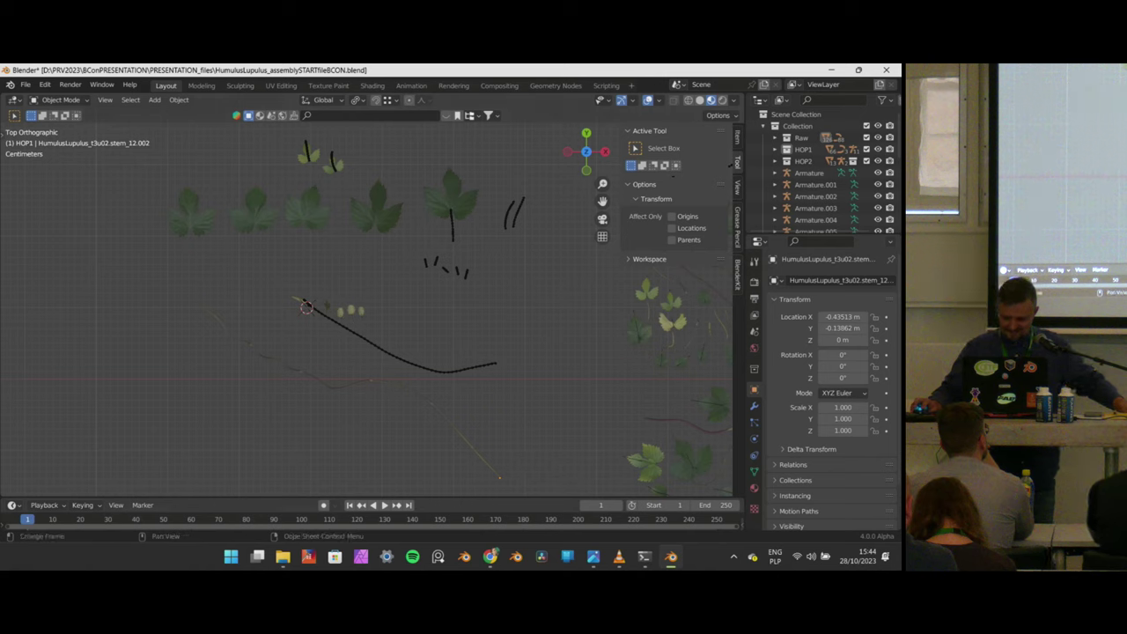
Switch to VLC media player and play 1Minute_HOP_tut.mp4 in fullscreen from its beginning.
mouse_move(622, 562)
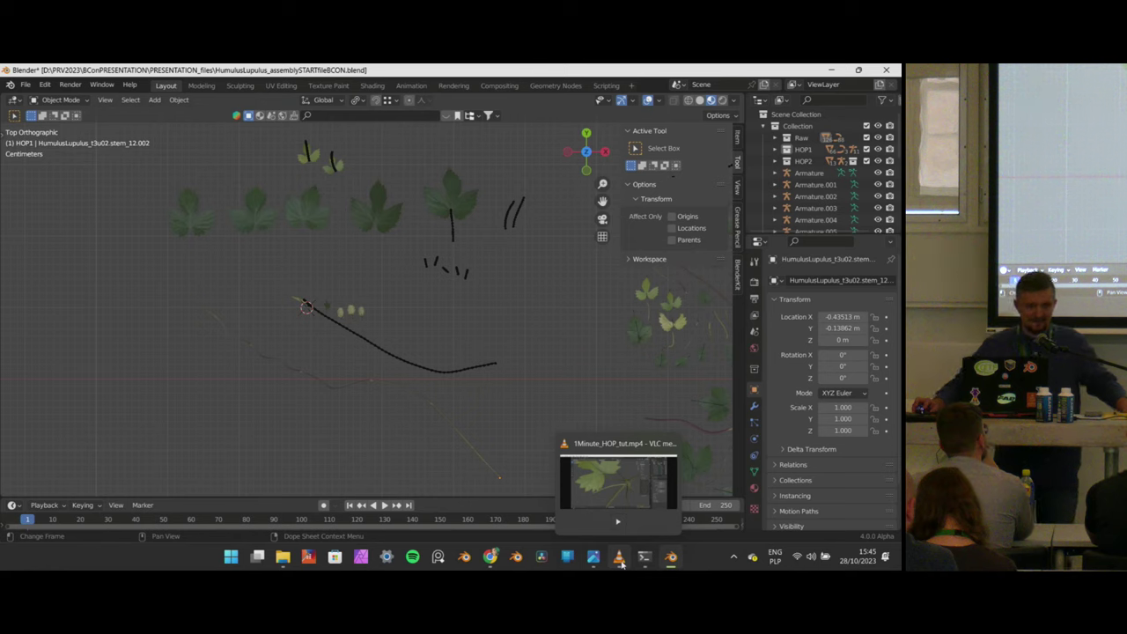
left_click(621, 560)
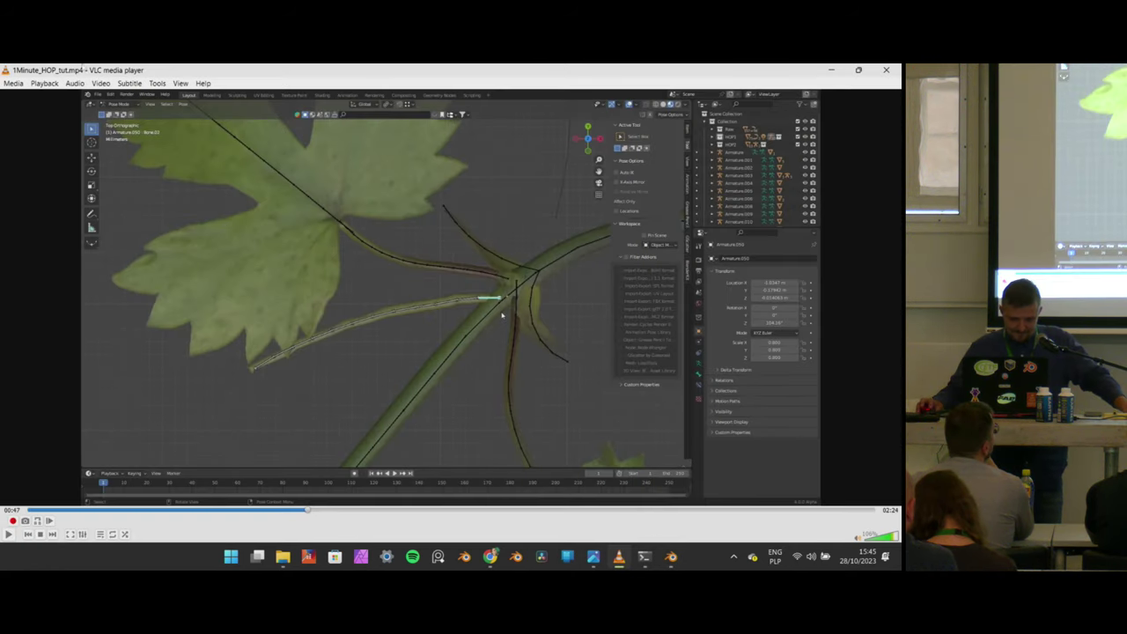
left_click(101, 83)
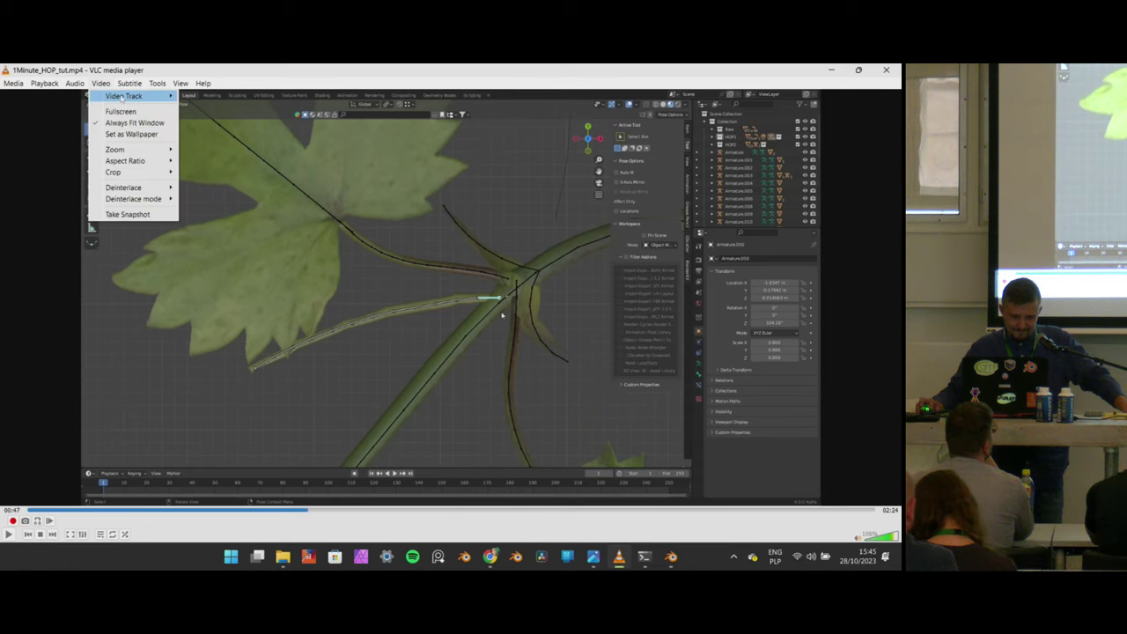
left_click(121, 111)
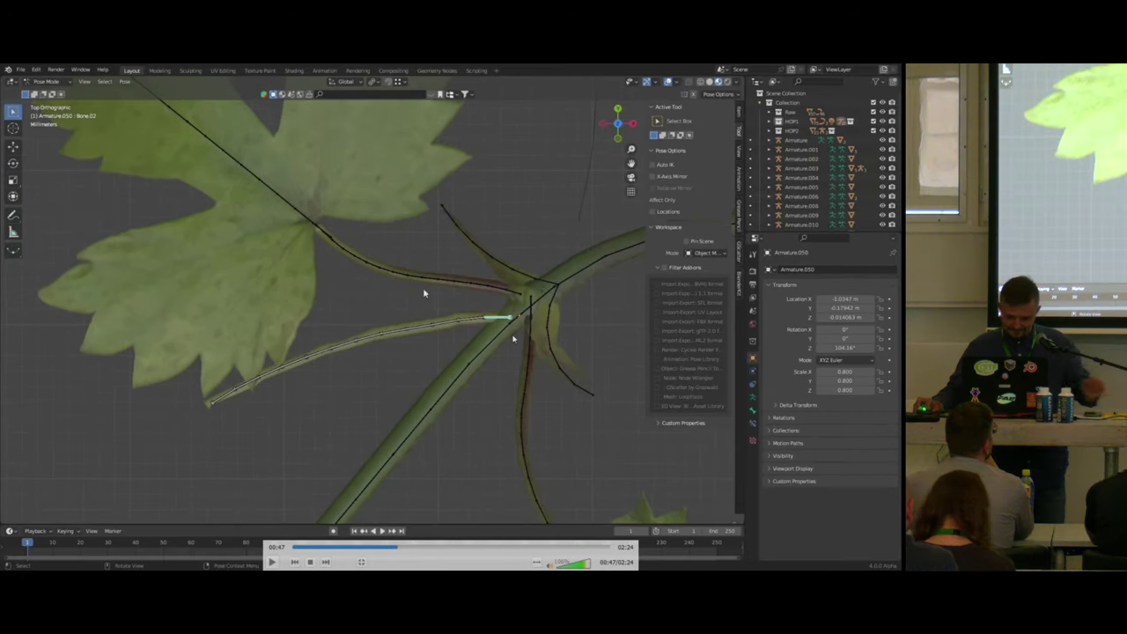
left_click_drag(396, 550, 292, 547)
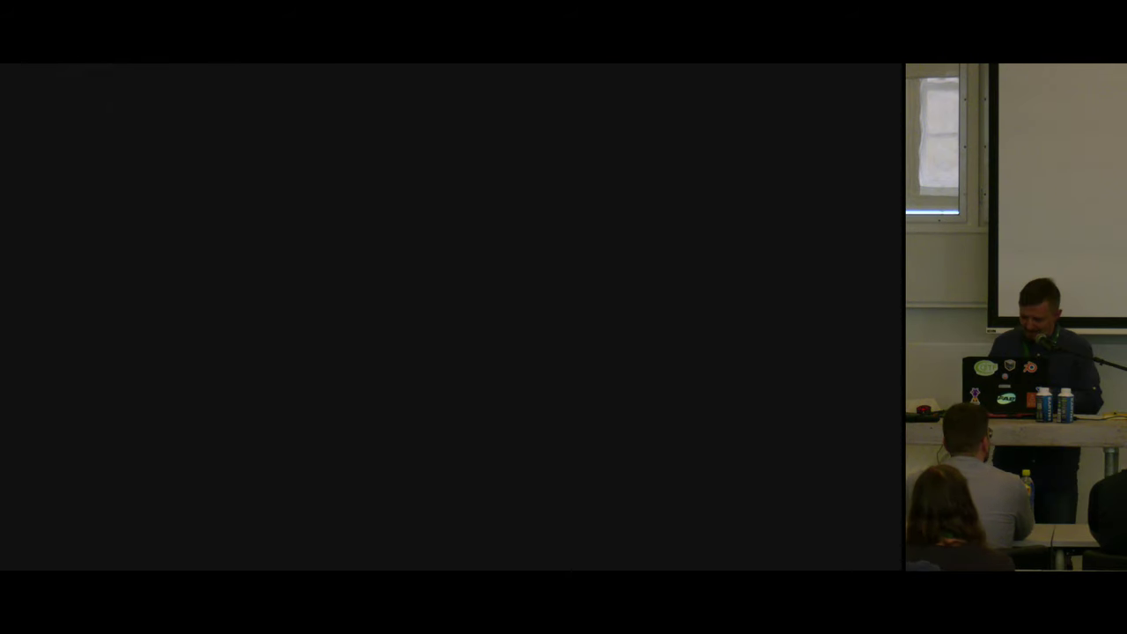
Leave fullscreen playback and close the video player to return to the hop scene in Blender.
mouse_move(628, 154)
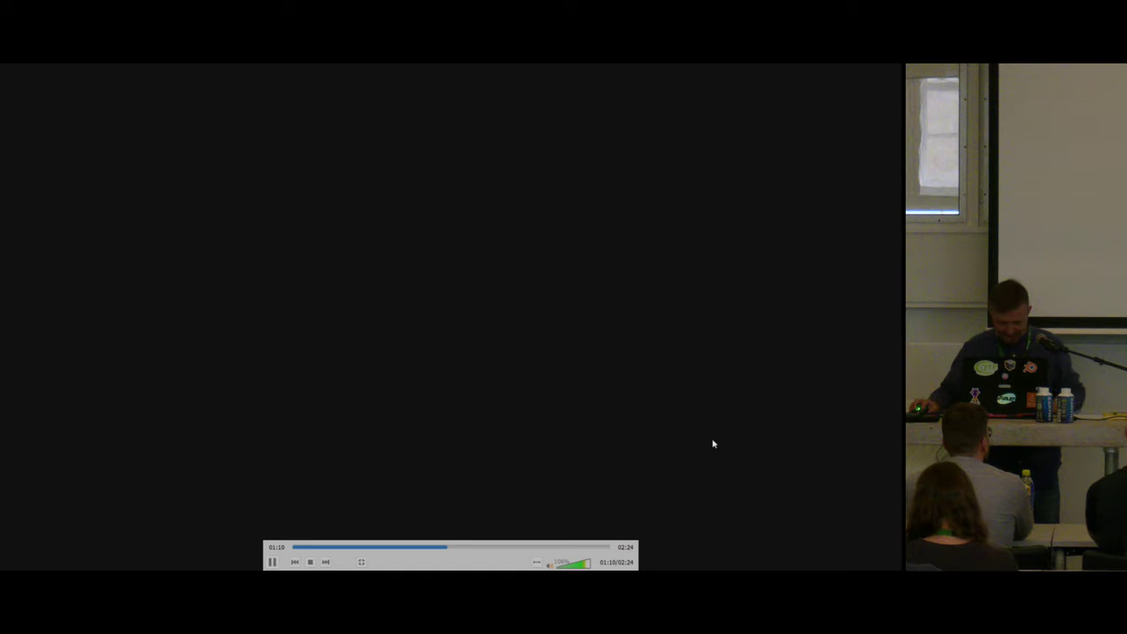
double_click(696, 406)
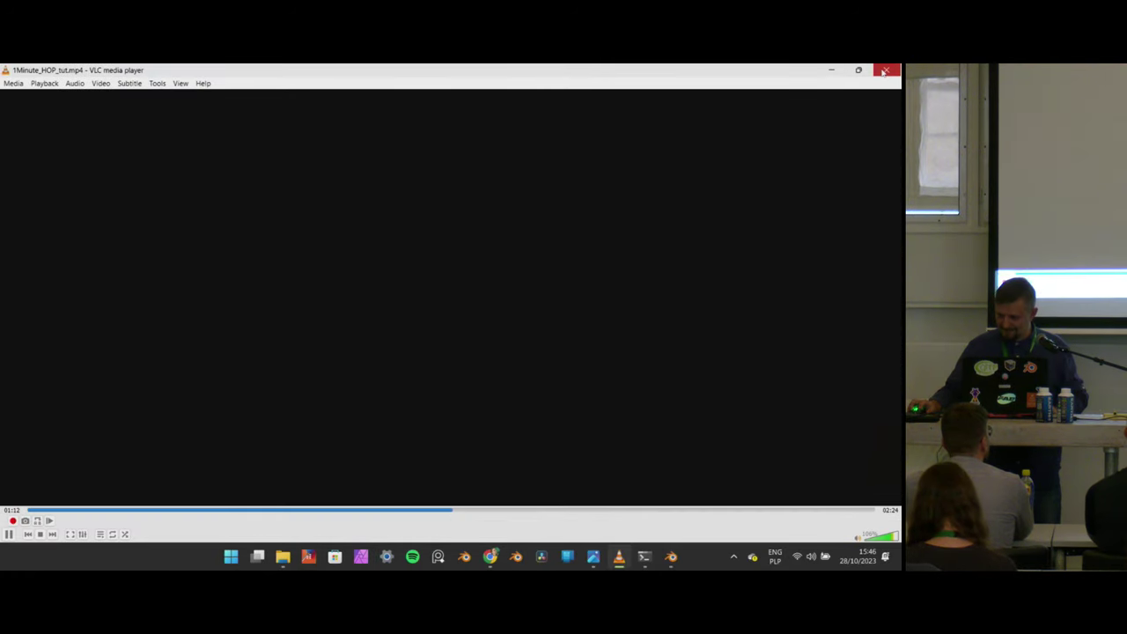
left_click(885, 70)
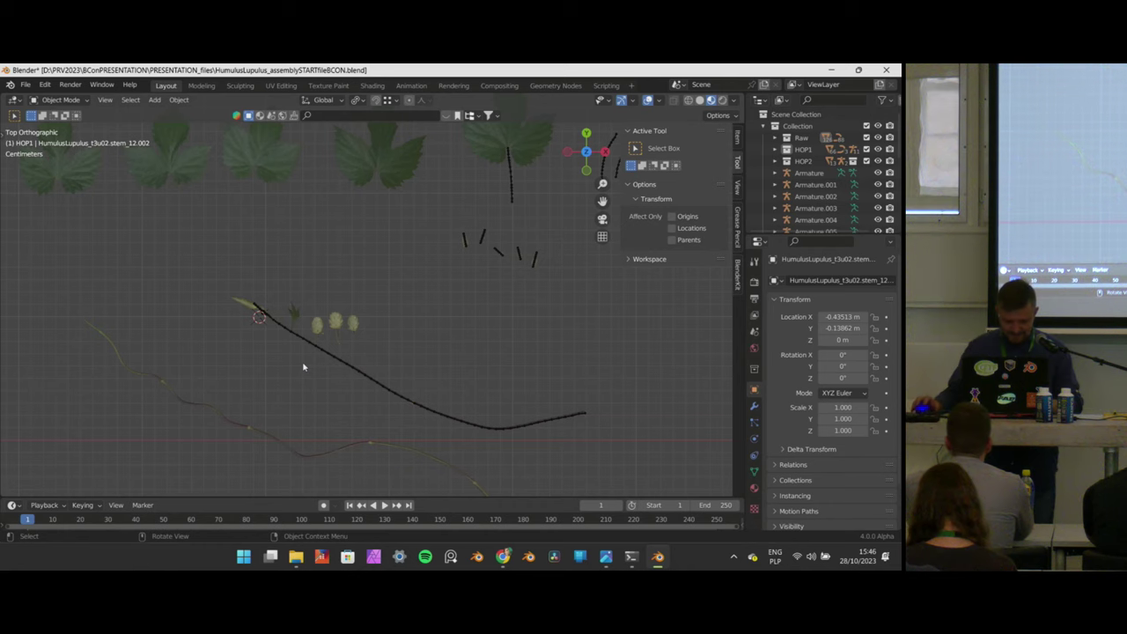
Select the duplicated wavy stem and inspect its full length beside the rigged stem.
scroll(304, 371, "down", 2)
middle_click_drag(309, 417, 317, 327, "shift")
scroll(322, 326, "up", 4)
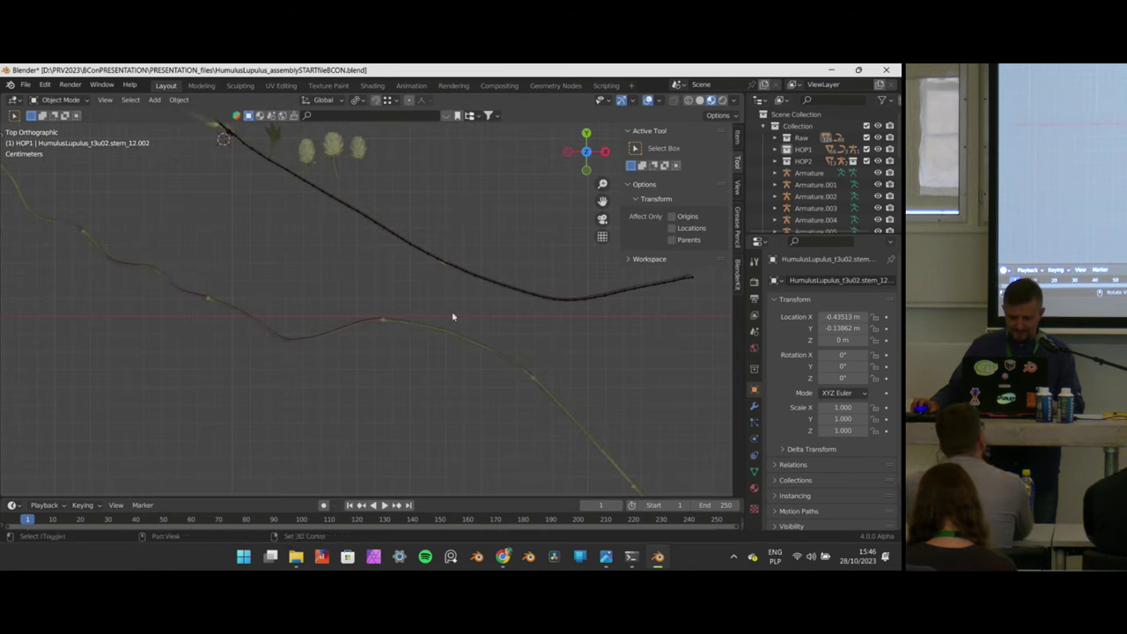
left_click(397, 327)
scroll(398, 326, "down", 2)
scroll(398, 327, "up", 2)
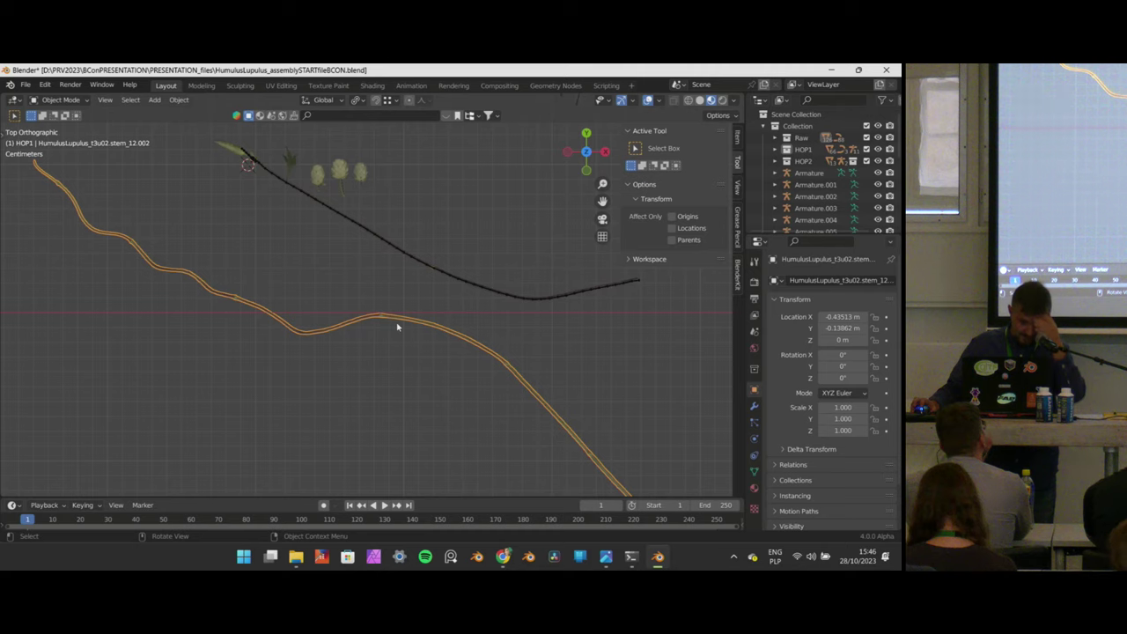
scroll(397, 327, "down", 2)
scroll(403, 300, "up", 2)
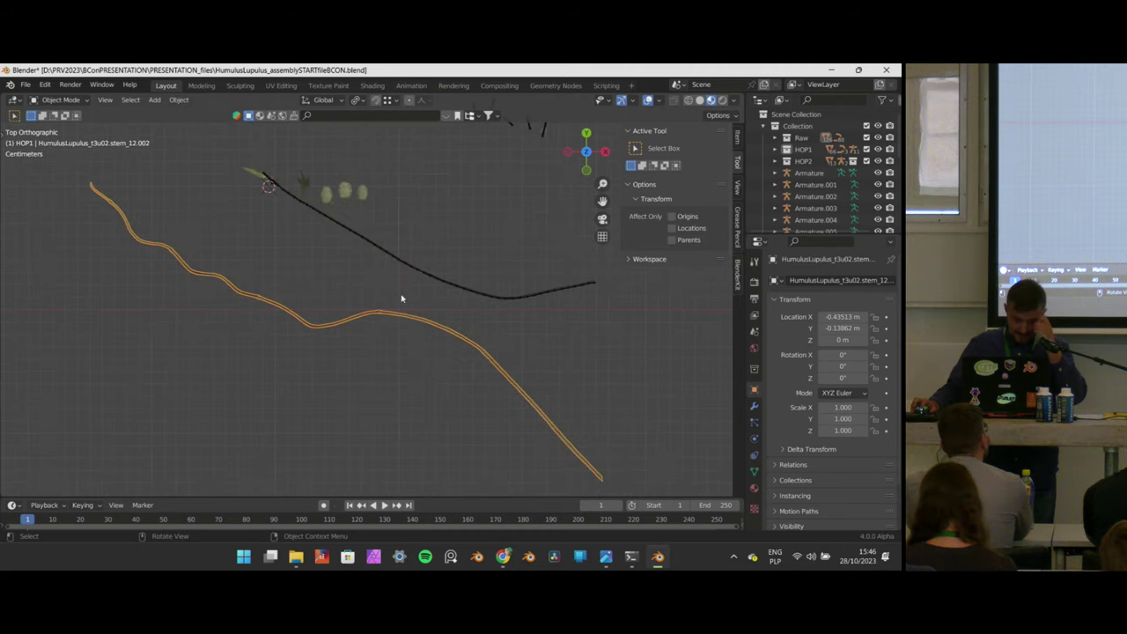
Try rotating the bones at the bud end of the rigged stem's armature in Pose Mode.
left_click(396, 250)
scroll(395, 247, "up", 2)
middle_click_drag(395, 231, 414, 354, "shift")
scroll(229, 259, "up", 1)
scroll(236, 261, "up", 1)
scroll(252, 264, "down", 2)
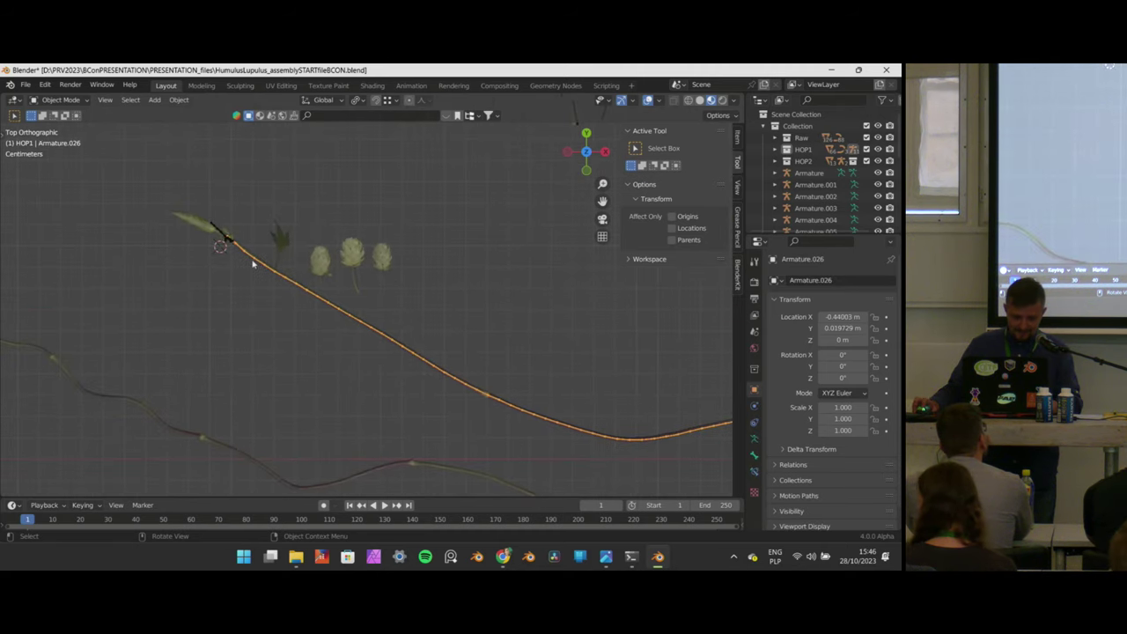
key("ctrl+Tab")
scroll(239, 238, "down", 3)
left_click_drag(243, 229, 389, 311)
scroll(389, 308, "up", 4)
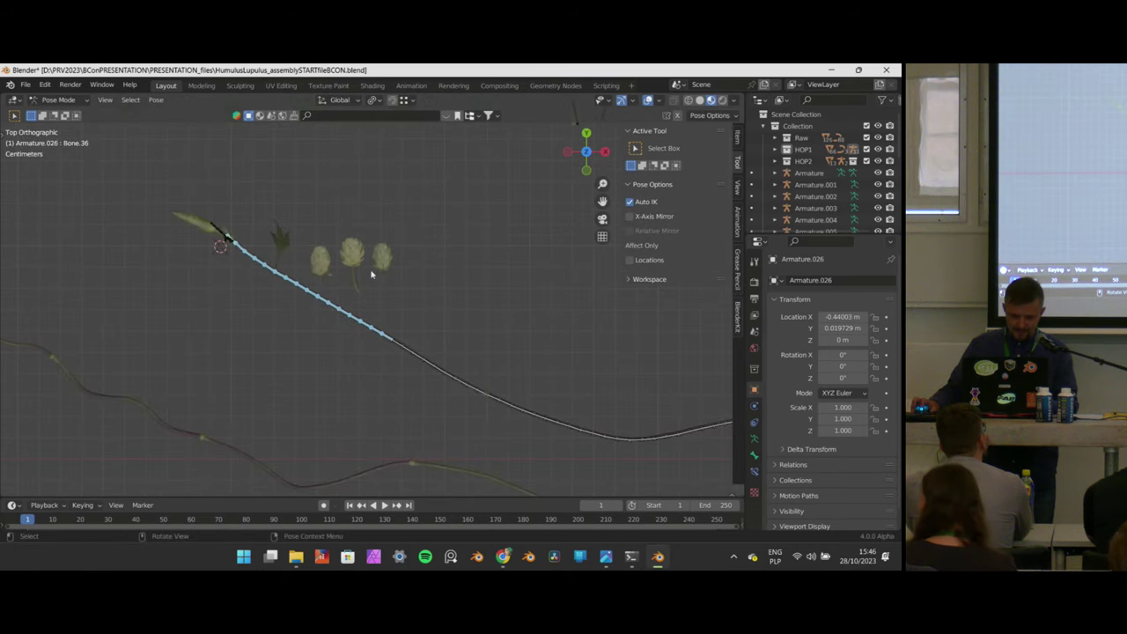
key("r")
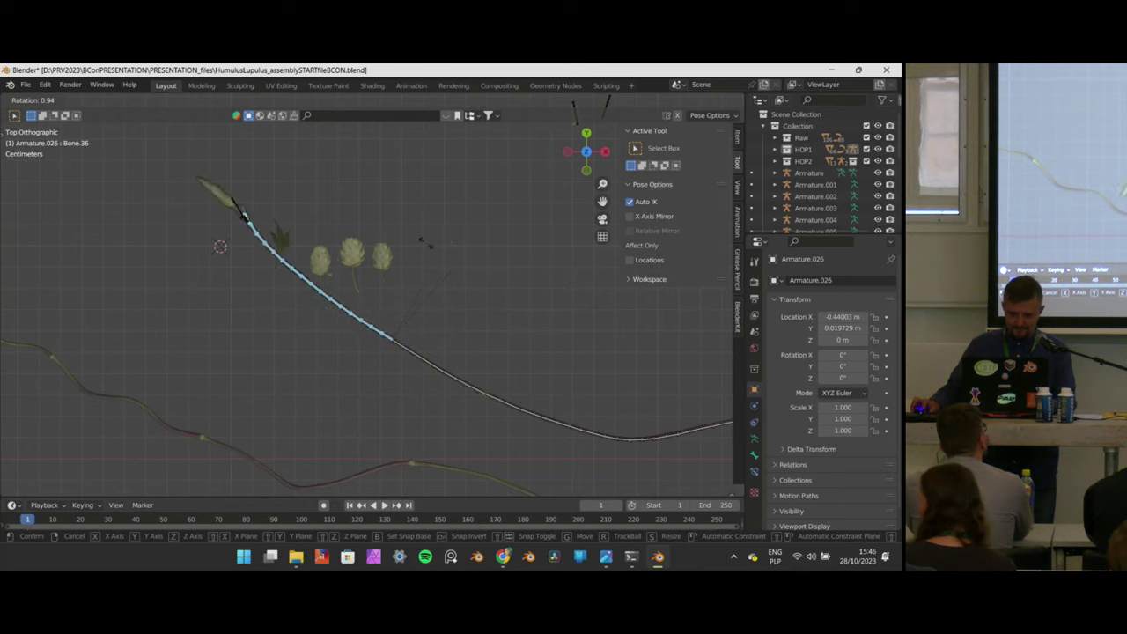
left_click(475, 284)
scroll(330, 299, "down", 2)
scroll(330, 312, "up", 3)
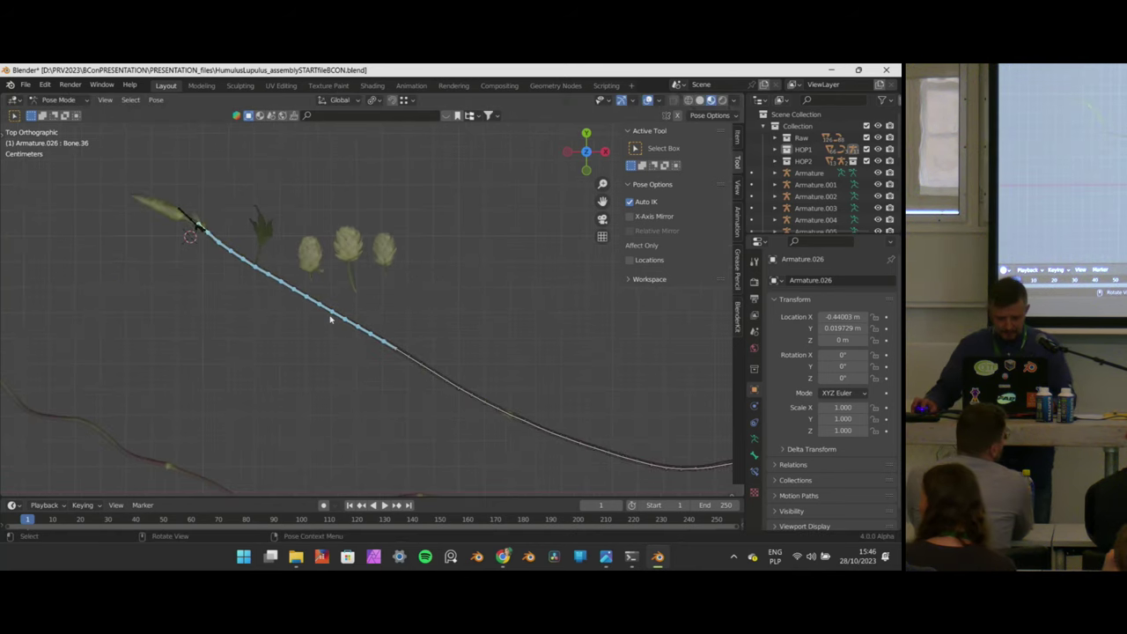
Return the armature to Object Mode and select the duplicated wavy stem below the rigged one.
middle_click_drag(389, 397, 429, 232, "shift")
scroll(447, 341, "up", 3)
scroll(450, 344, "down", 3)
key("Tab")
scroll(467, 195, "up", 1)
scroll(466, 199, "down", 3)
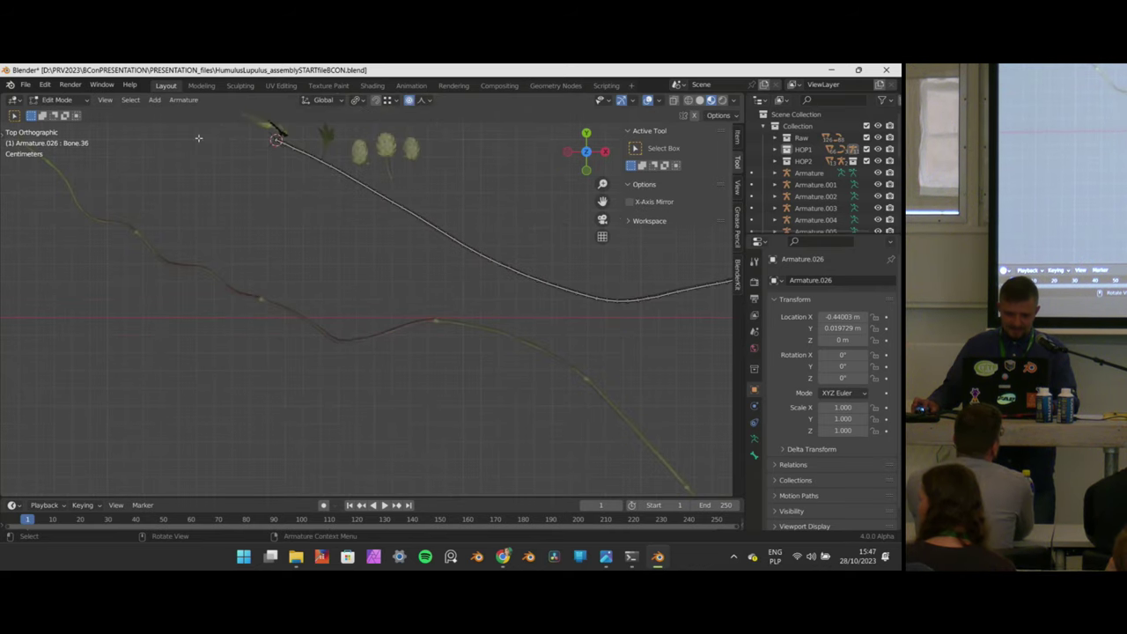
scroll(344, 235, "down", 2)
scroll(344, 235, "up", 2)
key("Tab")
scroll(311, 317, "up", 2)
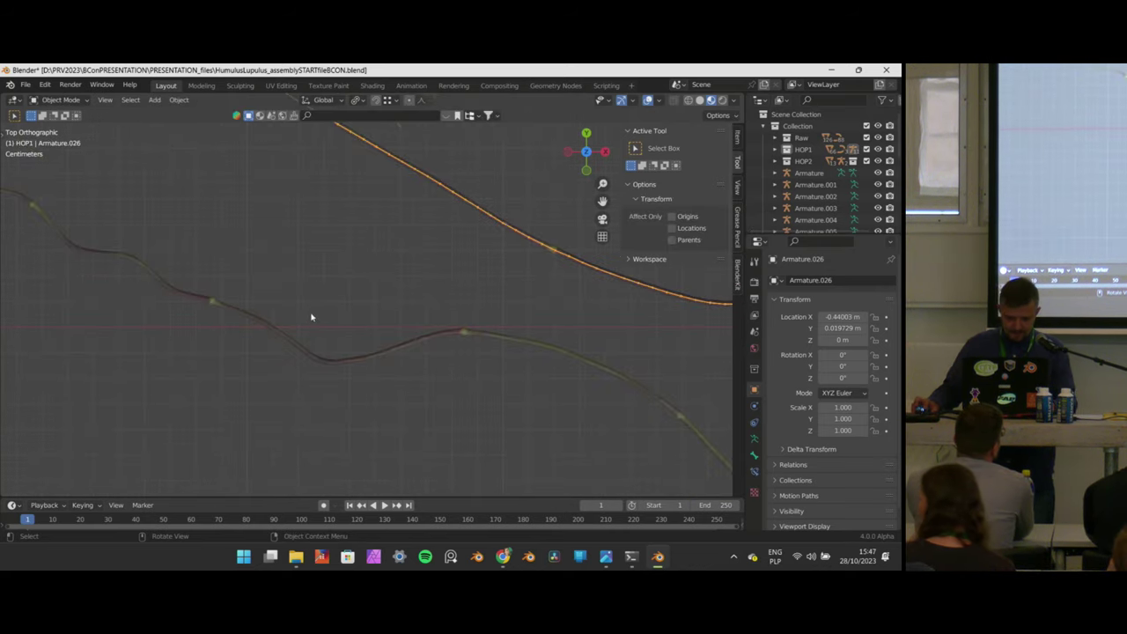
left_click(290, 337)
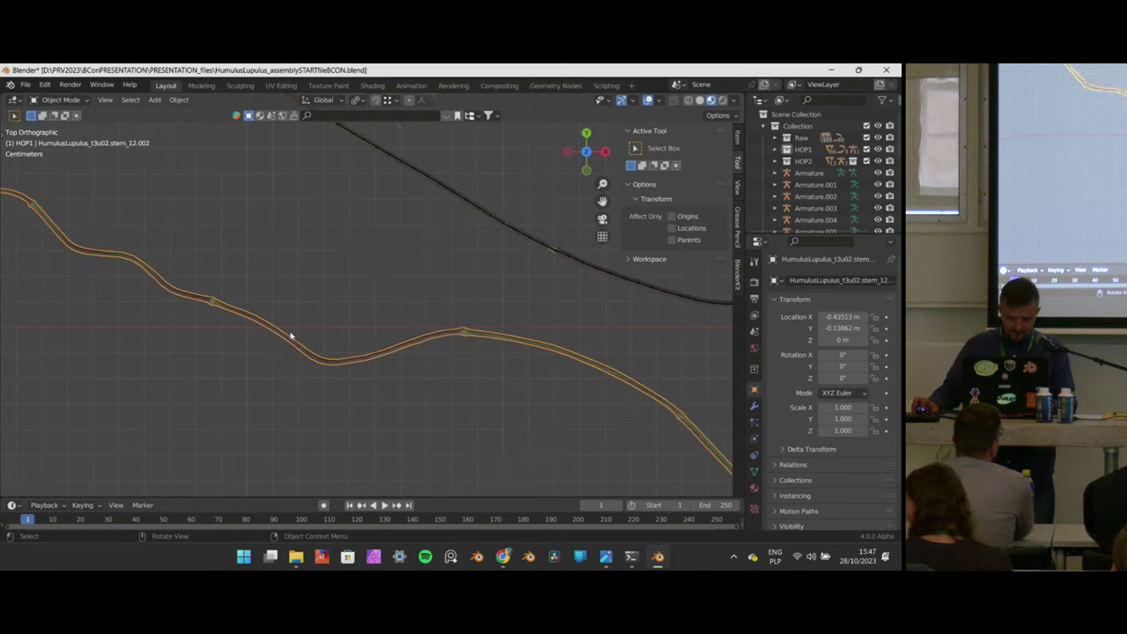
Convert all the triangles of the duplicated wavy stem's mesh to quads in Edit Mode.
key("Tab")
scroll(252, 352, "up", 4)
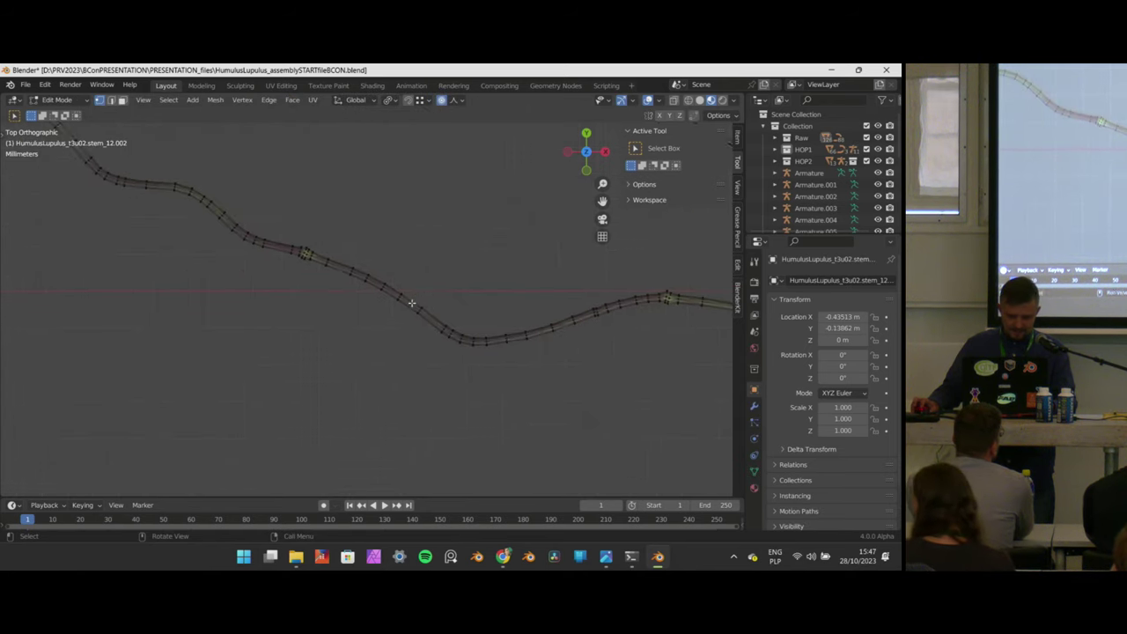
scroll(410, 302, "down", 4)
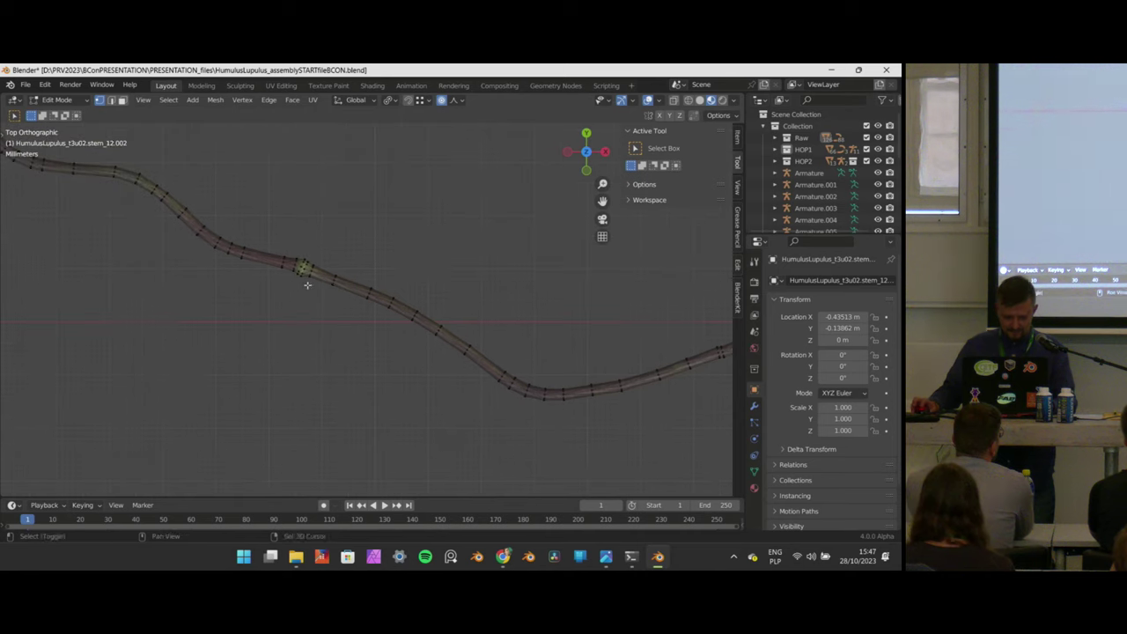
key("a")
middle_click_drag(443, 232, 469, 245, "shift")
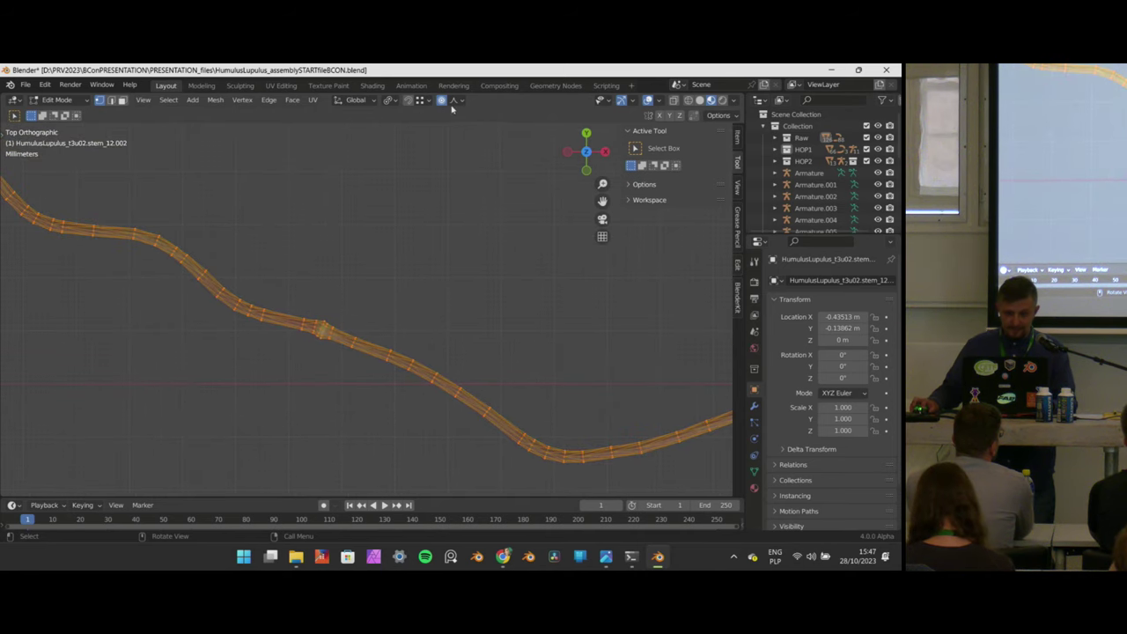
left_click(292, 101)
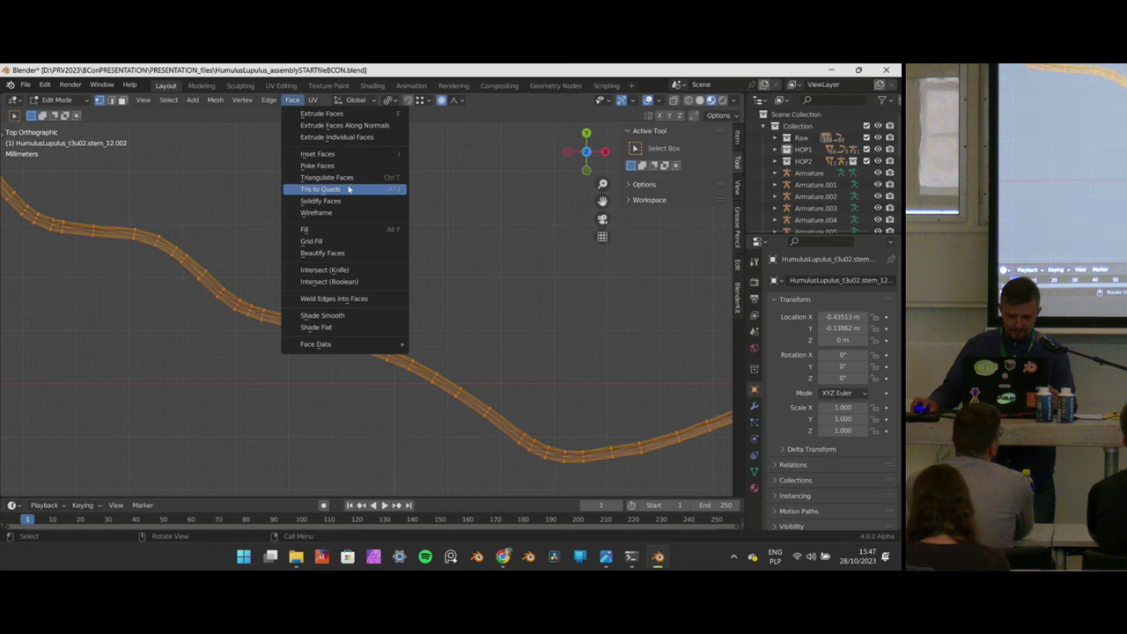
key("Return")
scroll(364, 333, "down", 5)
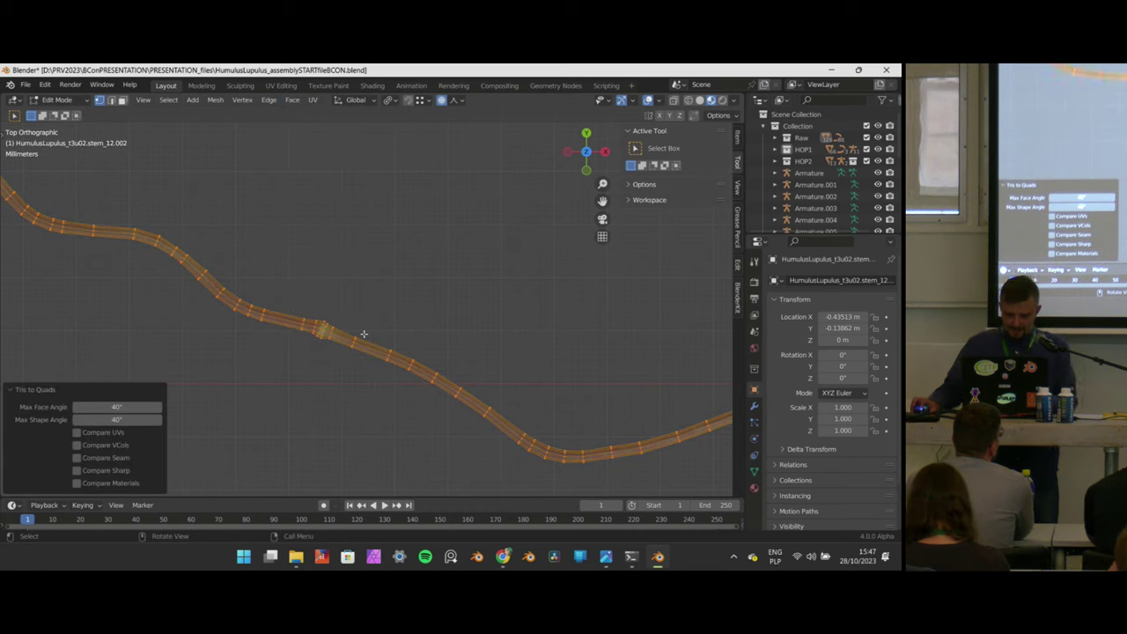
scroll(280, 209, "down", 2)
middle_click_drag(440, 327, 408, 295, "shift")
scroll(407, 294, "up", 5)
middle_click_drag(468, 267, 395, 265, "shift")
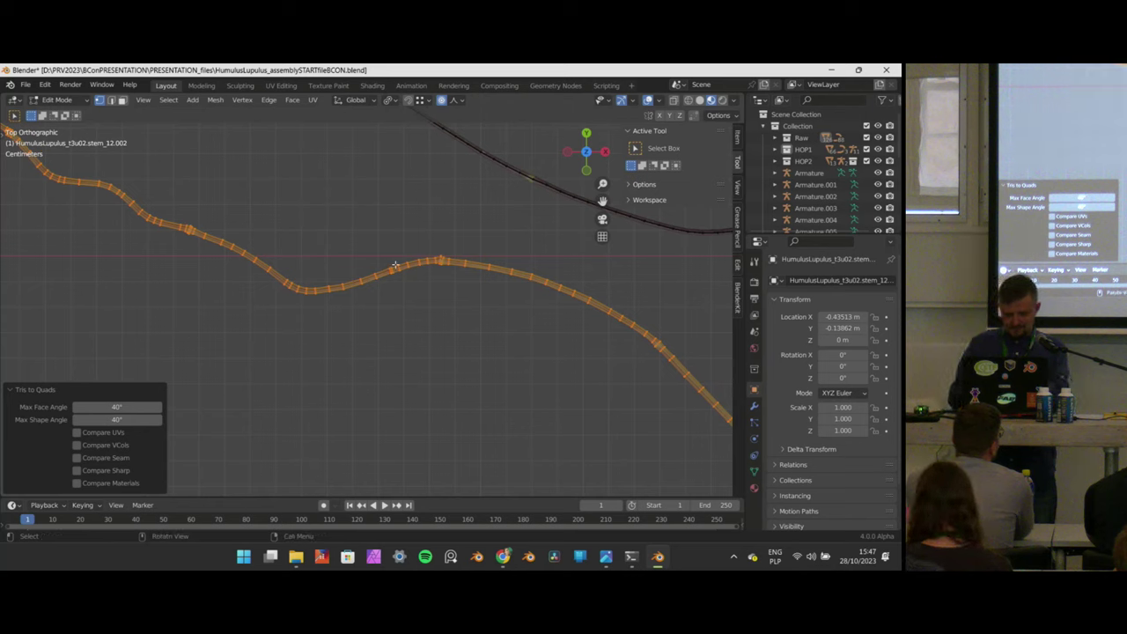
Try merging the stem's vertices by distance at 0.001 m and 0.004 m with Unselected enabled, and undo it.
key("m")
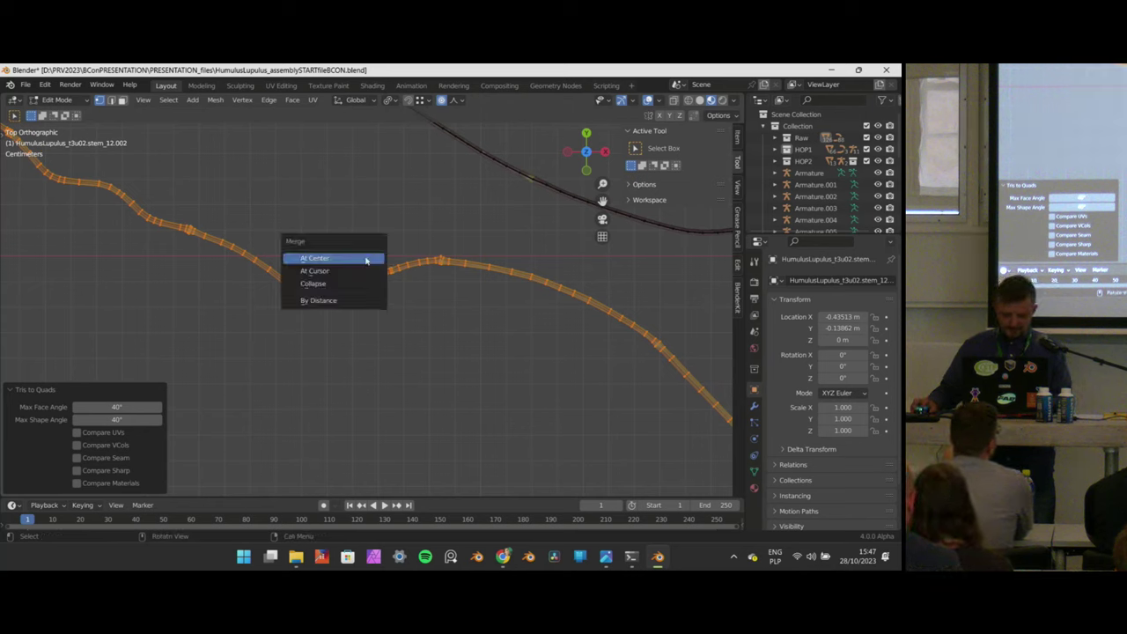
left_click(335, 301)
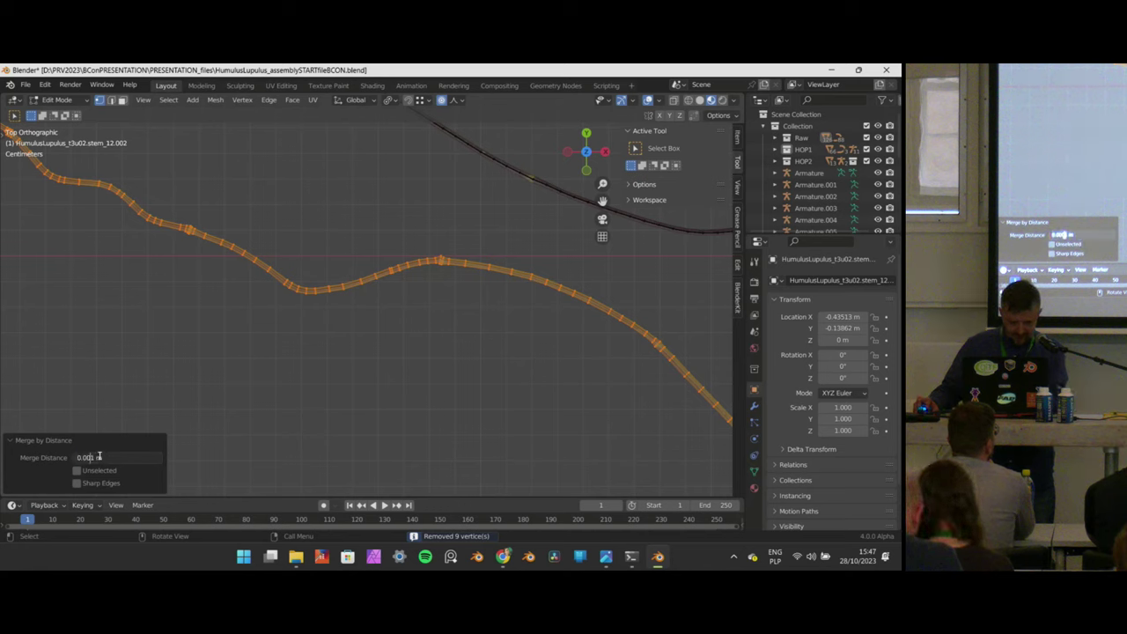
key("Return")
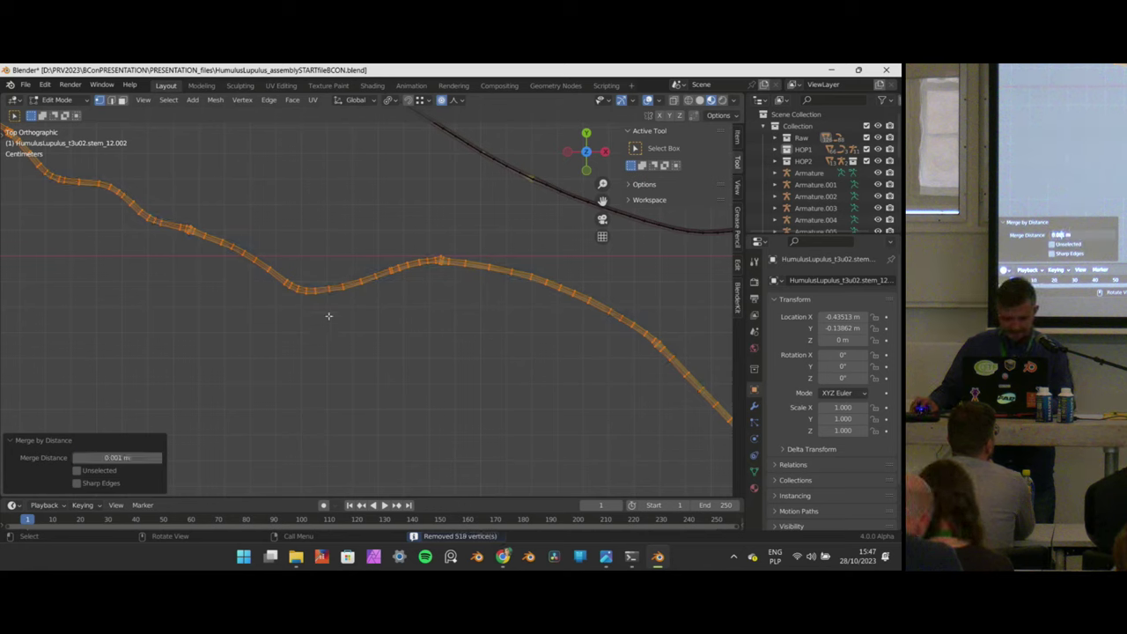
left_click(76, 470)
left_click(121, 458)
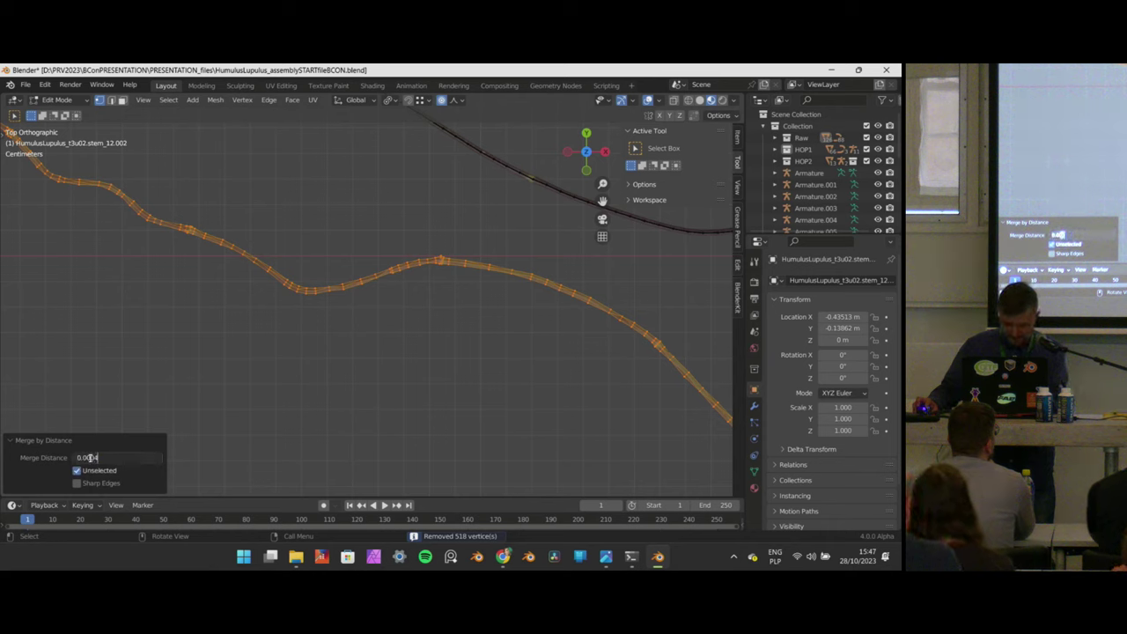
key("Return")
left_click(115, 458)
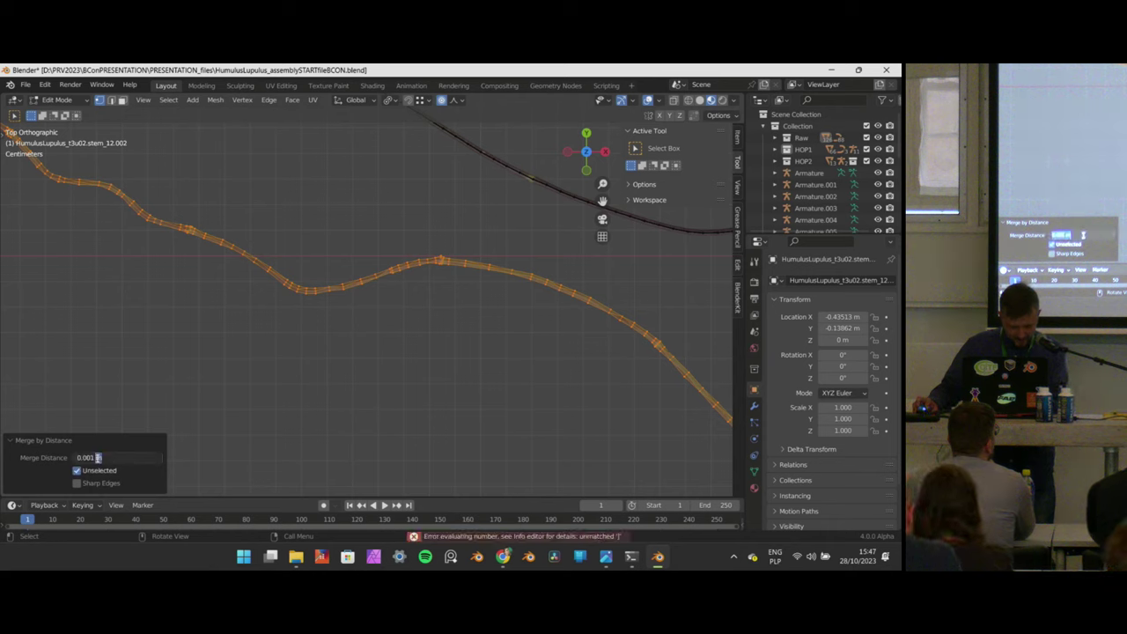
key("Return")
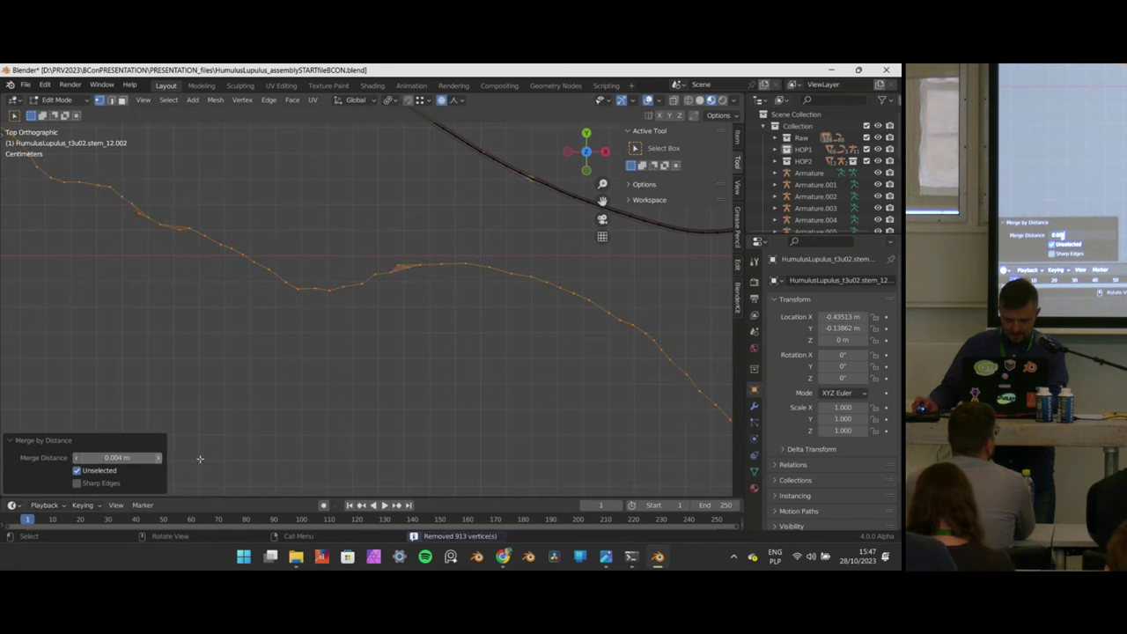
scroll(483, 363, "down", 3)
key("alt+a")
Select the whole wavy stem mesh and merge its vertices by distance at 0.0004 m.
key("a")
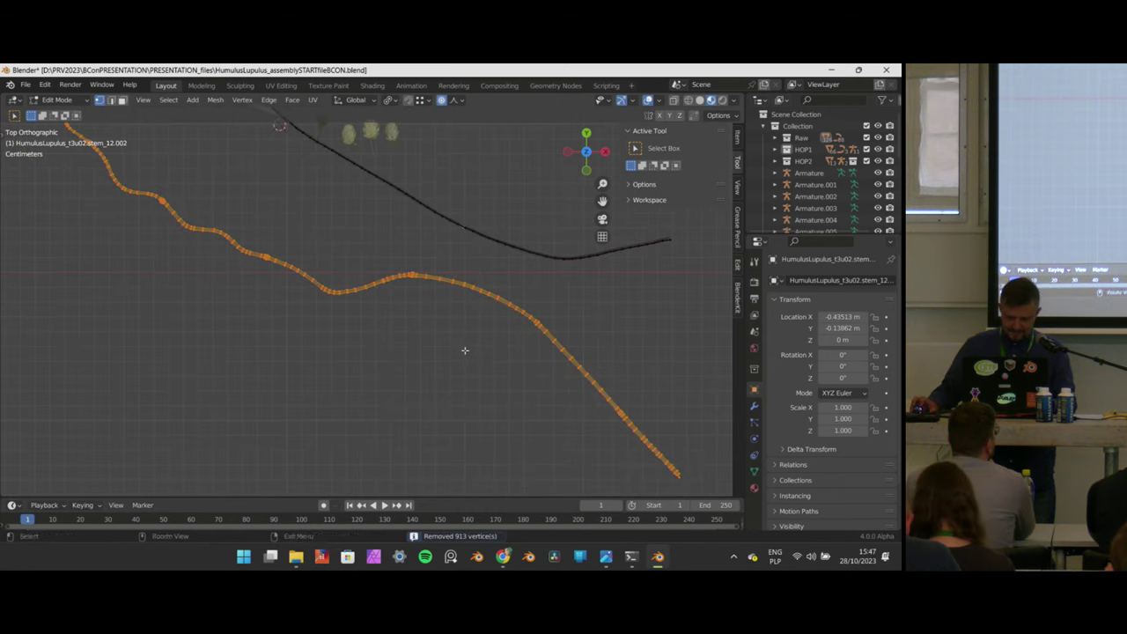
scroll(359, 289, "up", 3)
scroll(359, 289, "up", 2)
key("m")
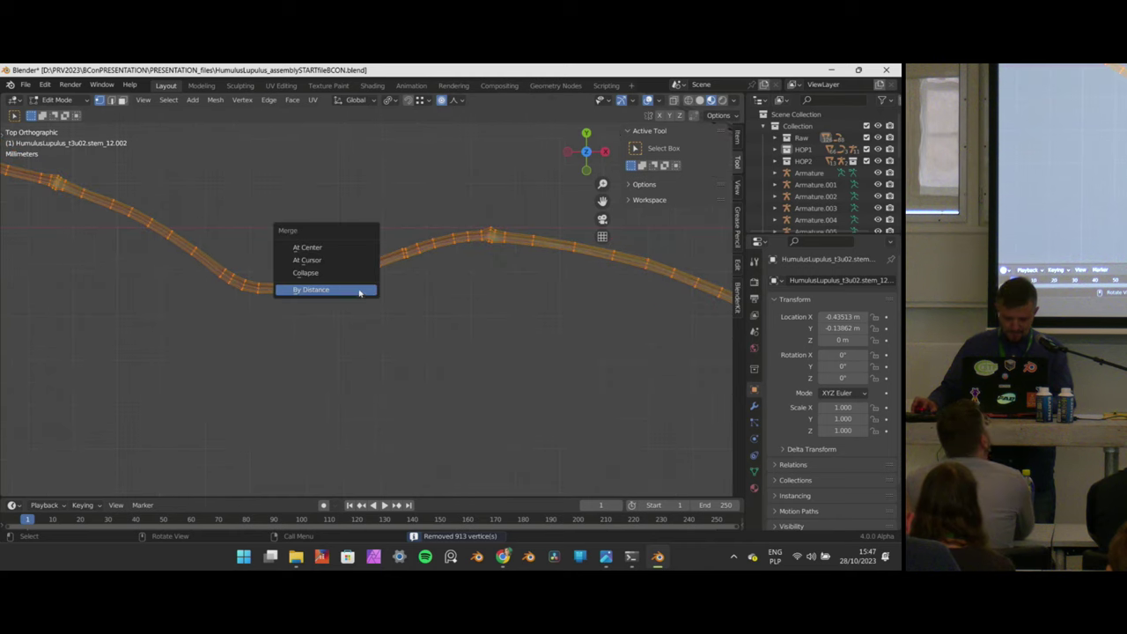
left_click(360, 290)
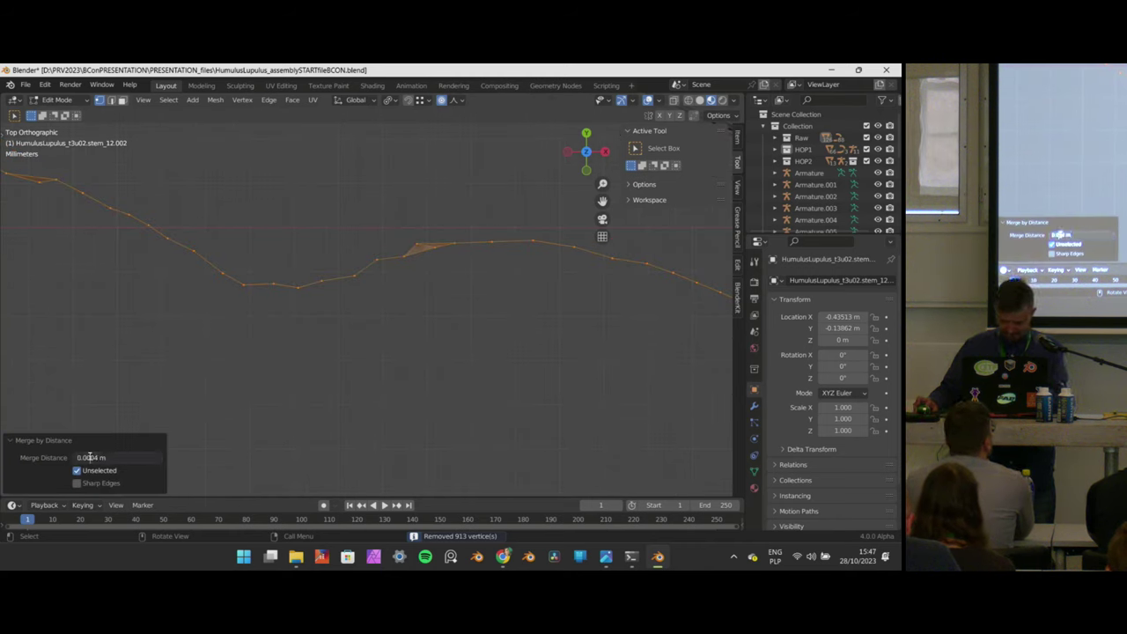
key("Return")
Select a lengthwise line of edges on the wavy stem and check it from one end to the other.
scroll(435, 312, "down", 4)
scroll(261, 239, "down", 1)
scroll(182, 197, "up", 4)
scroll(452, 264, "down", 5)
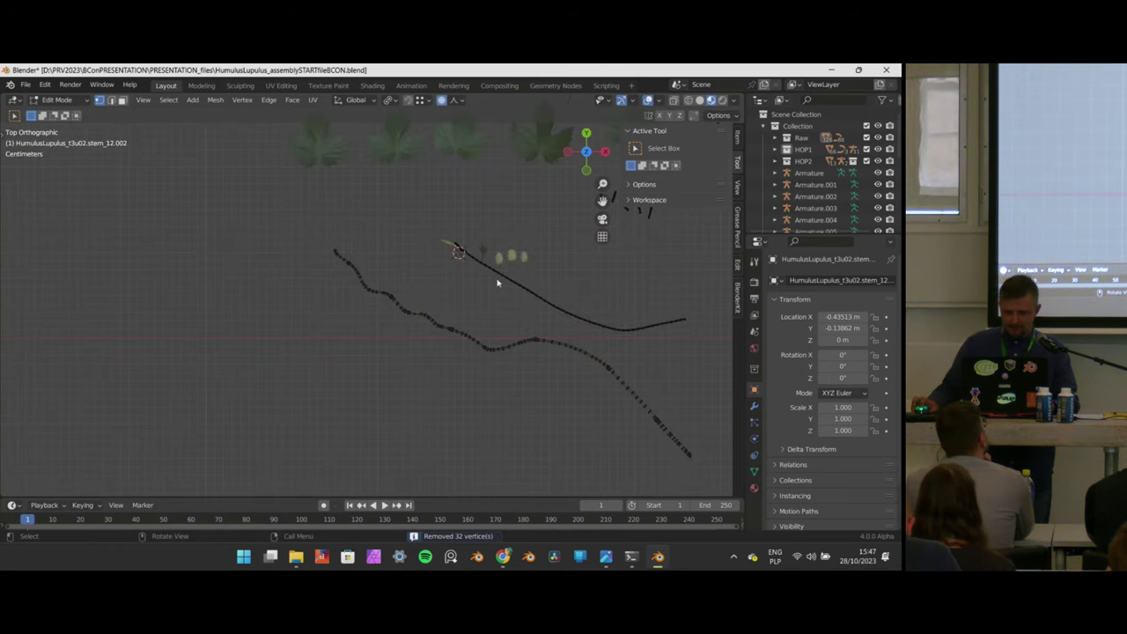
scroll(360, 267, "up", 6)
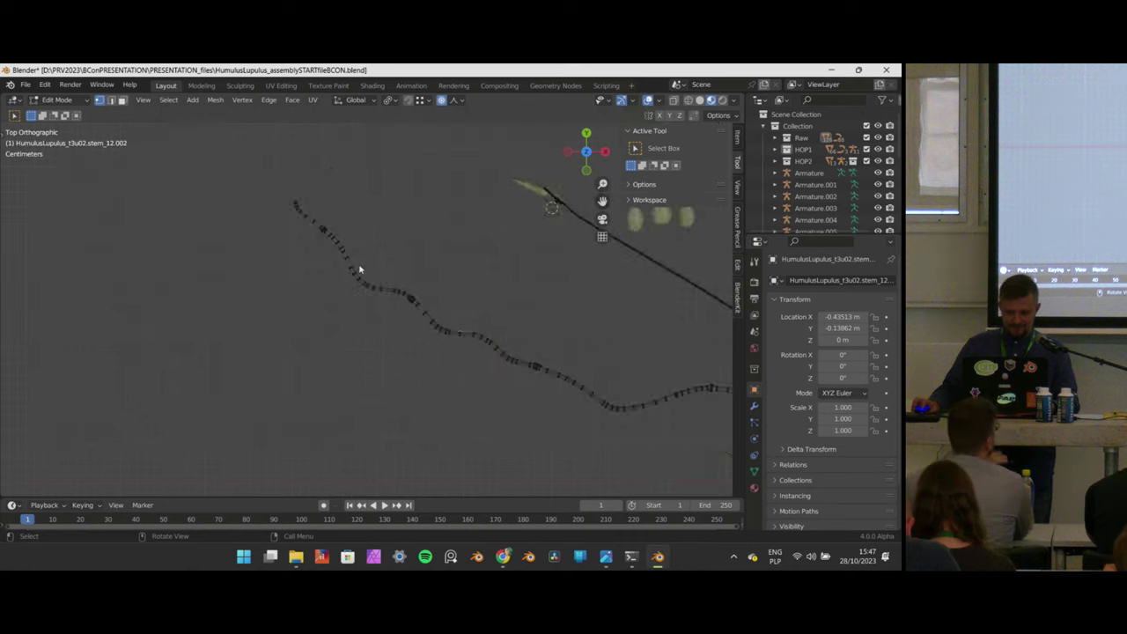
scroll(304, 258, "up", 3)
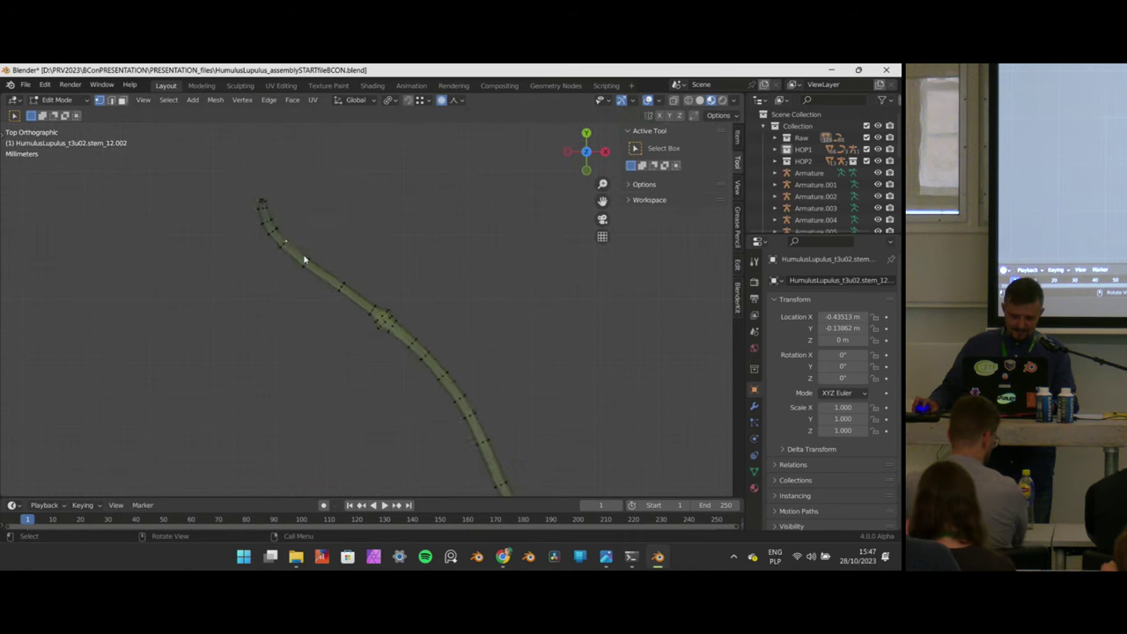
scroll(251, 231, "down", 5)
middle_click_drag(462, 349, 213, 109, "shift")
scroll(440, 286, "down", 4)
scroll(327, 285, "up", 6)
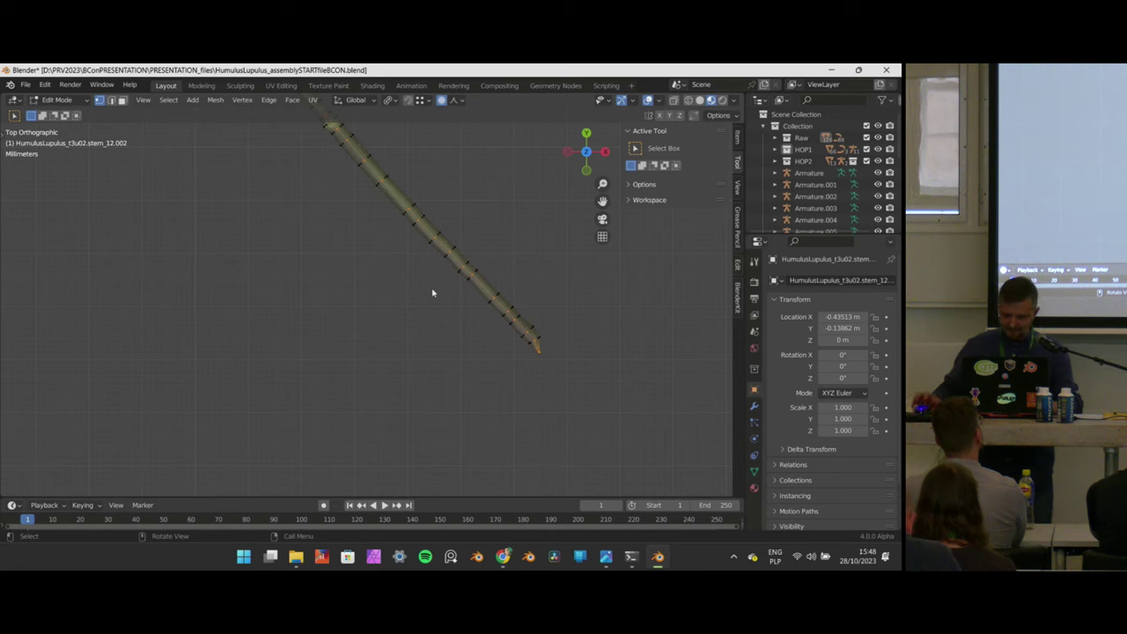
Duplicate the selected lengthwise edge line in place, without offsetting it from the stem.
middle_click_drag(442, 302, 524, 409, "shift")
scroll(492, 300, "down", 1)
middle_click_drag(380, 174, 516, 312, "shift")
key("g")
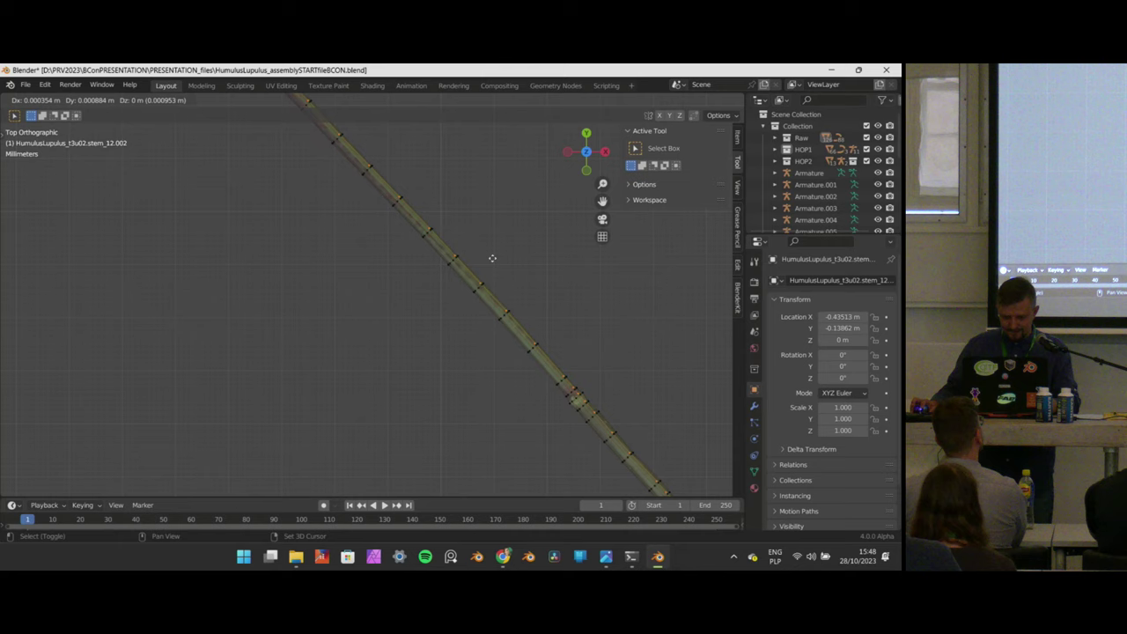
right_click(493, 256)
scroll(477, 269, "up", 4)
middle_click_drag(536, 266, 509, 330, "shift")
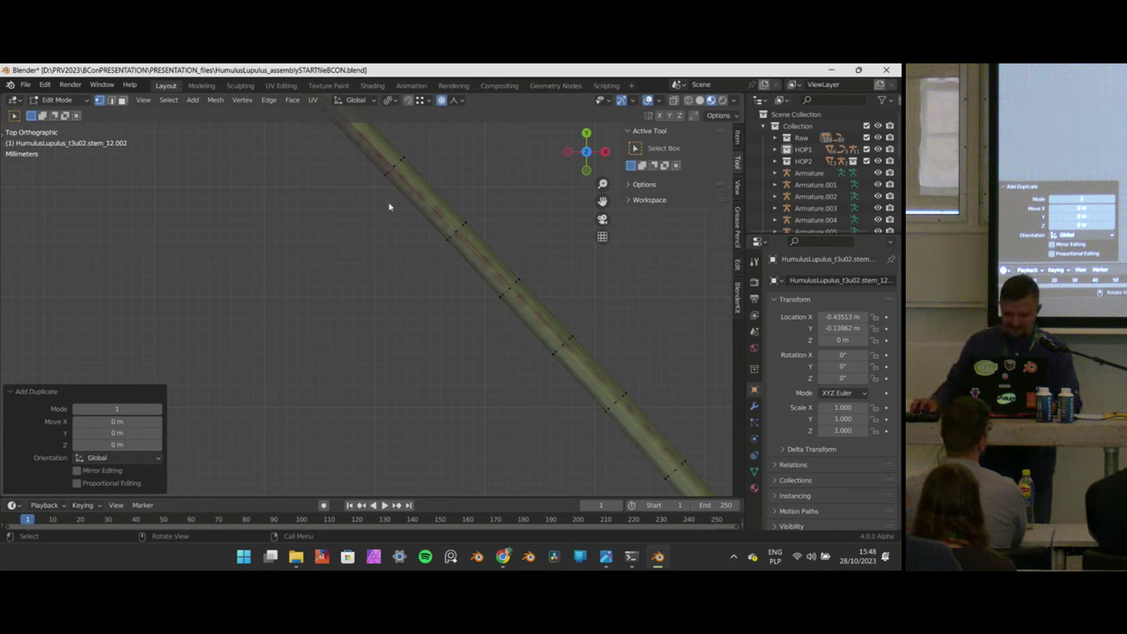
Separate the duplicated edge line from the stem mesh into its own object and return to Object Mode.
scroll(456, 246, "down", 2)
scroll(447, 239, "up", 4)
key("Tab")
scroll(452, 203, "down", 2)
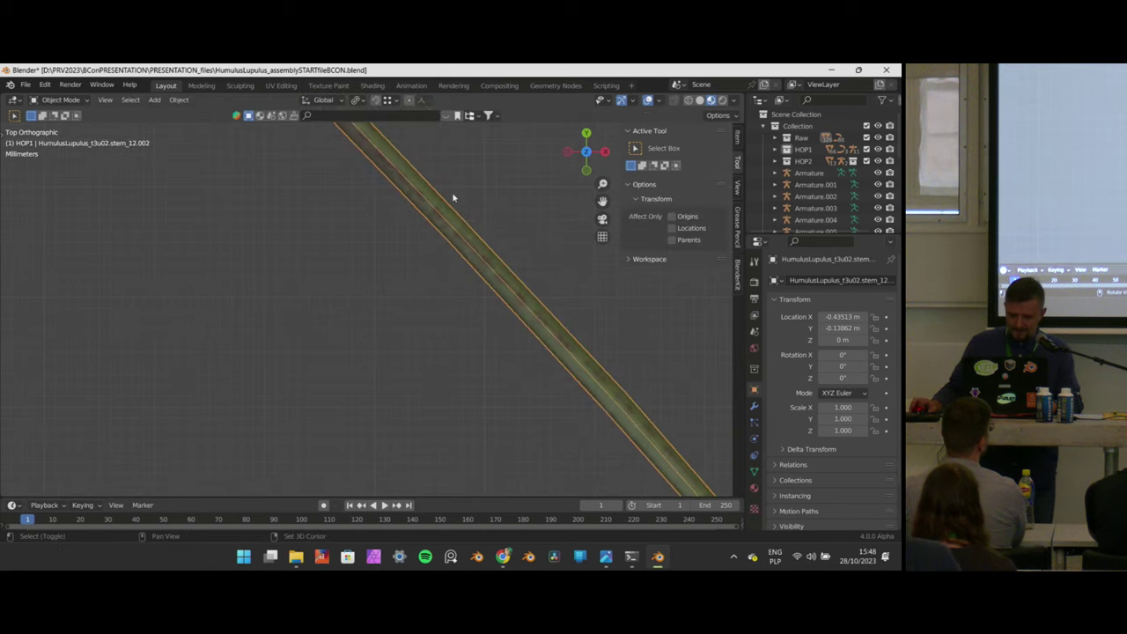
scroll(447, 203, "up", 2)
middle_click_drag(468, 199, 434, 256, "shift")
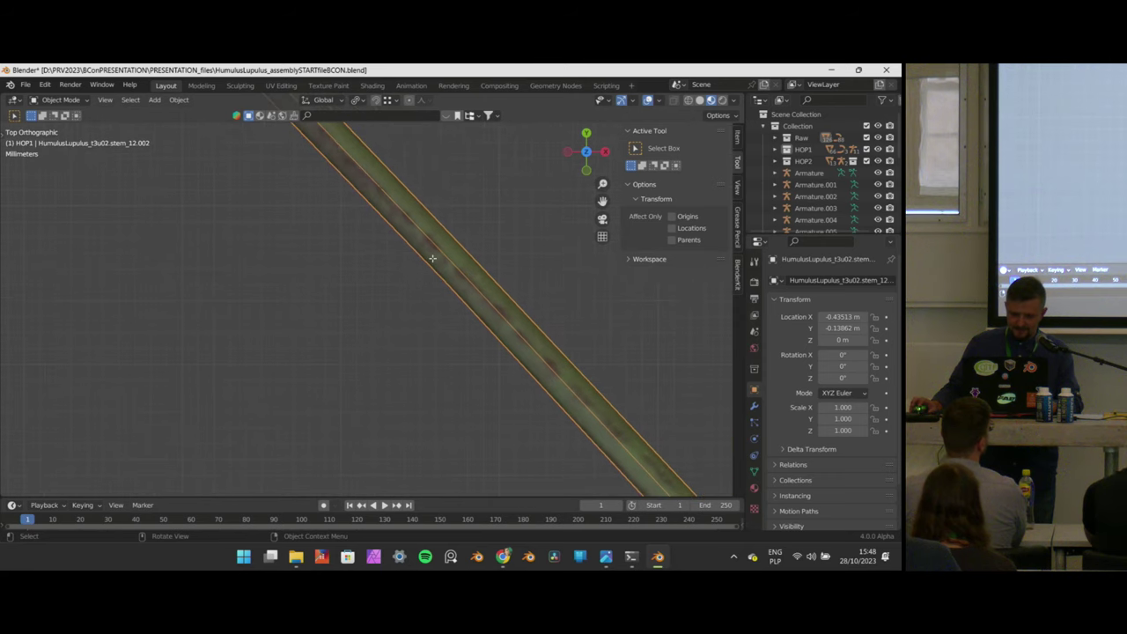
key("Tab")
key("p")
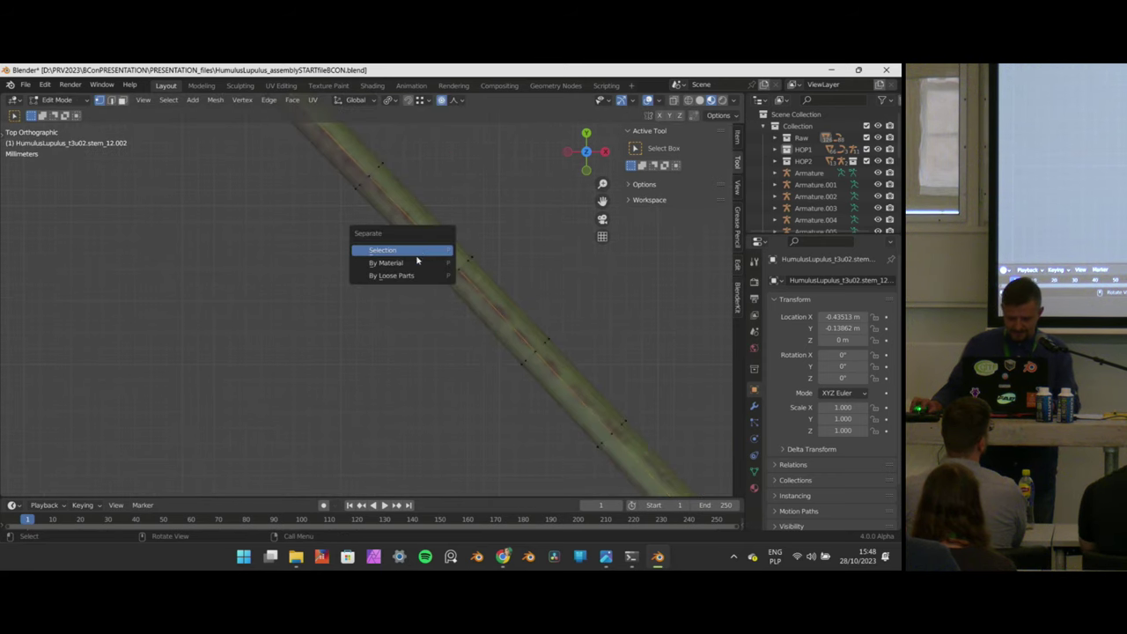
left_click(415, 252)
key("Tab")
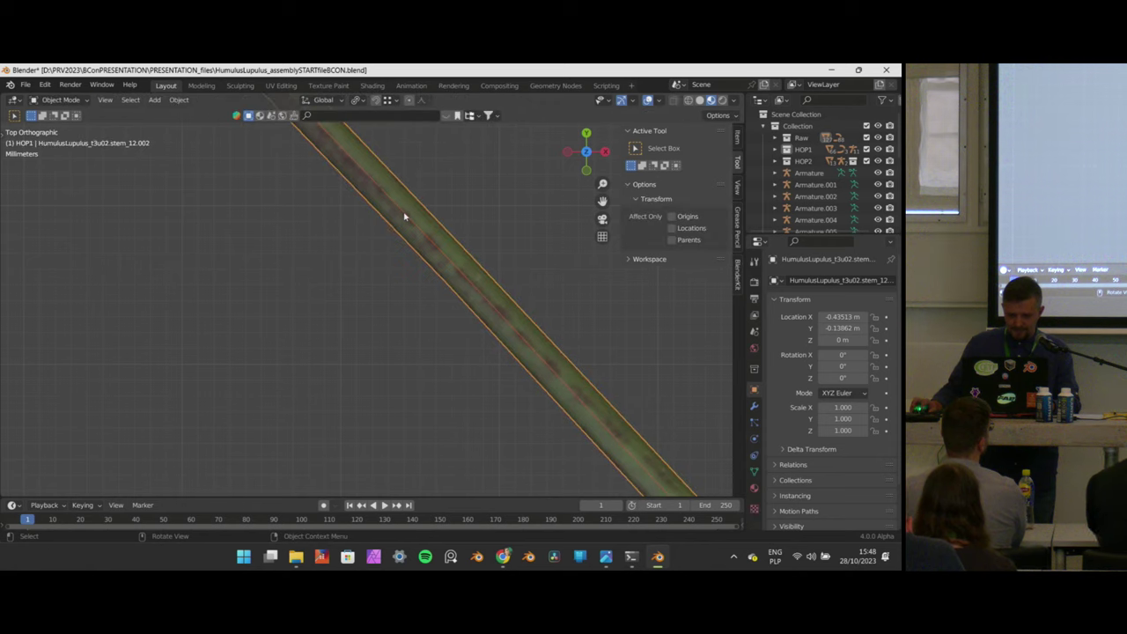
Select the separated edge line object and inspect how it follows the stem, finishing in top view.
left_click(404, 215)
scroll(406, 214, "down", 10)
scroll(394, 247, "down", 4)
middle_click_drag(151, 231, 392, 320, "shift")
scroll(276, 226, "up", 10)
scroll(432, 286, "down", 8)
middle_click_drag(434, 379, 440, 332)
middle_click_drag(419, 469, 413, 355, "shift")
scroll(424, 432, "down", 2)
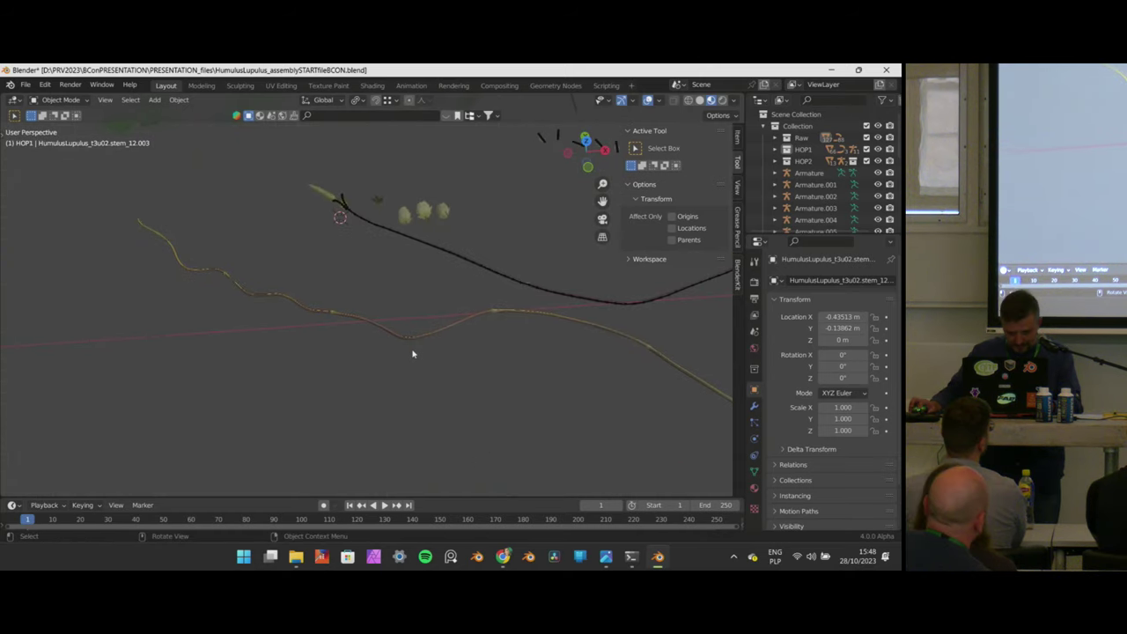
key("KP_7")
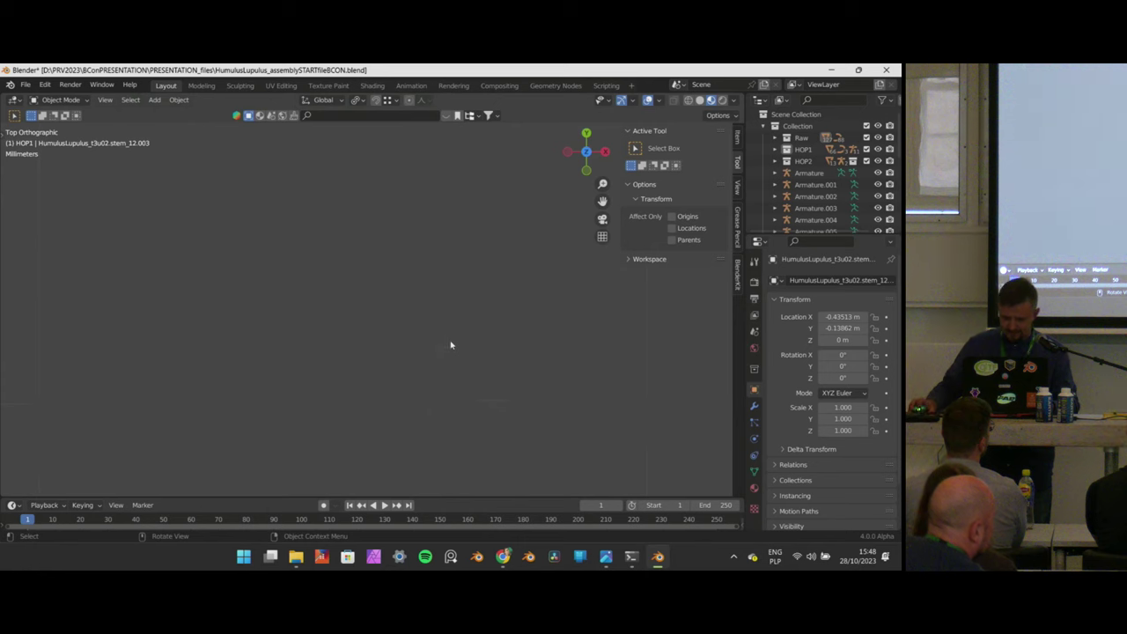
scroll(476, 275, "down", 5)
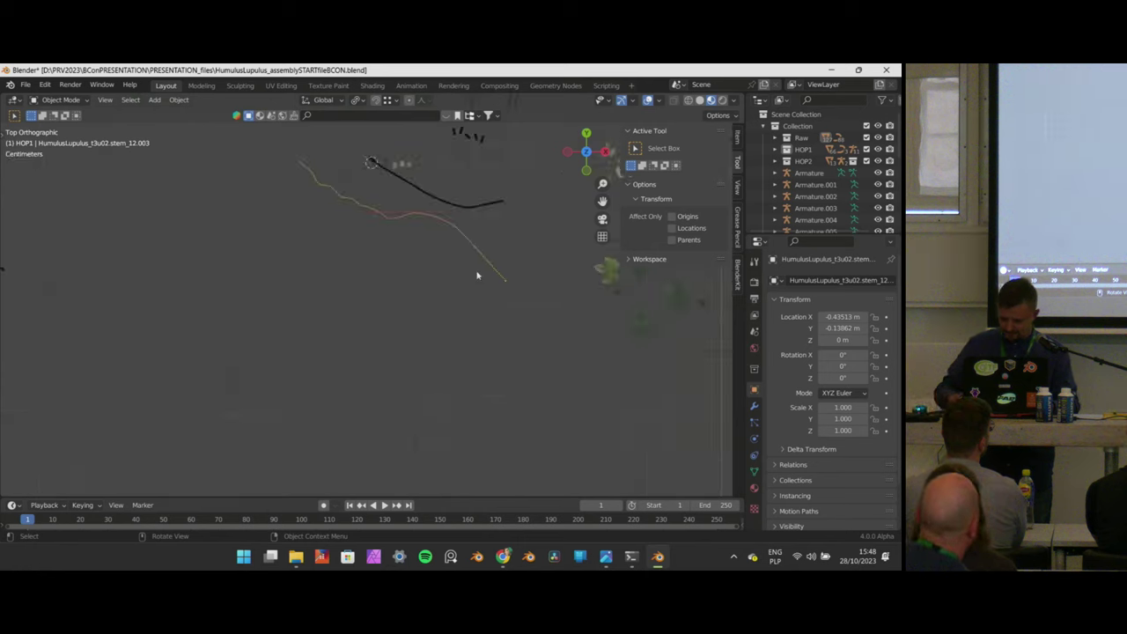
scroll(476, 274, "up", 8)
scroll(441, 265, "up", 3)
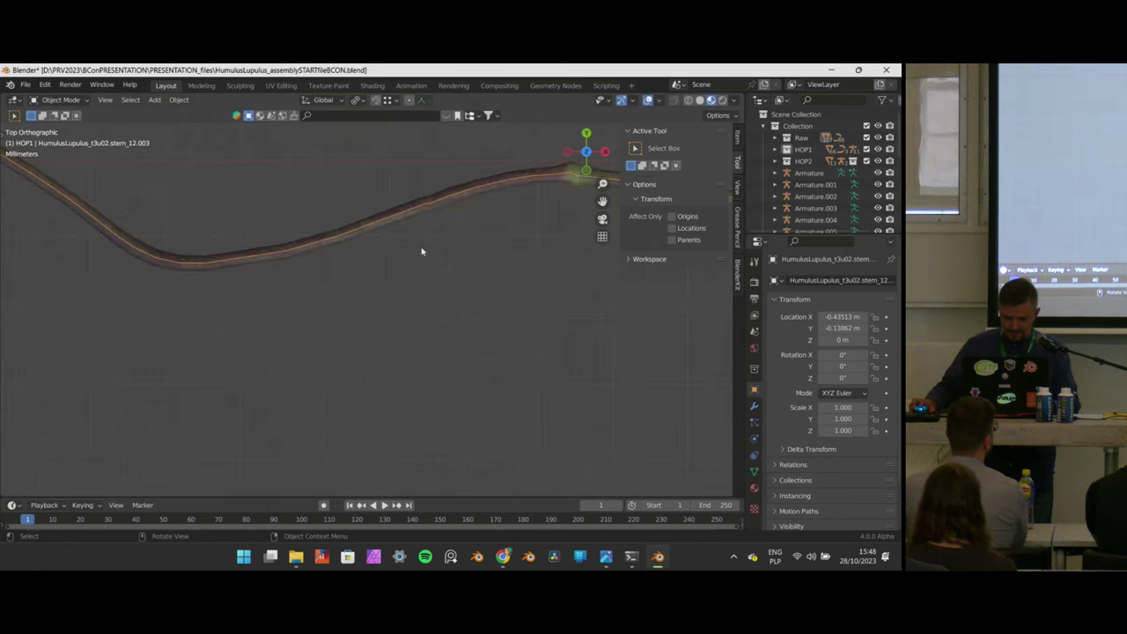
Extrude the separated edge line sideways into a narrow strip running along the stem in Edit Mode.
key("Tab")
scroll(403, 221, "up", 3)
middle_click_drag(400, 220, 499, 295, "shift")
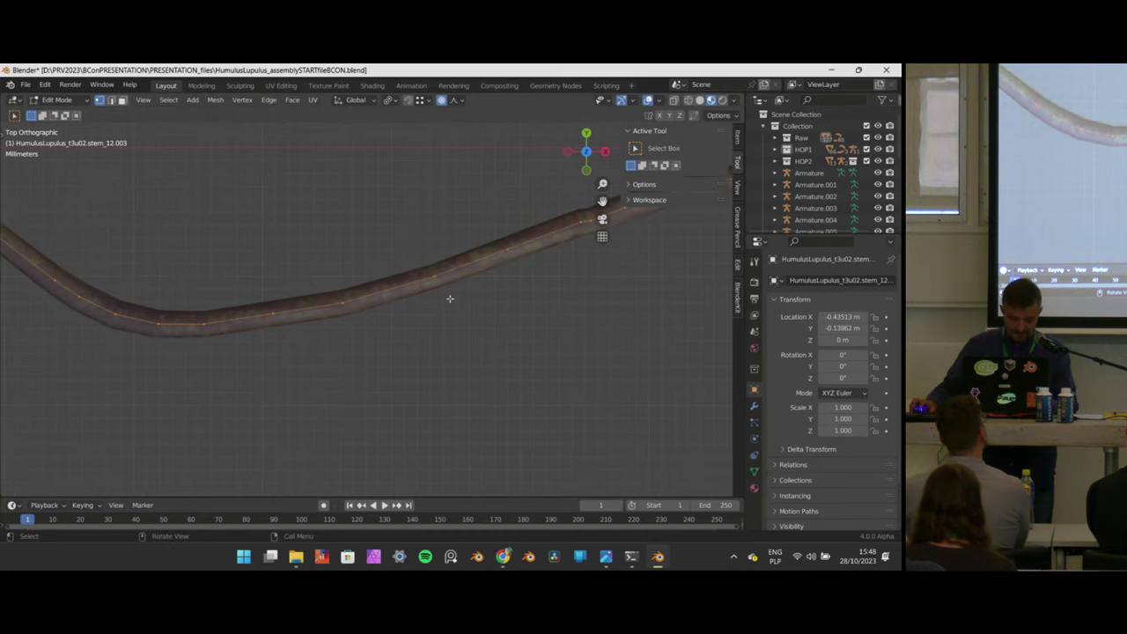
key("e")
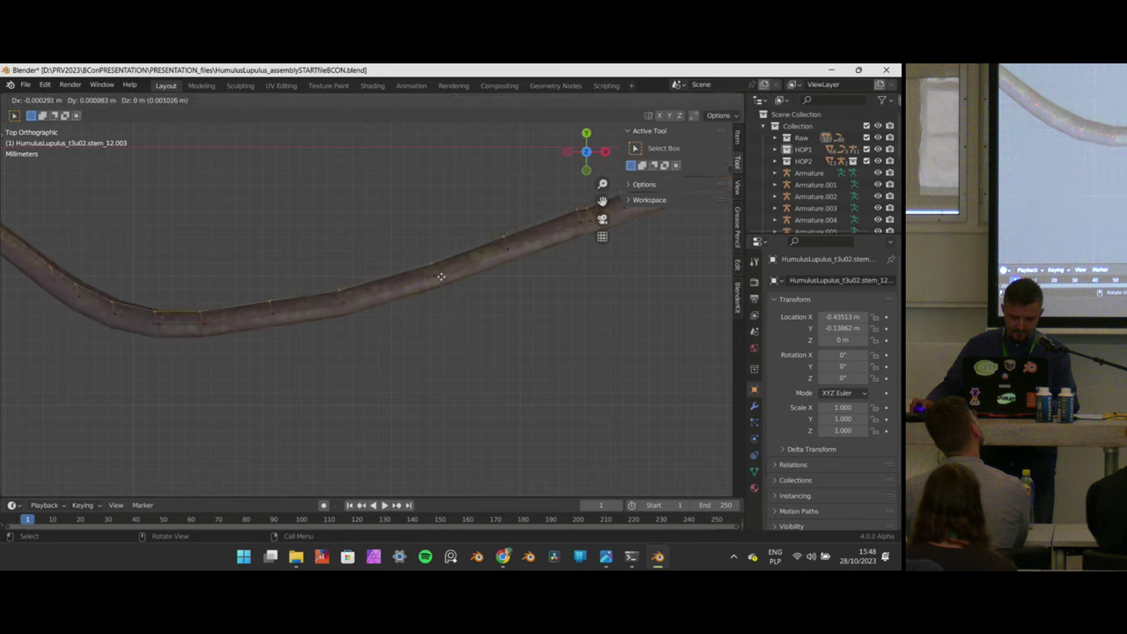
left_click(442, 286)
middle_click_drag(414, 300, 415, 224)
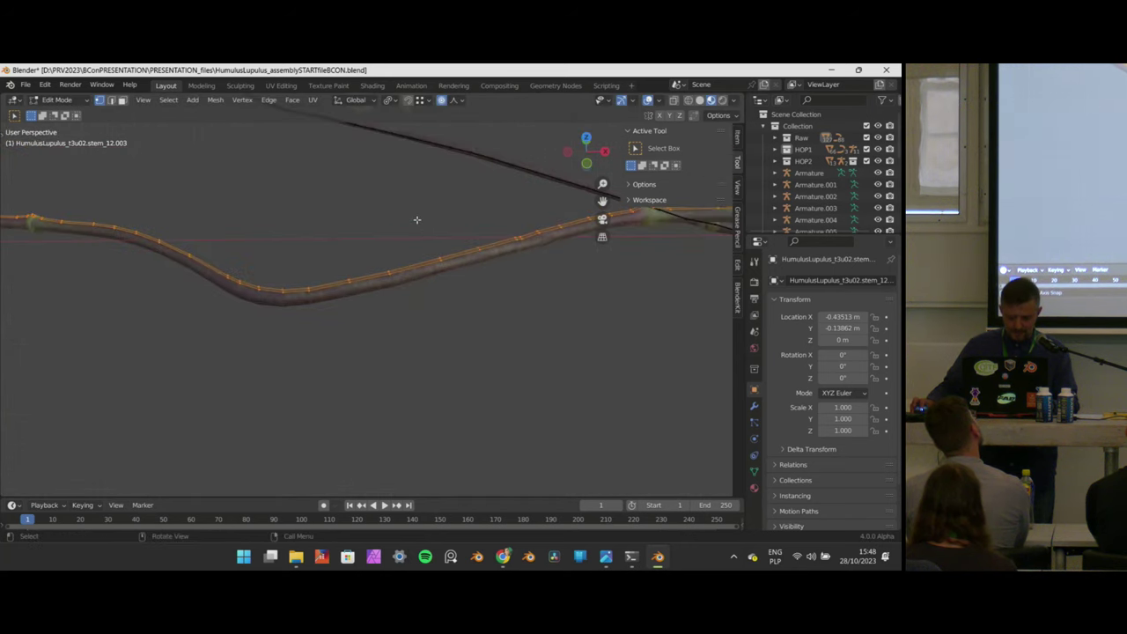
Select the whole strip and offset it along its normals by 0.000566 m with Shrink/Fatten.
key("alt+a")
key("a")
key("alt+s")
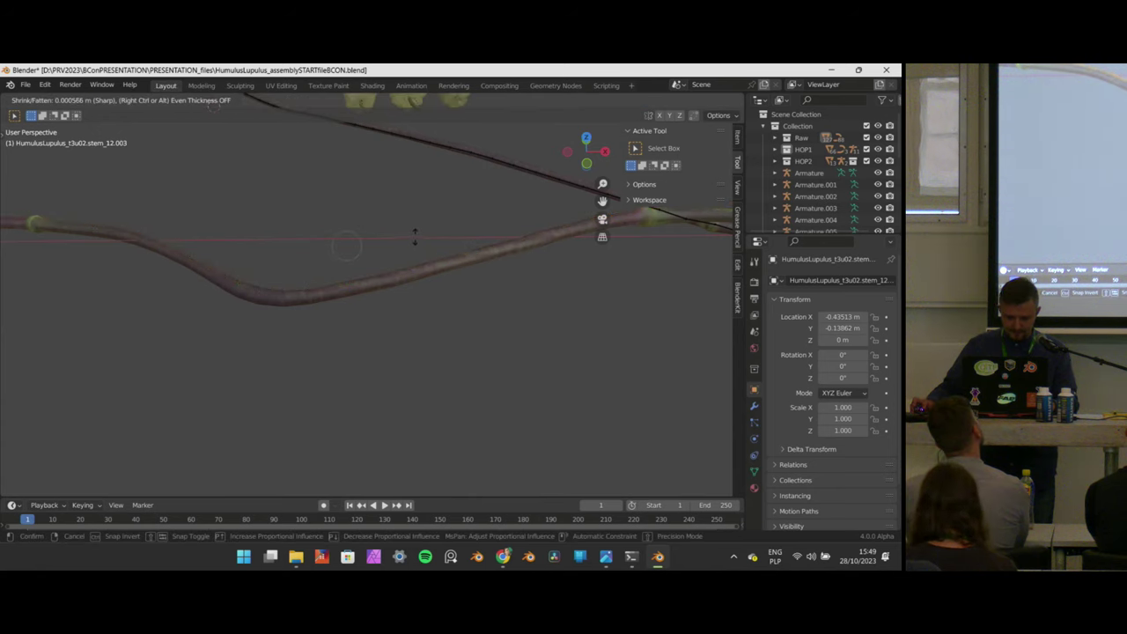
left_click(415, 238)
Isolate the strip object in Local View and look closely at its mesh.
scroll(416, 238, "down", 7)
scroll(293, 280, "up", 1)
scroll(311, 271, "up", 3)
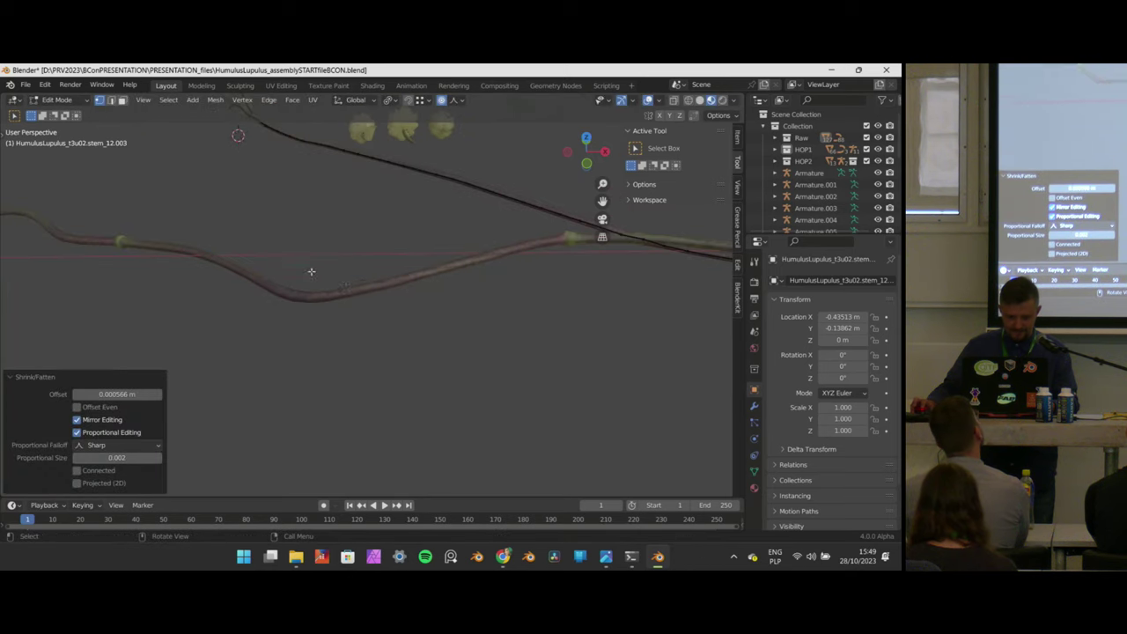
key("KP_Divide")
scroll(362, 261, "up", 4)
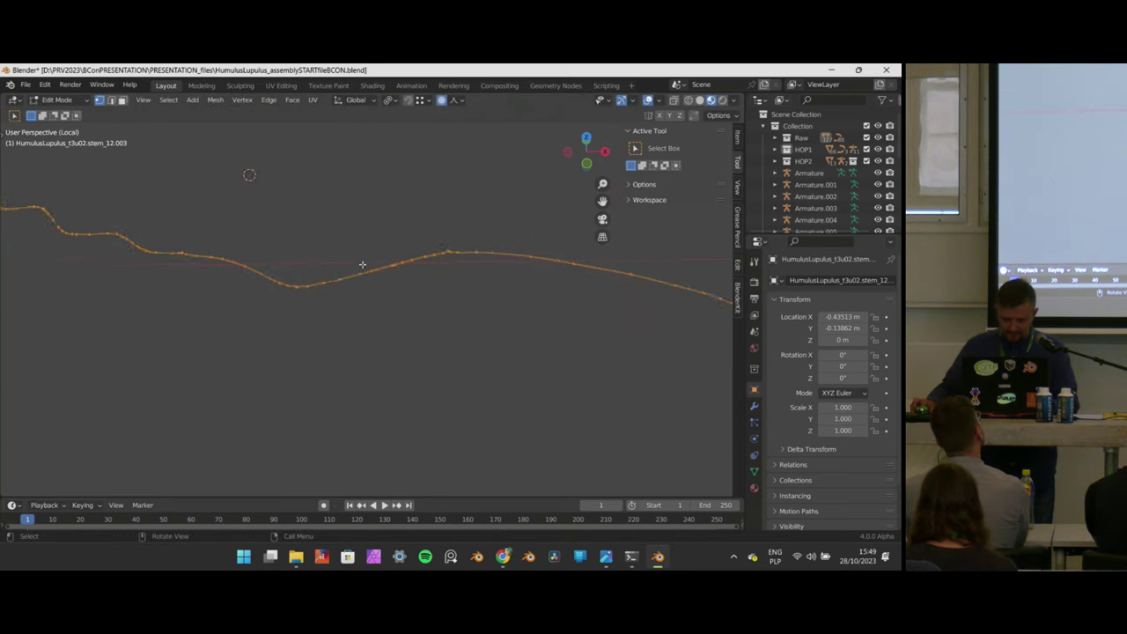
Select the whole connected line of vertices and even out their spacing with LoopTools Space.
left_click(299, 198)
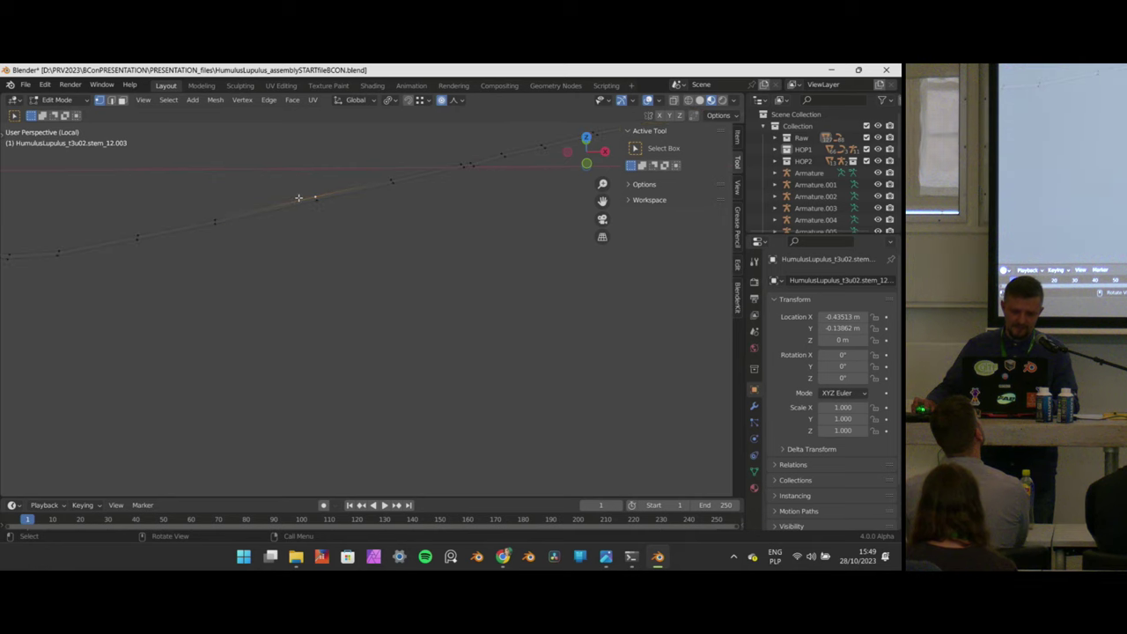
key("x")
left_click(298, 203)
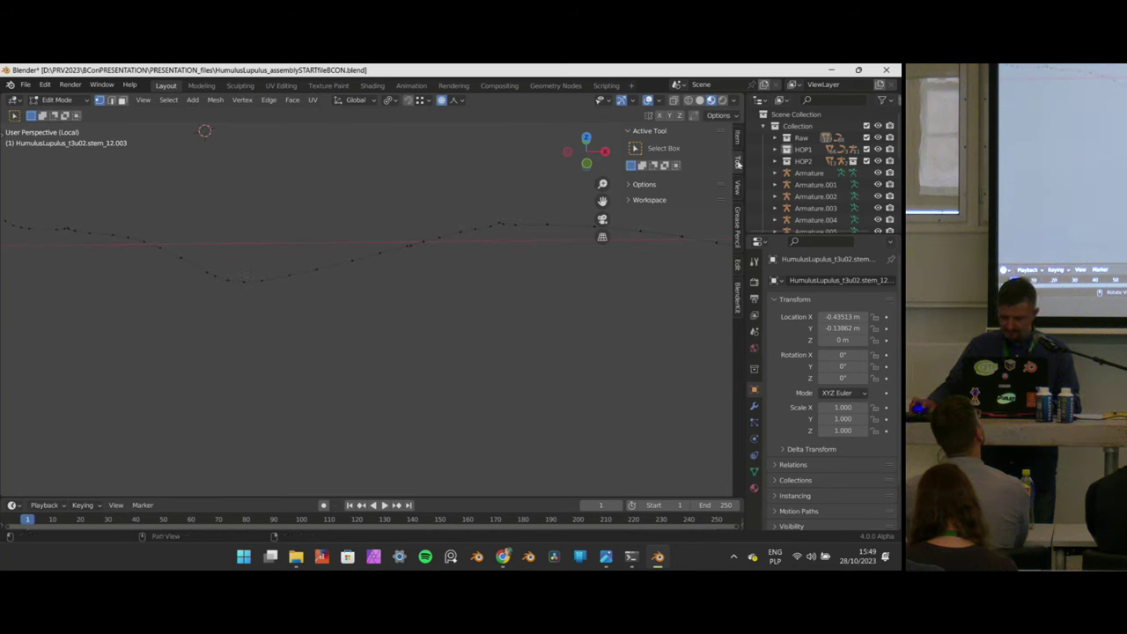
left_click(360, 255)
key("ctrl+l")
scroll(360, 255, "down", 8)
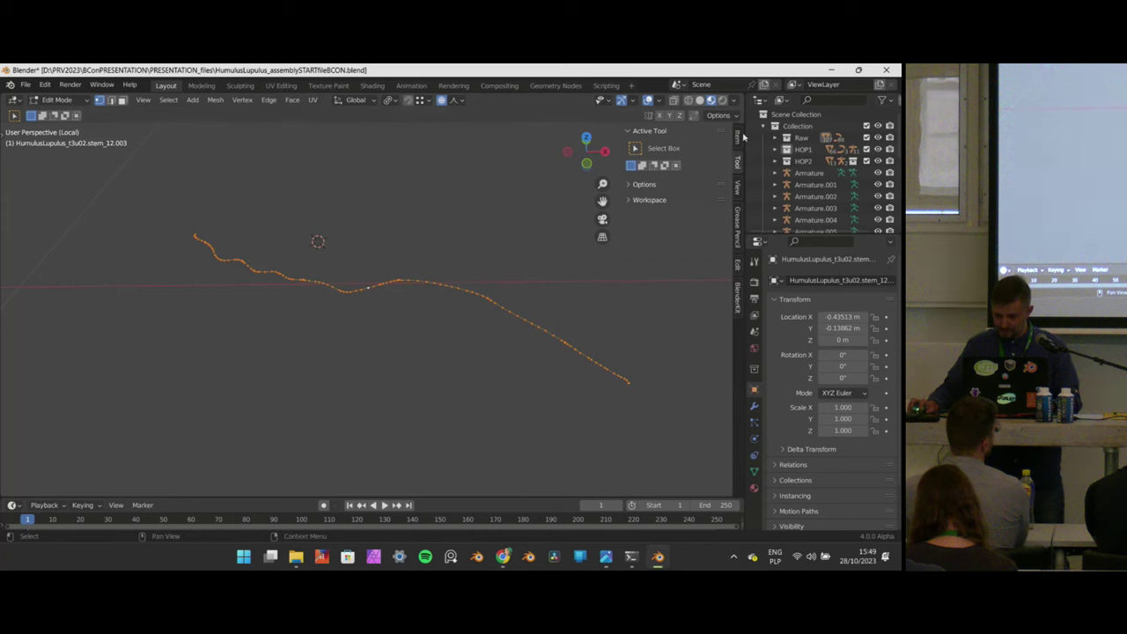
left_click(738, 265)
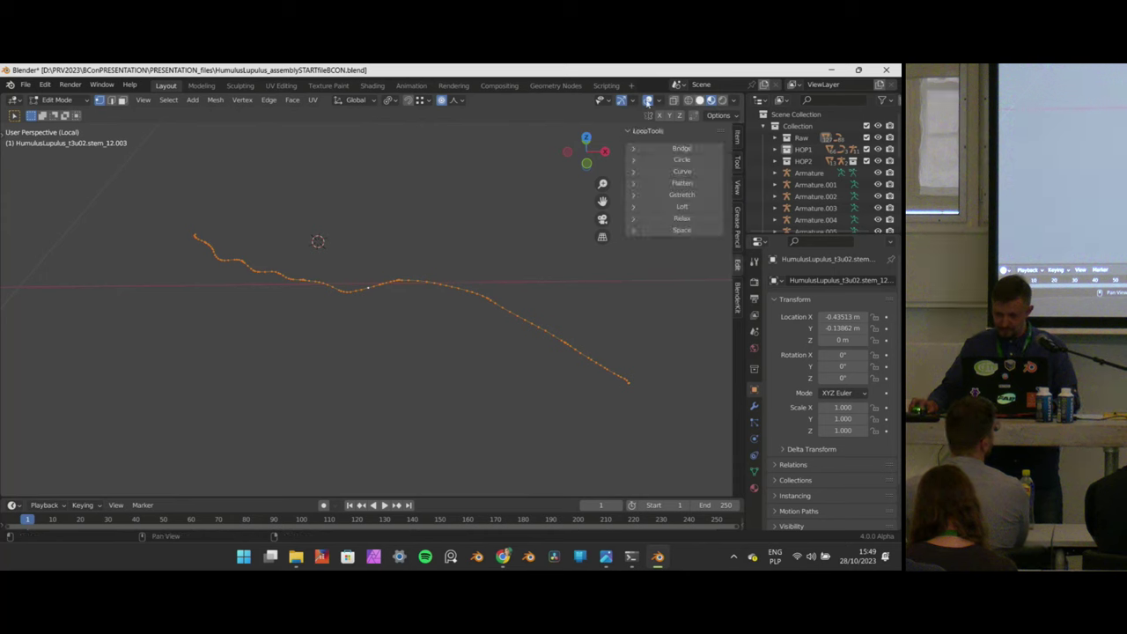
left_click(676, 231)
Return to Object Mode, leave Local View and add a Skin modifier to the line object.
mouse_move(538, 279)
middle_mouse_down()
mouse_move(242, 272)
mouse_move(322, 321)
mouse_move(531, 208)
mouse_move(476, 294)
mouse_move(397, 267)
mouse_move(384, 279)
mouse_move(422, 264)
mouse_move(446, 297)
mouse_move(428, 309)
mouse_move(526, 345)
mouse_move(504, 353)
middle_mouse_up()
key("Tab")
key("KP_Divide")
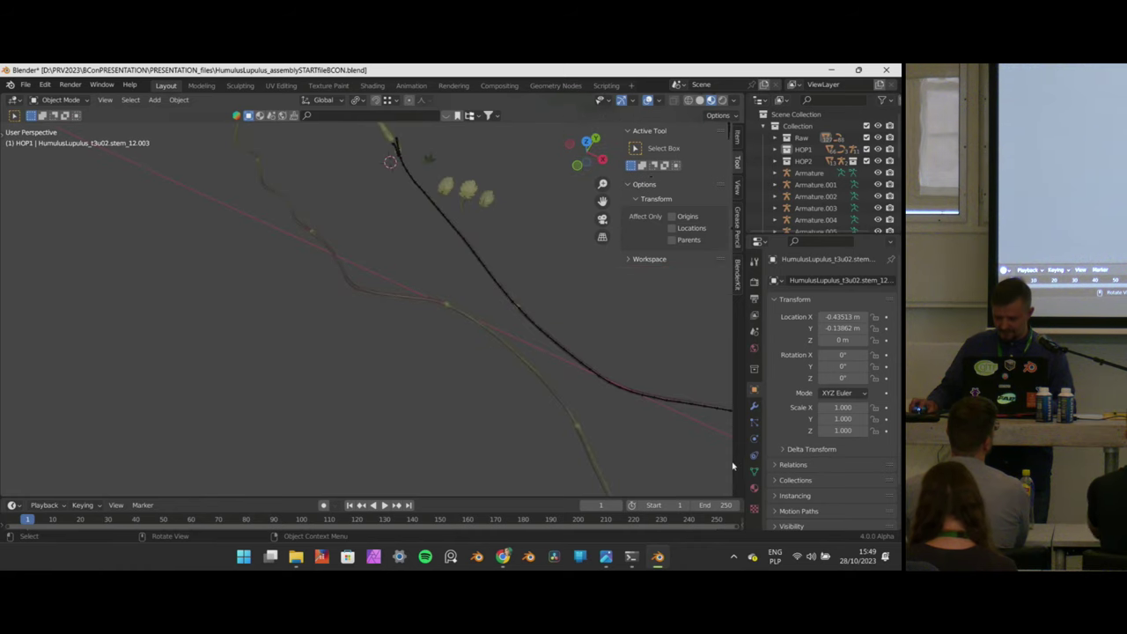
left_click(753, 410)
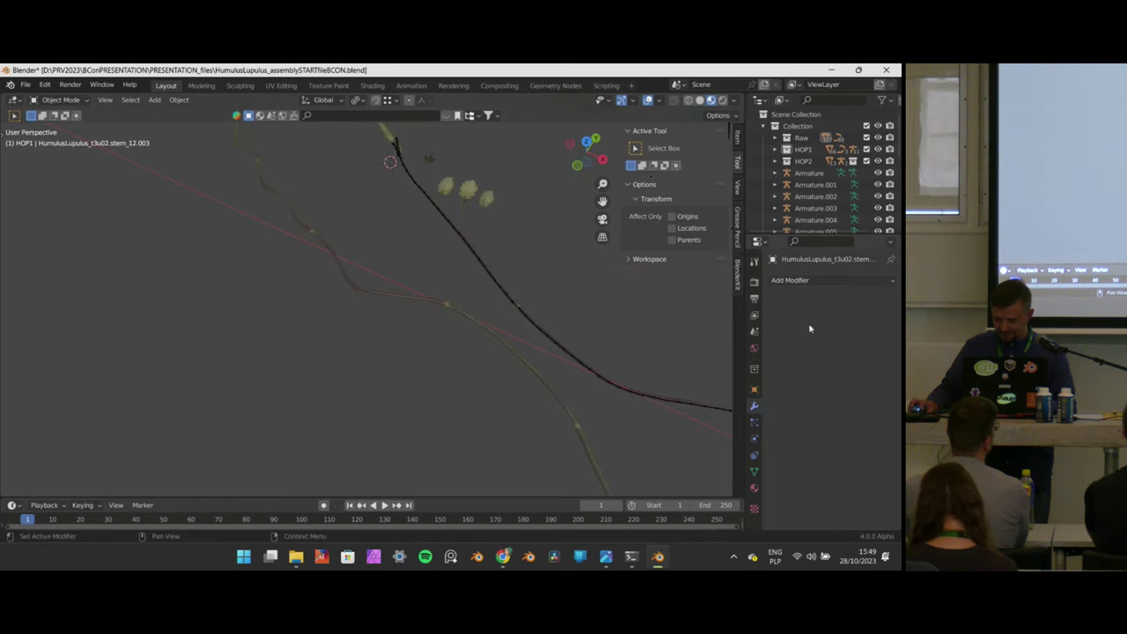
left_click(793, 280)
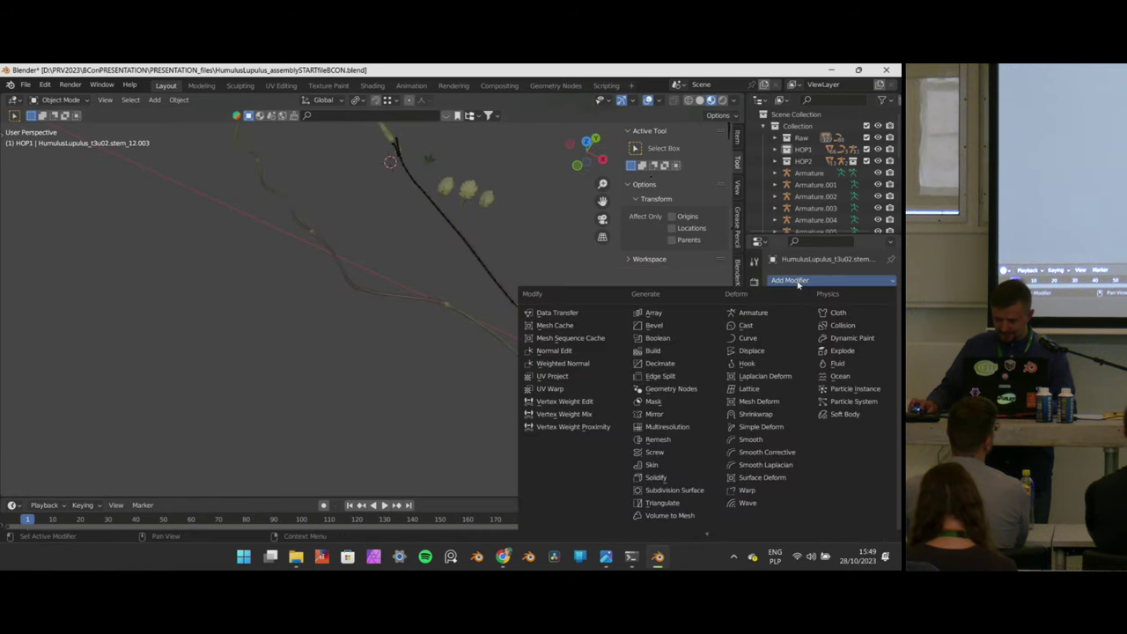
left_click(657, 467)
scroll(413, 304, "down", 10)
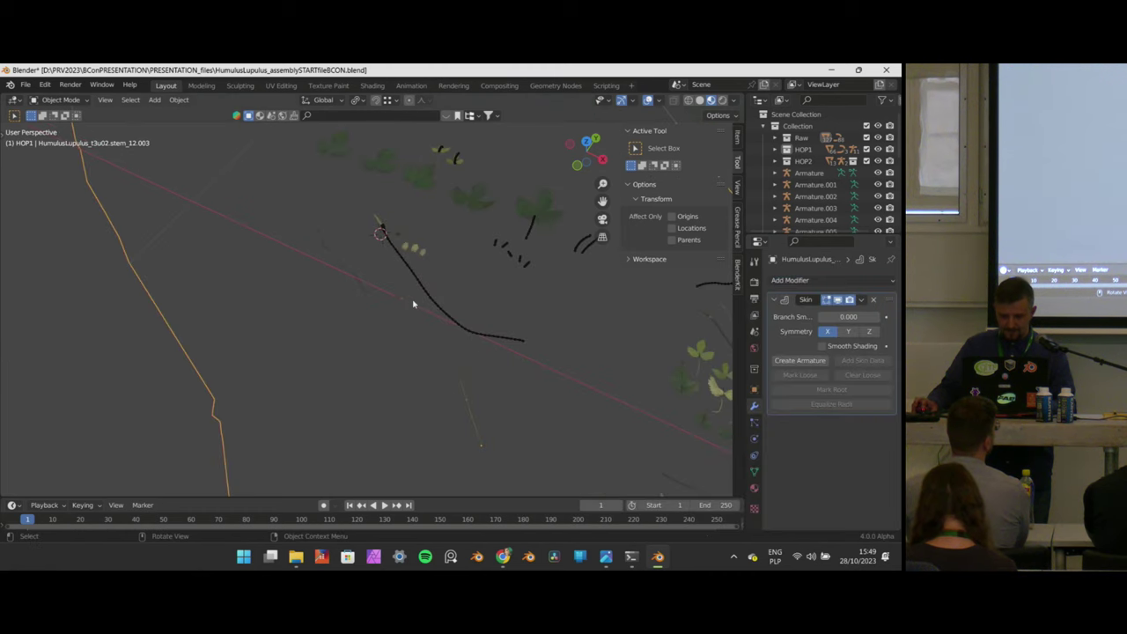
Try to create an armature from the line's Skin modifier, check its bones, and undo it.
mouse_move(414, 302)
middle_mouse_down()
mouse_move(484, 223)
mouse_move(415, 314)
mouse_move(395, 302)
middle_mouse_up()
scroll(616, 340, "up", 6)
scroll(558, 331, "up", 3)
scroll(559, 331, "down", 5)
middle_click_drag(560, 338, 520, 309, "shift")
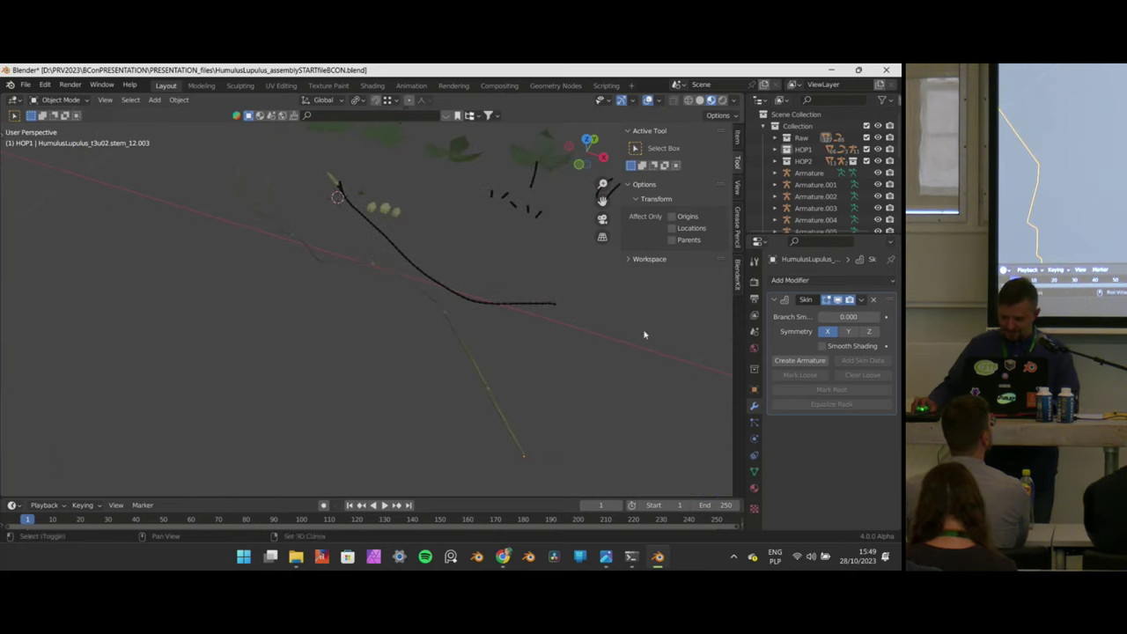
left_click(801, 362)
middle_click_drag(435, 288, 425, 339)
scroll(425, 339, "down", 3)
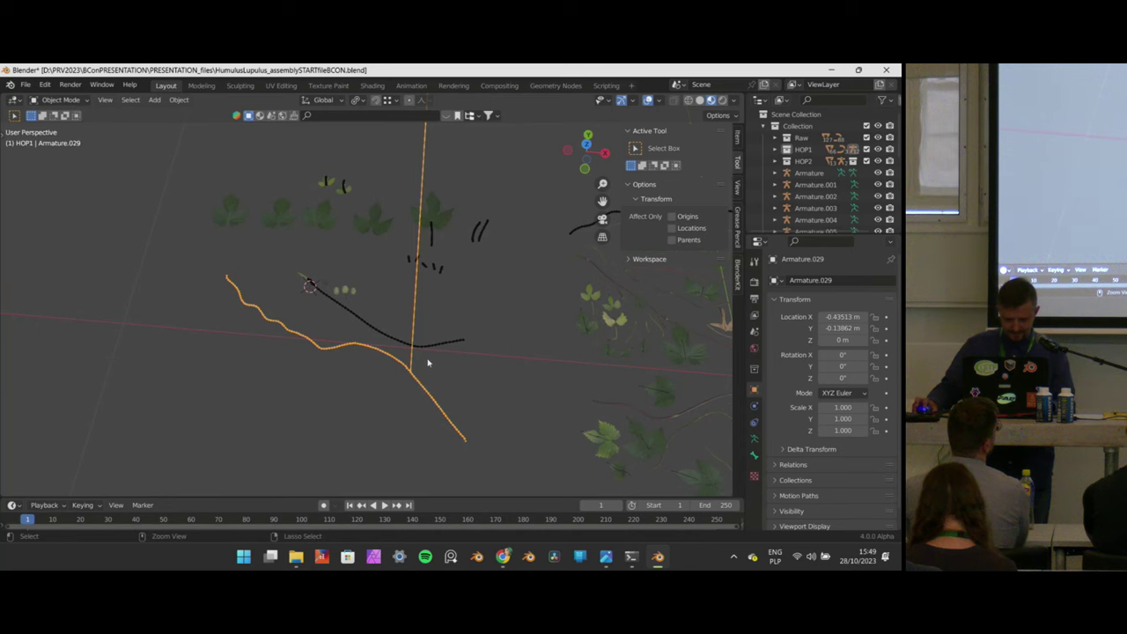
left_click(427, 361)
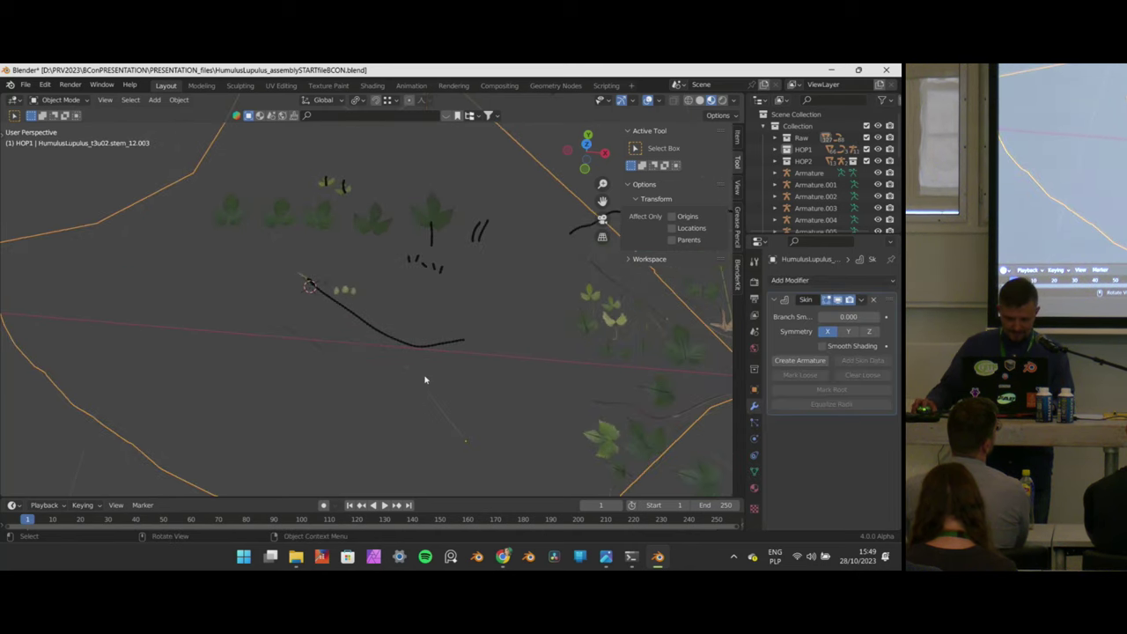
In Edit Mode, select the end vertex at the smooth, straighter end of the line and mark it as the skin root.
key("Tab")
middle_click_drag(424, 380, 413, 269)
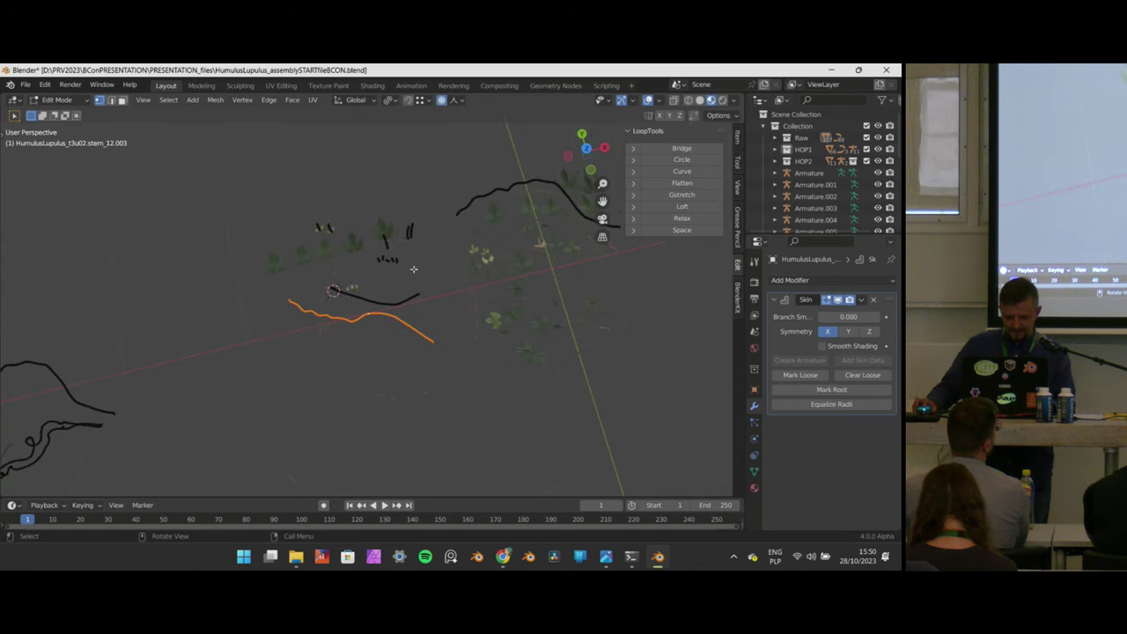
scroll(471, 298, "up", 5)
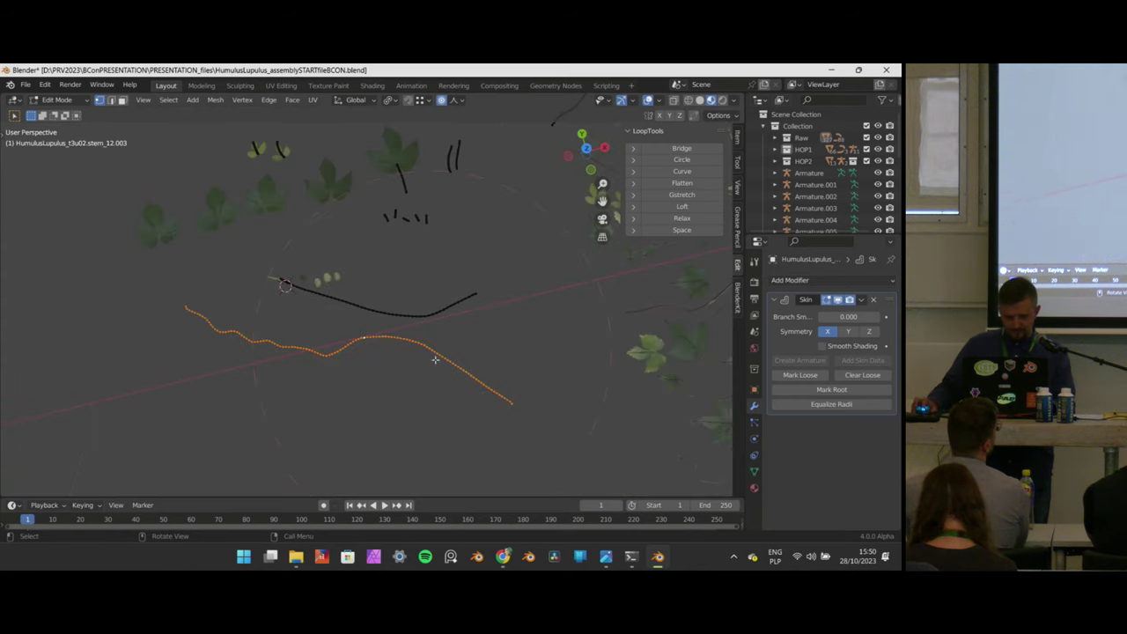
scroll(476, 350, "up", 4)
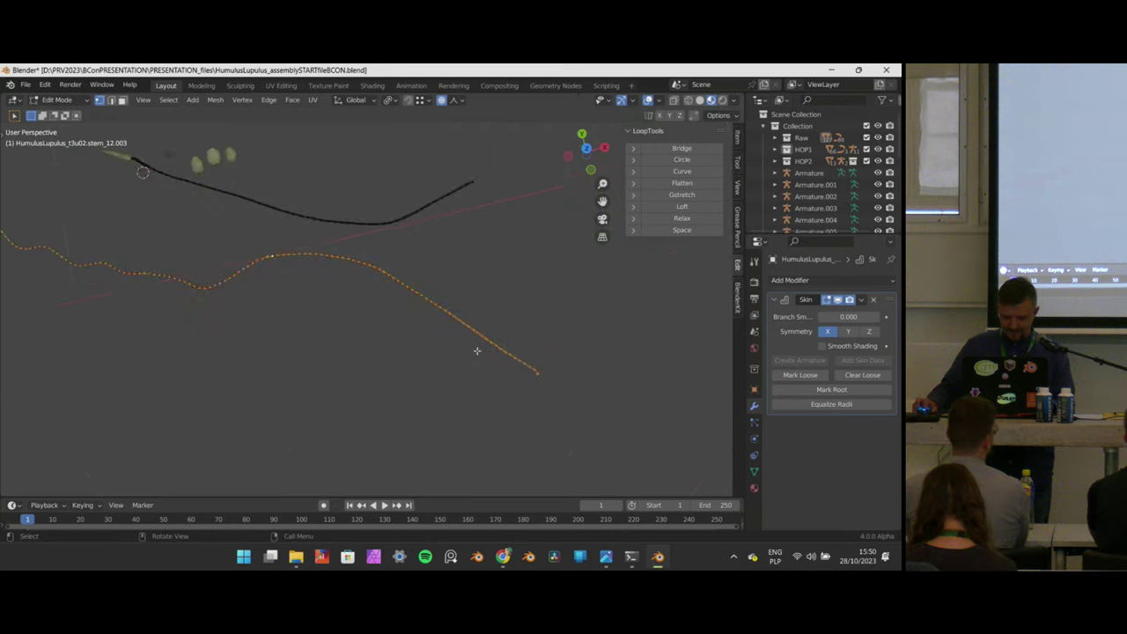
scroll(566, 391, "up", 6)
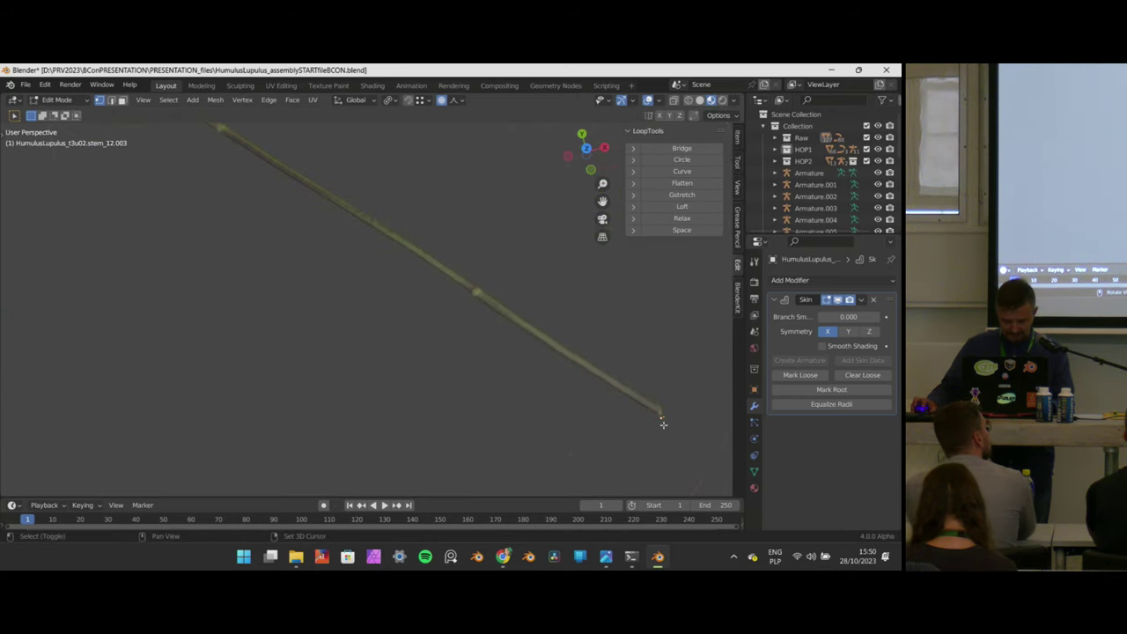
scroll(663, 426, "down", 1)
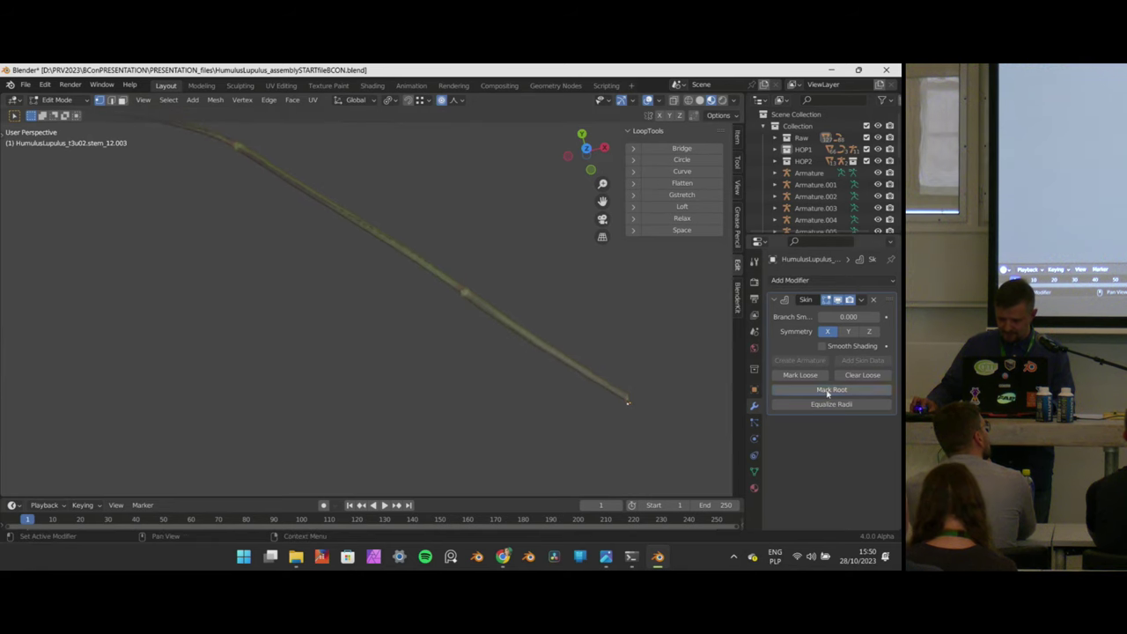
scroll(629, 353, "down", 7)
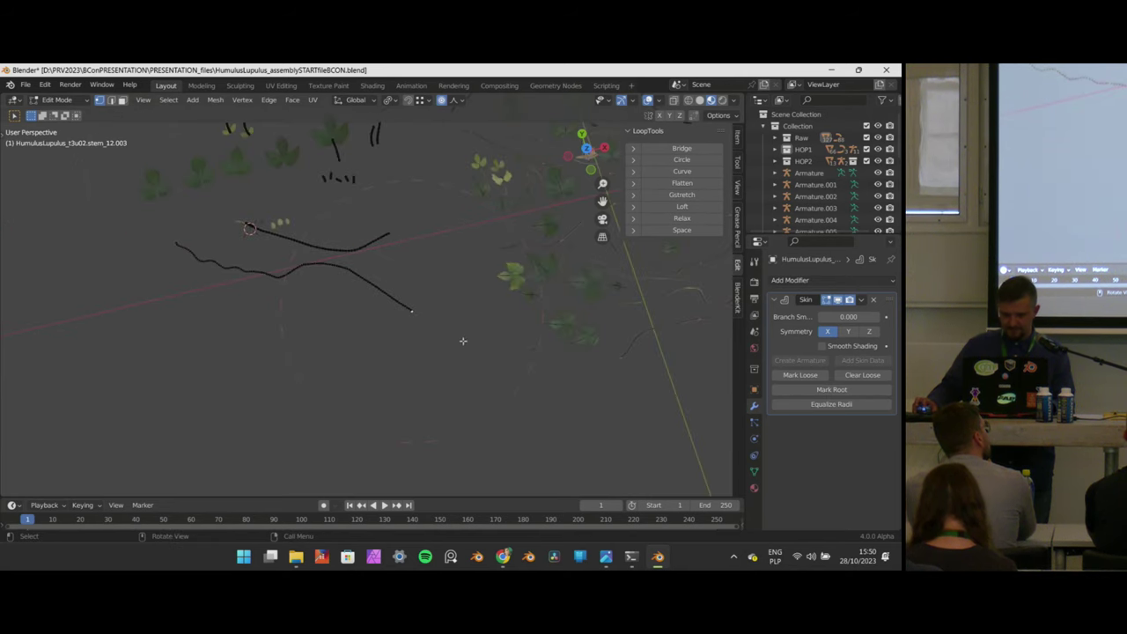
scroll(394, 300, "up", 3)
scroll(392, 301, "down", 3)
Return to Object Mode and create an armature from the line's Skin modifier.
key("Tab")
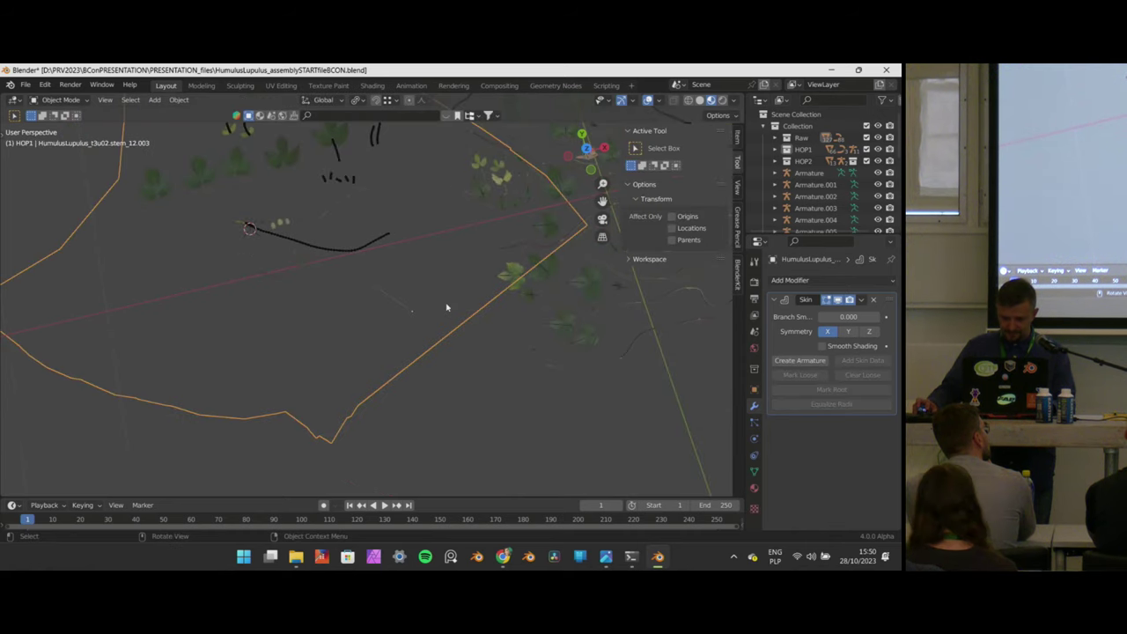
left_click(798, 362)
middle_click_drag(252, 330, 399, 283)
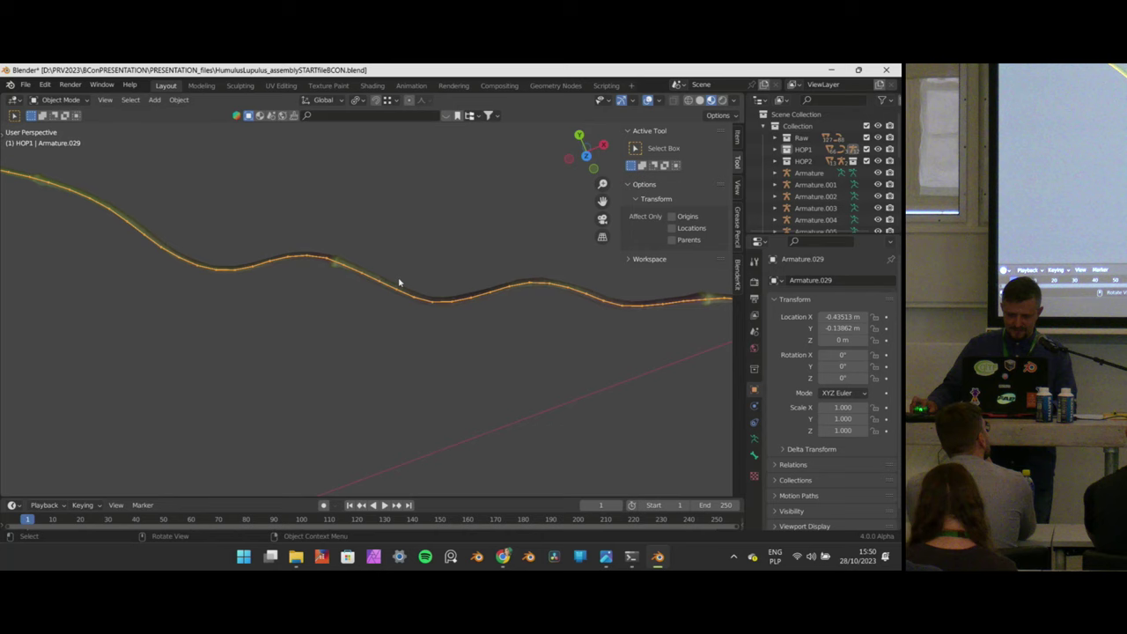
Select the wavy stem together with the new armature and parent it to the armature with automatic weights.
left_click(390, 283)
left_click(380, 285)
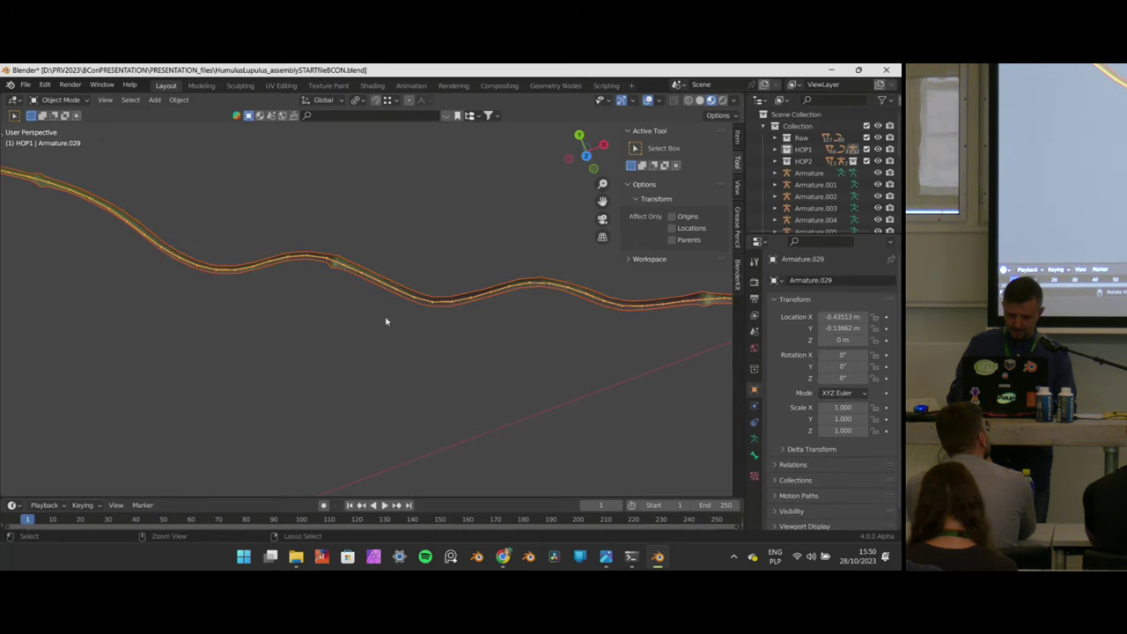
key("ctrl+p")
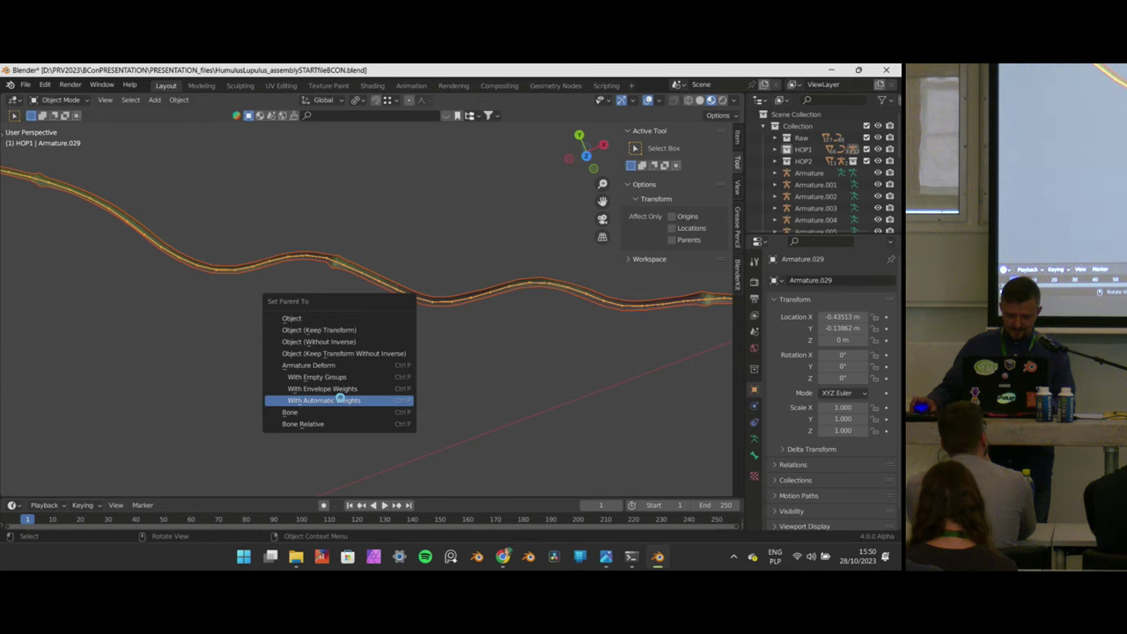
left_click(382, 405)
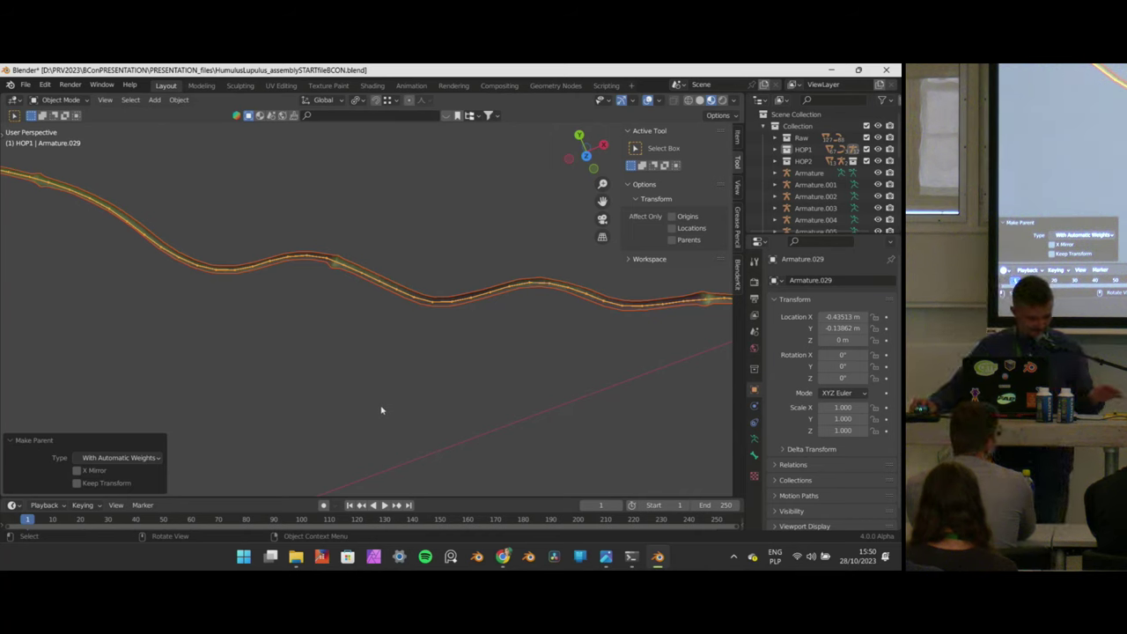
scroll(358, 313, "down", 5)
scroll(356, 297, "up", 4)
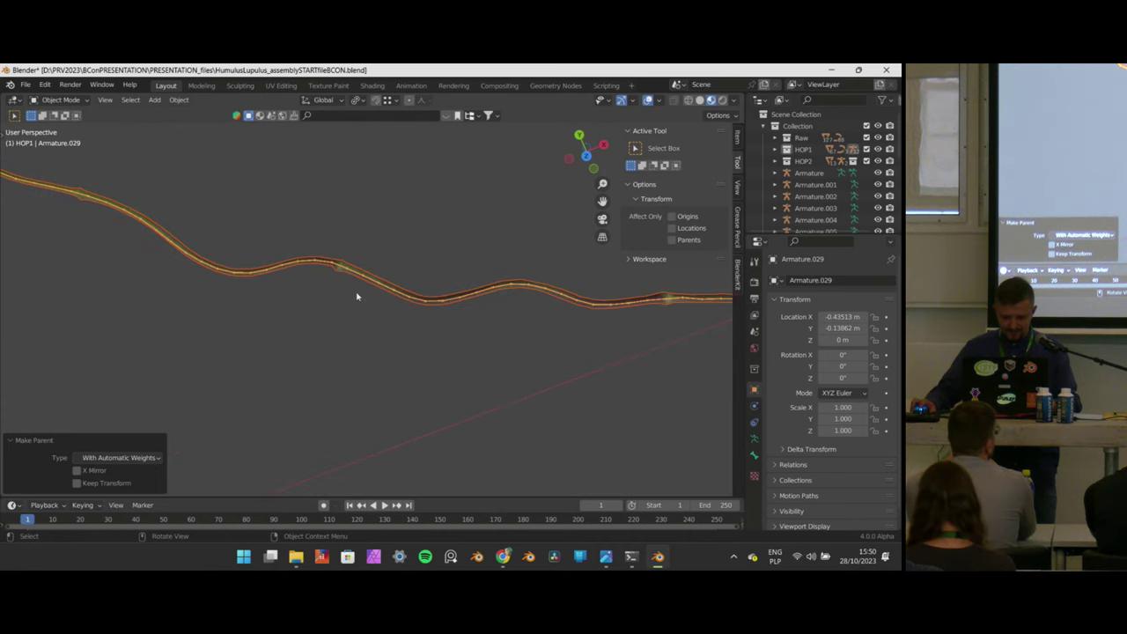
Select only the stem's armature and switch it to Pose Mode.
left_click(349, 271)
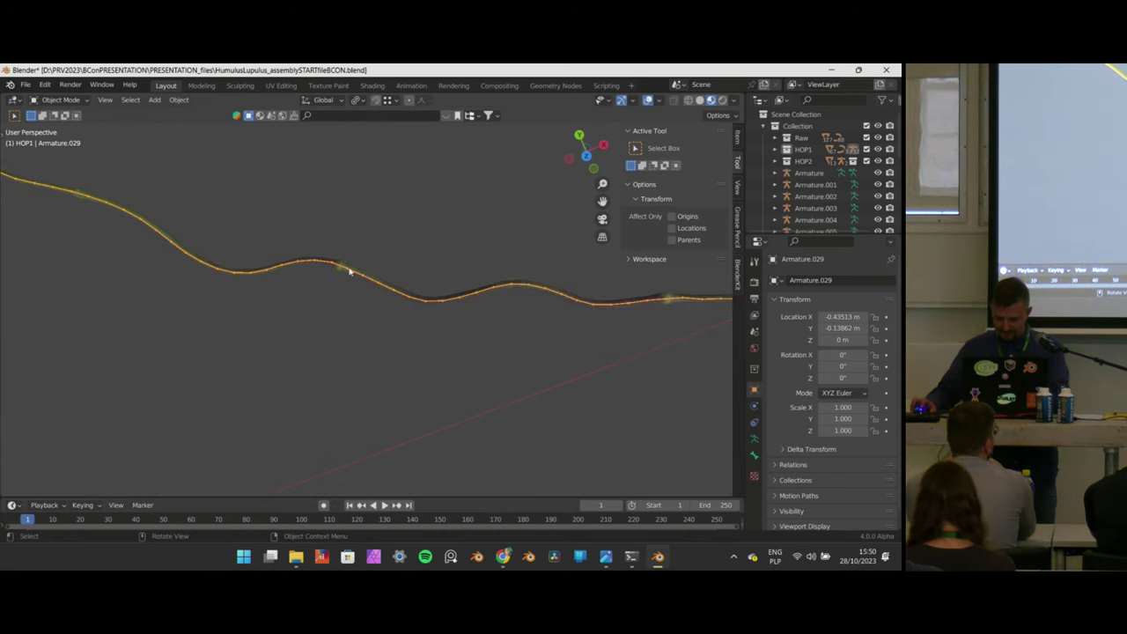
scroll(349, 271, "down", 2)
key("ctrl+Tab")
scroll(339, 257, "down", 2)
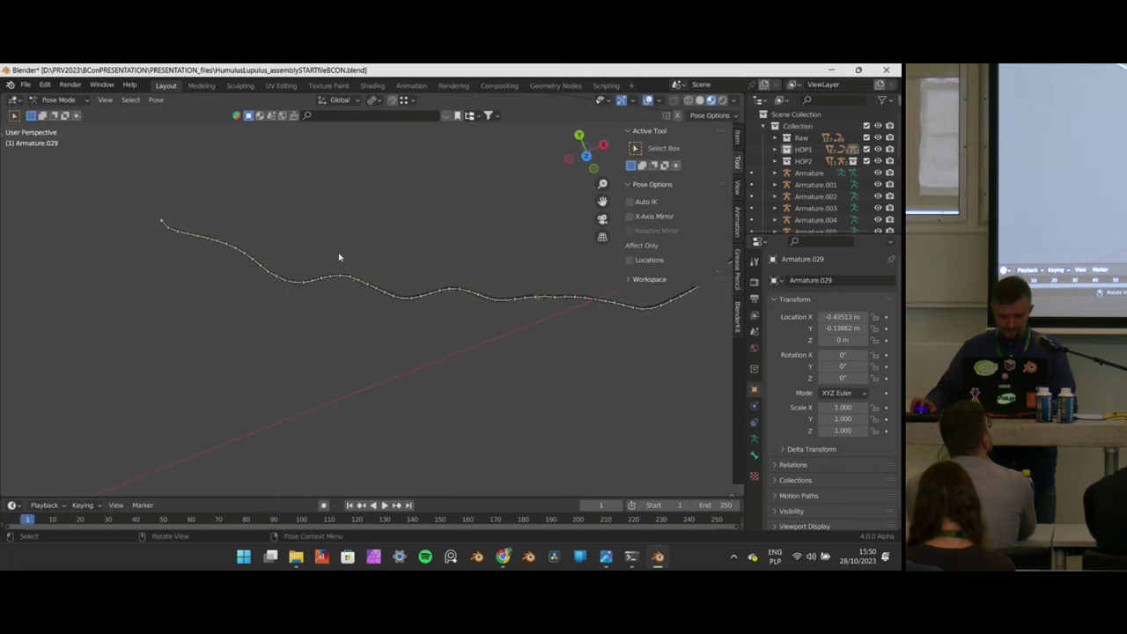
scroll(378, 308, "up", 2)
Select the long run of bones in the wavy half of the stem and try bending it by rotating them.
left_click_drag(164, 206, 604, 449)
key("r")
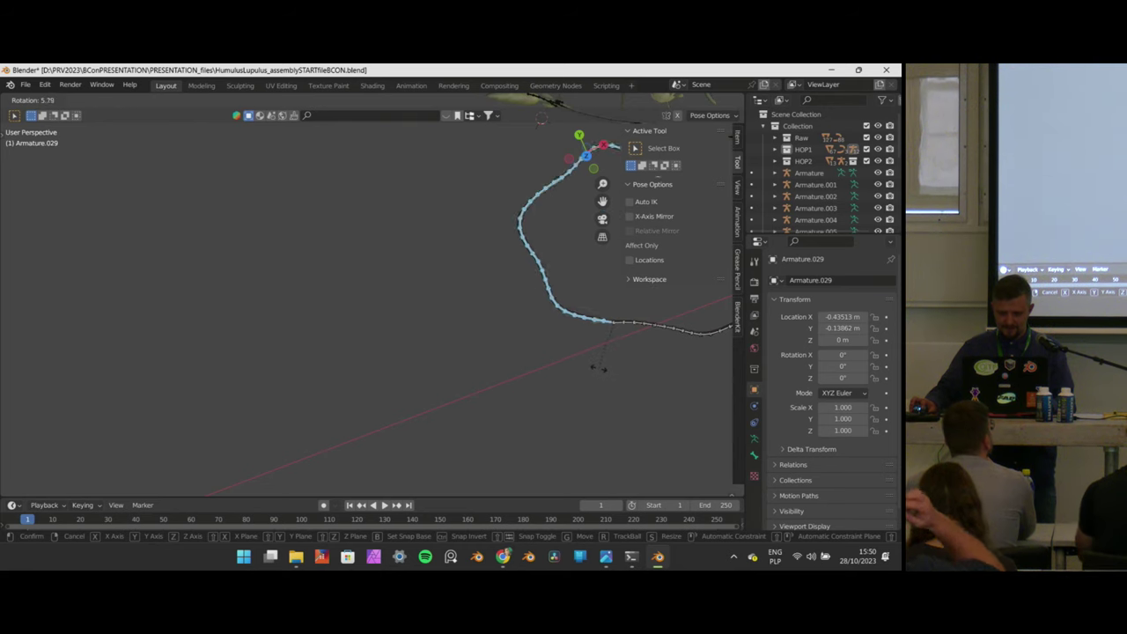
left_click(601, 369)
middle_click_drag(602, 370, 511, 339)
In top view, select the short run of bones in the curve near the stem's tip and try rotating them.
key("KP_7")
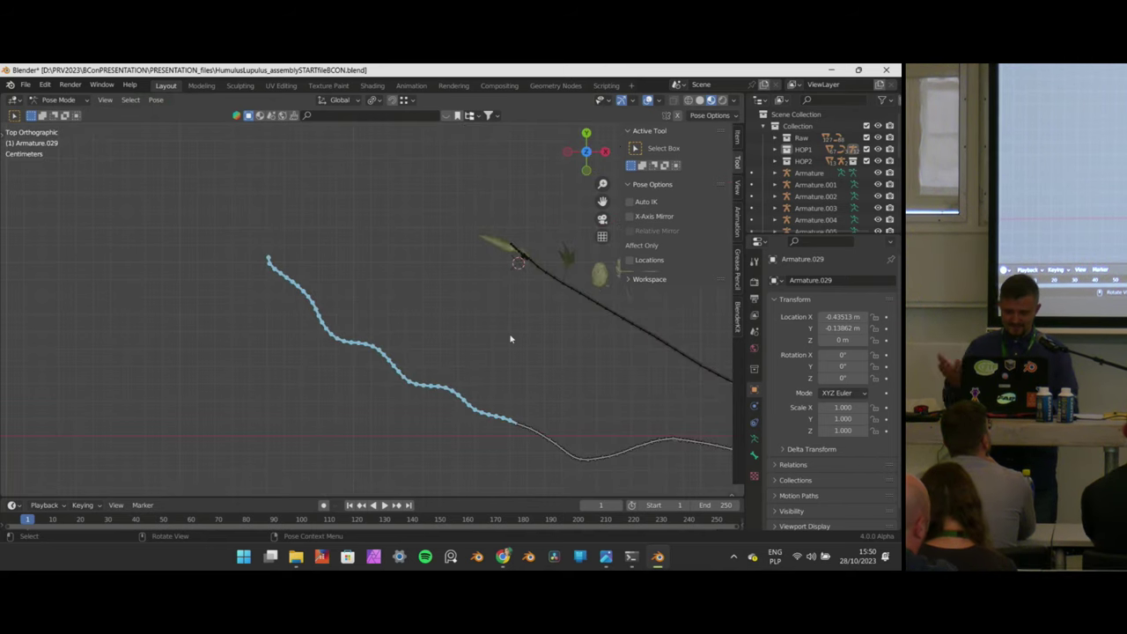
scroll(372, 319, "up", 4)
middle_click_drag(257, 370, 325, 298, "shift")
scroll(399, 238, "up", 2)
scroll(370, 228, "down", 3)
left_click_drag(279, 305, 380, 373)
scroll(374, 348, "up", 3)
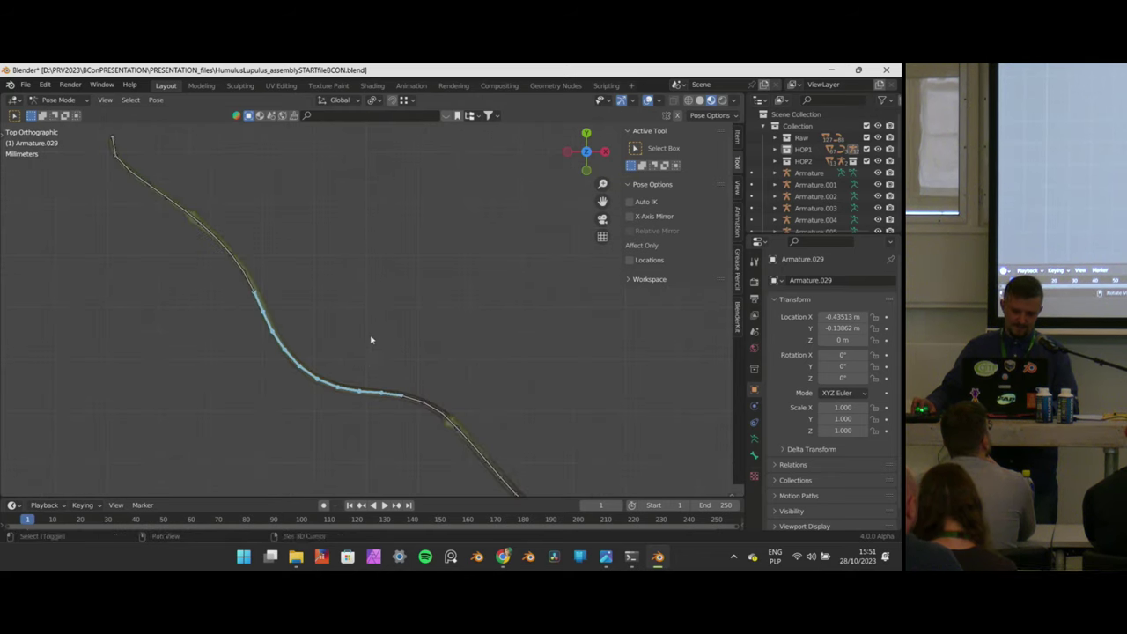
key("r")
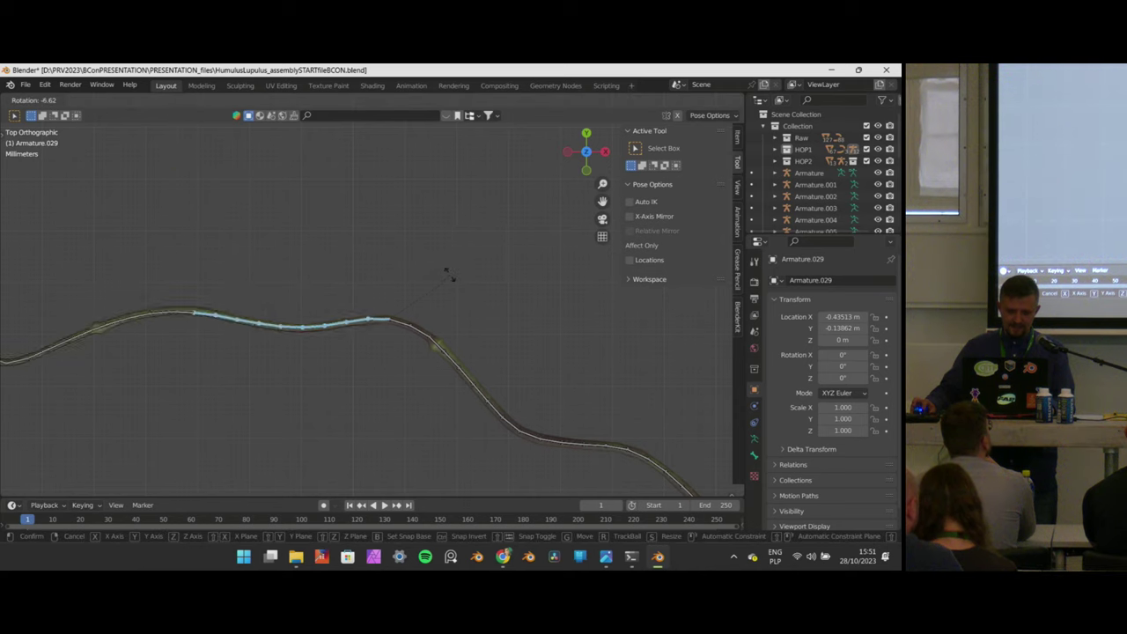
right_click(455, 251)
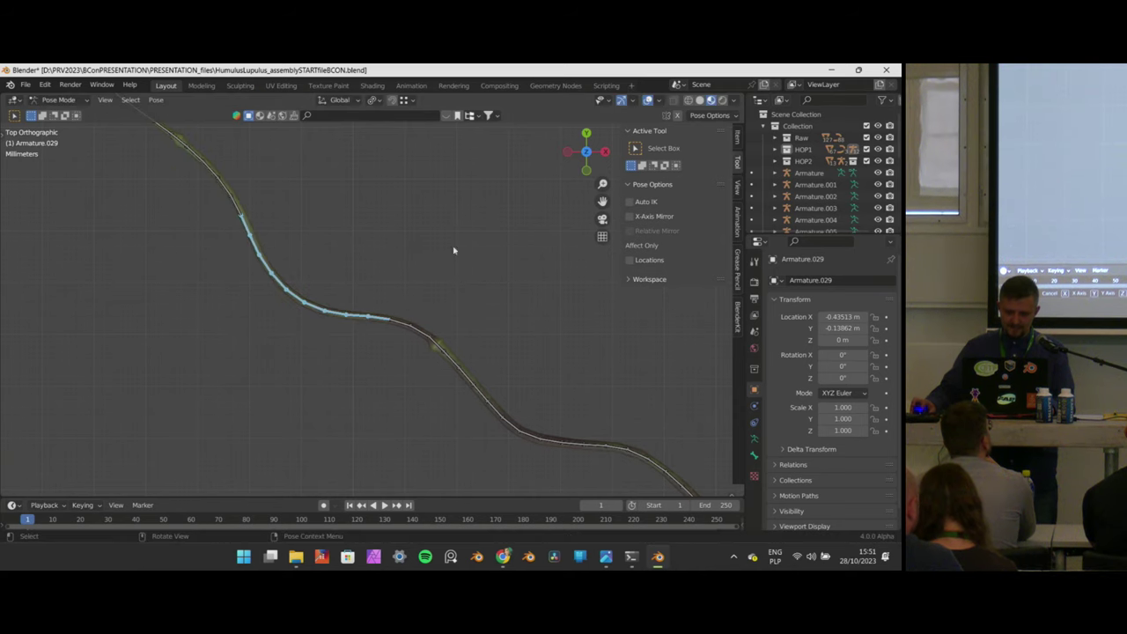
Set the transform pivot point to Individual Origins and test a rotation of the selected bones without keeping it.
left_click(374, 102)
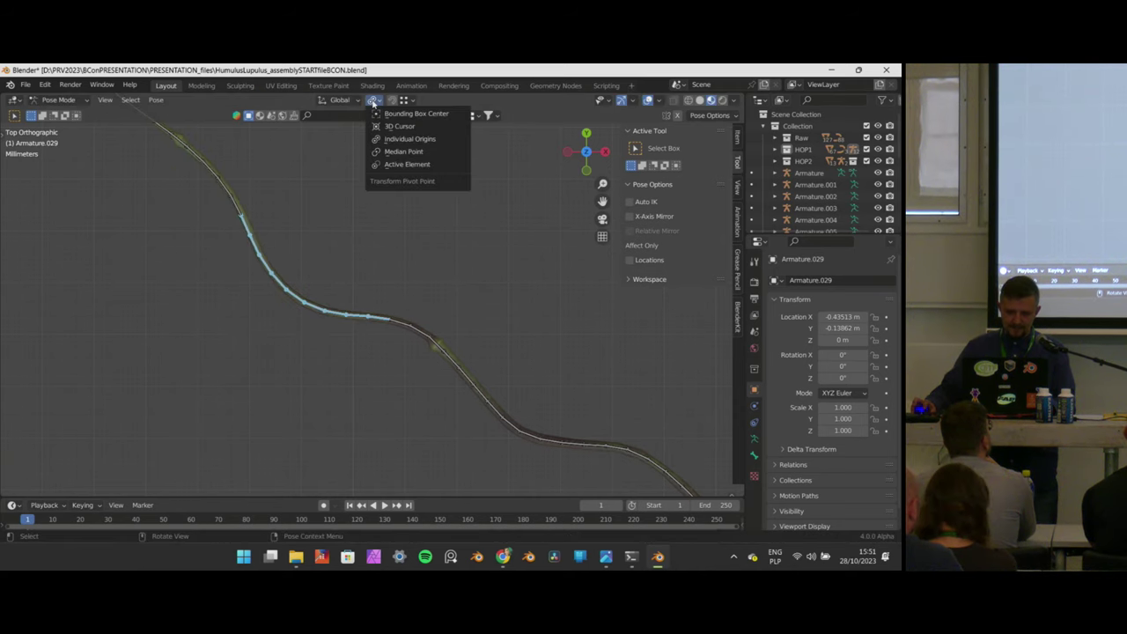
left_click(426, 138)
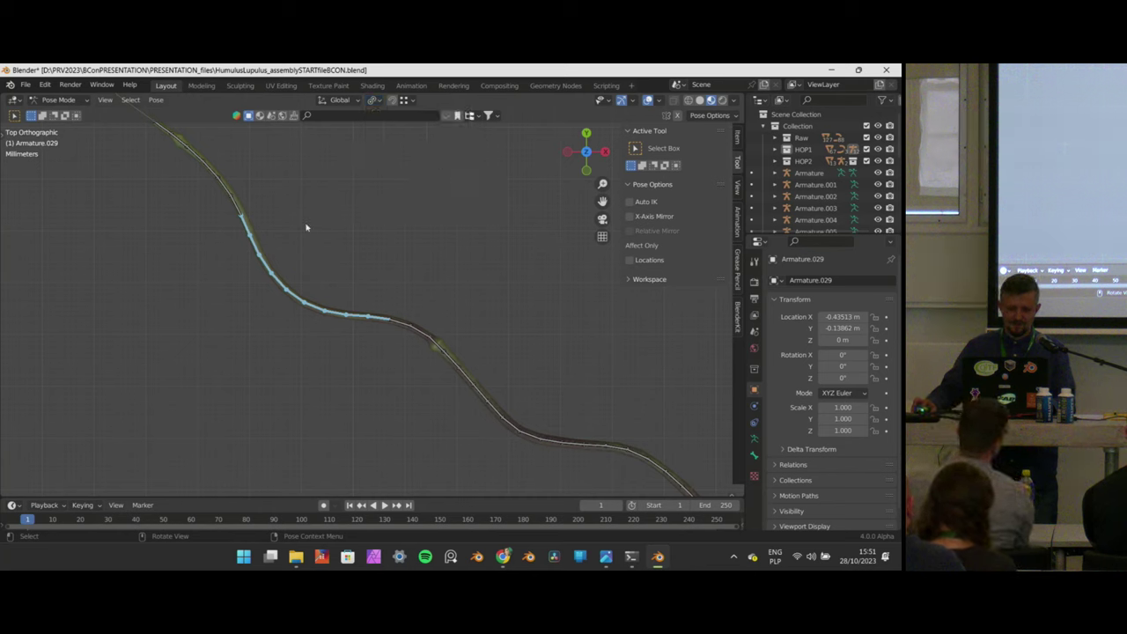
scroll(251, 232, "down", 1)
key("r")
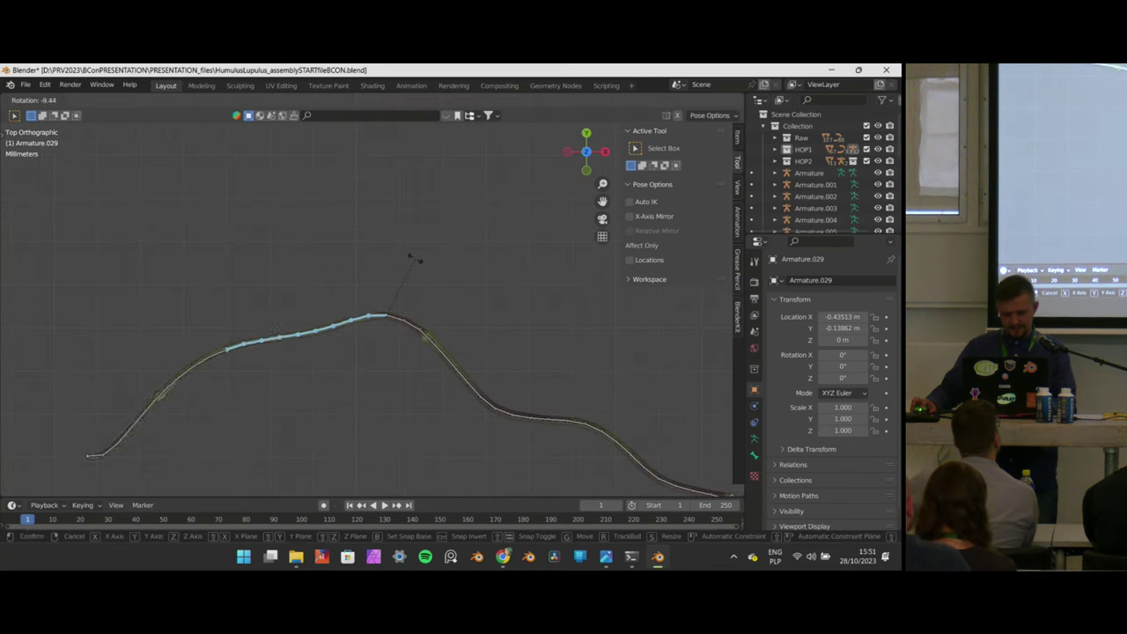
right_click(457, 298)
scroll(457, 298, "down", 3)
middle_click_drag(457, 297, 339, 283, "shift")
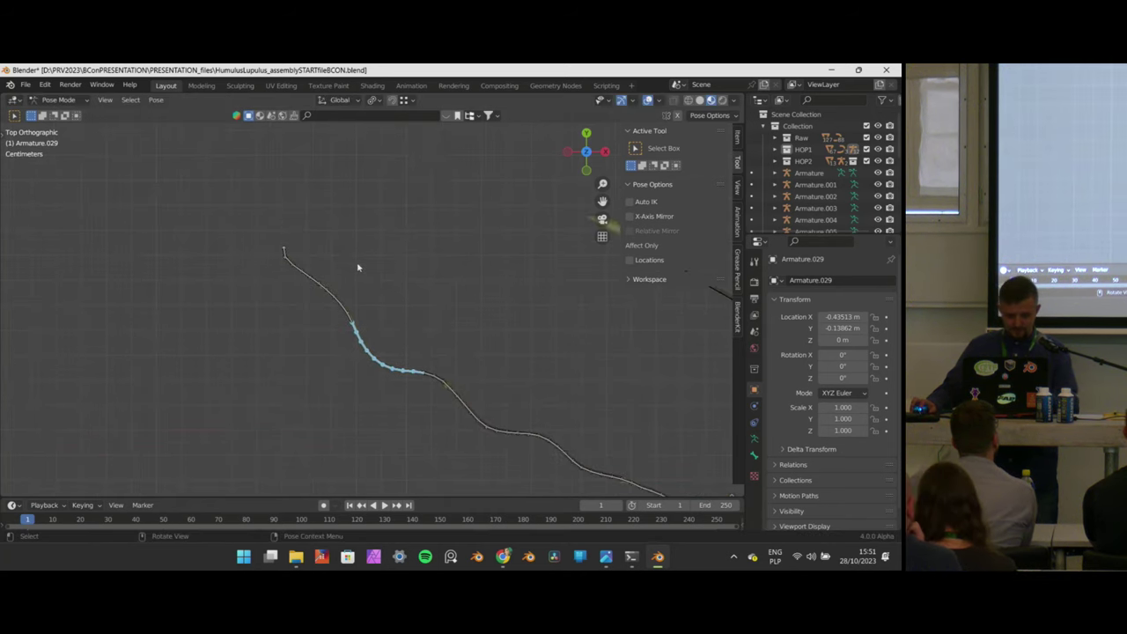
scroll(358, 268, "down", 3)
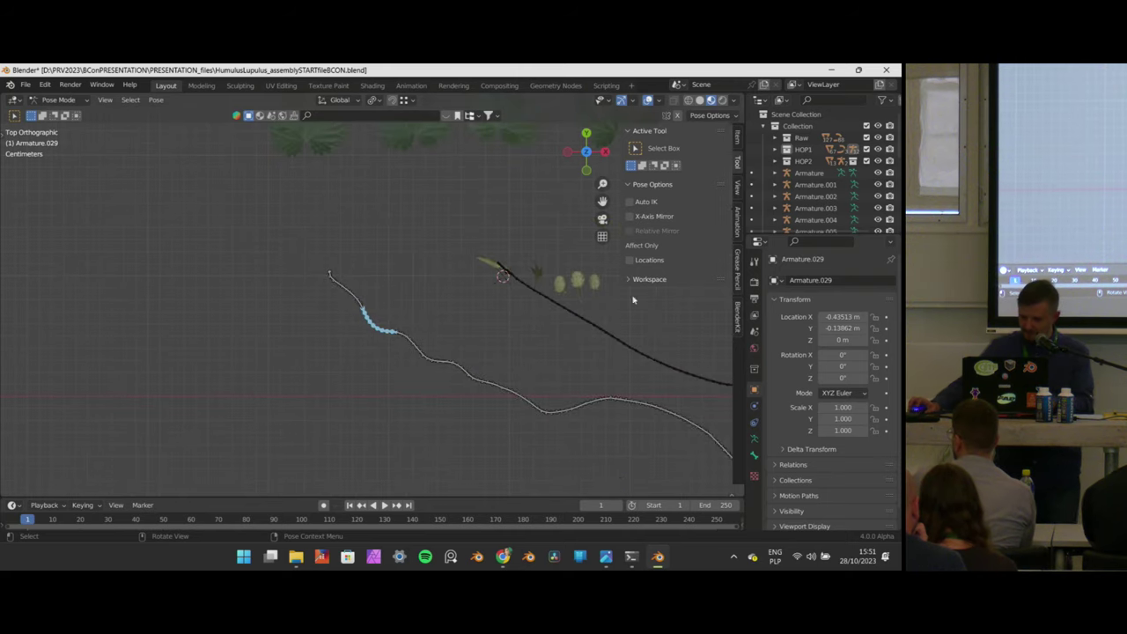
Enable Auto IK in the pose options, select the bone at the wavy stem's tip and try moving it.
left_click(629, 202)
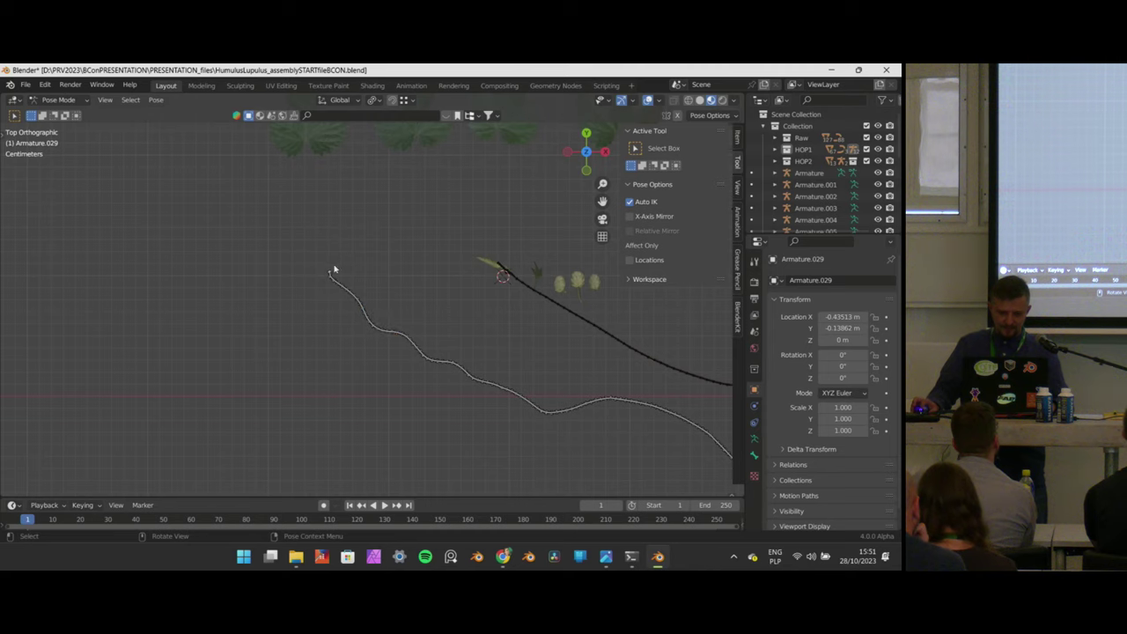
scroll(328, 268, "up", 2)
left_click(300, 258)
scroll(319, 251, "down", 2)
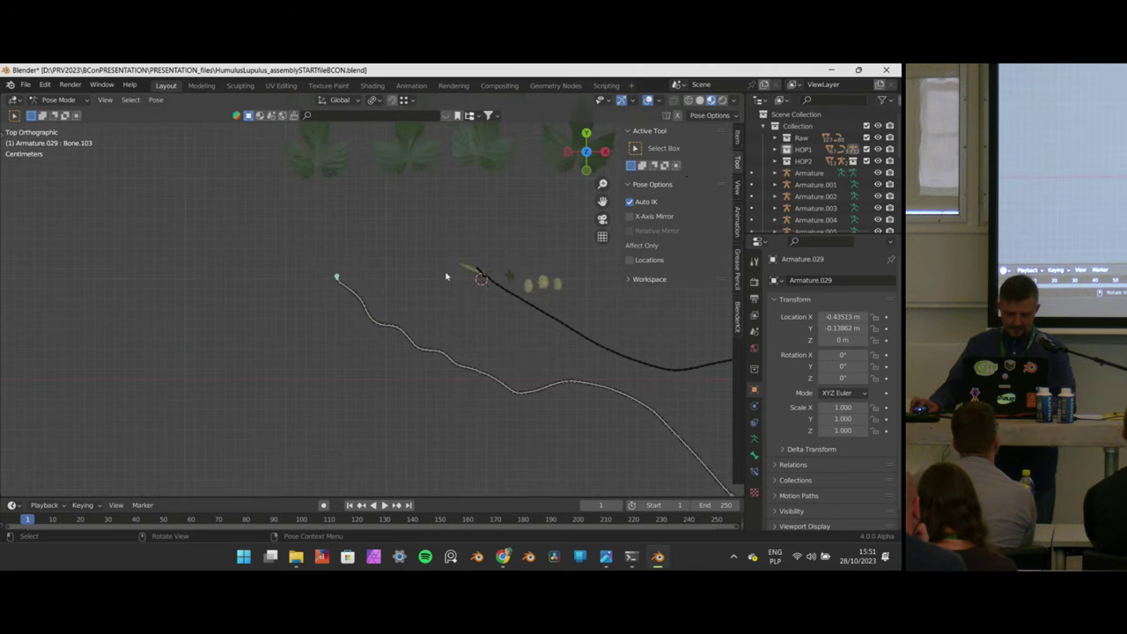
key("g")
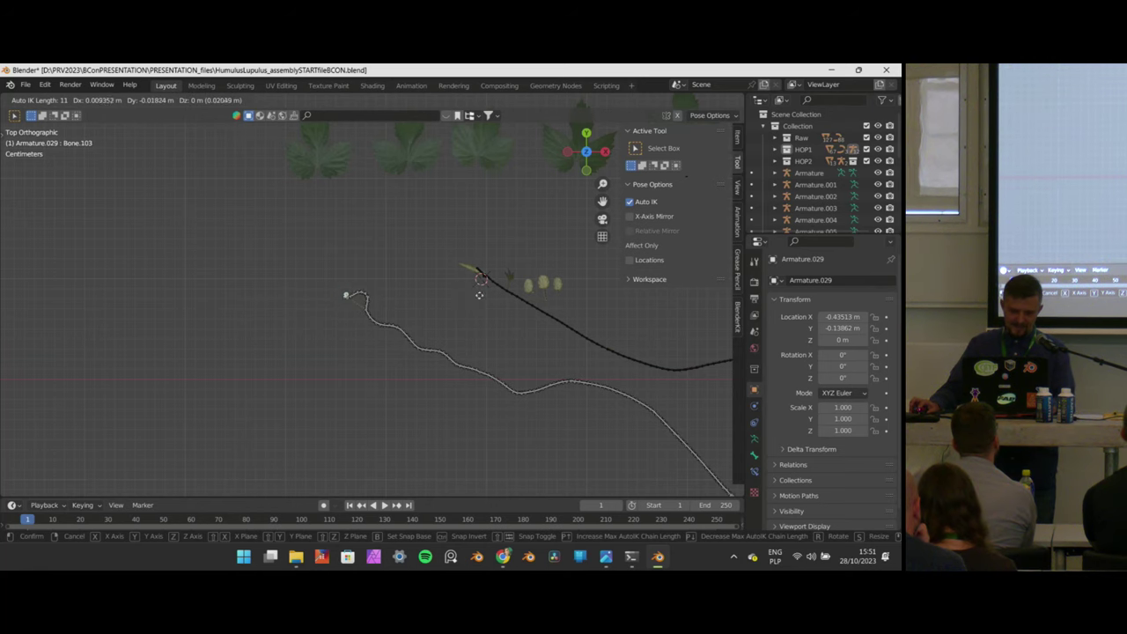
right_click(465, 283)
Move the tip bone outward with a longer Auto IK chain, pulling the wavy half of the stem straight.
scroll(362, 253, "up", 3)
scroll(343, 256, "down", 2)
scroll(343, 257, "up", 3)
key("g")
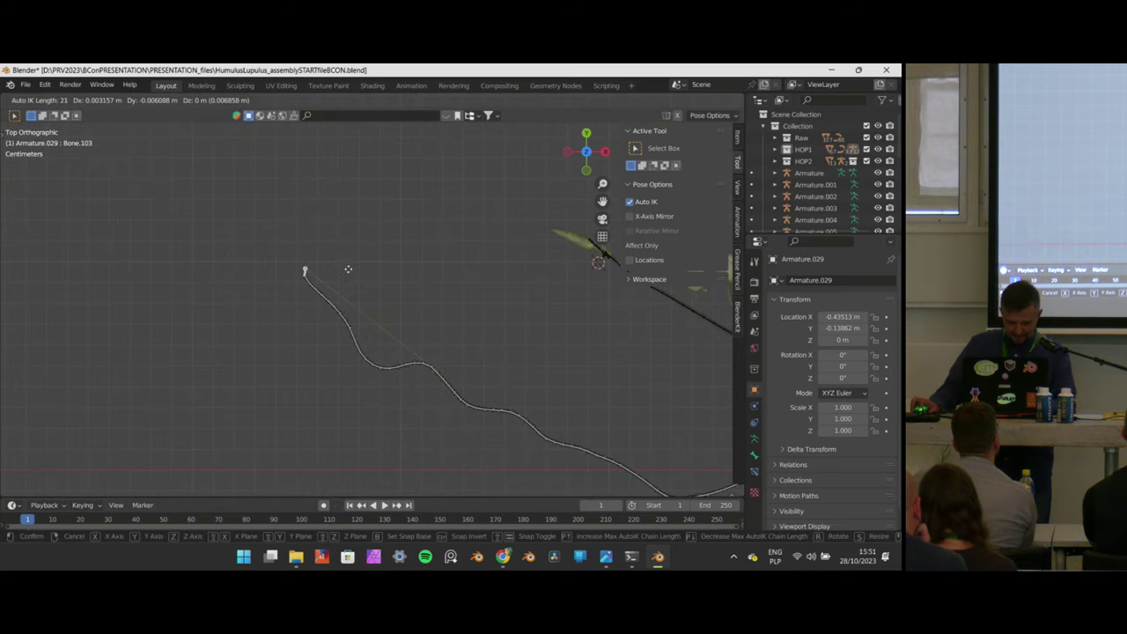
scroll(350, 270, "down", 14)
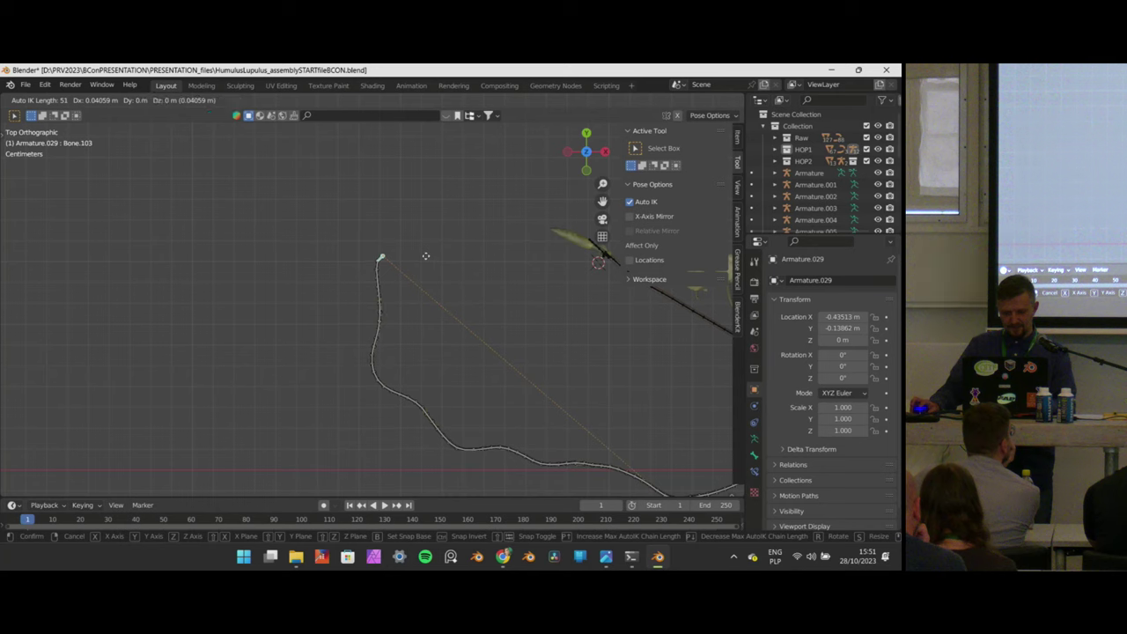
left_click(121, 151)
Bend the straightened half by rotating a run of its middle bones, and curl the run nearer the tip by about 5°.
scroll(304, 251, "down", 7)
middle_click_drag(461, 320, 593, 399, "shift")
scroll(323, 217, "up", 6)
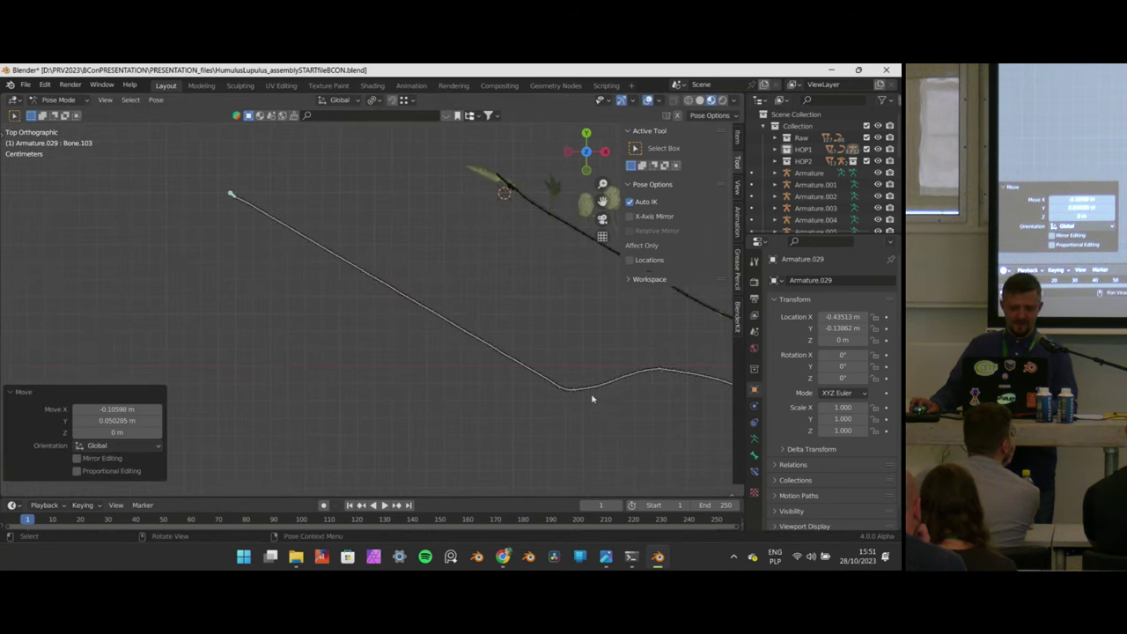
left_click_drag(388, 280, 519, 380)
key("r")
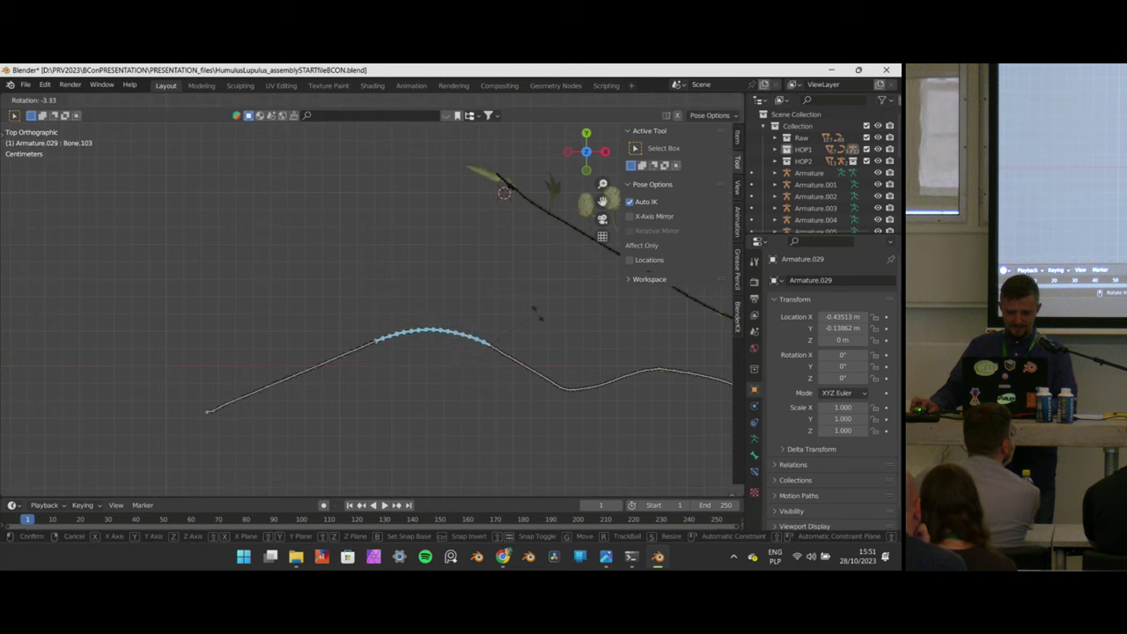
left_click(535, 314)
scroll(332, 309, "down", 2)
left_click_drag(320, 305, 404, 404)
key("r")
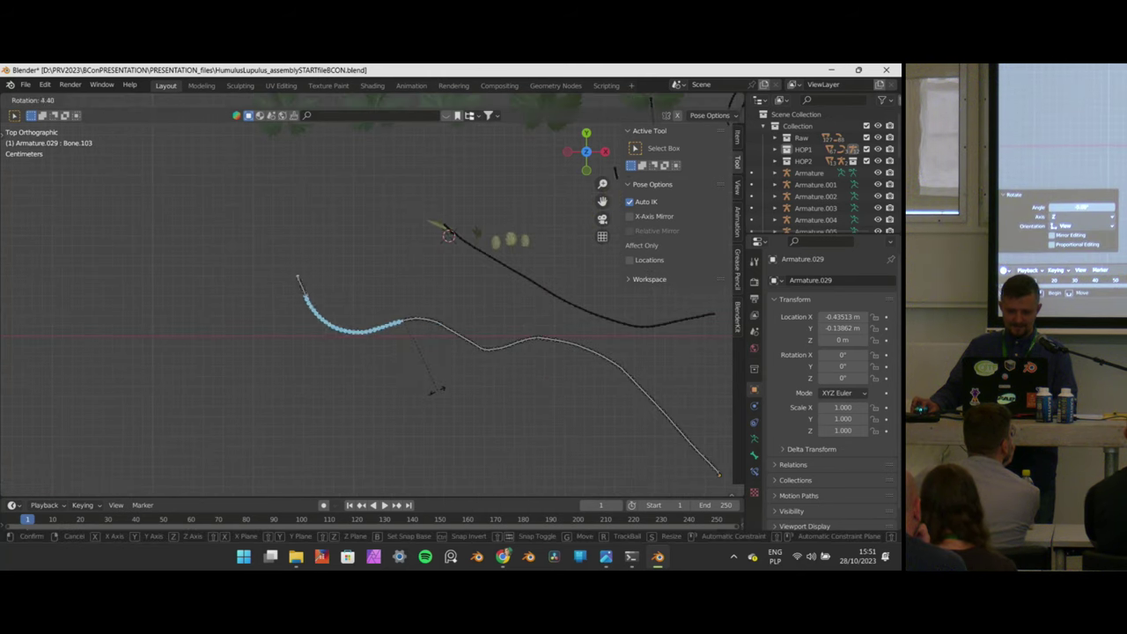
left_click(430, 386)
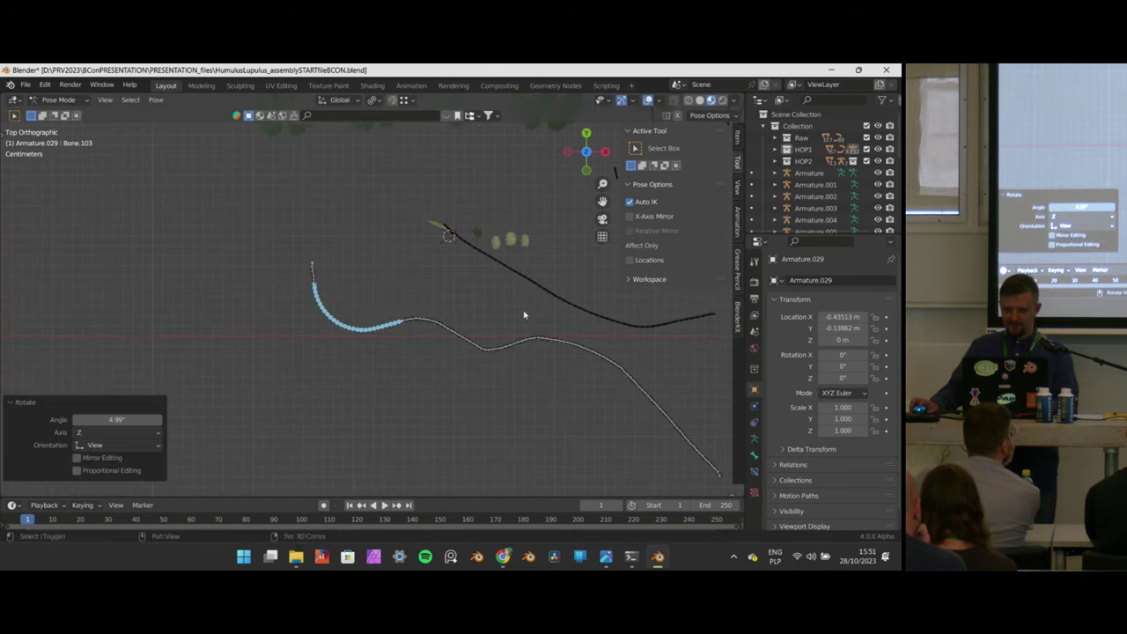
Compare the bent stem with its rest shape by switching the armature between Pose Mode and Edit Mode.
middle_click_drag(523, 314, 317, 236, "shift")
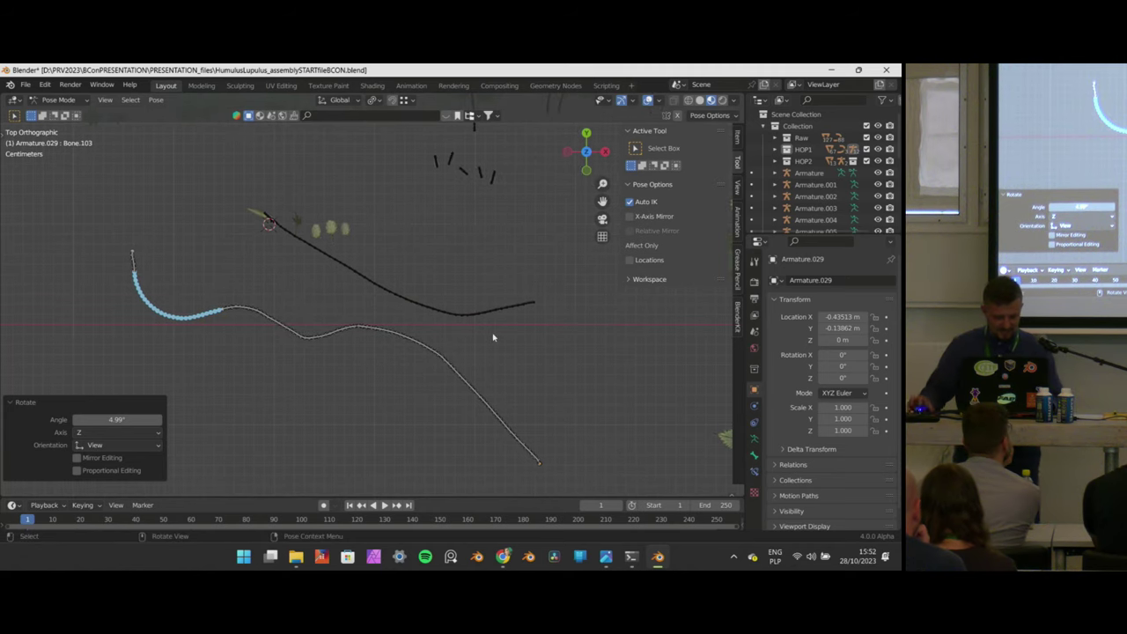
middle_click_drag(284, 287, 387, 276, "shift")
scroll(361, 276, "up", 4)
left_click_drag(243, 267, 325, 307)
scroll(322, 307, "up", 1)
scroll(322, 305, "up", 1)
key("Tab")
scroll(313, 288, "down", 2)
key("Tab")
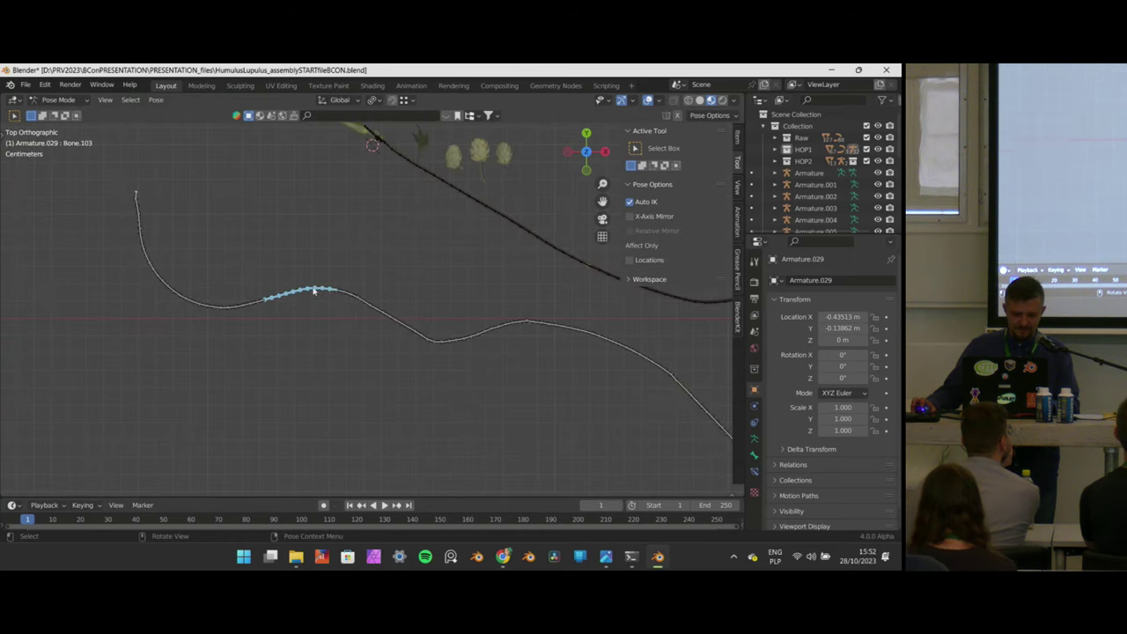
key("Tab")
key("Tab")
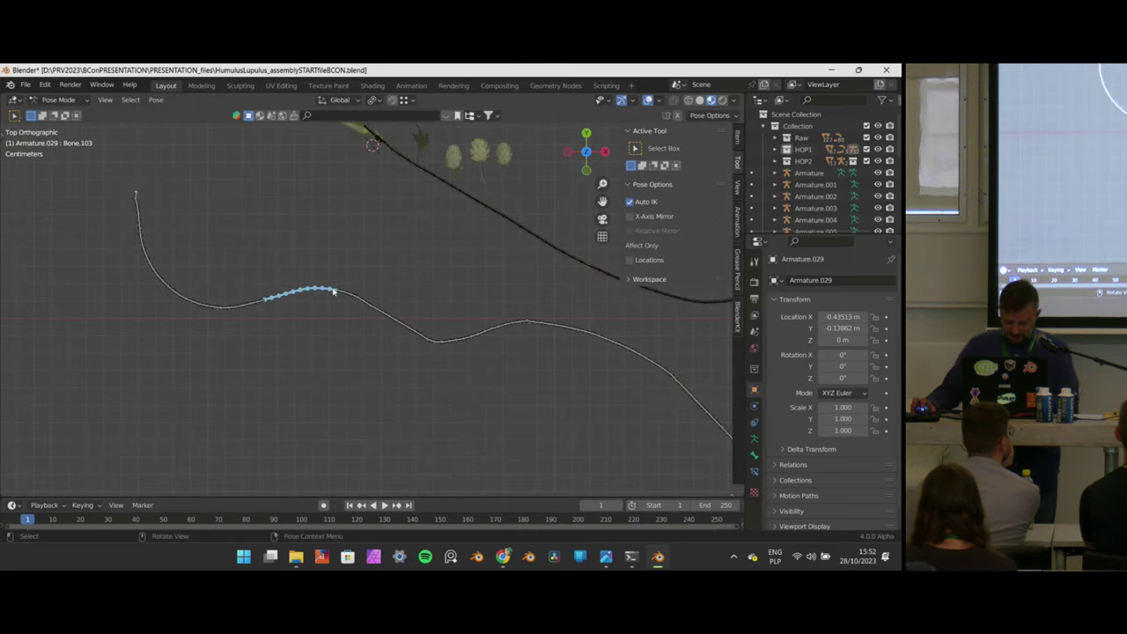
scroll(293, 285, "up", 3)
scroll(295, 282, "down", 1)
key("Tab")
middle_click_drag(294, 280, 429, 338, "shift")
scroll(377, 307, "up", 2)
scroll(378, 307, "down", 3)
scroll(378, 307, "up", 3)
scroll(377, 309, "down", 2)
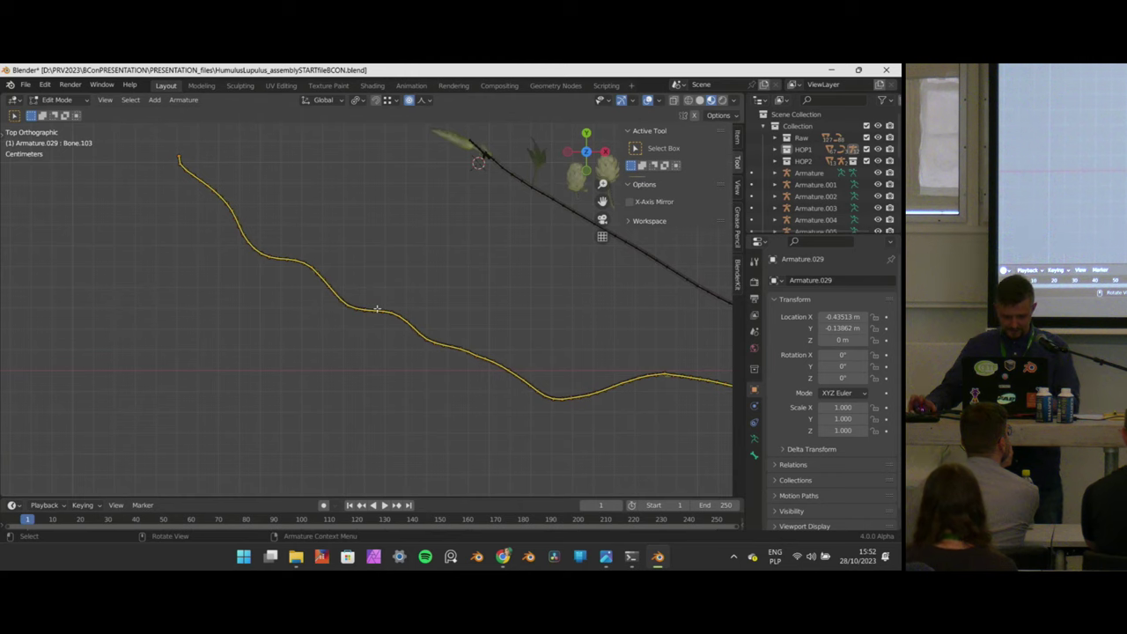
Try clearing the roll of all the armature's bones in Edit Mode, and undo it.
key("alt+r")
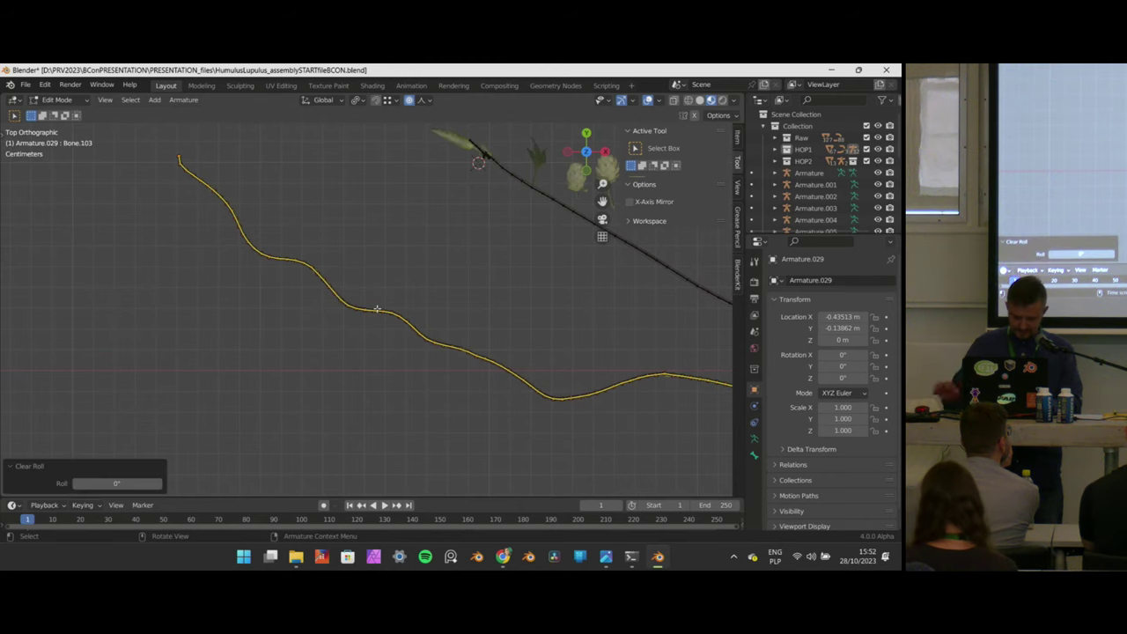
key("ctrl+r")
right_click(446, 289)
scroll(421, 321, "down", 3)
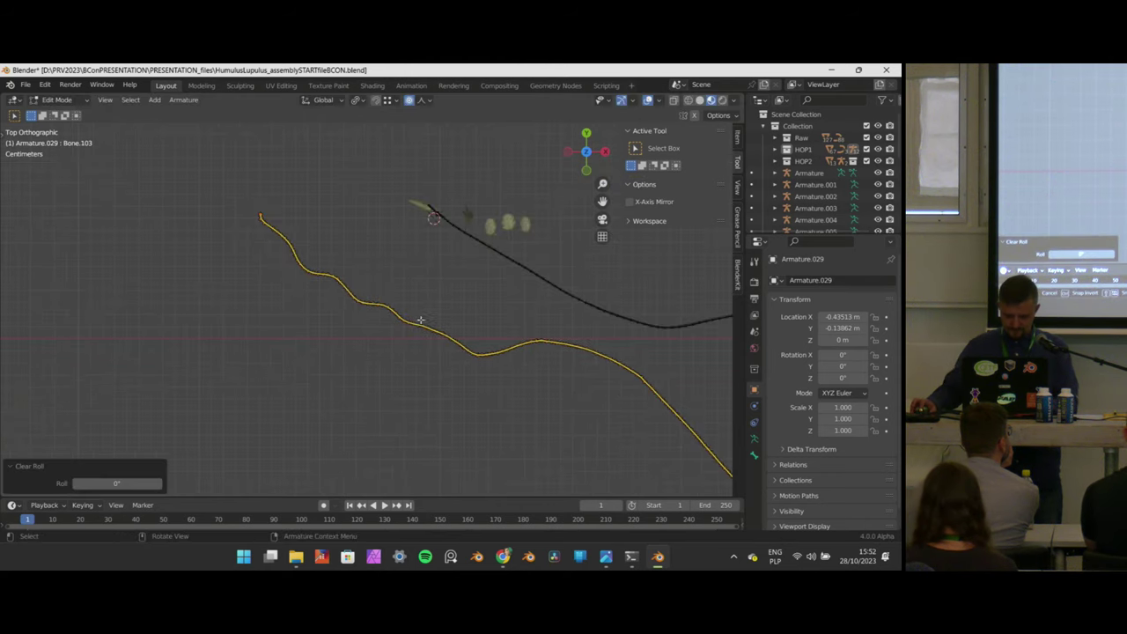
key("ctrl+z")
In Pose Mode, set all bones to Quaternion (WXYZ) rotation, clear their rotations and compare the pose with the rest shape.
key("ctrl+Tab")
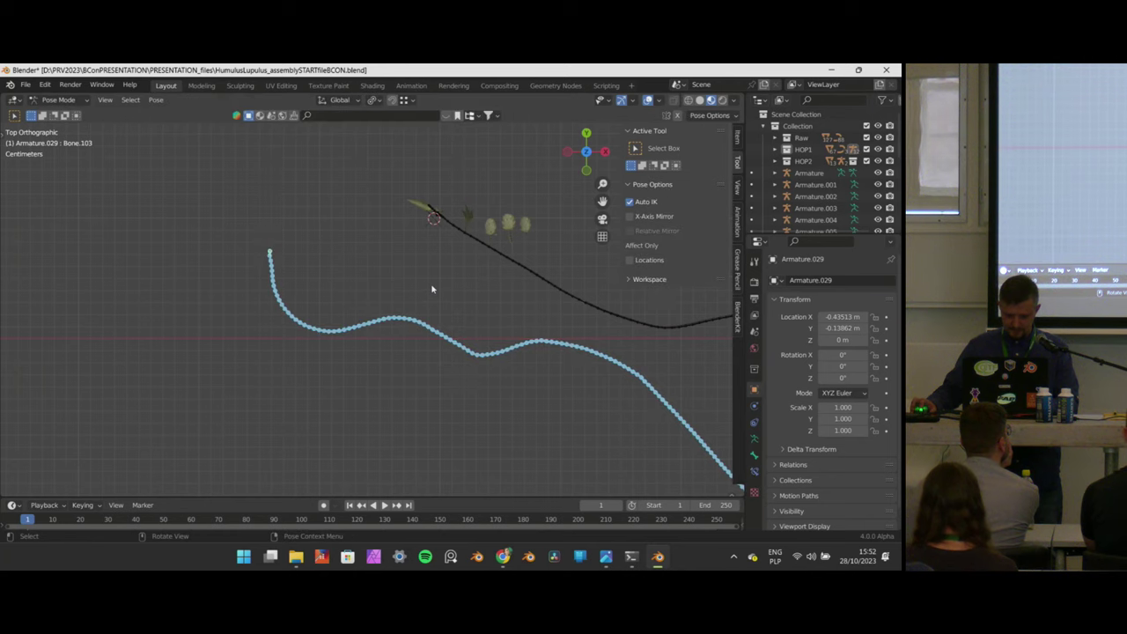
key("ctrl+r")
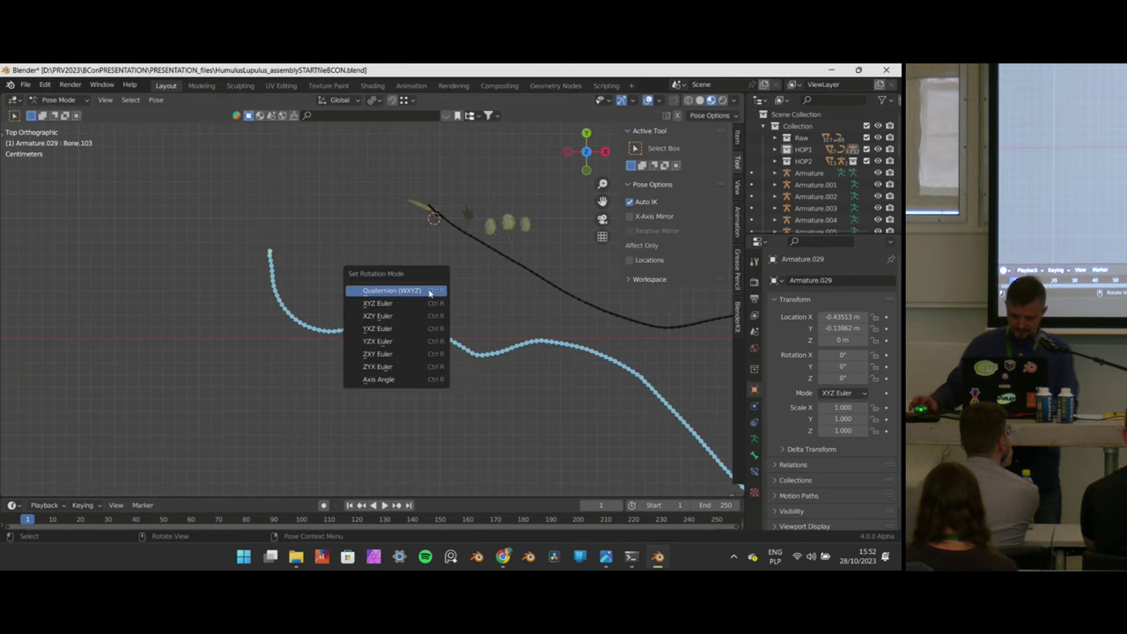
left_click(430, 292)
key("alt+r")
scroll(453, 291, "down", 3)
key("Tab")
key("Tab")
key("Tab")
scroll(432, 286, "up", 5)
middle_click_drag(425, 282, 426, 305, "shift")
scroll(426, 306, "up", 3)
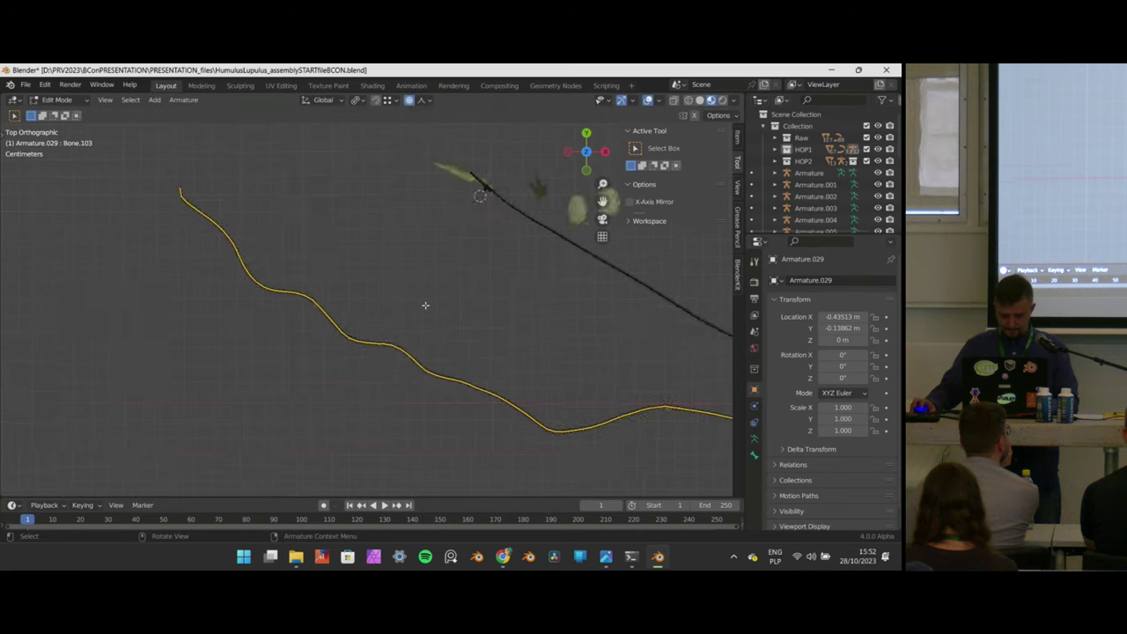
scroll(426, 306, "down", 4)
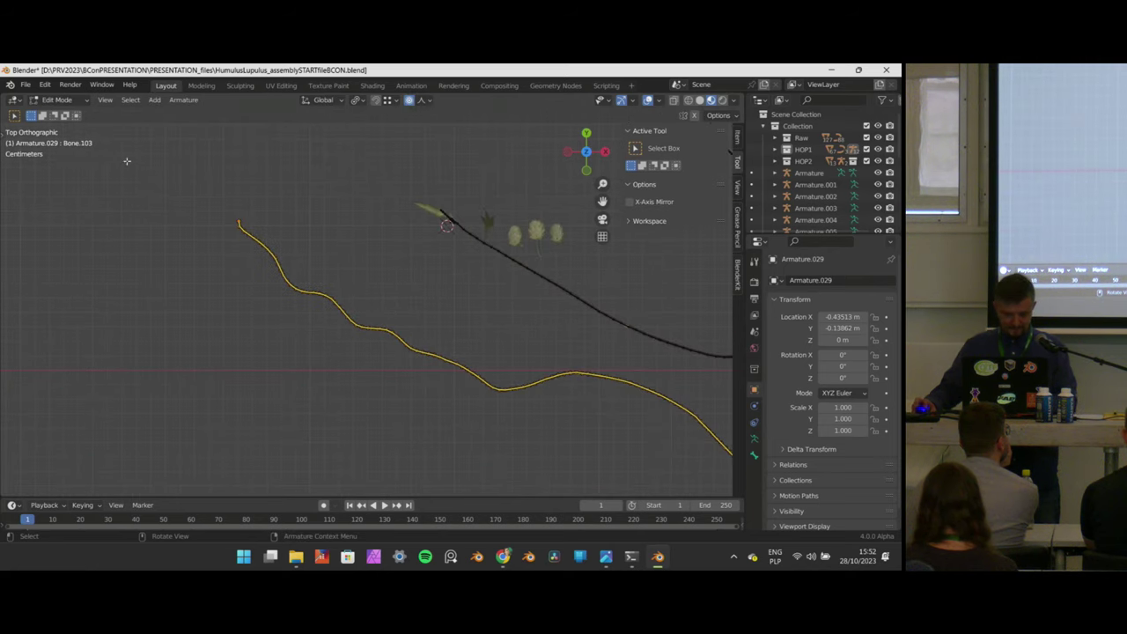
Return to Object Mode and delete the large distorted outline mesh surrounding the two stems.
key("Tab")
scroll(388, 220, "down", 4)
left_click(379, 279)
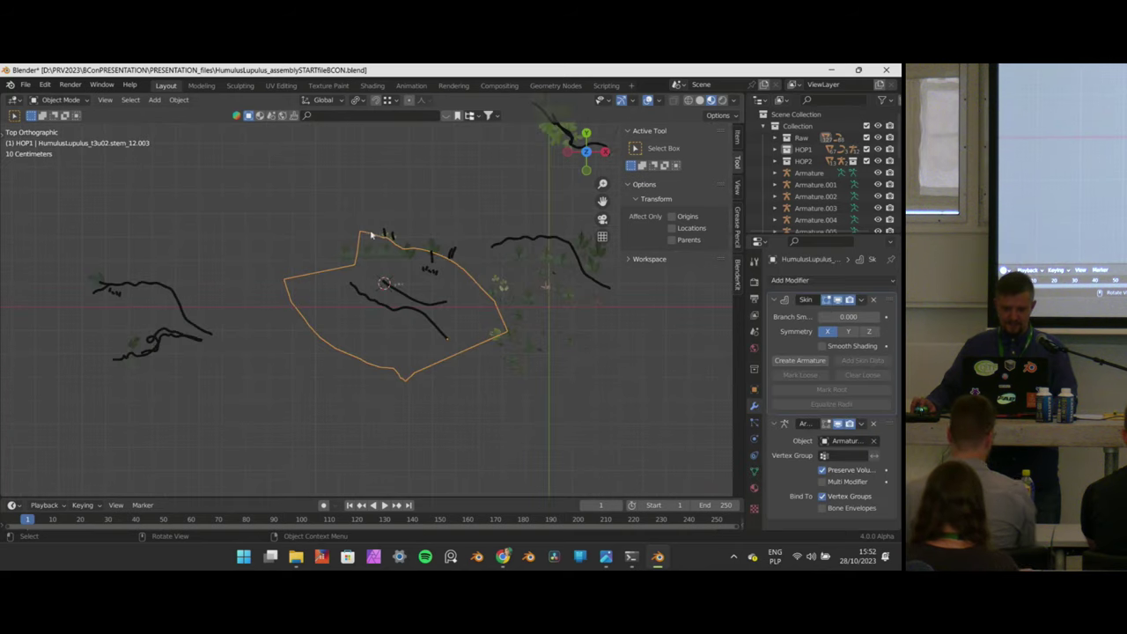
scroll(379, 279, "up", 1)
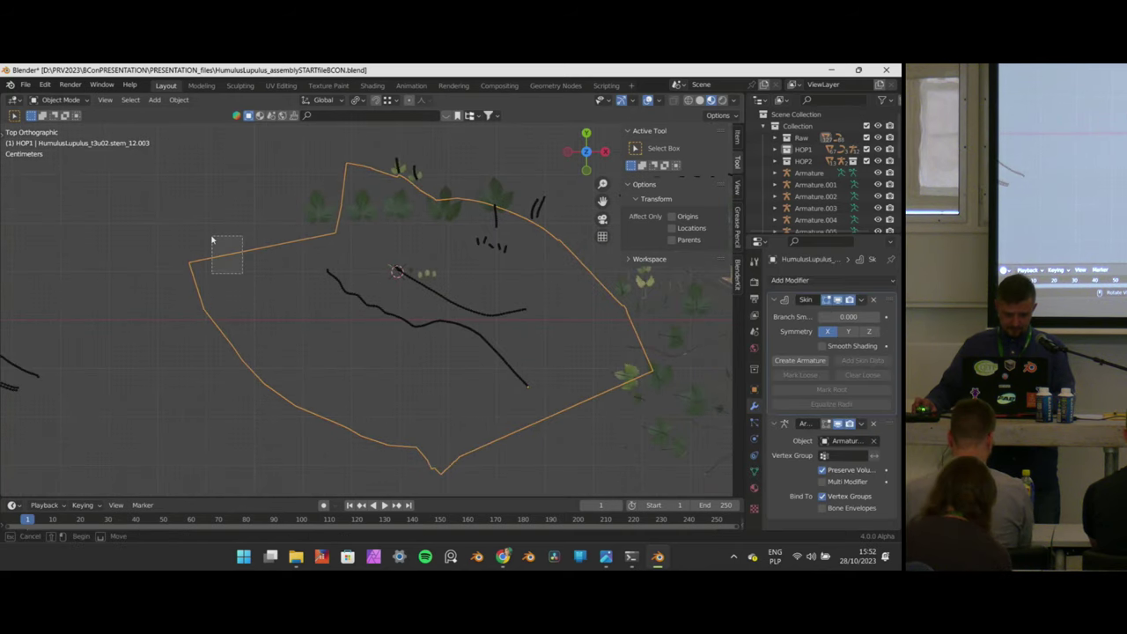
key("Delete")
Examine the laid-out stems, leaves and cones around the two stems in top view.
scroll(300, 294, "up", 2)
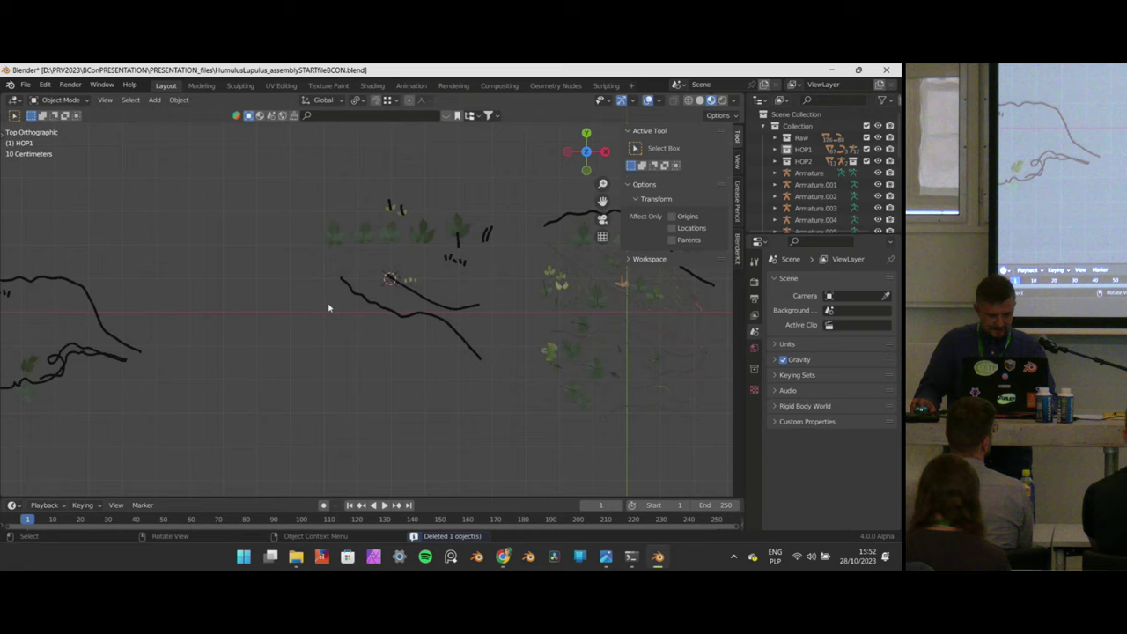
scroll(317, 282, "up", 2)
scroll(311, 268, "up", 7)
scroll(352, 265, "down", 5)
middle_click_drag(417, 255, 344, 294, "shift")
scroll(342, 274, "up", 8)
scroll(440, 322, "down", 5)
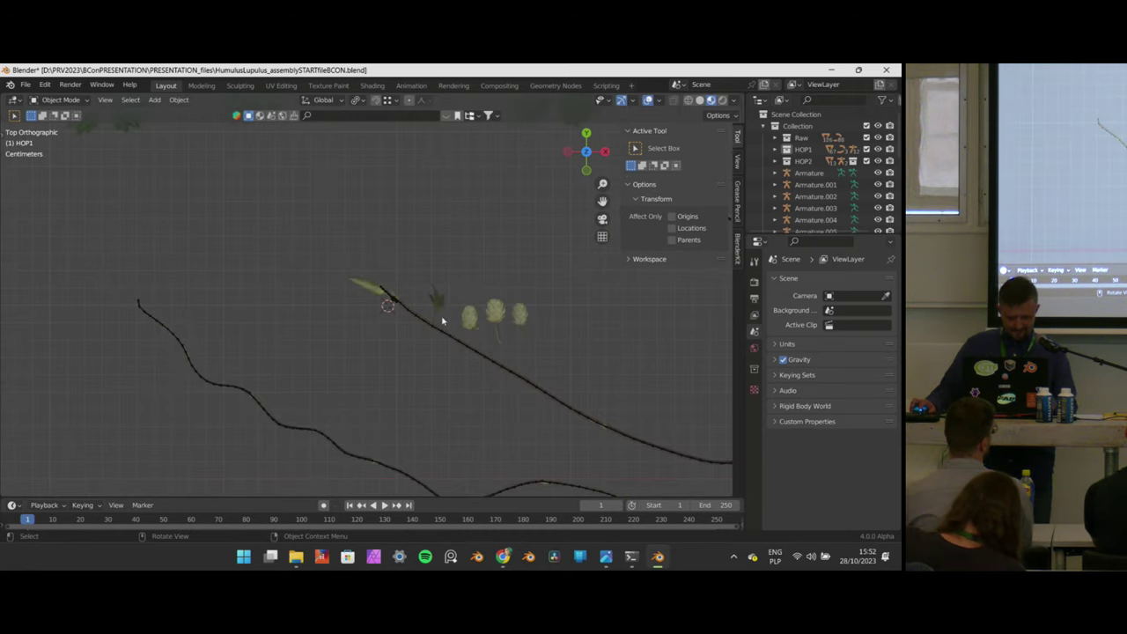
scroll(443, 322, "down", 4)
middle_click_drag(596, 305, 355, 344, "shift")
scroll(358, 300, "up", 4)
middle_click_drag(499, 255, 332, 342, "shift")
scroll(333, 342, "down", 6)
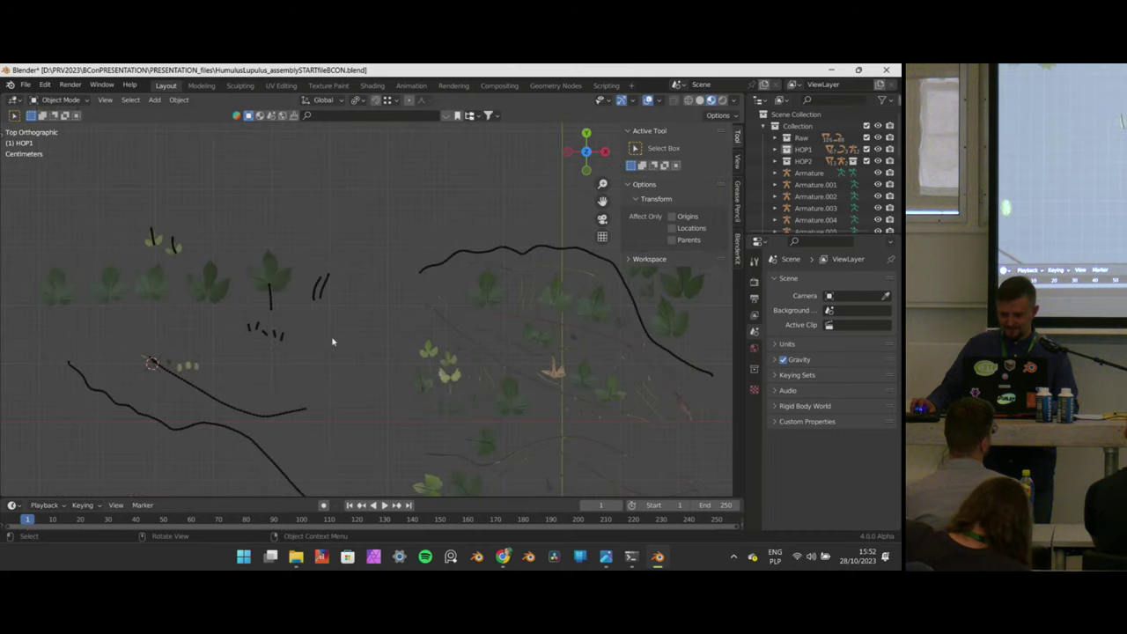
scroll(333, 342, "up", 8)
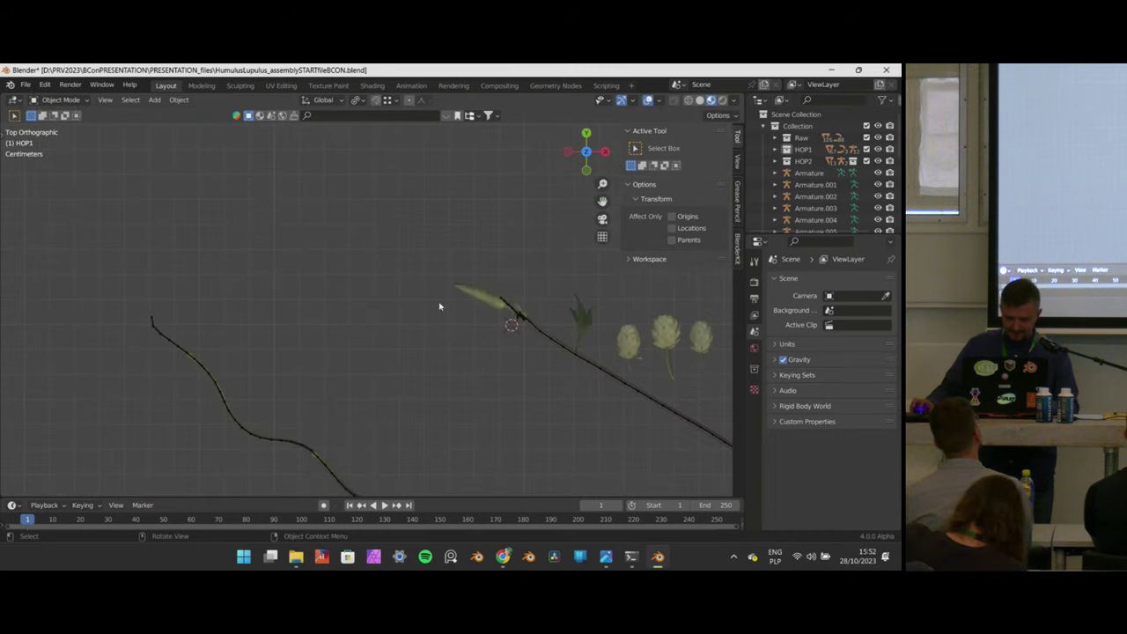
Duplicate the small pale leaf at the straighter stem's tip and place the copy beside the wavy stem's tip.
left_click(472, 304)
scroll(520, 302, "up", 5)
scroll(527, 304, "down", 3)
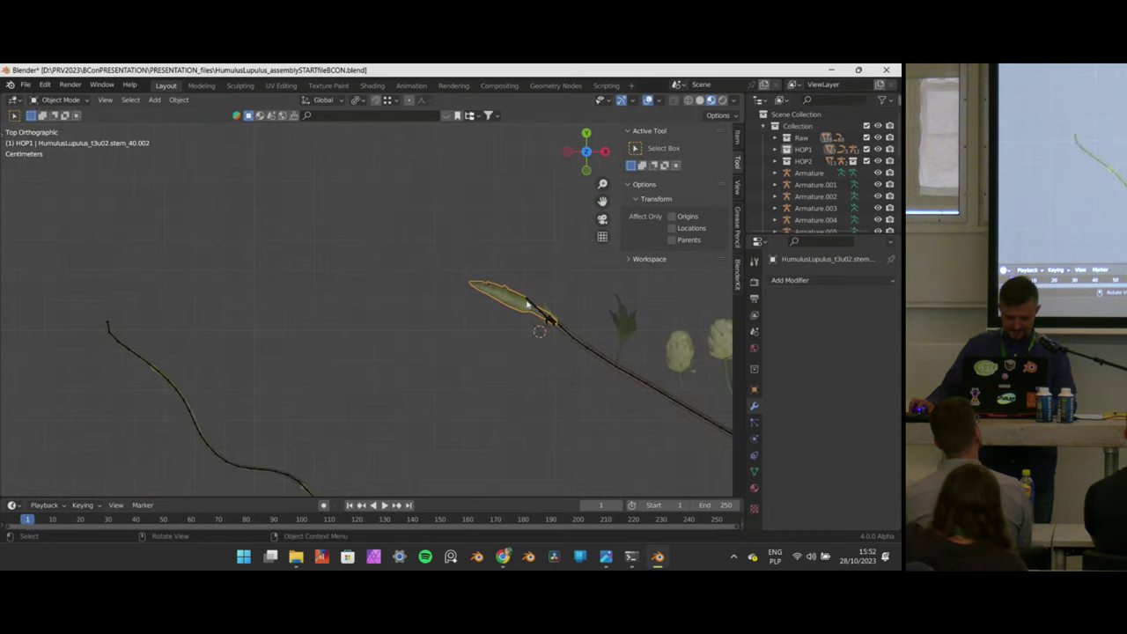
scroll(527, 304, "down", 1)
key("shift+d")
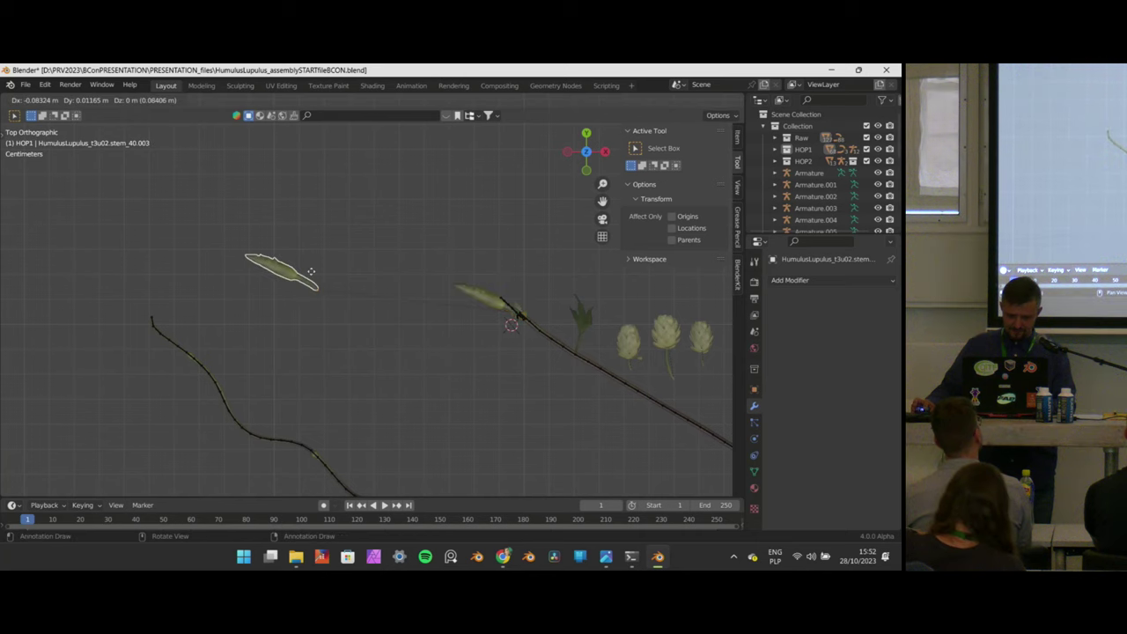
left_click(219, 302)
scroll(227, 304, "up", 1)
middle_click_drag(352, 328, 413, 279, "shift")
scroll(356, 273, "up", 5)
middle_click_drag(18, 229, 282, 263, "shift")
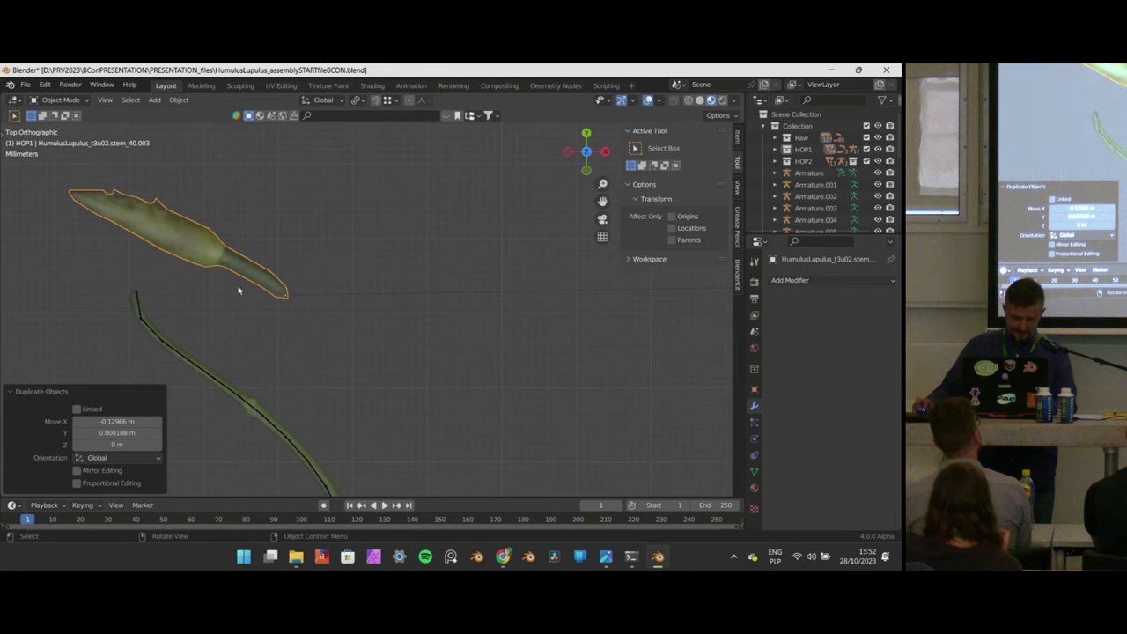
Clear the parent of the duplicated leaf.
key("ctrl+p")
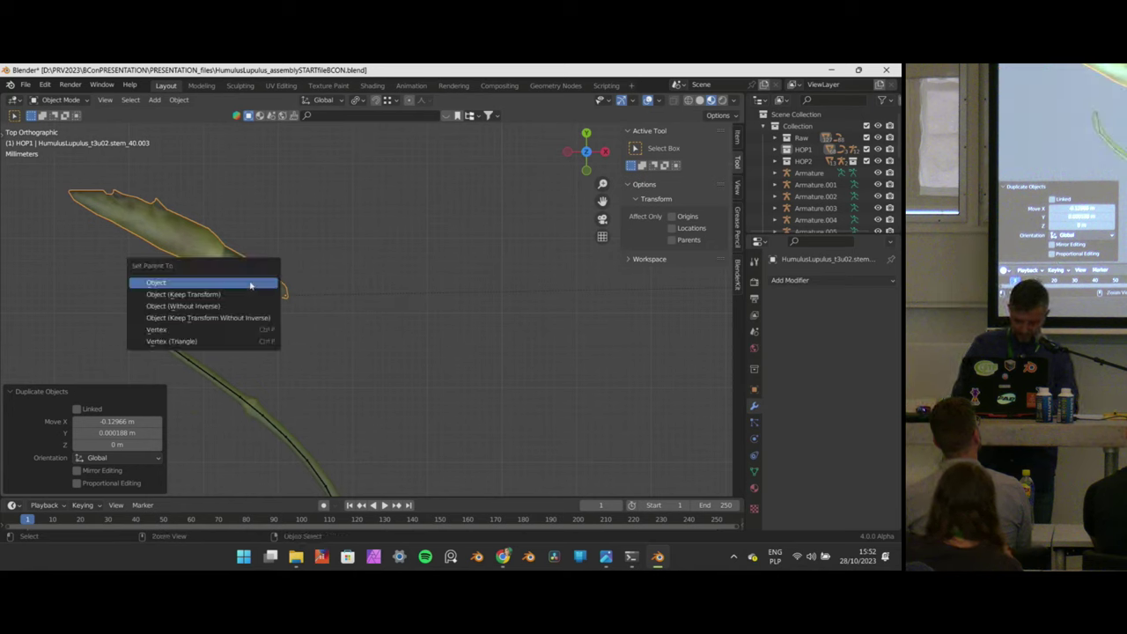
left_click(250, 284)
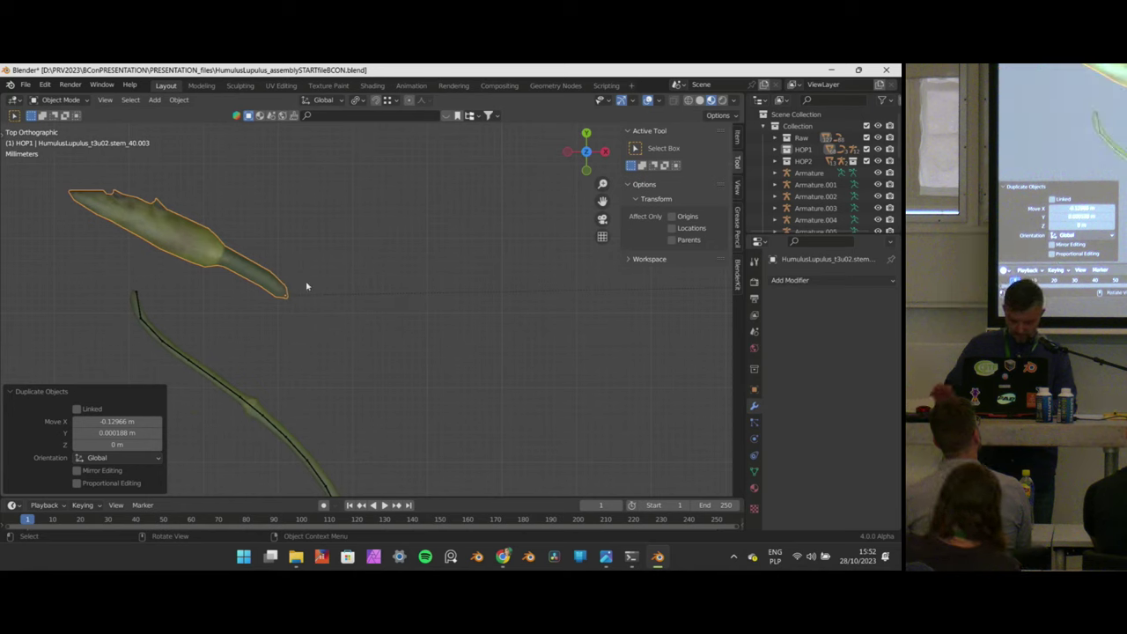
key("alt+p")
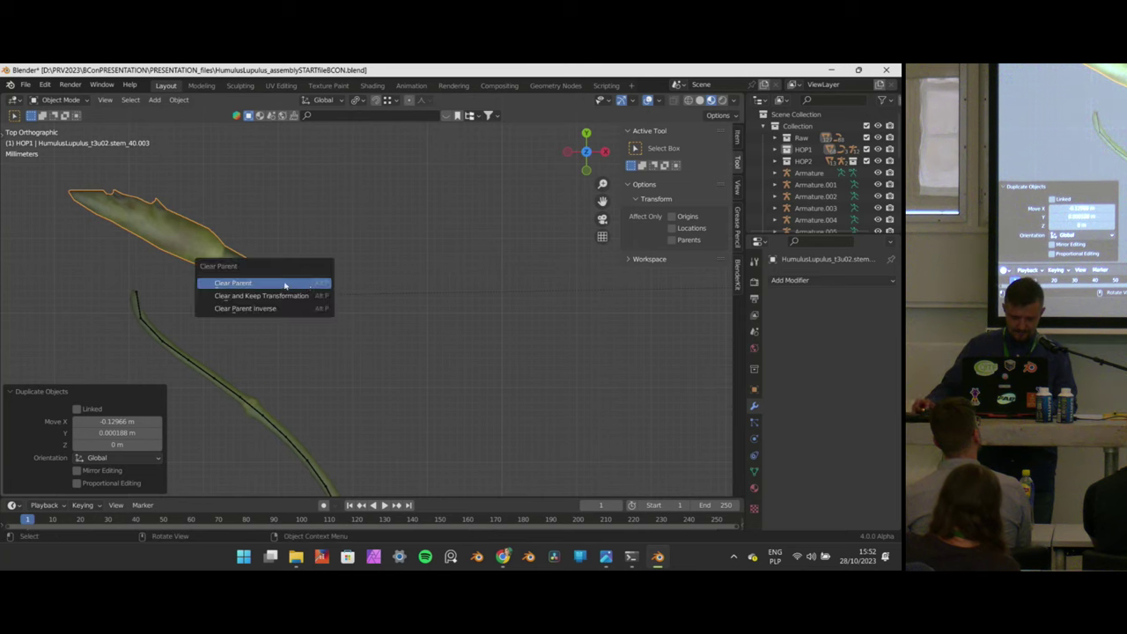
left_click(285, 285)
Move the duplicated leaf onto the wavy stem's tip and rotate it by about 58° to follow the stem's direction.
scroll(487, 307, "down", 5)
key("g")
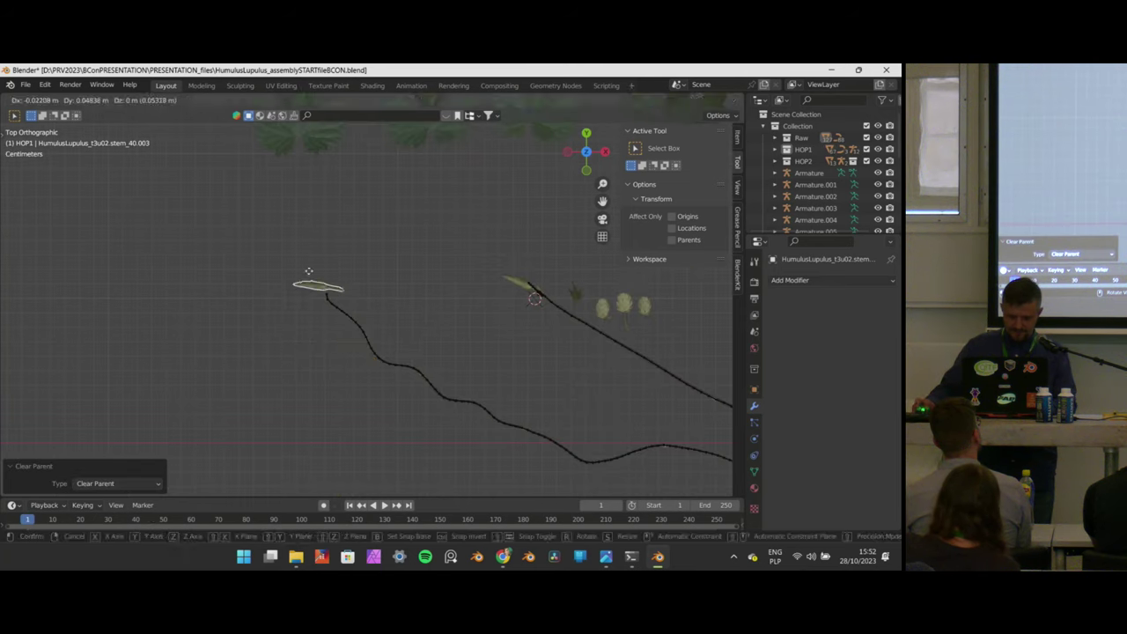
left_click(286, 288)
scroll(264, 291, "up", 8)
key("g")
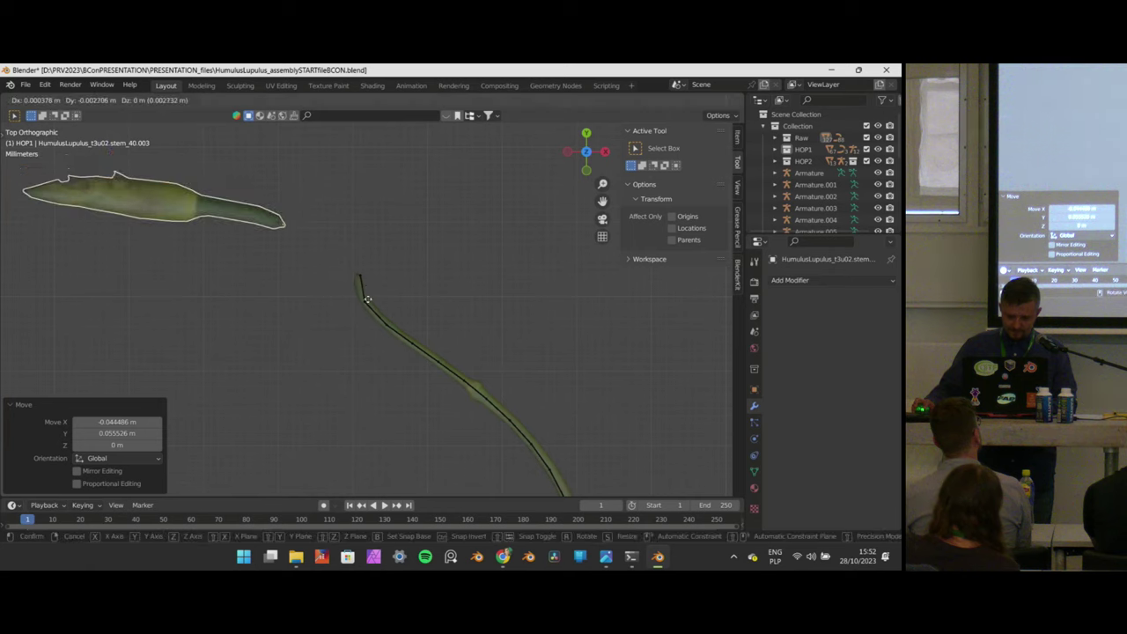
left_click(365, 294)
scroll(382, 289, "up", 4)
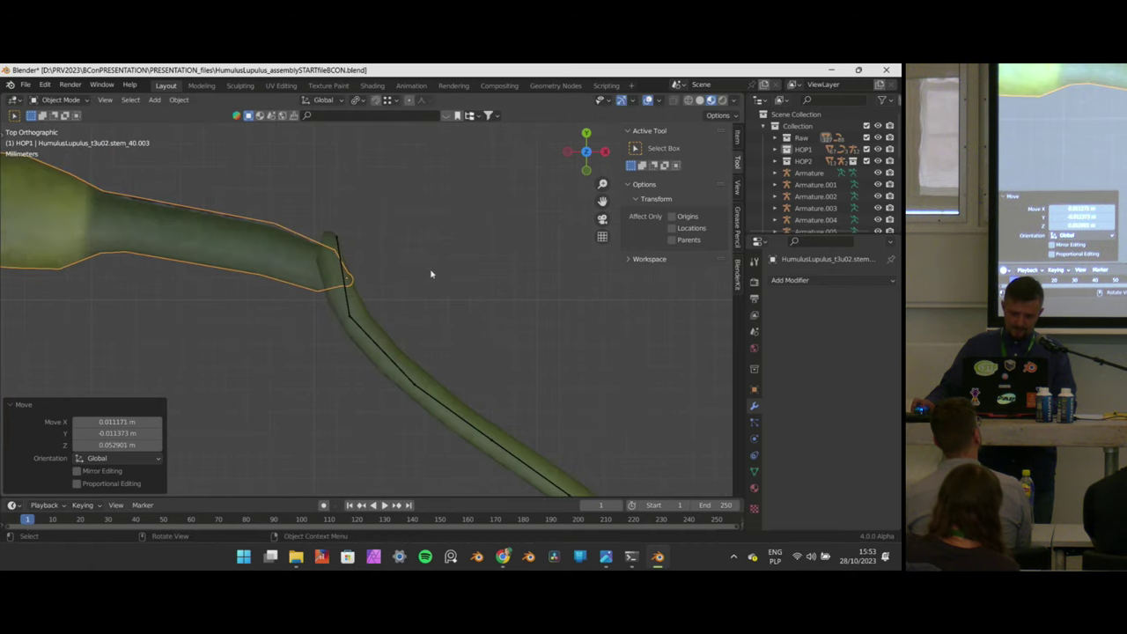
key("r")
left_click(397, 347)
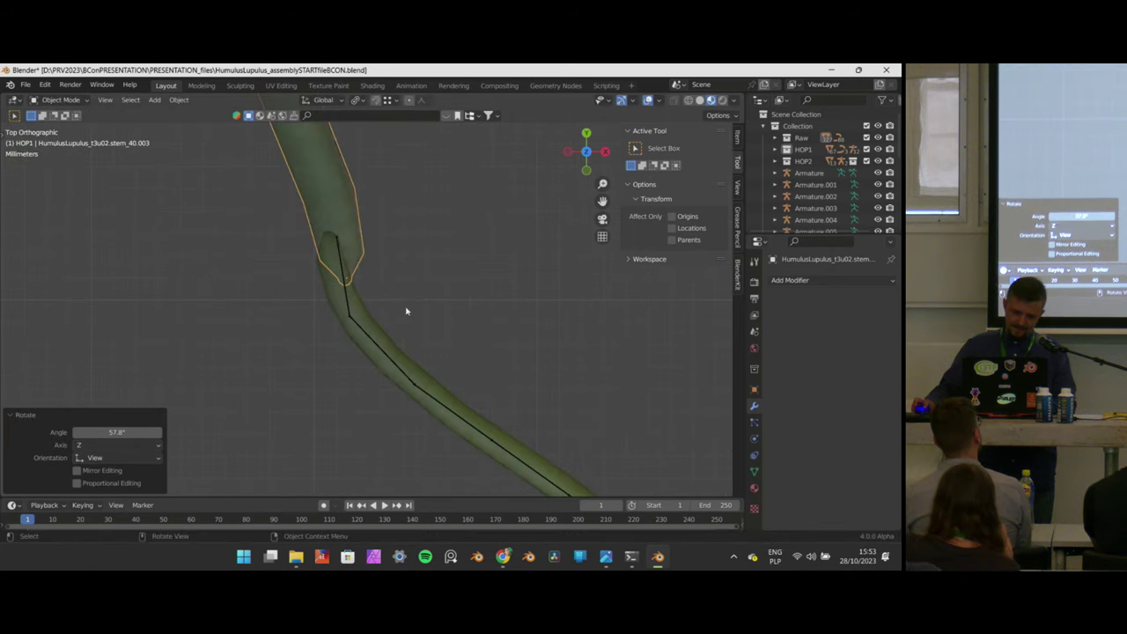
Scale the duplicated pale leaf to 0.444 and shift its base onto the wavy stem's tip.
key("s")
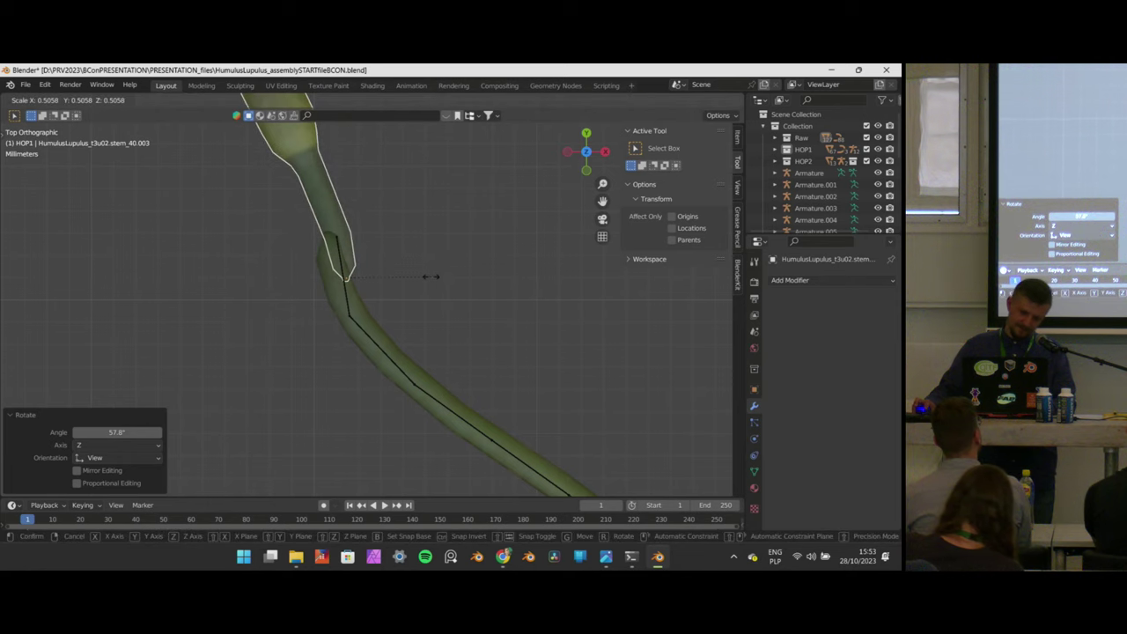
left_click(421, 278)
key("g")
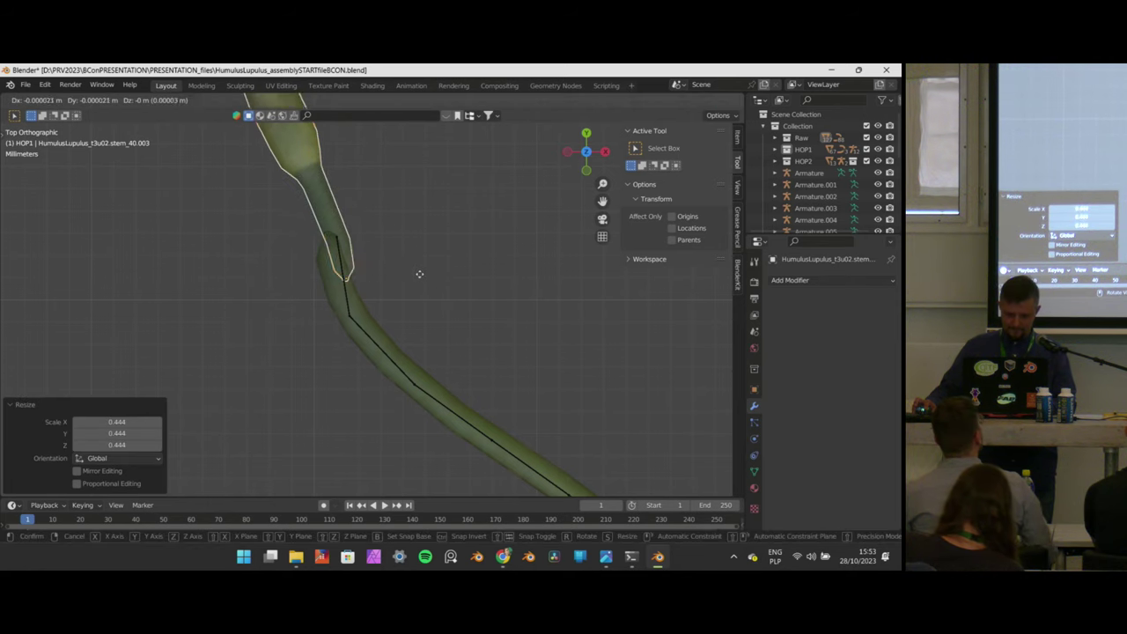
left_click(413, 277)
Try to align the scaled leaf with the wavy stem's tip by moving it freely in perspective view.
scroll(413, 279, "down", 7)
middle_click_drag(411, 284, 431, 308)
scroll(430, 309, "up", 2)
key("KP_Decimal")
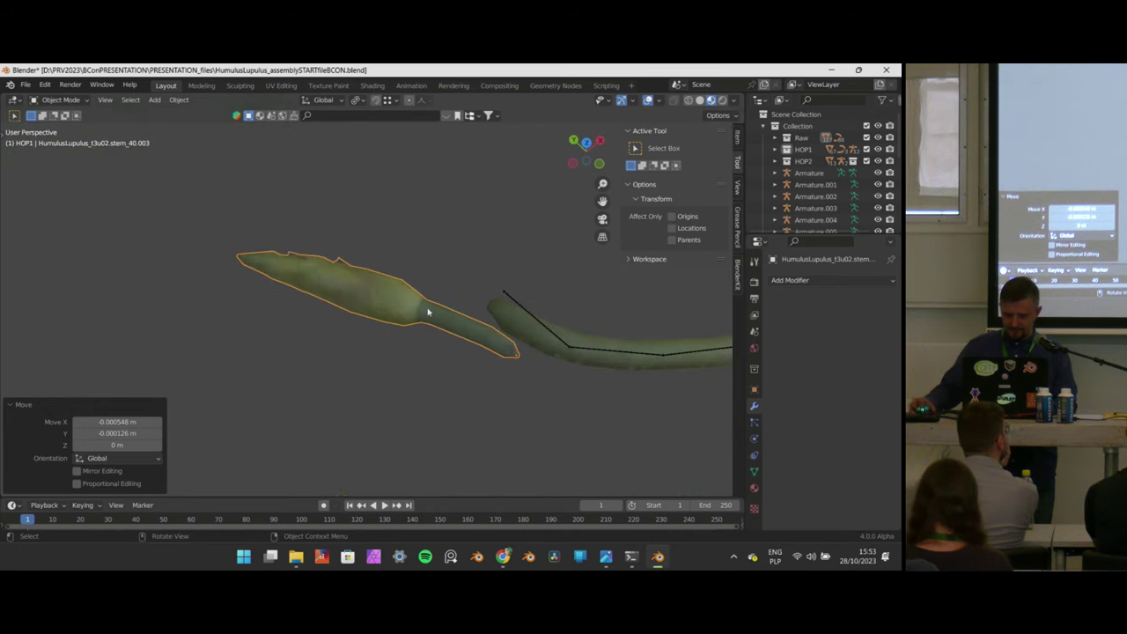
scroll(430, 310, "up", 3)
scroll(585, 319, "down", 2)
key("g")
left_click(599, 278)
middle_click_drag(599, 299, 486, 231)
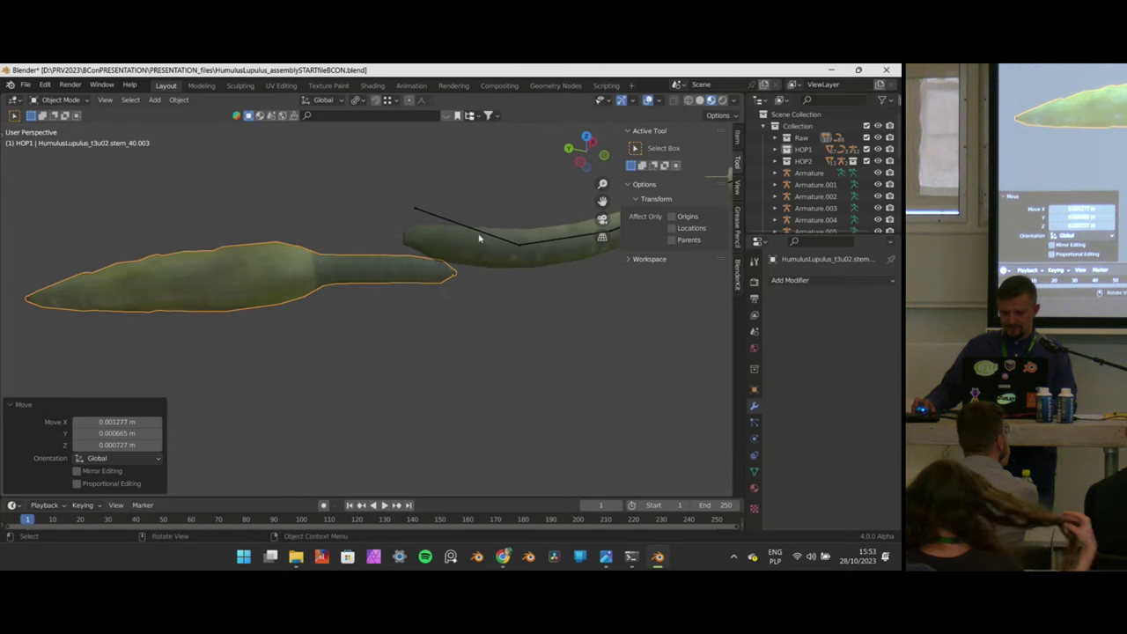
Snap the 3D cursor to the joint at the base of the wavy stem armature's last bone.
left_click(483, 236)
left_click(495, 238)
key("Tab")
key("shift+s")
left_click(523, 310)
middle_click_drag(537, 272, 432, 297)
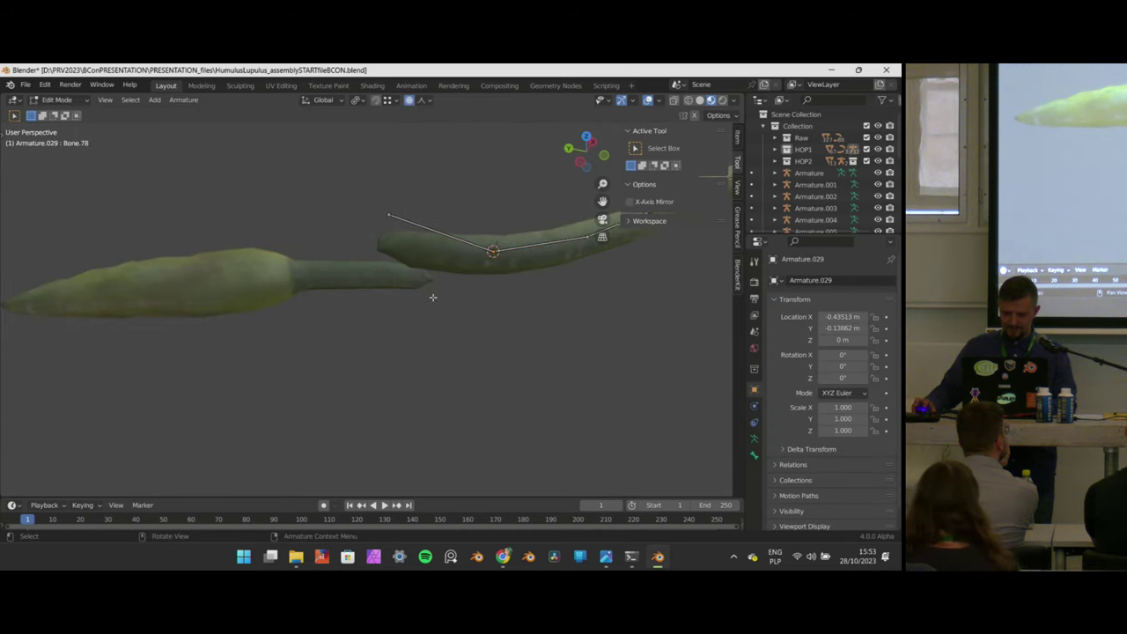
Snap the pale leaf to the 3D cursor and nudge it slightly to line up with the stem's end.
key("Tab")
left_click(428, 286)
key("shift+s")
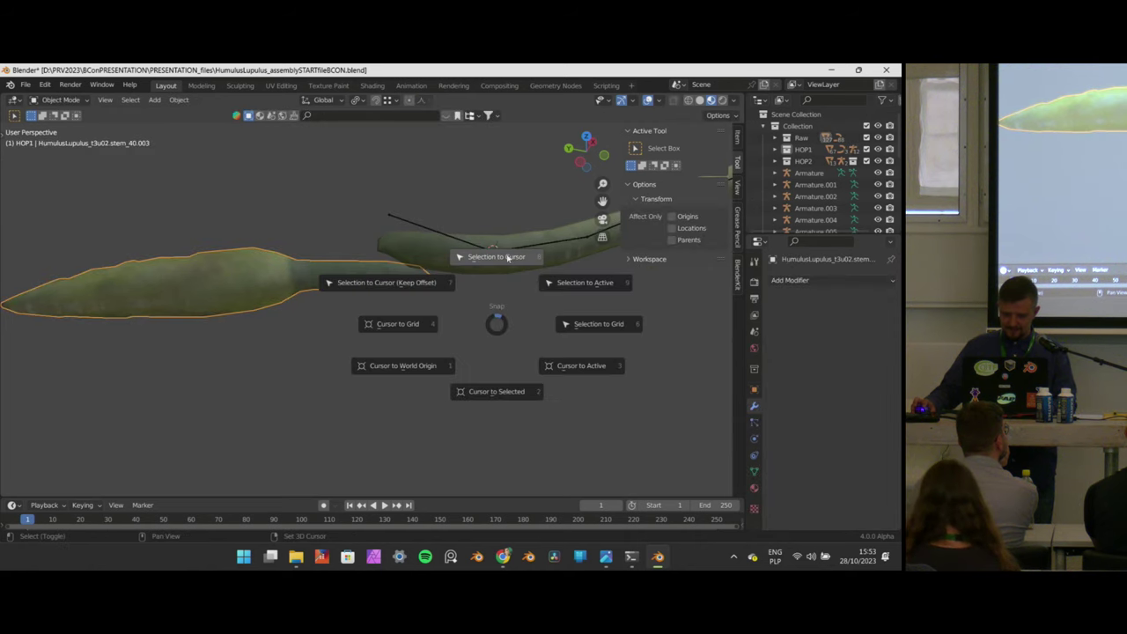
left_click(508, 257)
middle_click_drag(516, 256, 485, 226)
key("g")
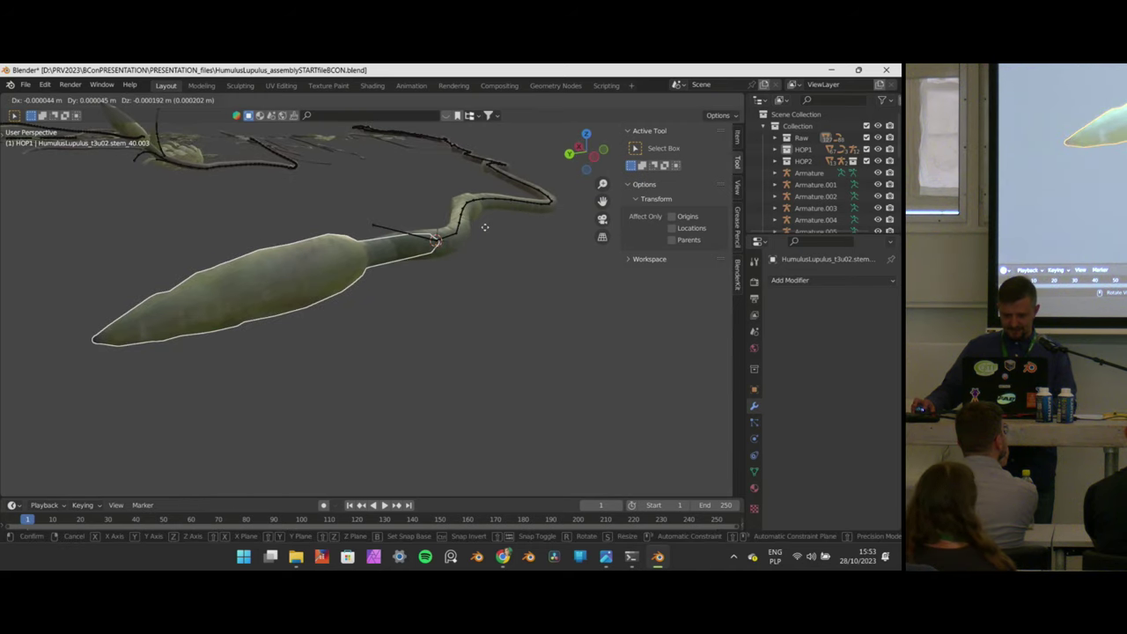
left_click(485, 227)
scroll(484, 246, "down", 5)
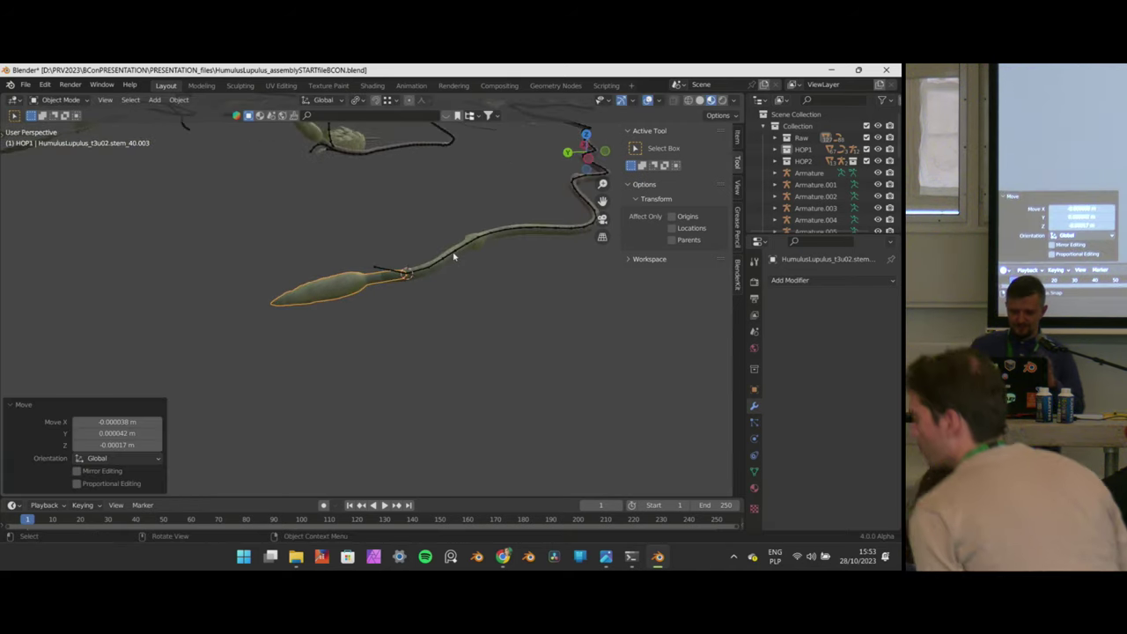
Examine the join between the pale leaf and the wavy stem in perspective and top view.
middle_click_drag(385, 208, 381, 266)
scroll(376, 277, "up", 6)
scroll(387, 246, "down", 5)
scroll(382, 265, "up", 5)
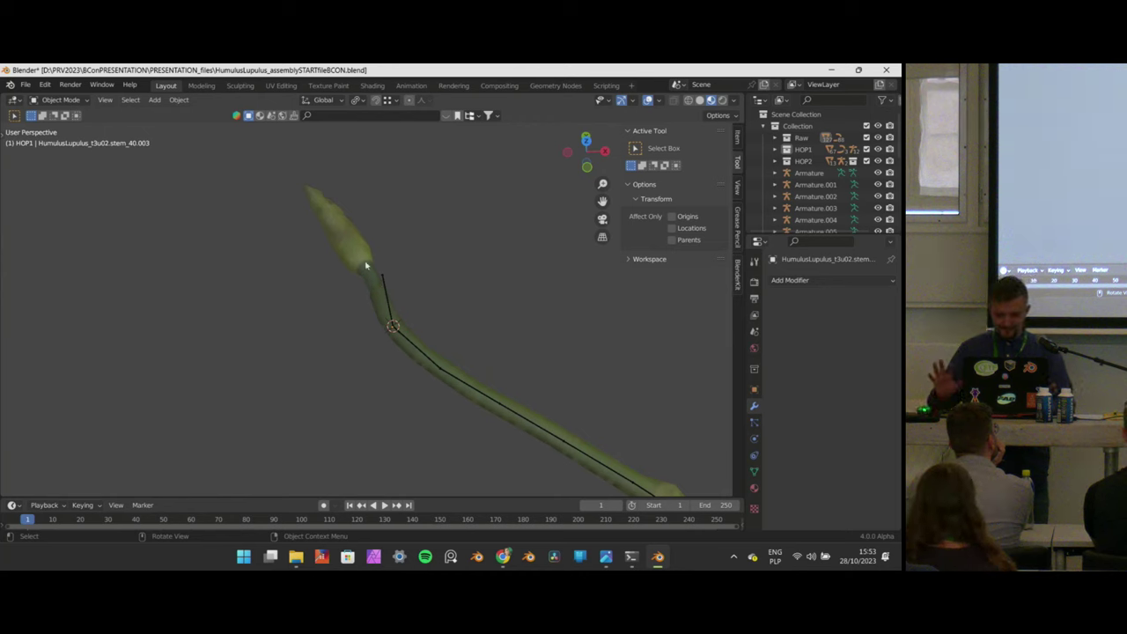
middle_click_drag(369, 270, 371, 283)
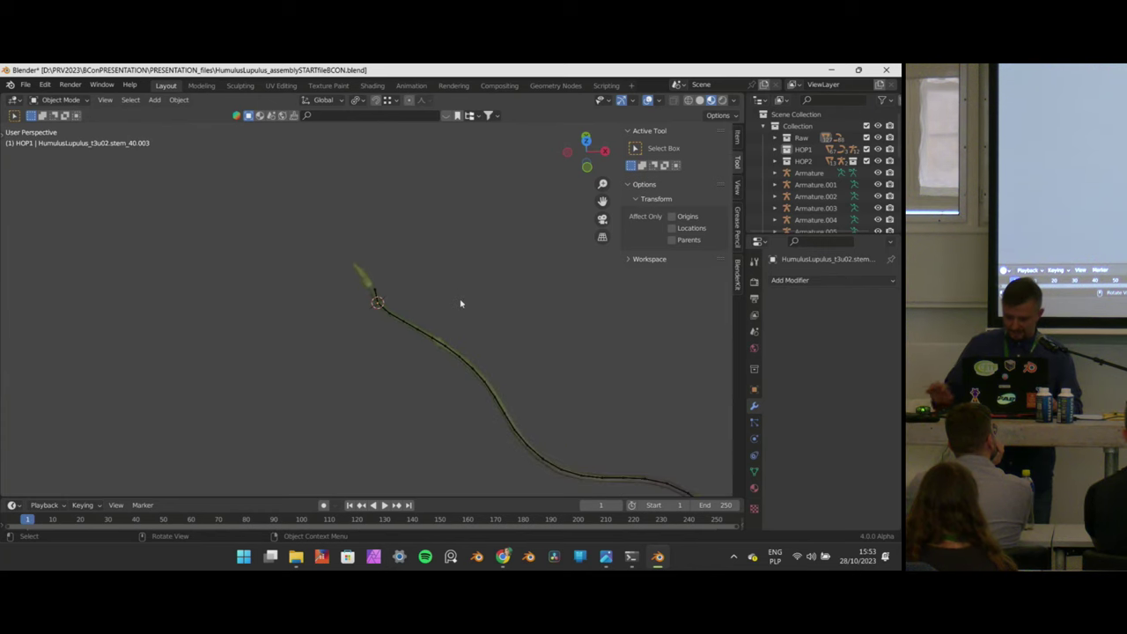
key("KP_7")
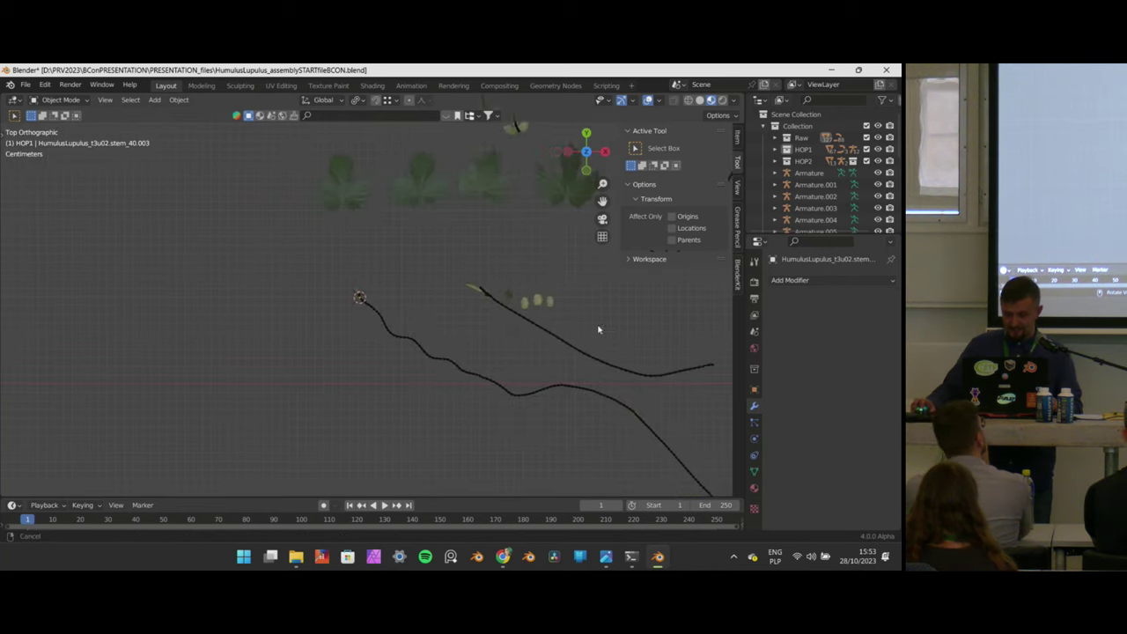
middle_click_drag(363, 290, 648, 293, "shift")
scroll(178, 249, "up", 4)
middle_click_drag(168, 253, 423, 264, "shift")
scroll(476, 269, "up", 1)
middle_click_drag(530, 279, 278, 288, "shift")
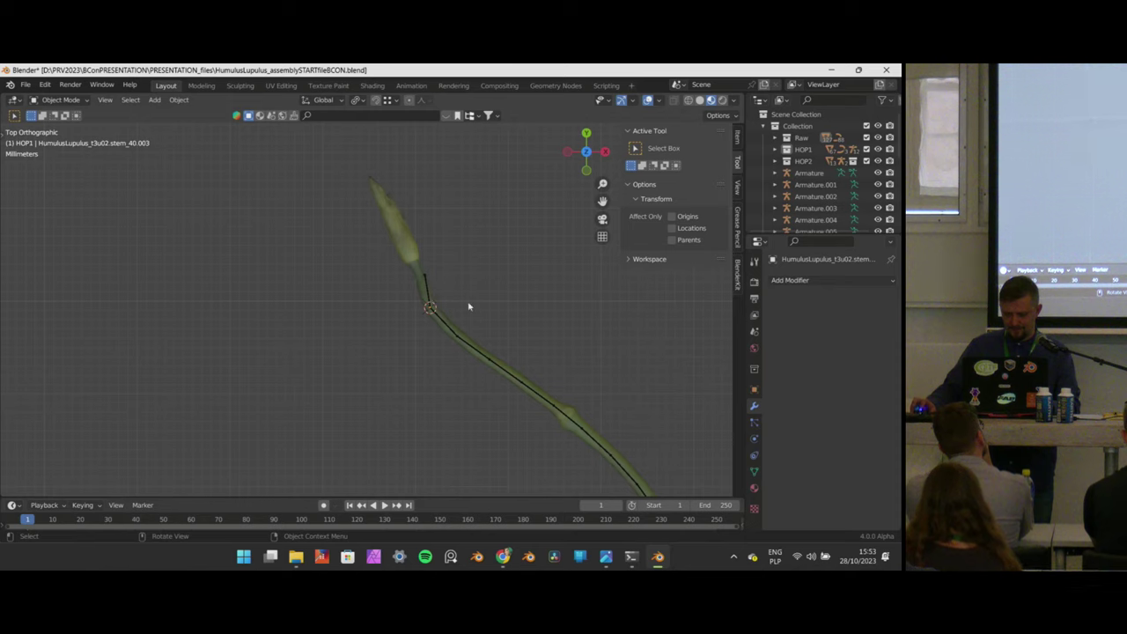
Make the last bone at the wavy stem's tip the armature's active bone in Edit Mode, and return to Object Mode.
left_click(373, 222)
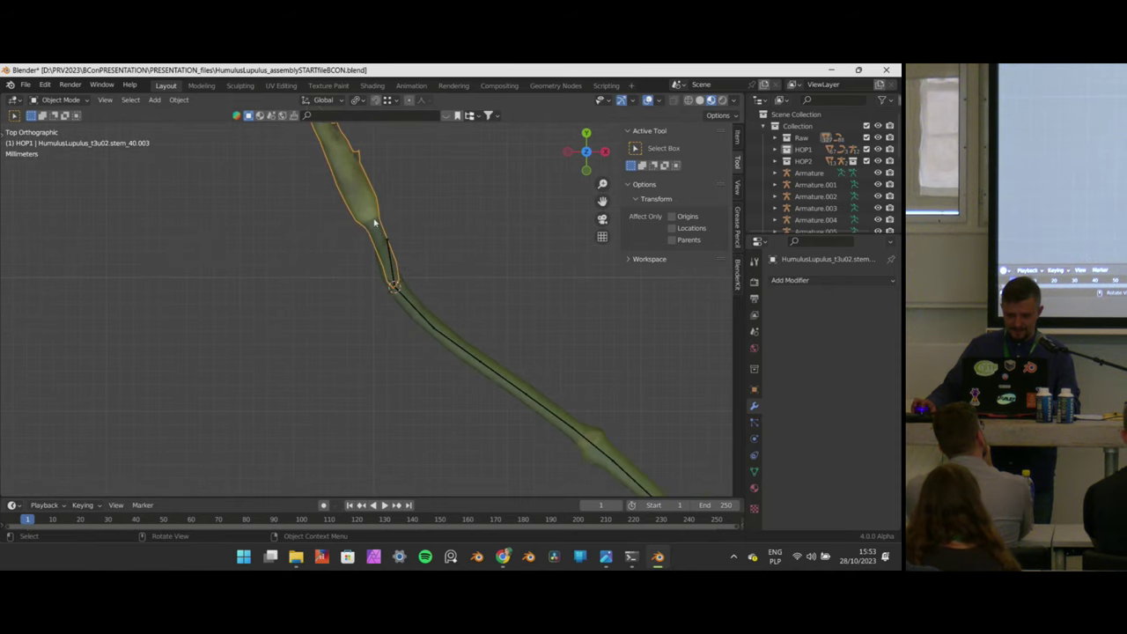
left_click(389, 251)
key("Tab")
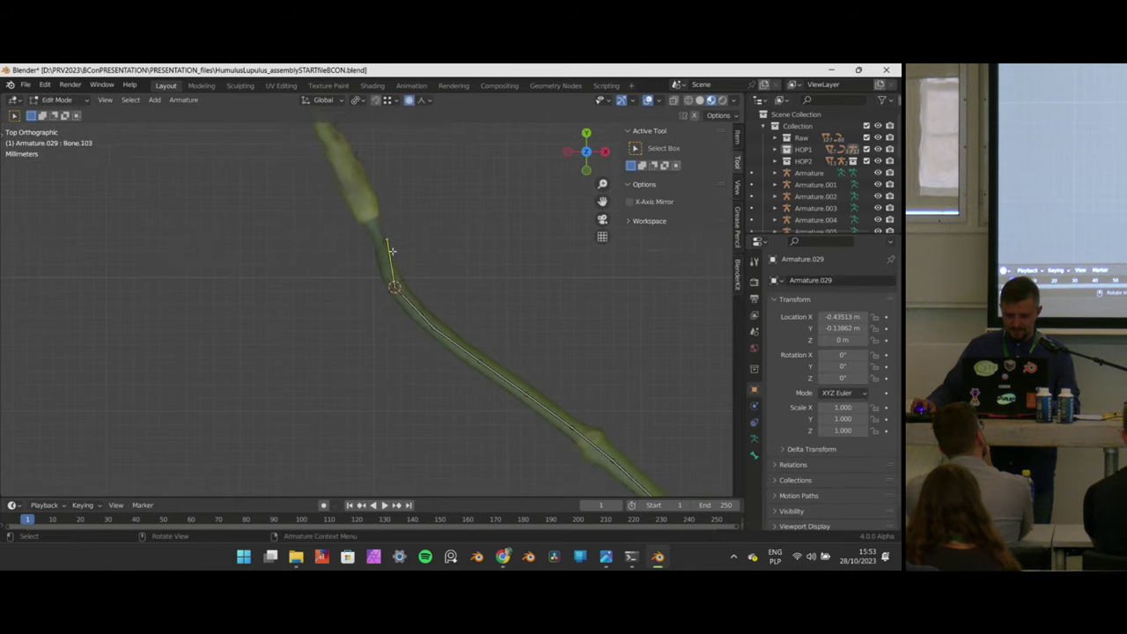
key("Tab")
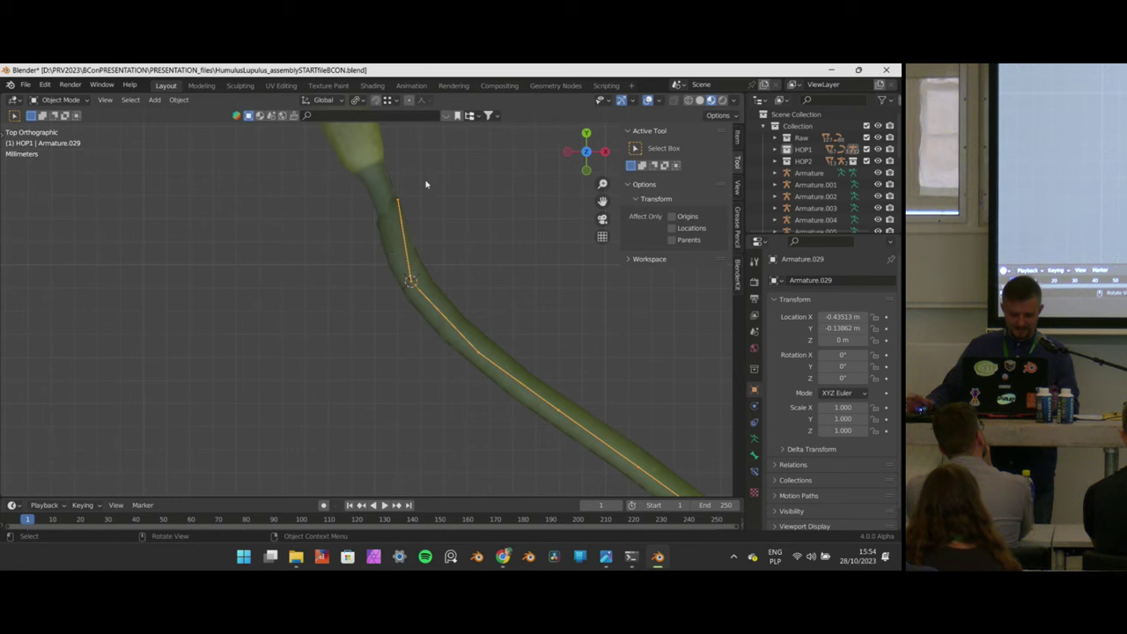
scroll(418, 208, "down", 4)
scroll(412, 255, "down", 7)
middle_click_drag(546, 412, 445, 250, "shift")
middle_click_drag(284, 127, 347, 315, "shift")
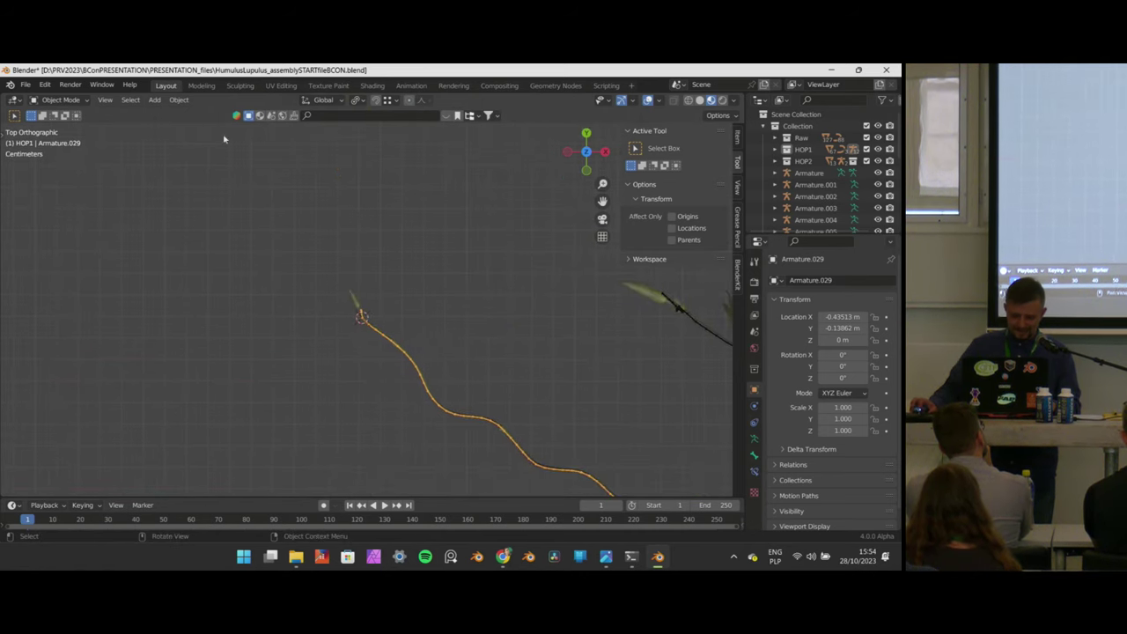
scroll(310, 234, "up", 6)
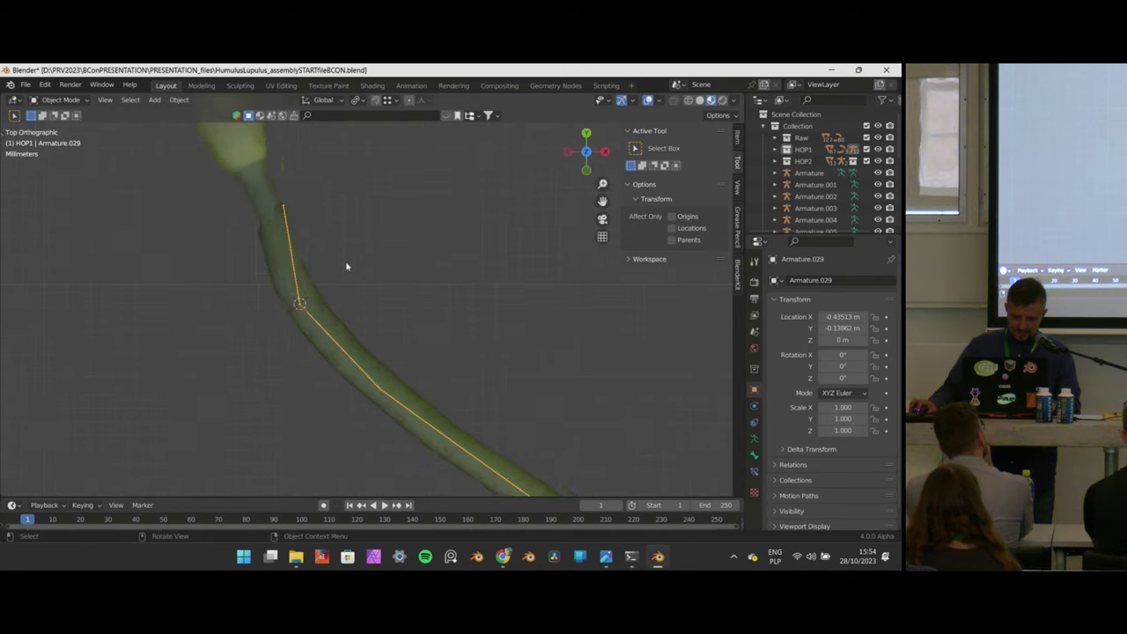
middle_click_drag(342, 255, 340, 272, "shift")
scroll(331, 282, "up", 2)
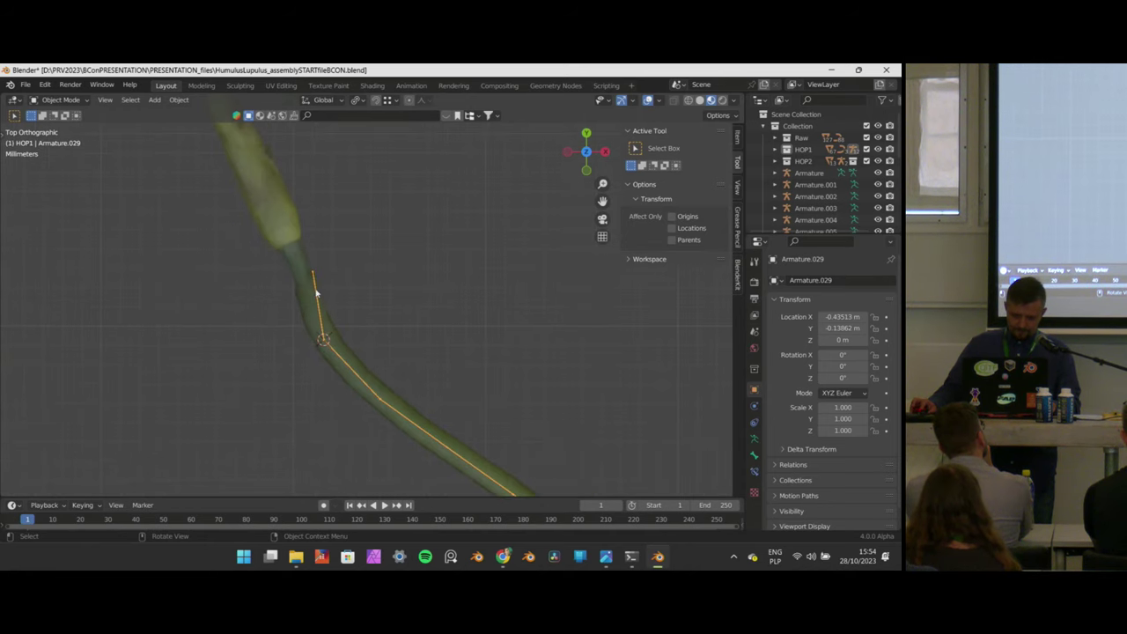
key("Tab")
key("Tab")
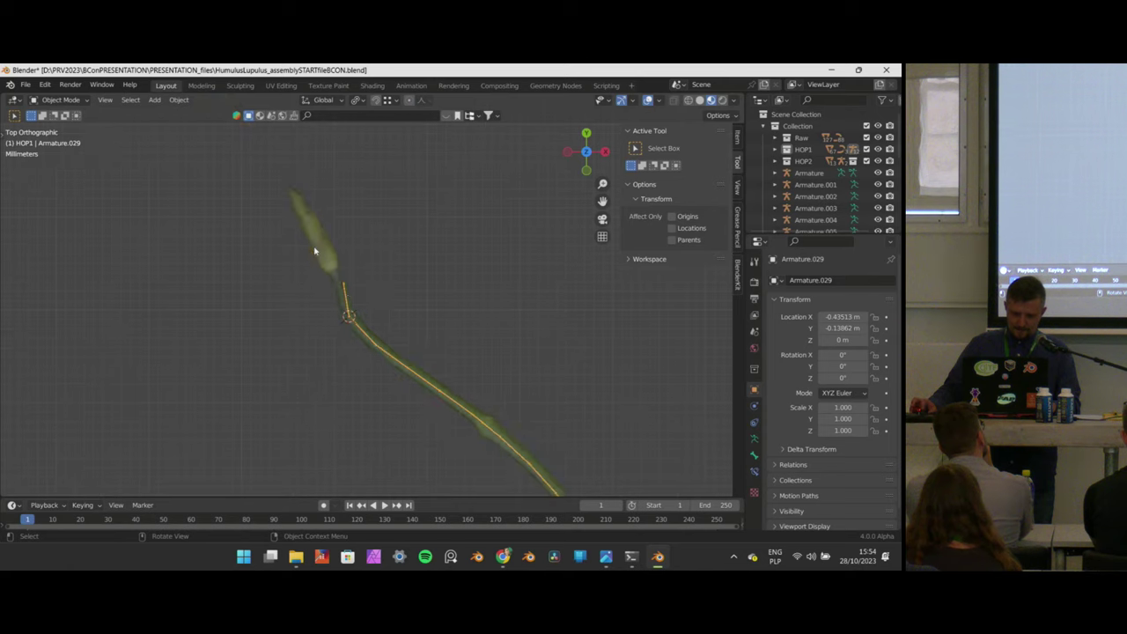
Parent the pale leaf to the active tip bone of the wavy stem's armature, using the Bone type.
left_click(317, 273)
left_click(315, 280, "shift")
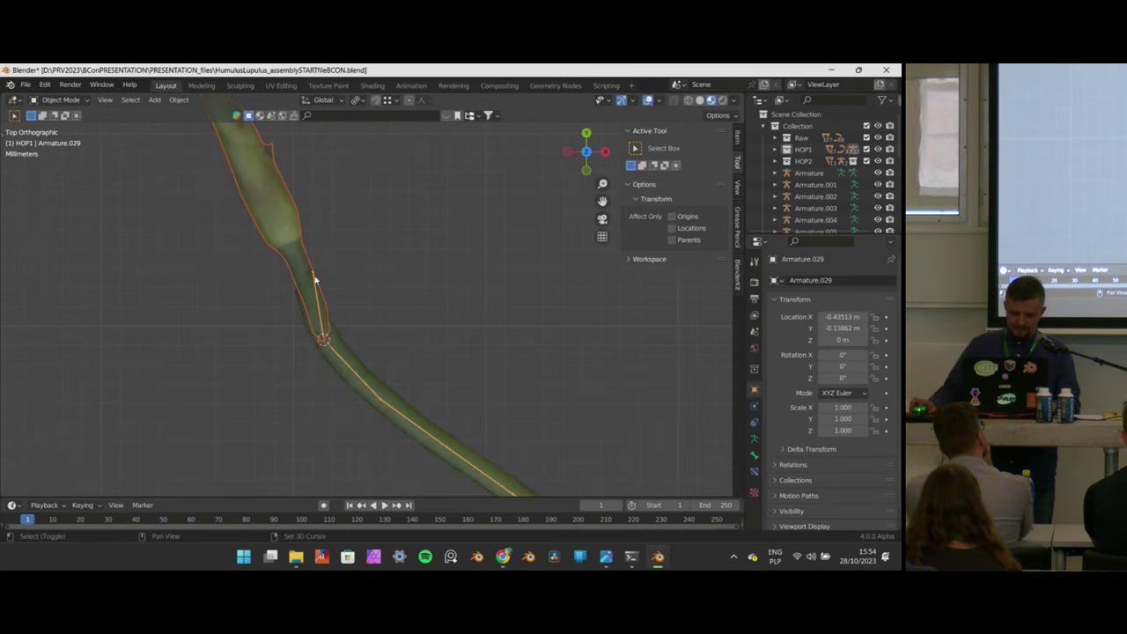
key("ctrl+p")
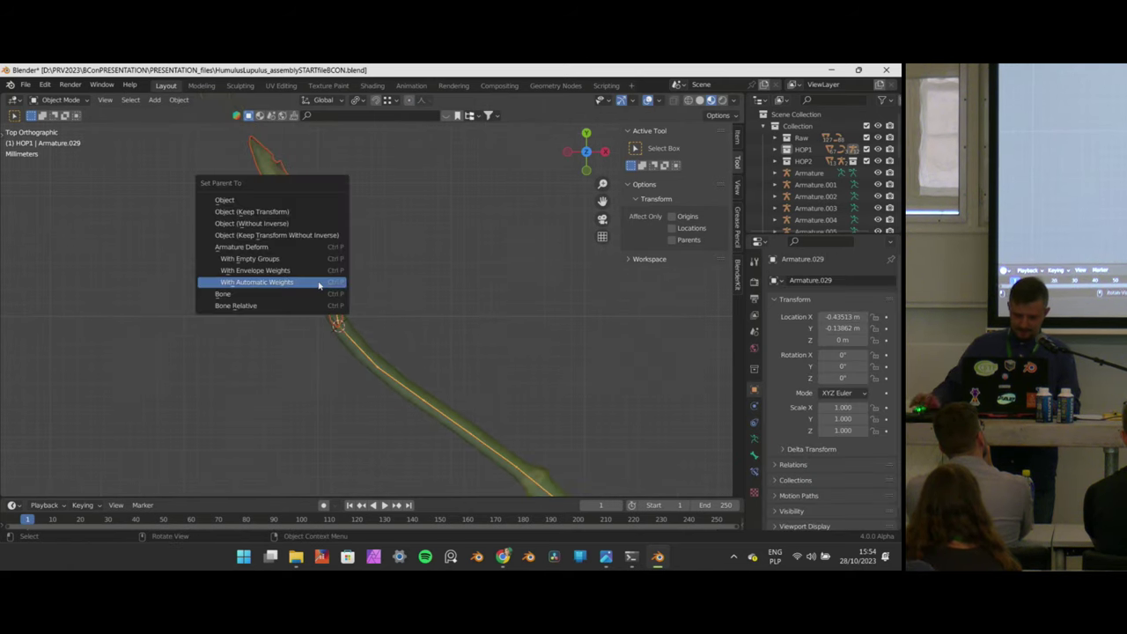
left_click(252, 294)
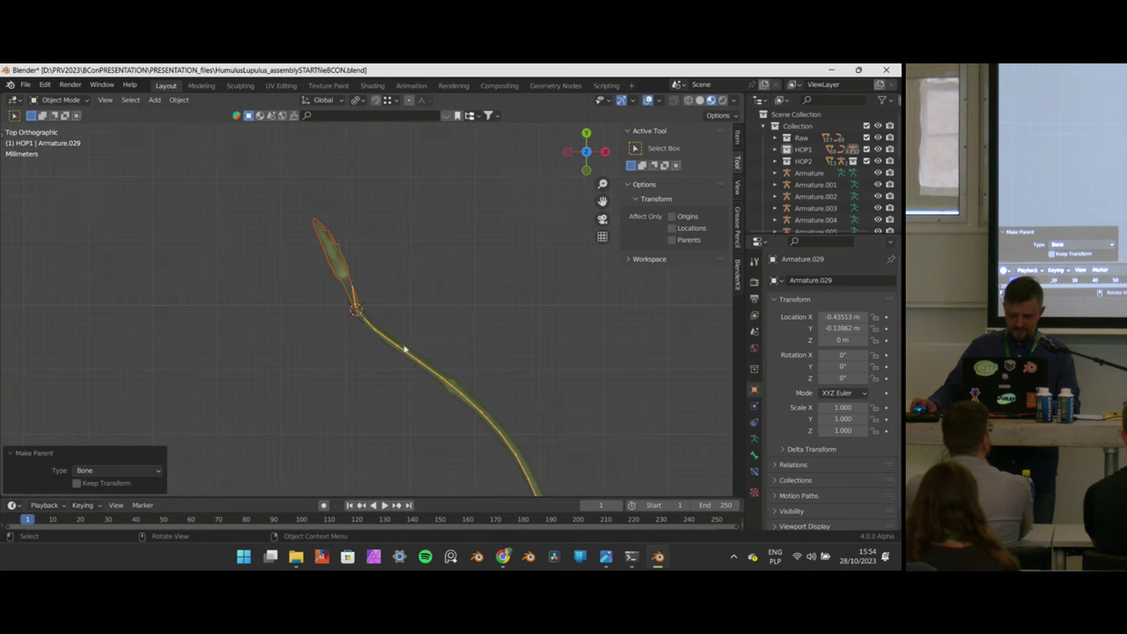
Test the leaf's parenting by rotating the stem's upper bones in Pose Mode, cancel the rotation and return to Object Mode.
key("ctrl+Tab")
left_click_drag(337, 250, 492, 412)
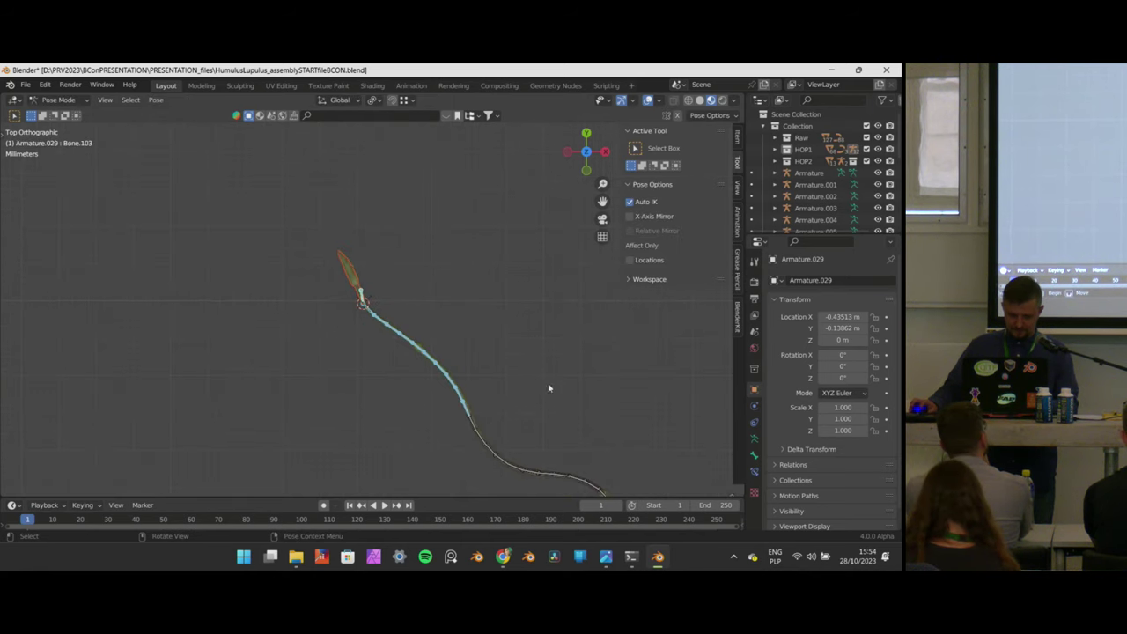
key("r")
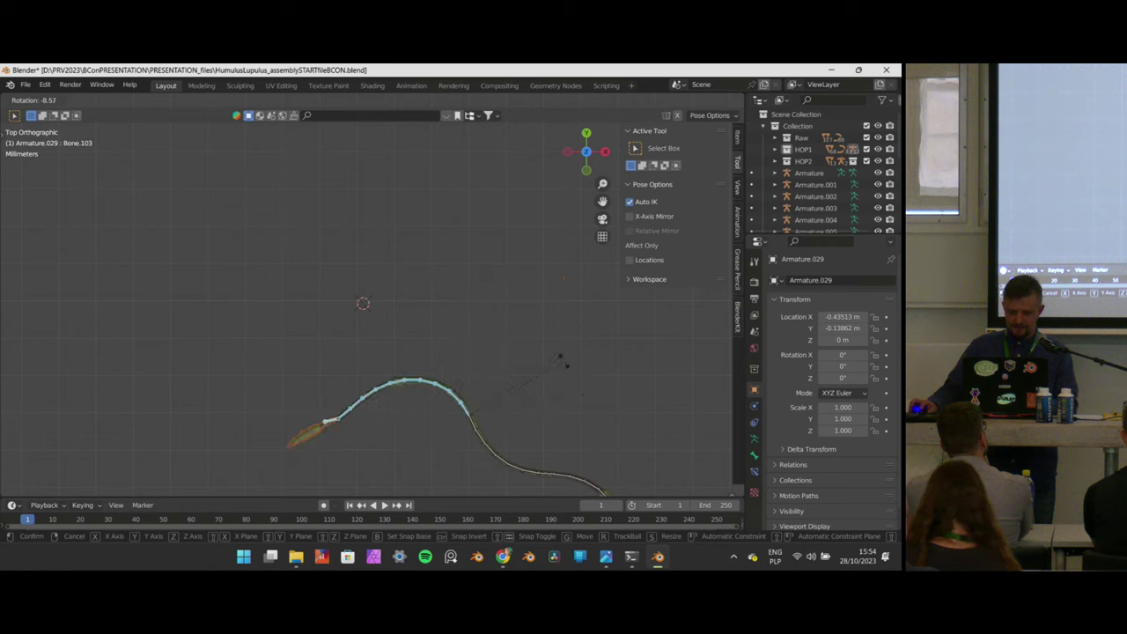
right_click(560, 363)
scroll(559, 363, "down", 4)
scroll(560, 362, "up", 2)
middle_click_drag(576, 358, 403, 323, "shift")
scroll(493, 275, "up", 2)
scroll(403, 324, "down", 3)
middle_click_drag(443, 287, 488, 344, "shift")
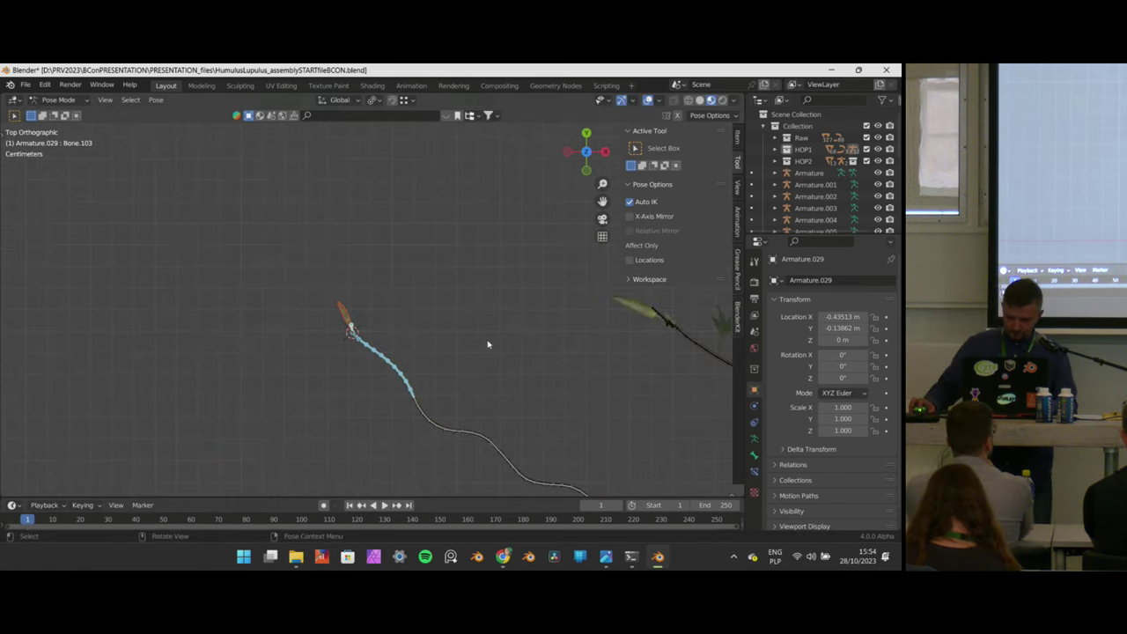
key("ctrl+Tab")
Select the small dark green lobed leaf attached near the straighter stem's tip.
scroll(507, 360, "down", 5)
scroll(554, 346, "up", 4)
middle_click_drag(573, 324, 385, 426, "shift")
scroll(385, 426, "down", 5)
middle_click_drag(564, 314, 467, 307, "shift")
middle_click_drag(319, 206, 380, 294, "shift")
middle_click_drag(503, 340, 415, 234, "shift")
scroll(415, 234, "up", 4)
middle_click_drag(502, 288, 350, 237, "shift")
scroll(350, 237, "up", 1)
middle_click_drag(249, 237, 600, 247, "shift")
scroll(345, 330, "up", 3)
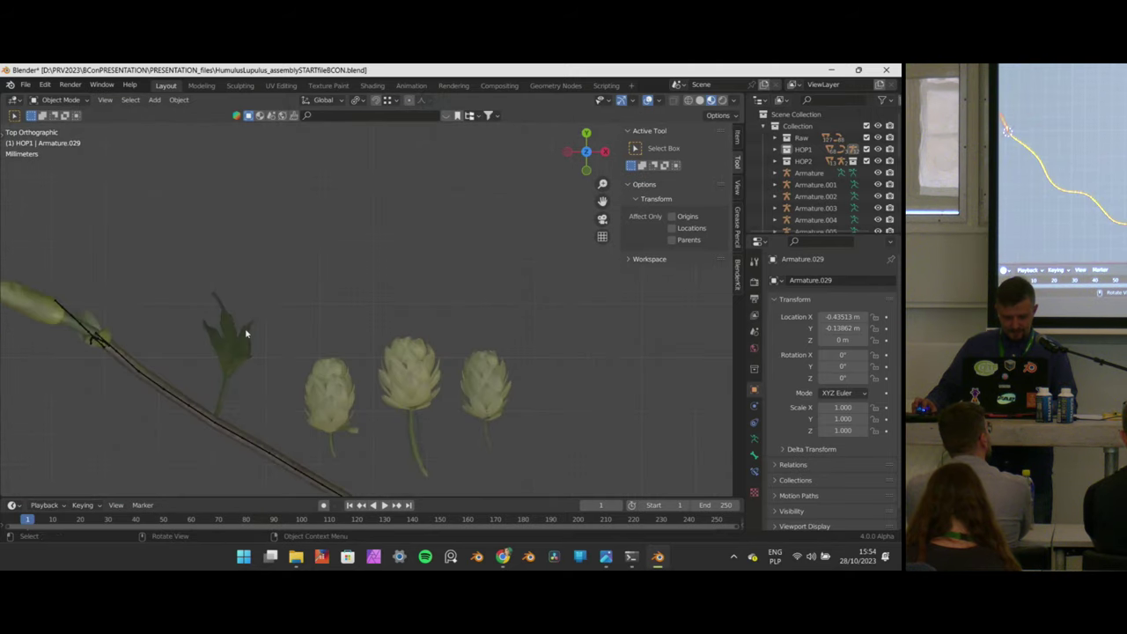
scroll(226, 344, "down", 3)
middle_click_drag(226, 344, 363, 291, "shift")
left_click(436, 293)
scroll(436, 293, "up", 4)
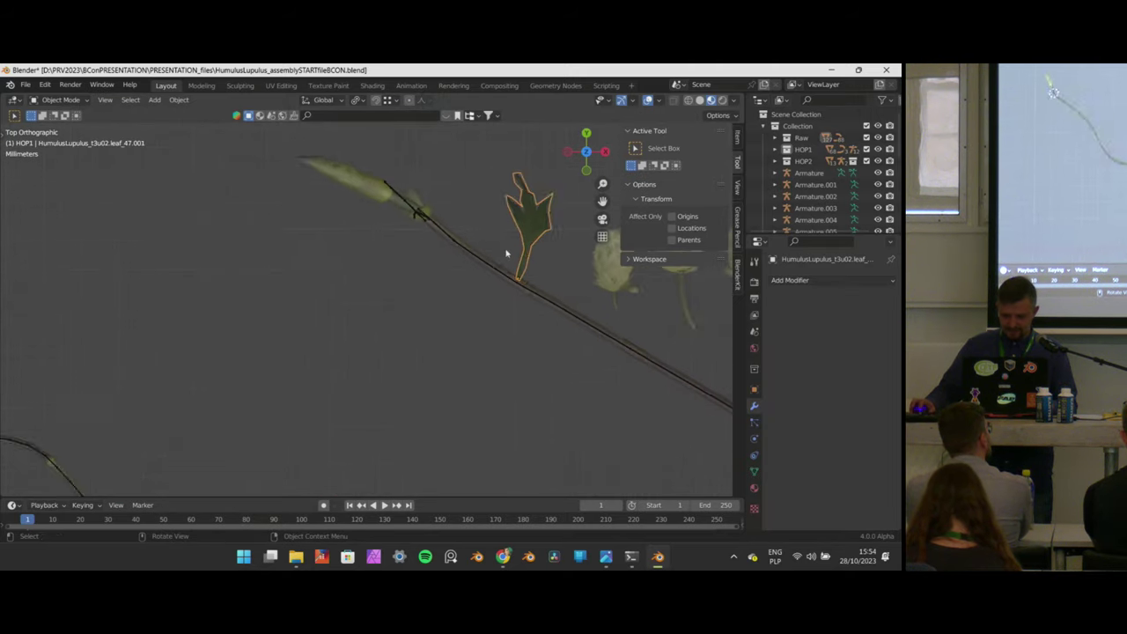
Examine the raw scanned leaves and stems in top view, including the small unopened leaf bud.
scroll(523, 254, "down", 6)
middle_click_drag(616, 302, 285, 327, "shift")
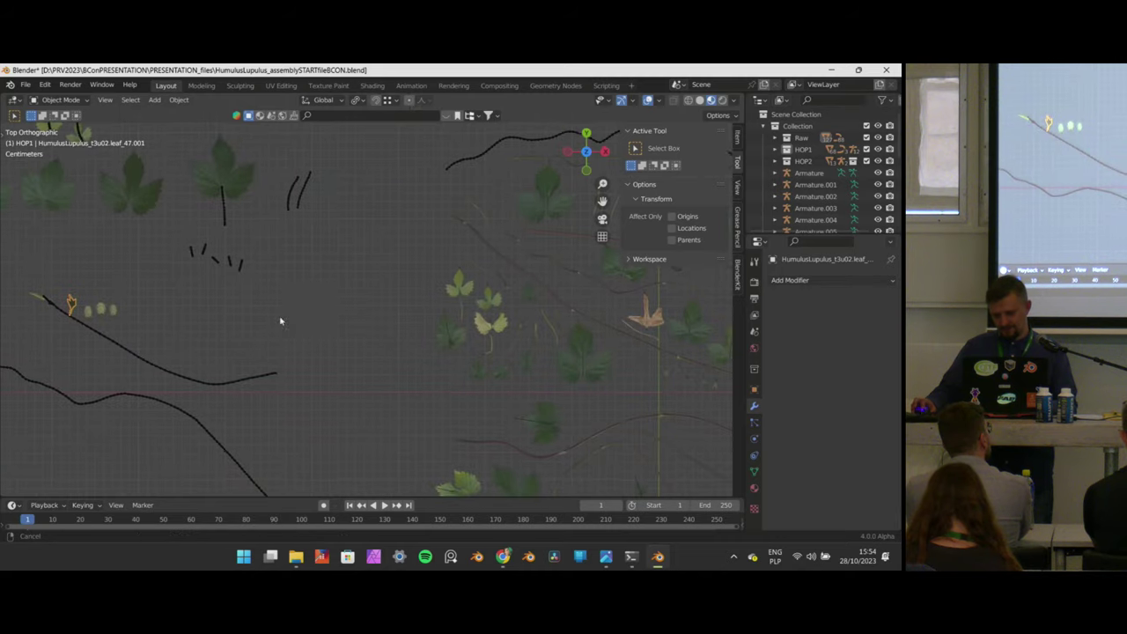
middle_click_drag(519, 319, 382, 314, "shift")
scroll(382, 314, "up", 8)
scroll(432, 284, "down", 5)
middle_click_drag(603, 258, 360, 290, "shift")
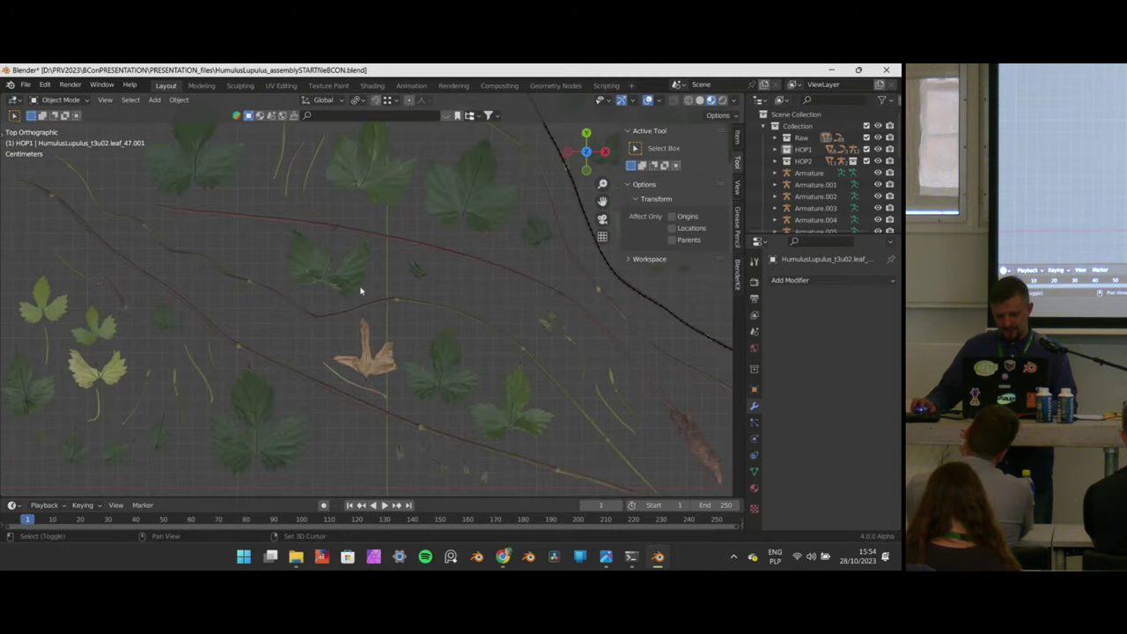
middle_click_drag(522, 261, 481, 292, "shift")
scroll(423, 305, "up", 12)
scroll(472, 336, "down", 7)
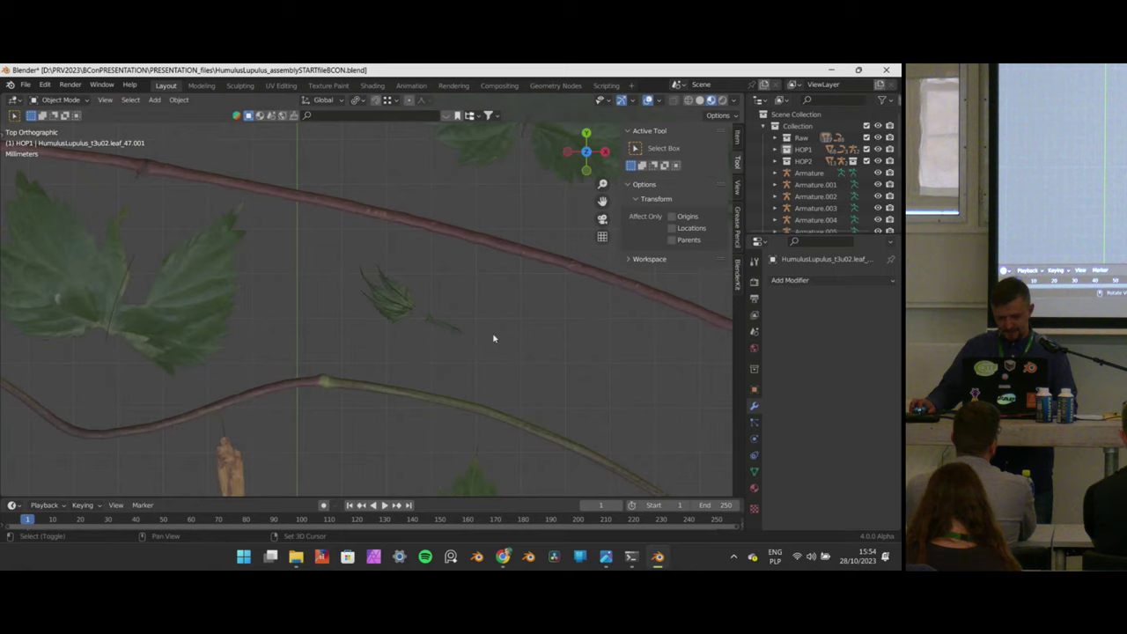
Duplicate the small lobed leaf and place the copy about 78 mm away, towards the wavy stem's tip.
middle_click_drag(396, 246, 3, 271, "shift")
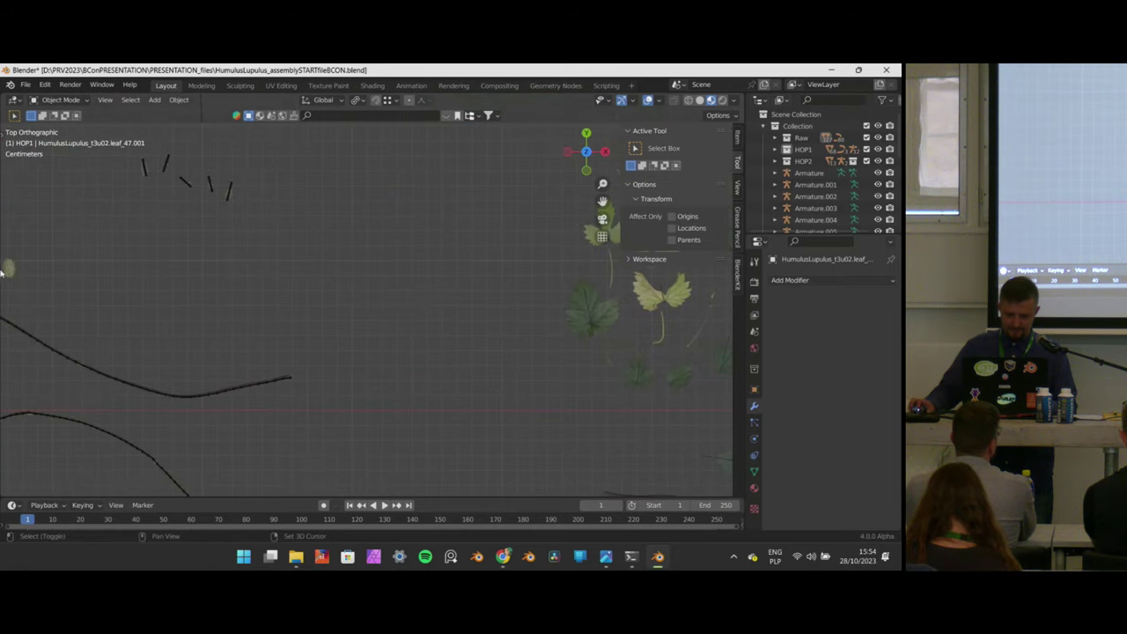
middle_click_drag(319, 277, 2, 236, "shift")
scroll(161, 290, "up", 3)
key("shift+d")
left_click(186, 251)
Move the copied lobed leaf closer to the wavy stem's tip.
scroll(423, 253, "down", 4)
scroll(424, 254, "up", 5)
middle_click_drag(379, 243, 566, 318, "shift")
scroll(413, 279, "up", 4)
middle_click_drag(487, 291, 427, 341, "shift")
scroll(392, 311, "up", 4)
scroll(370, 312, "down", 2)
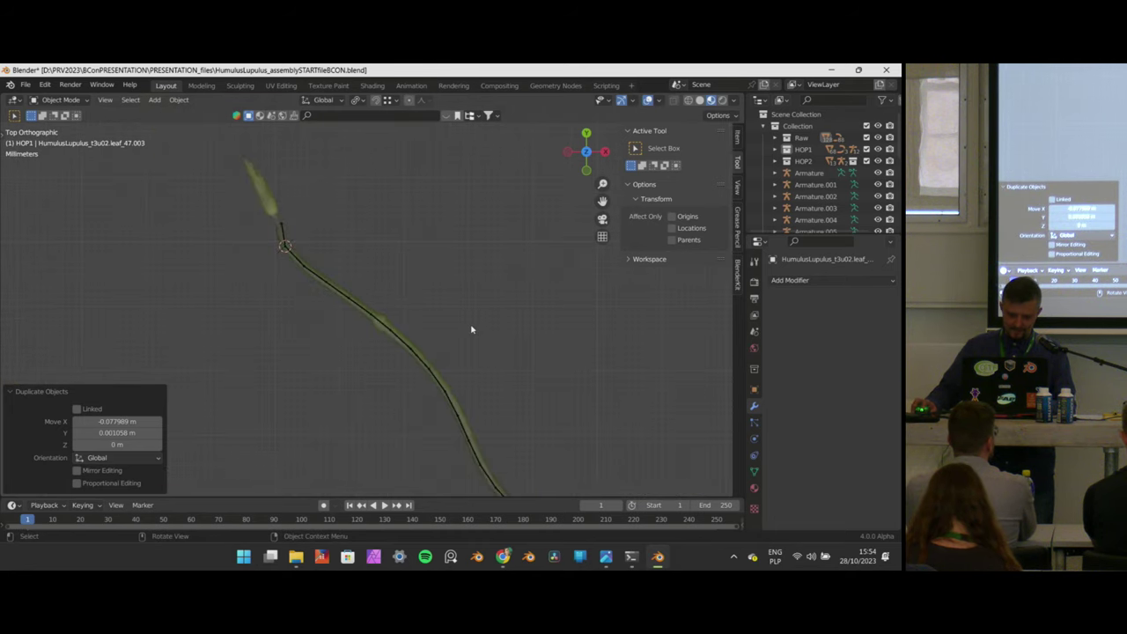
scroll(476, 330, "down", 2)
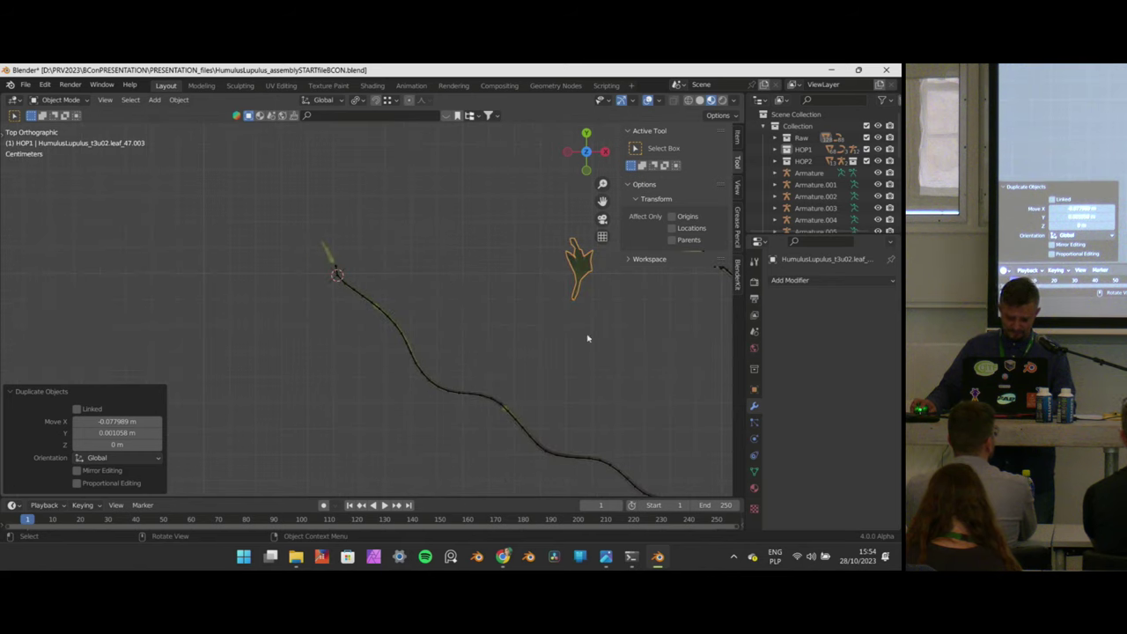
key("g")
left_click(405, 313)
Look over the large scanned leaves and the leaf bud among the raw parts again.
scroll(387, 304, "down", 3)
middle_click_drag(595, 334, 358, 267, "shift")
scroll(360, 267, "up", 6)
middle_click_drag(454, 232, 509, 402, "shift")
scroll(507, 396, "up", 10)
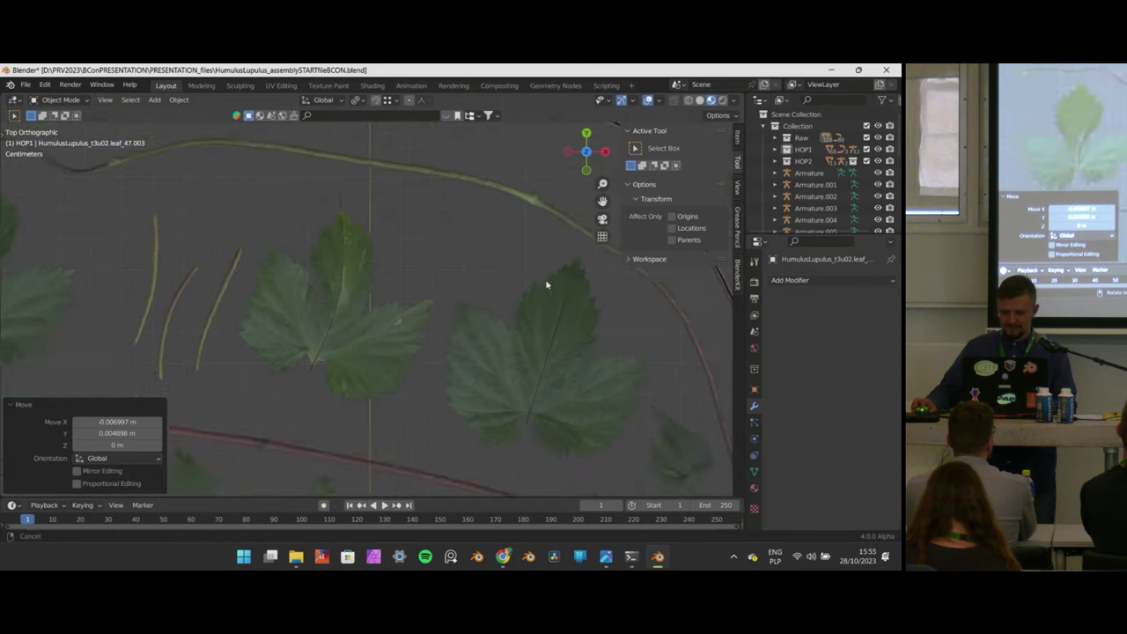
scroll(509, 326, "down", 12)
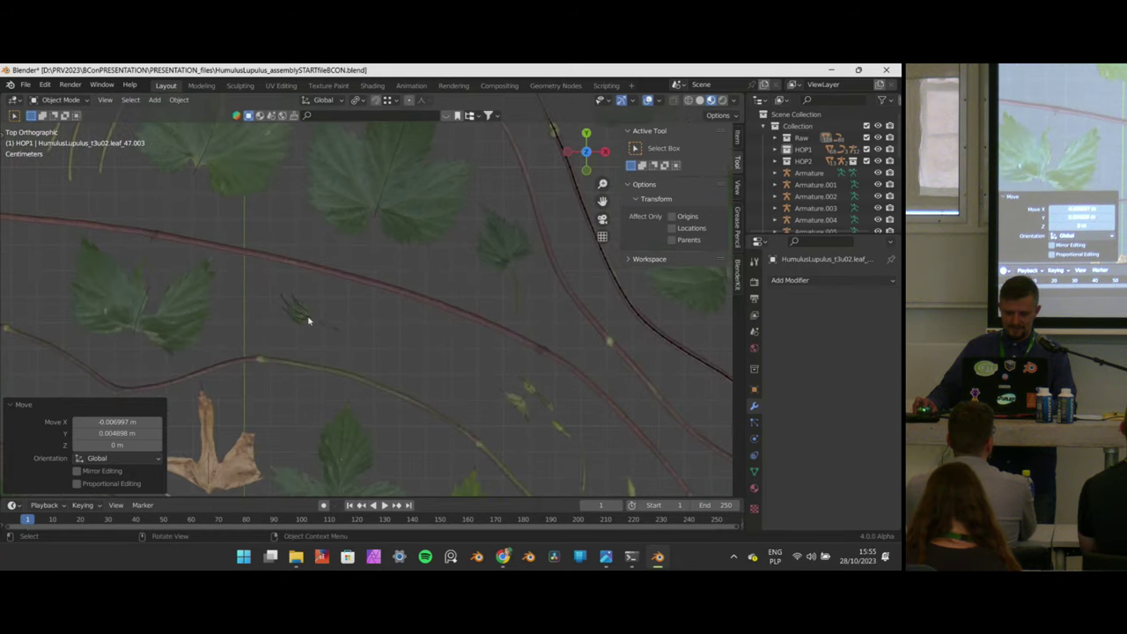
Move the copied lobed leaf down onto the stem node just behind the wavy stem's tip.
middle_click_drag(497, 296, 474, 261, "shift")
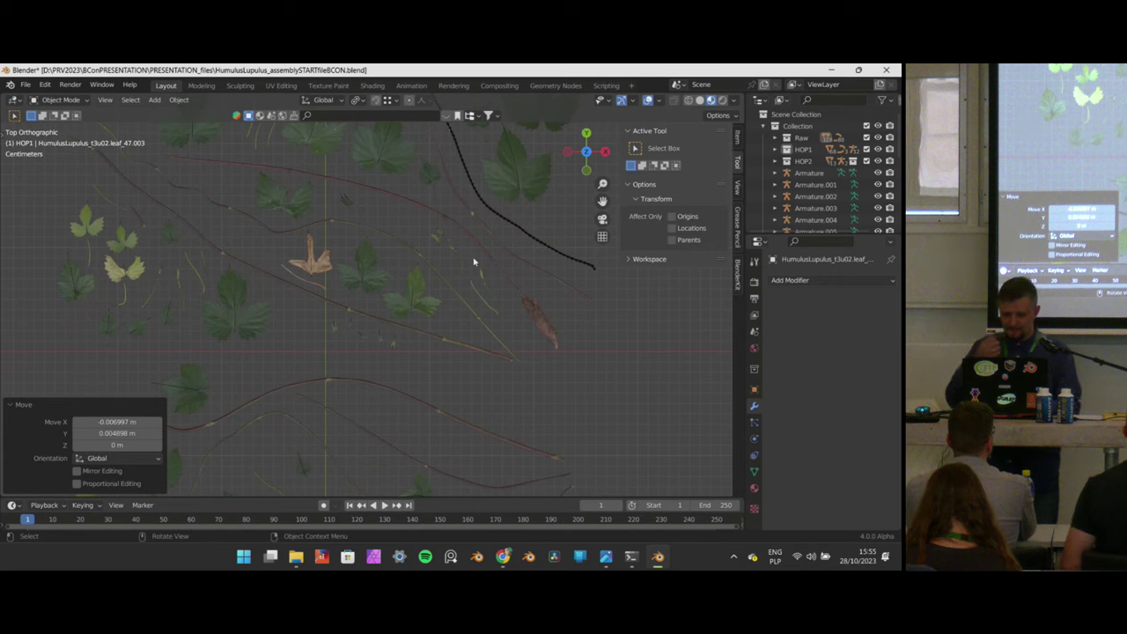
scroll(507, 273, "down", 5)
middle_click_drag(361, 309, 704, 249, "shift")
scroll(432, 214, "up", 1)
middle_click_drag(193, 260, 429, 226, "shift")
scroll(421, 270, "up", 6)
scroll(415, 295, "down", 4)
key("g")
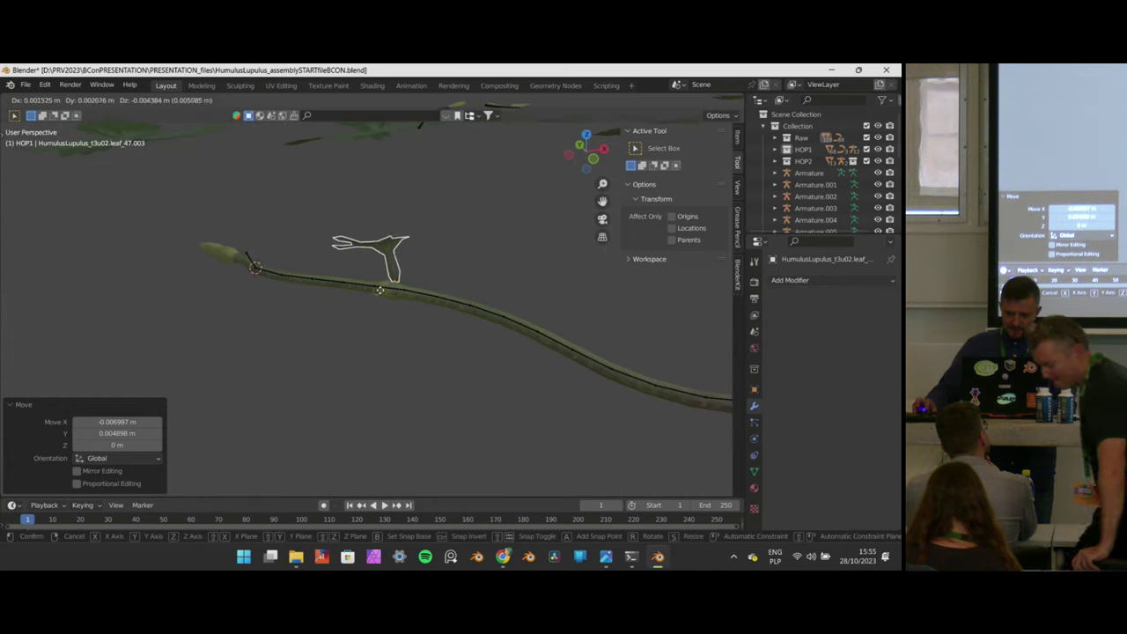
left_click(393, 297)
scroll(420, 289, "up", 1)
key("g")
left_click(422, 291)
Seat the leaf's stalk base precisely on the stem node, then rotate the leaf about -21.8° in a side view.
middle_click_drag(423, 290, 360, 320)
key("KP_7")
key("g")
left_click(352, 363)
middle_click_drag(420, 428, 448, 336)
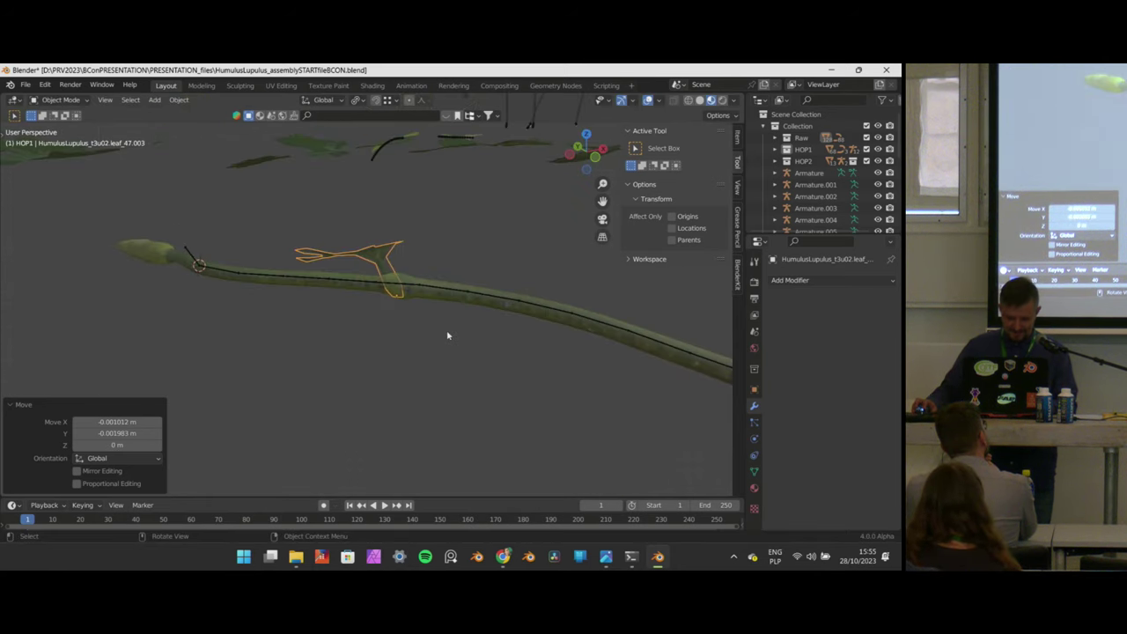
key("g")
left_click(460, 267)
middle_click_drag(460, 266, 526, 320)
key("r")
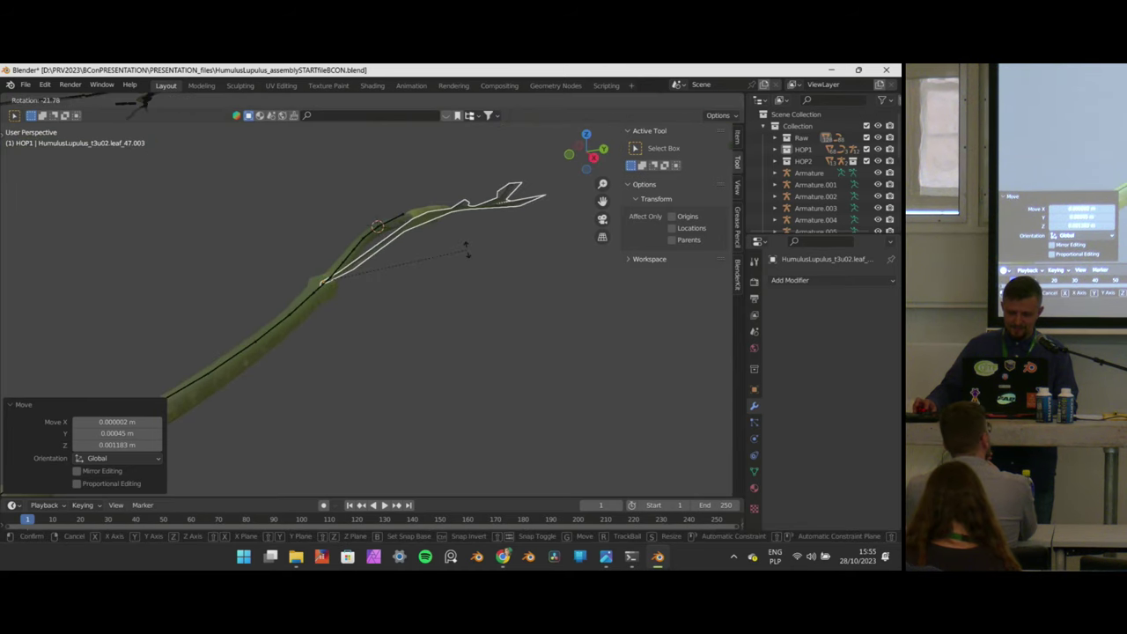
left_click(467, 250)
Duplicate the leaf in place, rotate the copy about 107° in top view to the stem's opposite side, and tilt it freely.
key("KP_7")
key("shift+d")
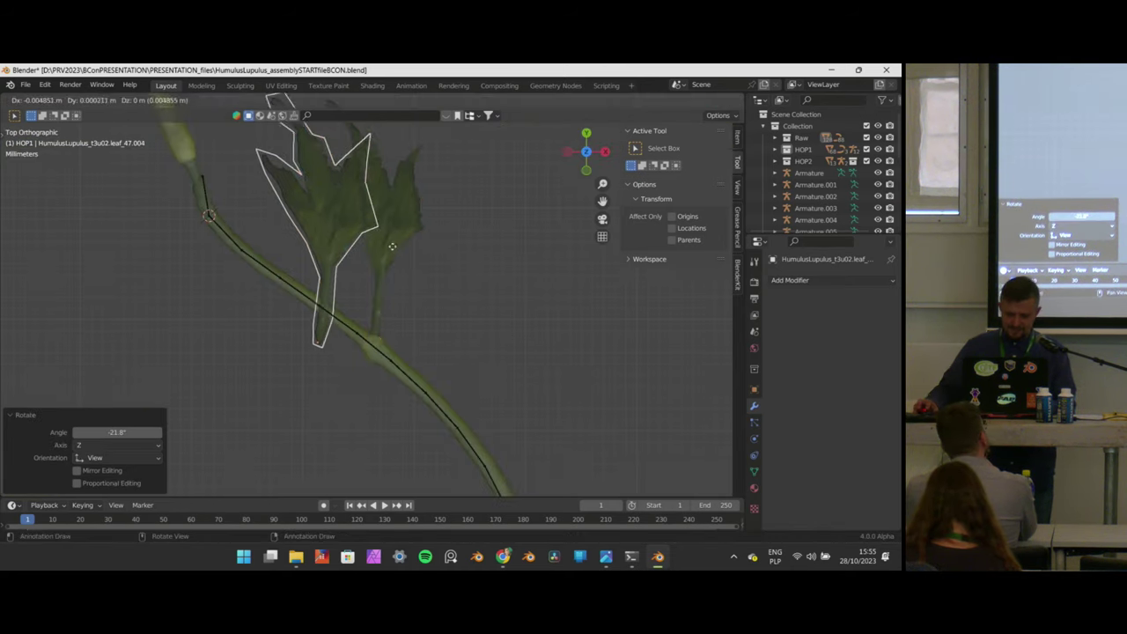
right_click(443, 278)
key("r")
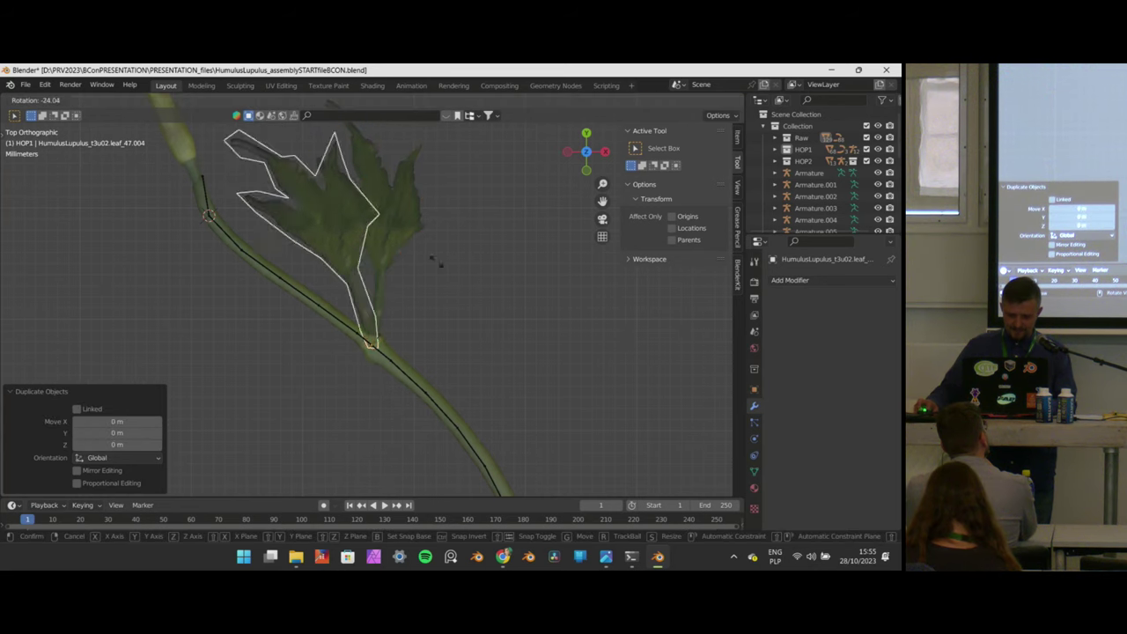
left_click(352, 355)
middle_click_drag(353, 355, 418, 350)
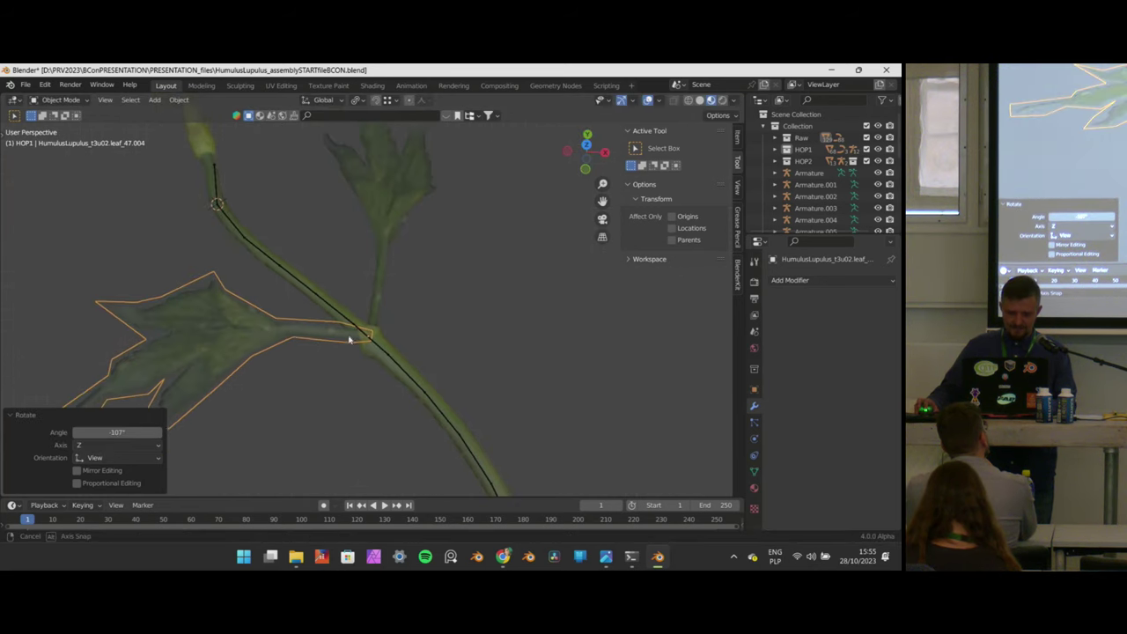
key("r")
key("r")
left_click(418, 327)
Reshape the duplicated leaf's outer lobes by moving their vertices in Edit Mode with Sharp proportional editing.
key("Tab")
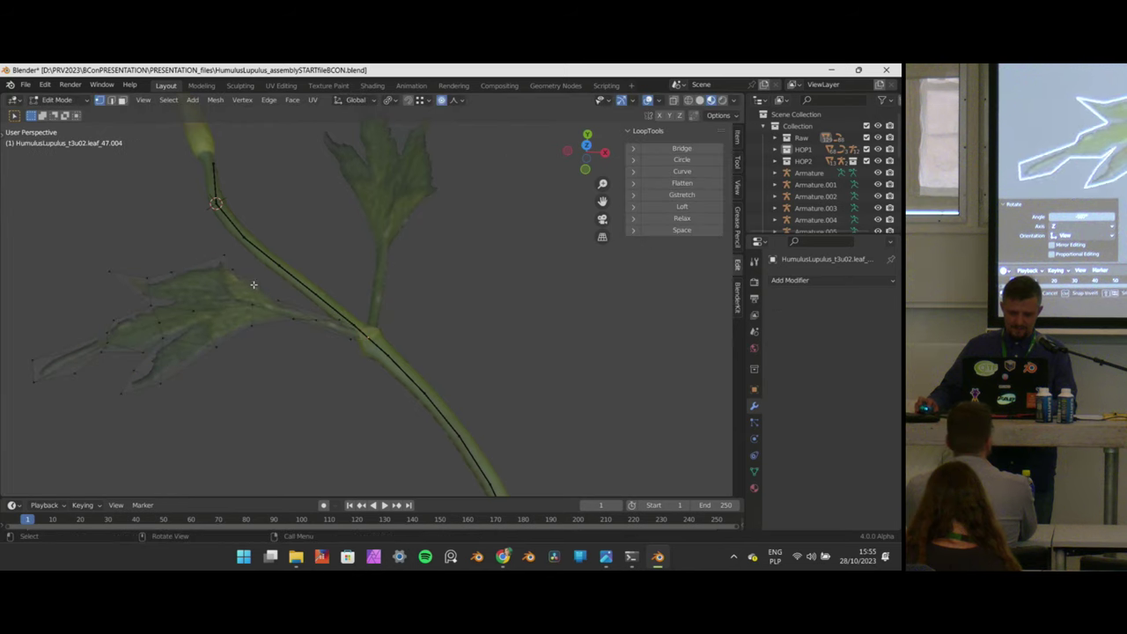
left_click_drag(168, 227, 246, 280)
key("g")
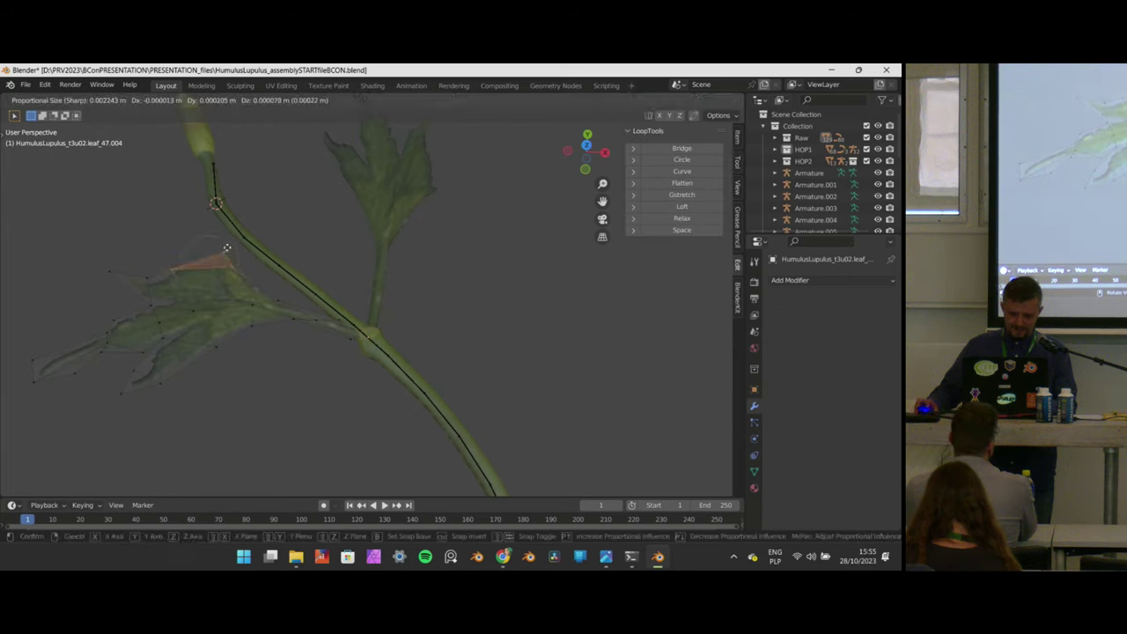
left_click(231, 262)
left_click_drag(67, 238, 162, 302)
key("g")
left_click(133, 284)
key("g")
left_click(115, 315)
middle_click_drag(115, 315, 425, 423)
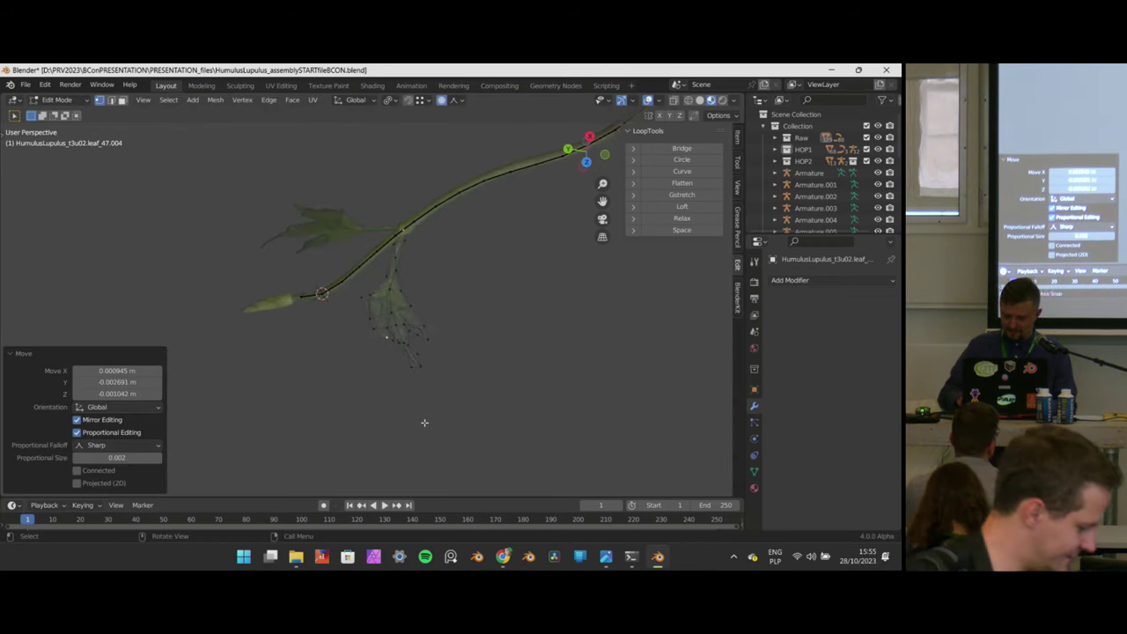
Refine the duplicated leaf's lobe shape in top view with small proportional vertex moves, and return to Object Mode.
key("KP_7")
scroll(420, 420, "up", 3)
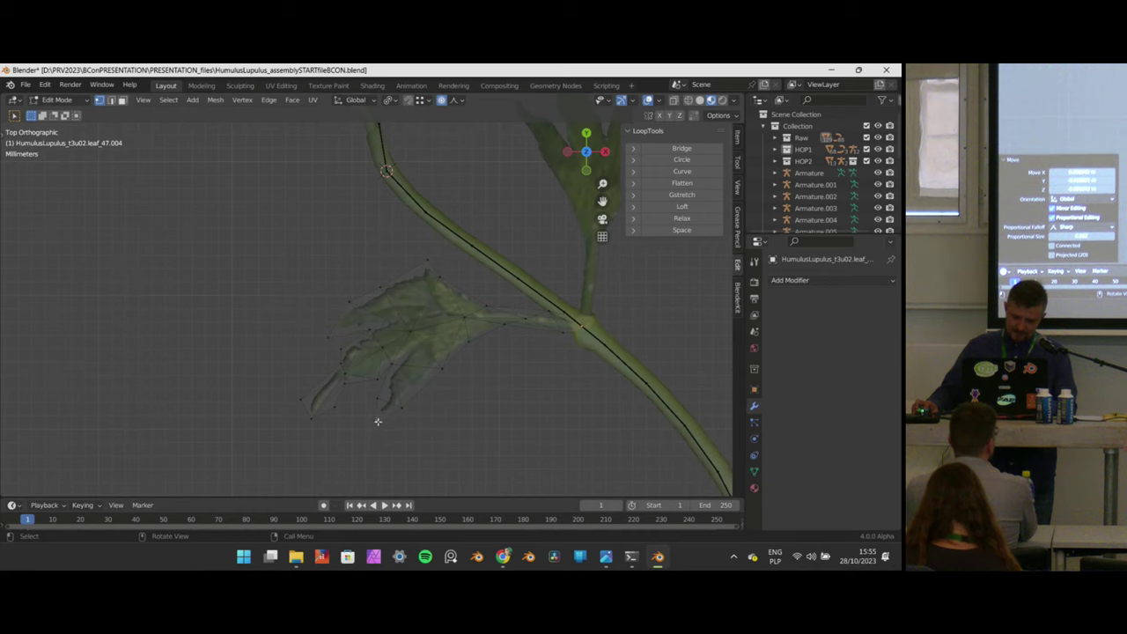
key("g")
left_click(396, 431)
key("g")
left_click(378, 377)
key("g")
scroll(376, 373, "up", 3)
left_click(373, 365)
scroll(473, 349, "down", 2)
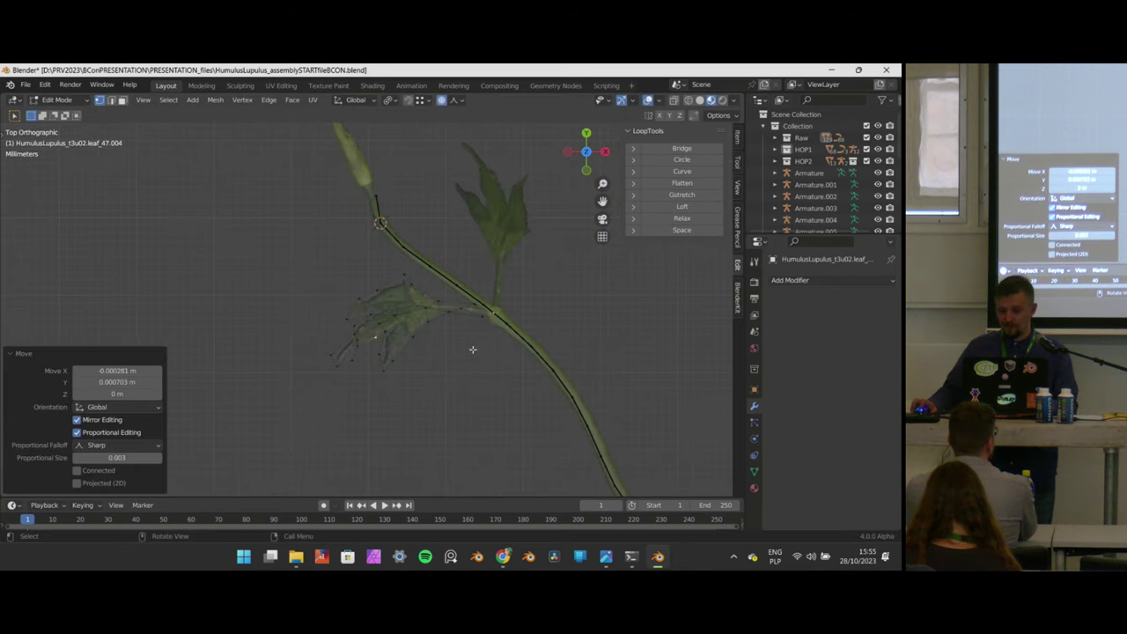
middle_click_drag(491, 396, 434, 266)
scroll(441, 304, "down", 3)
key("Tab")
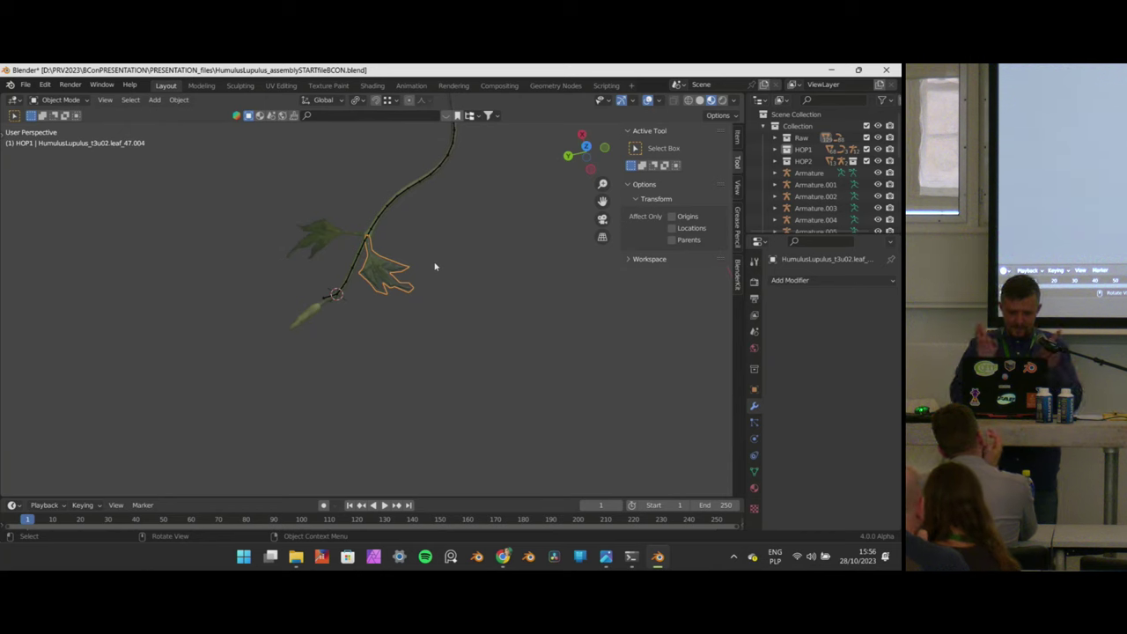
Parent the duplicated, reshaped leaf to the stem's armature using the Bone option.
middle_click_drag(372, 249, 327, 289)
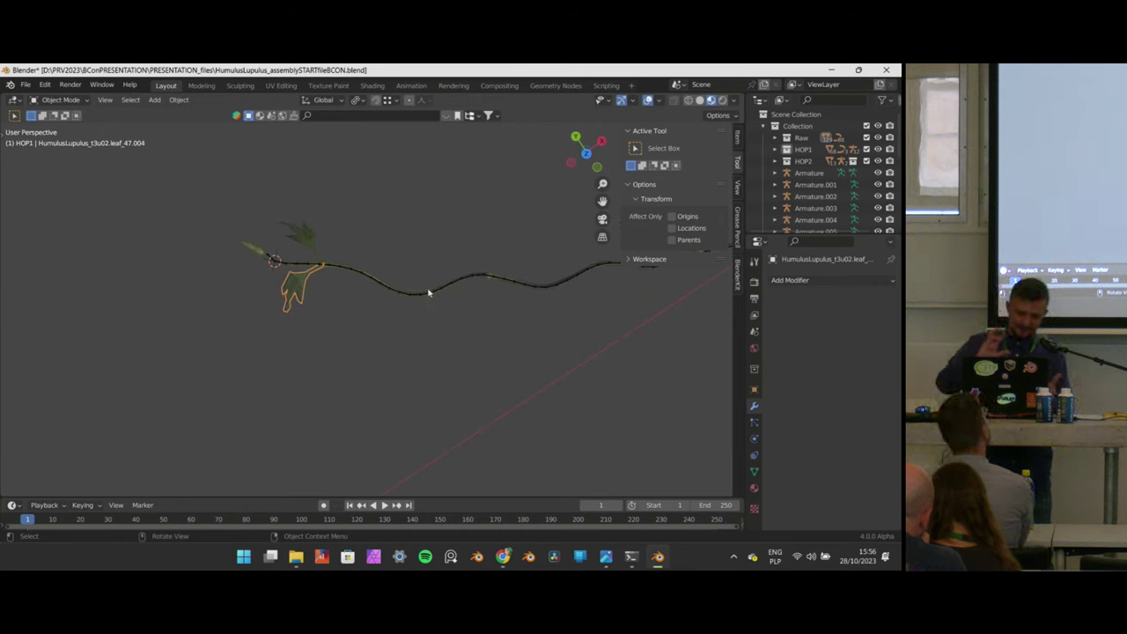
middle_click_drag(547, 218, 362, 205)
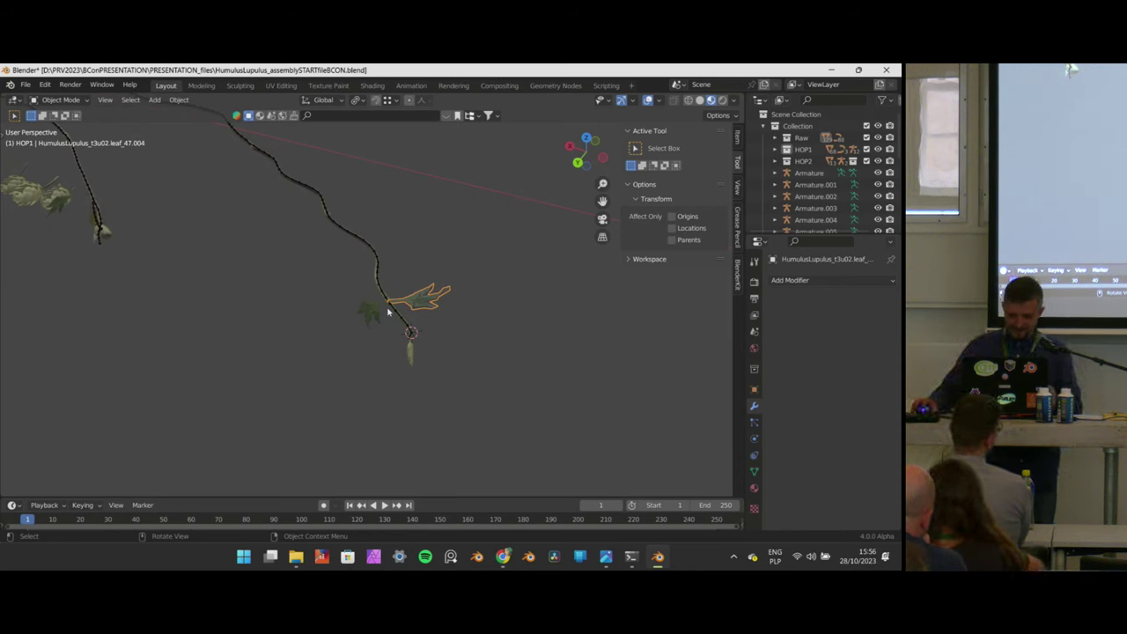
scroll(388, 311, "up", 7)
middle_click_drag(433, 297, 400, 355)
scroll(495, 301, "up", 4)
scroll(493, 302, "down", 3)
scroll(450, 284, "up", 4)
left_click(361, 394)
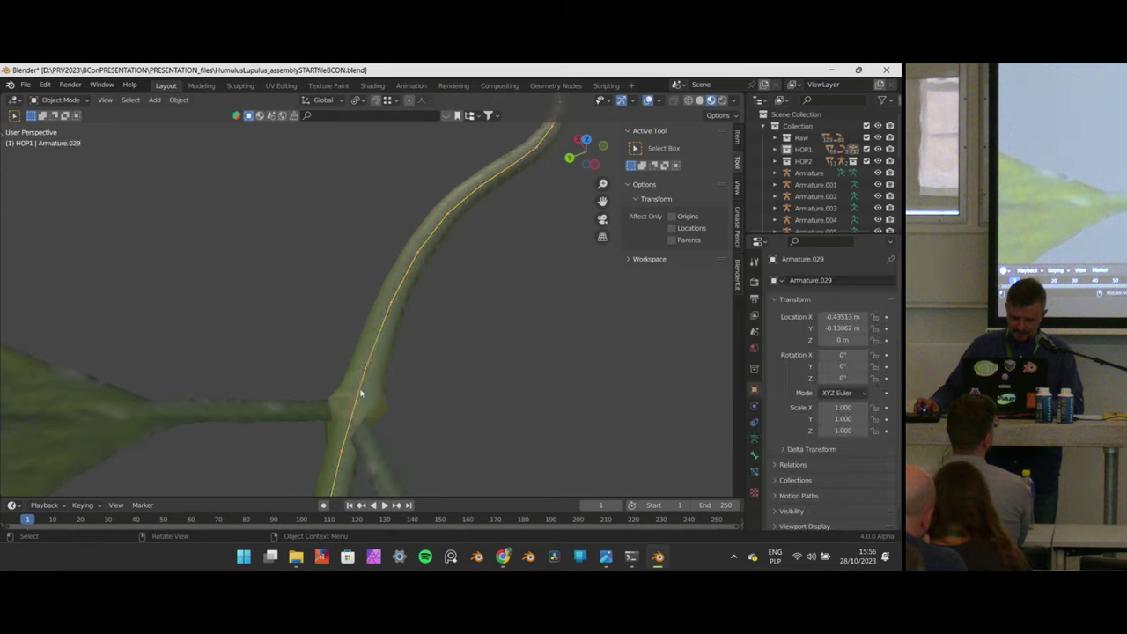
scroll(365, 378, "down", 3)
left_click(375, 355, "shift")
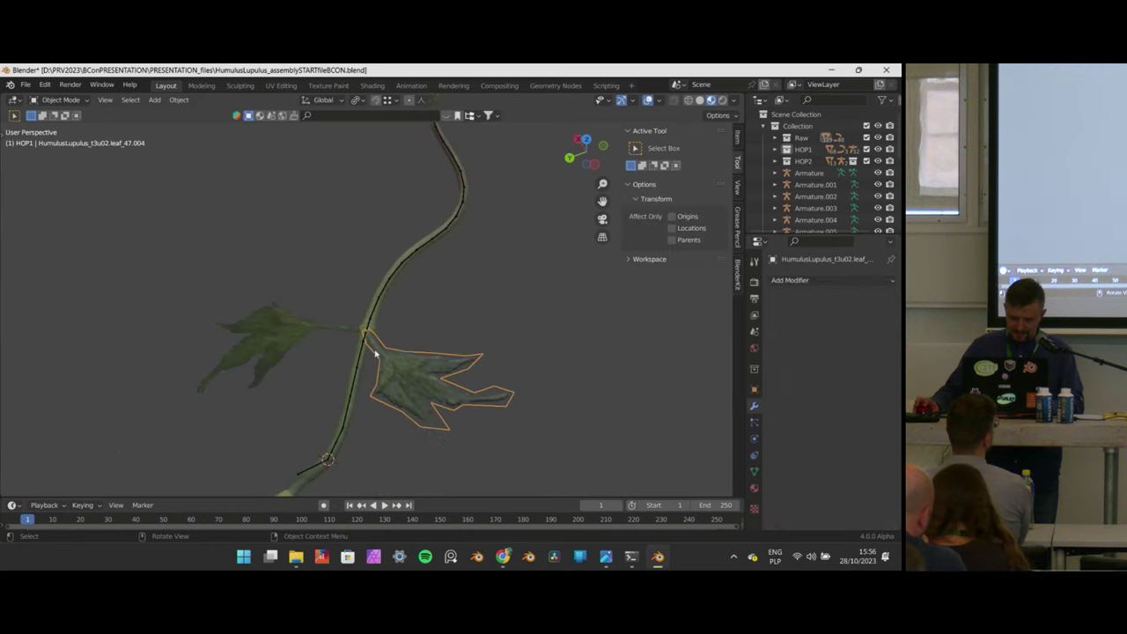
scroll(368, 353, "up", 4)
key("ctrl+p")
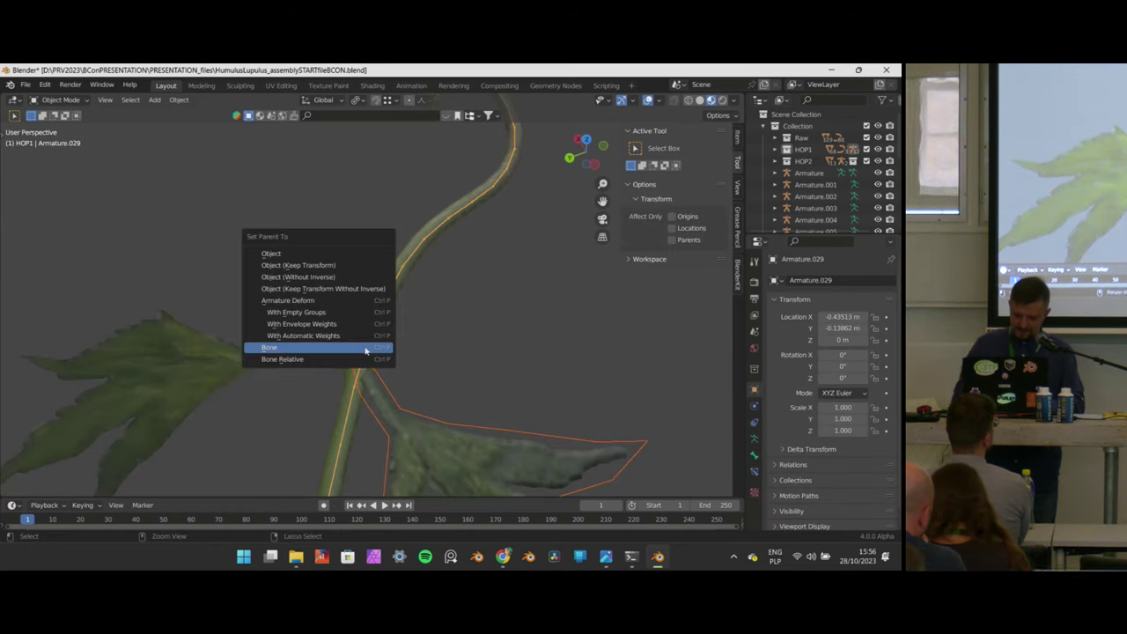
left_click(363, 349)
Parent the other lobed leaf at the same node to the stem's armature using the Bone option.
left_click(312, 358)
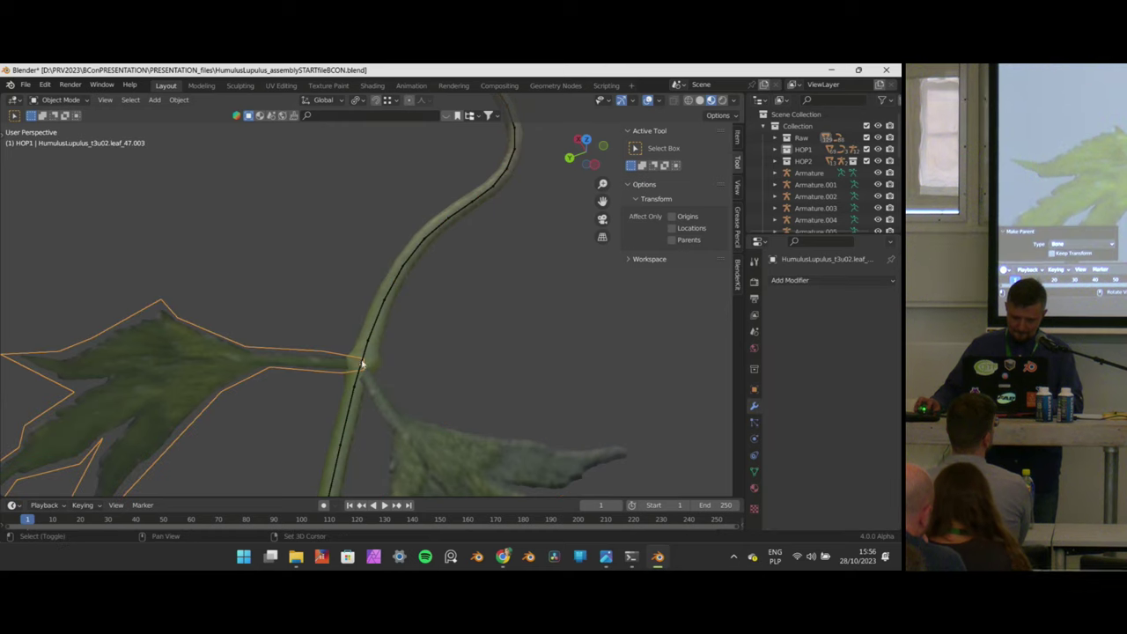
key("ctrl+p")
left_click(361, 357)
middle_click_drag(361, 357, 373, 303)
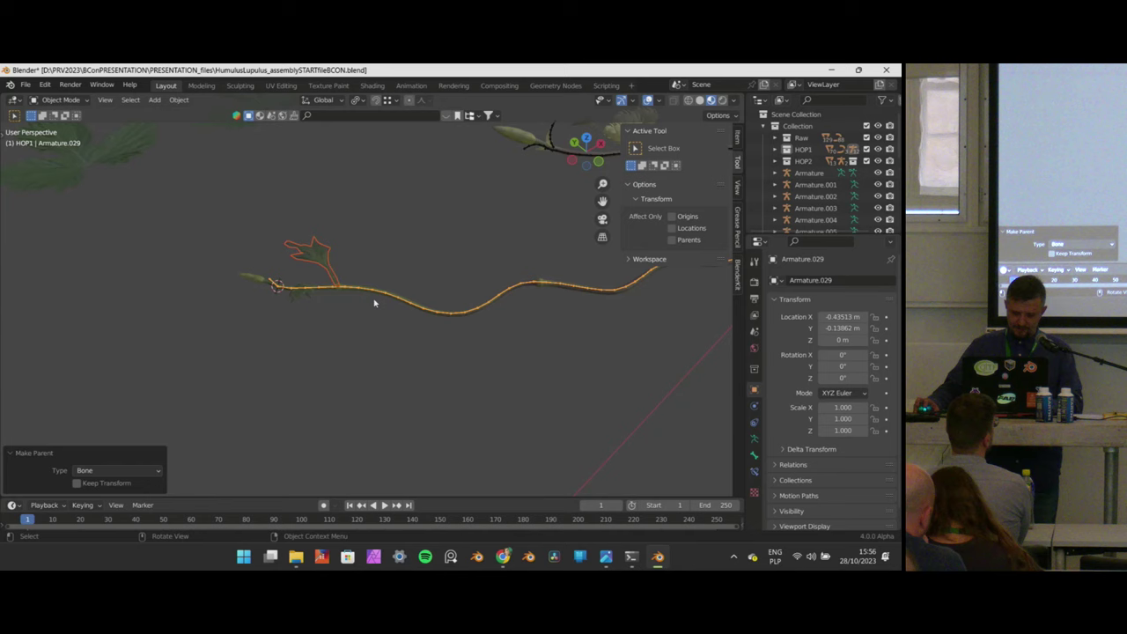
key("Tab")
key("r")
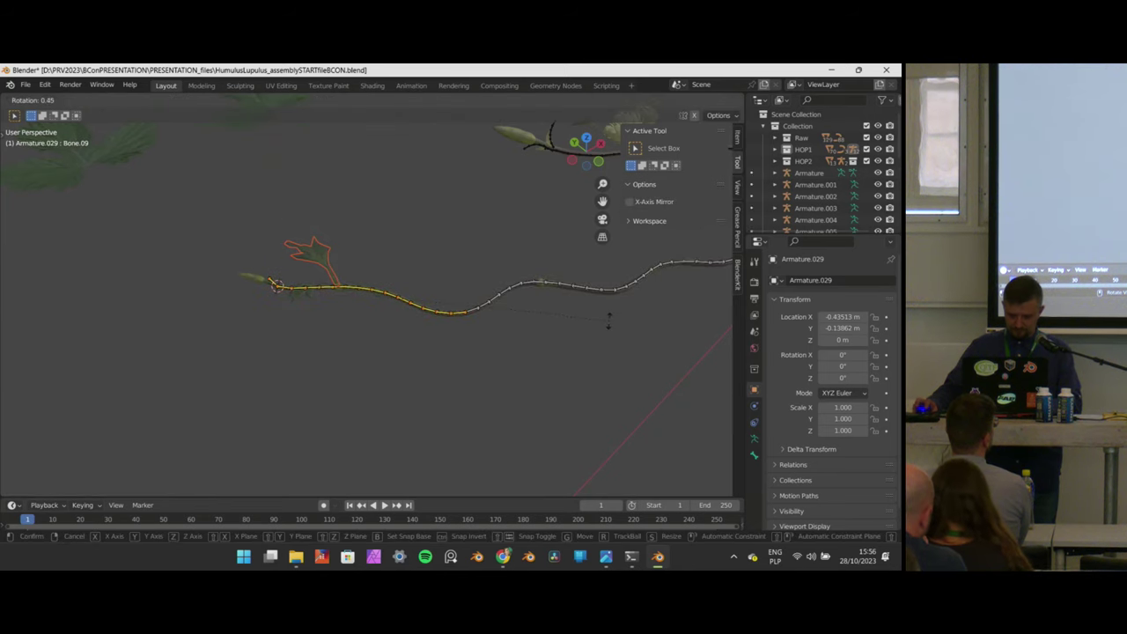
key("Escape")
Try to separate the selected bones near the stem's tip from the armature, and undo the separation.
key("p")
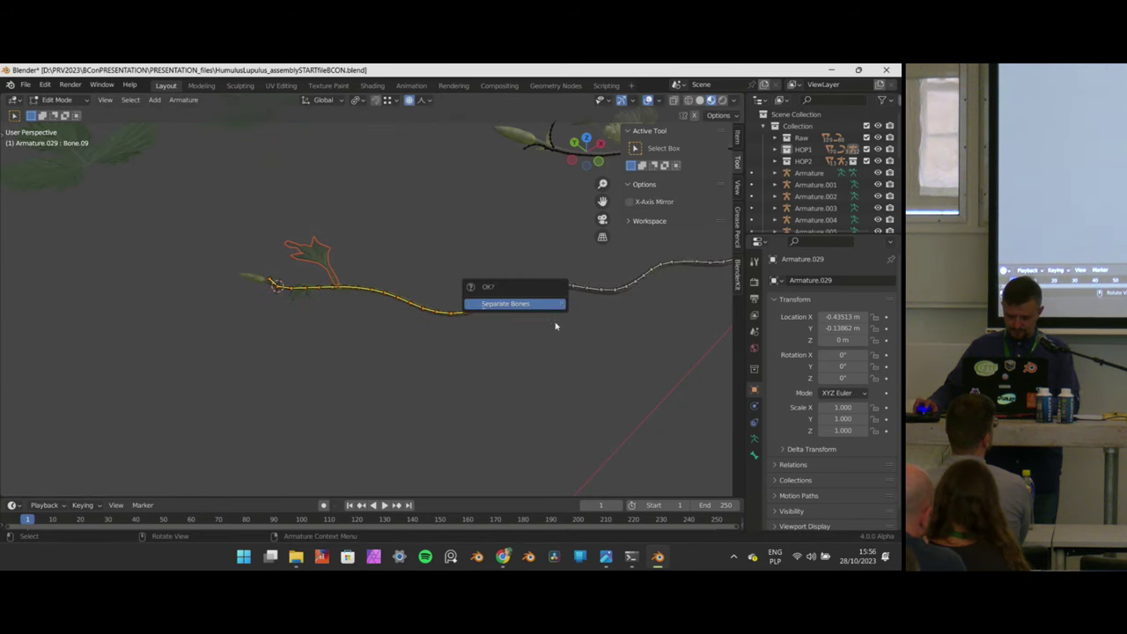
key("Return")
scroll(490, 350, "down", 1)
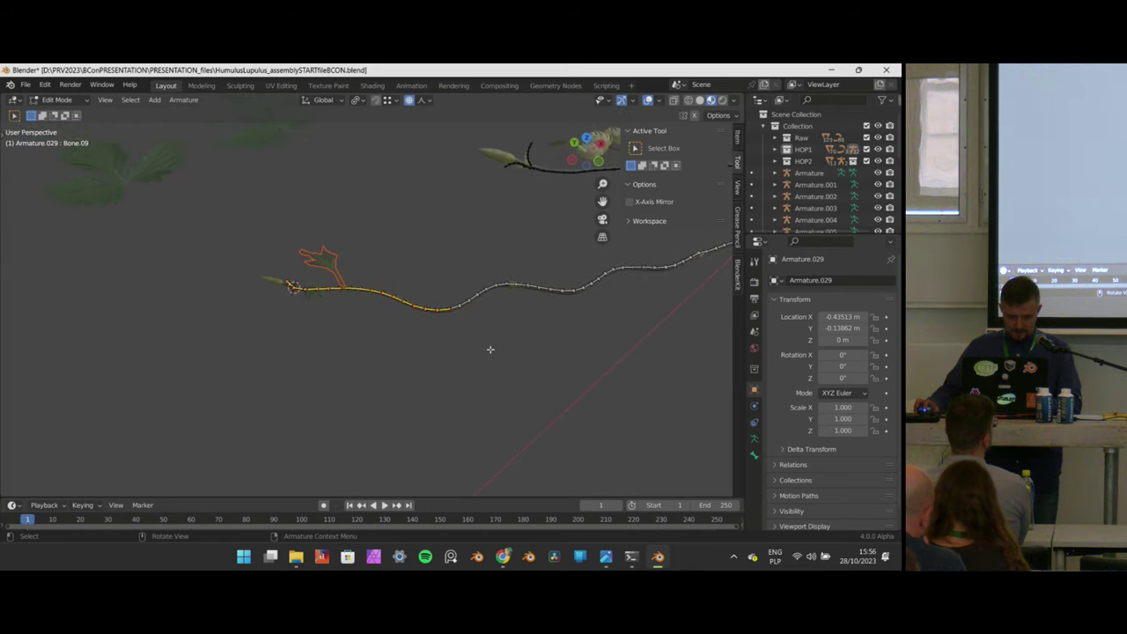
key("p")
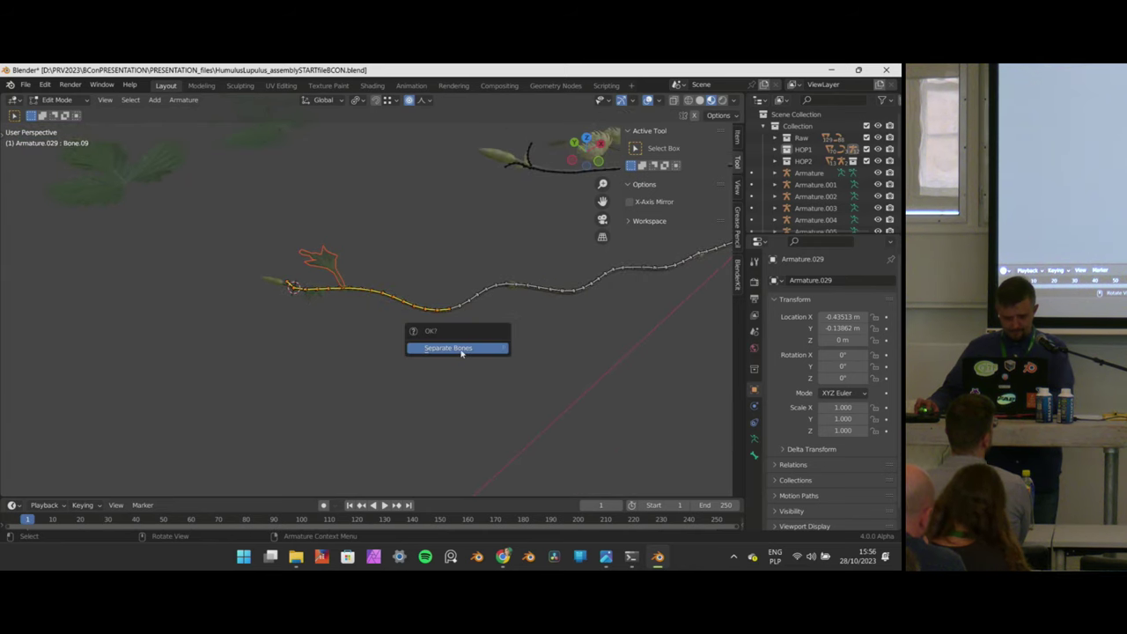
left_click(462, 350)
key("ctrl+z")
Switch the stem's armature to Pose Mode with the bones near its tip selected.
scroll(466, 336, "up", 4)
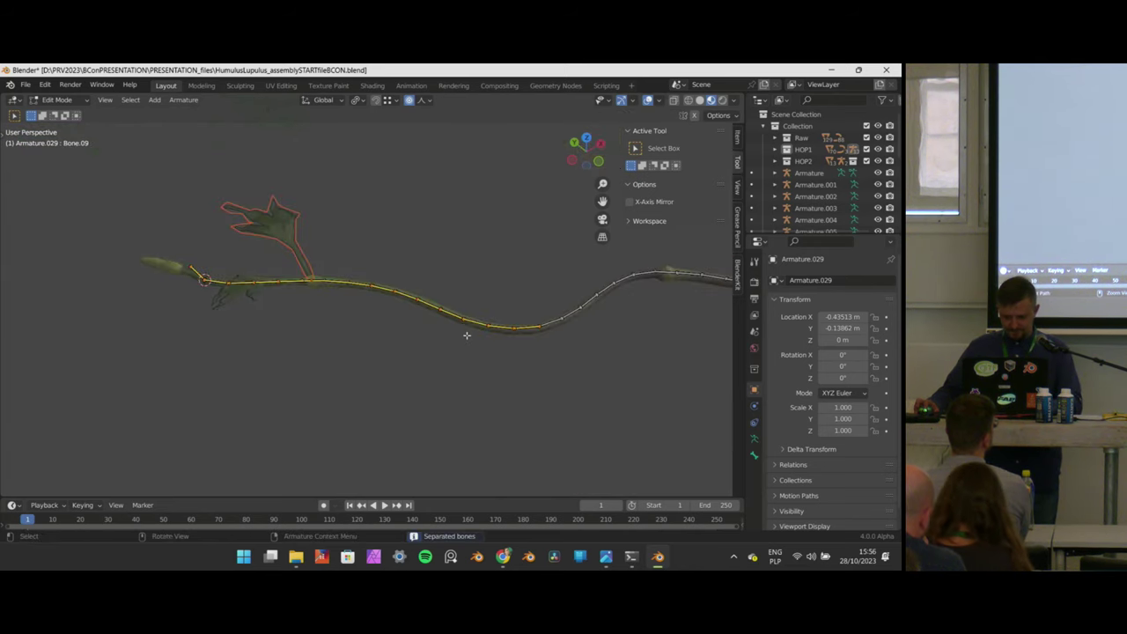
scroll(486, 337, "down", 2)
scroll(515, 343, "down", 2)
key("ctrl+Tab")
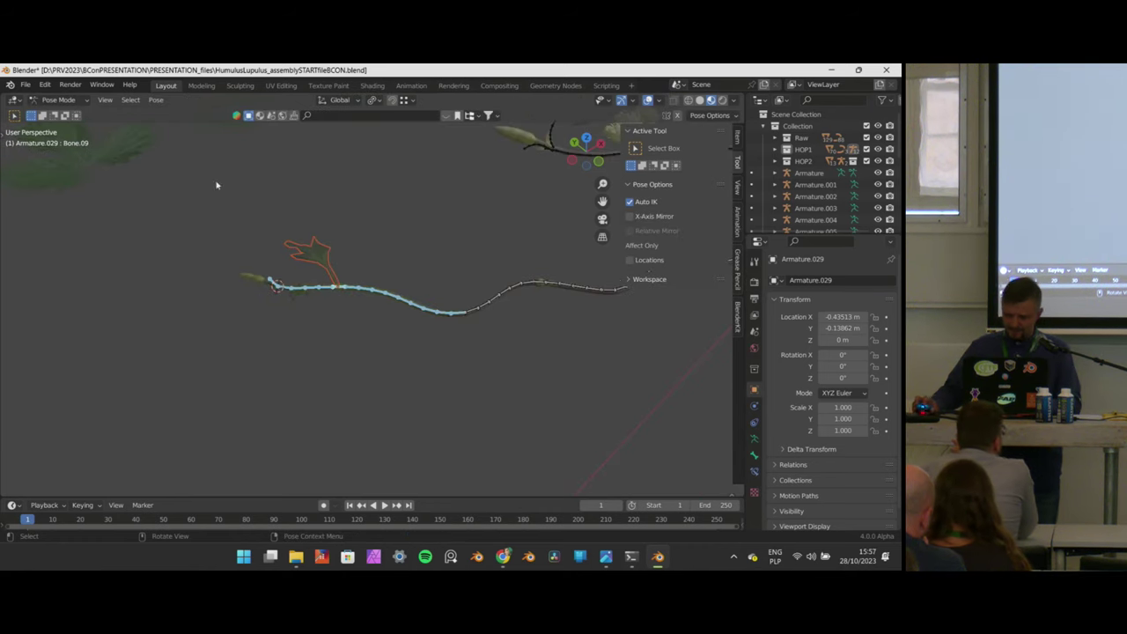
scroll(397, 324, "up", 4)
scroll(388, 318, "down", 2)
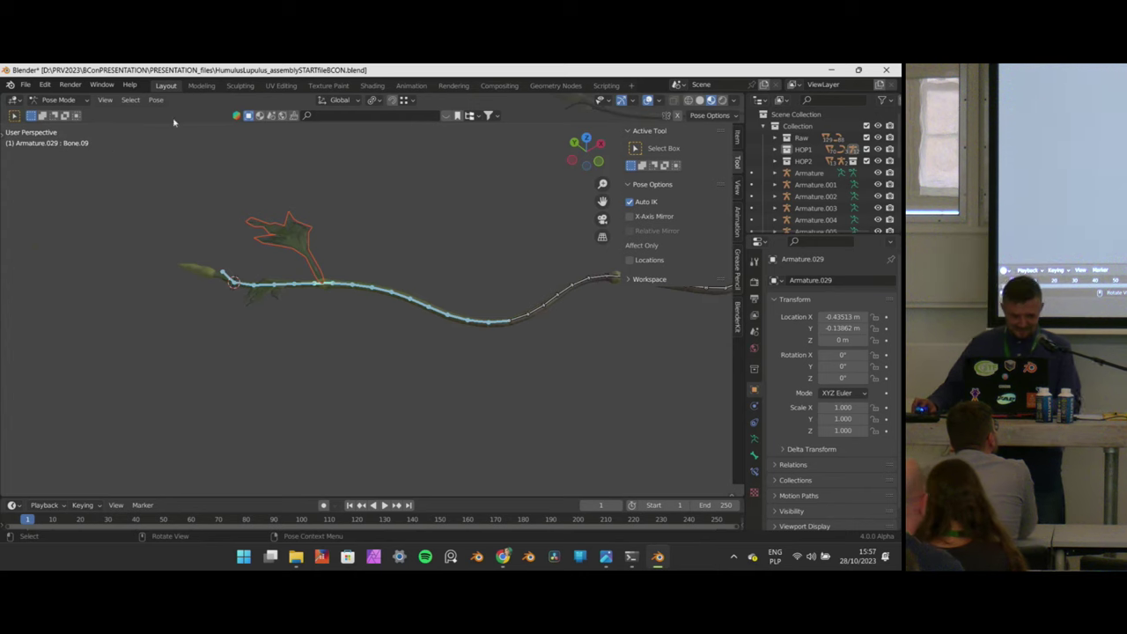
scroll(495, 278, "up", 1)
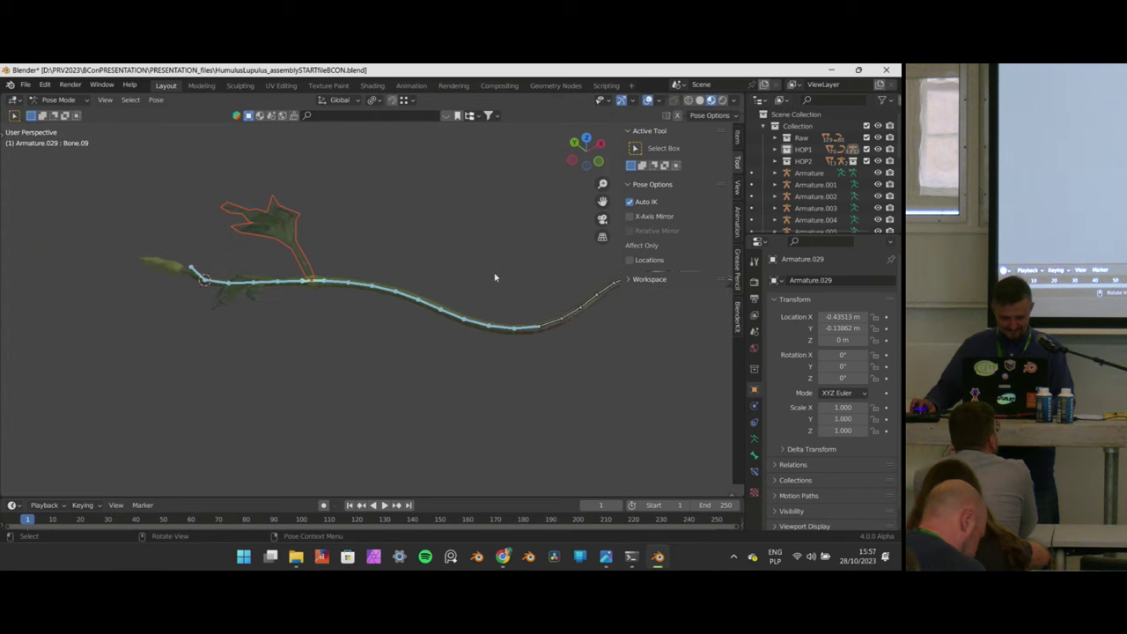
key("r")
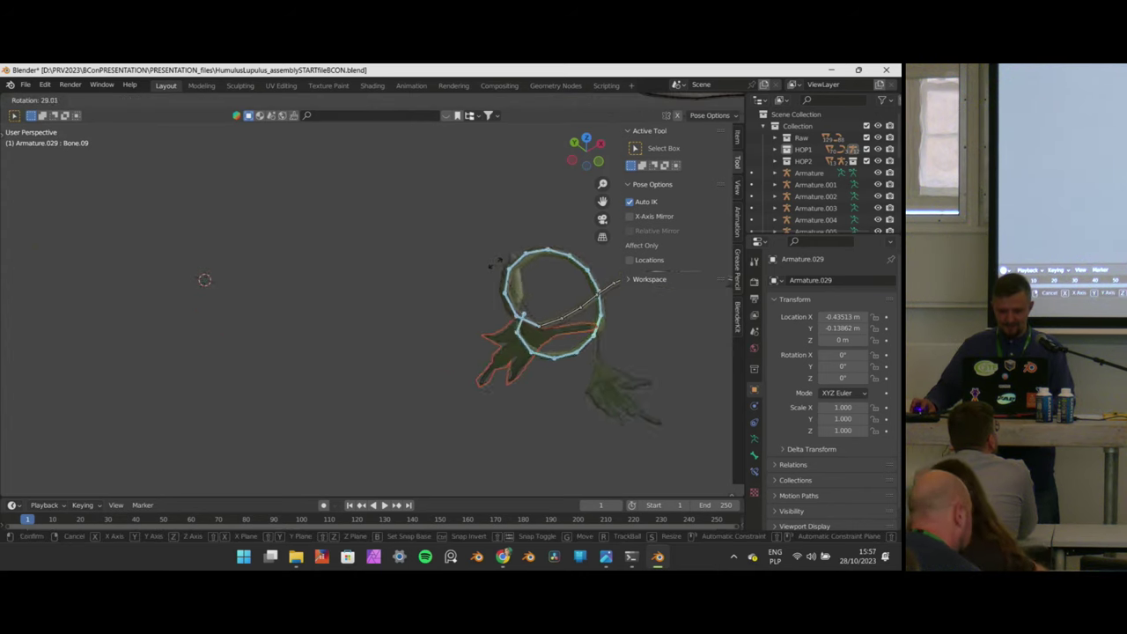
right_click(493, 237)
Rotate the selected bones of the stem's upper end by -0.599° in the view plane.
middle_click_drag(493, 237, 476, 307)
key("r")
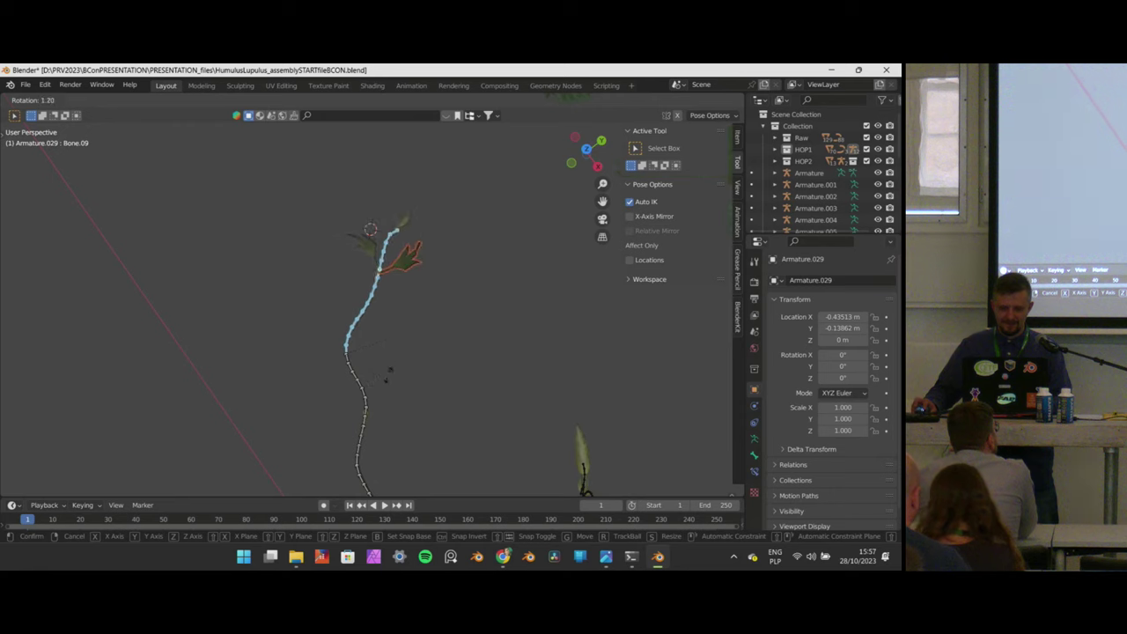
left_click(398, 329)
key("s")
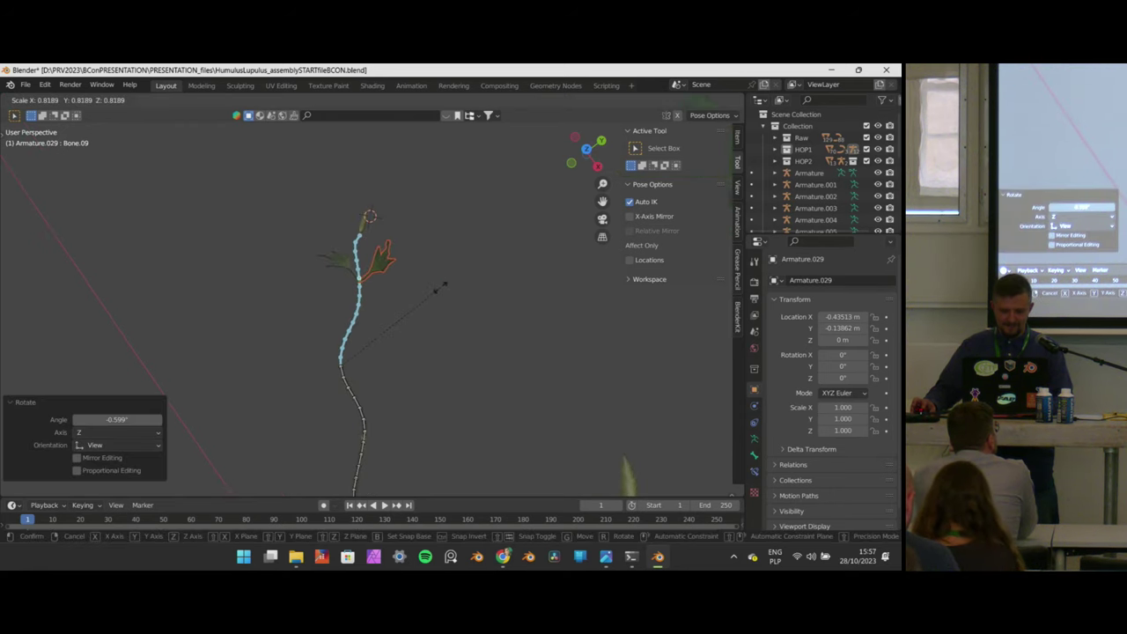
right_click(424, 291)
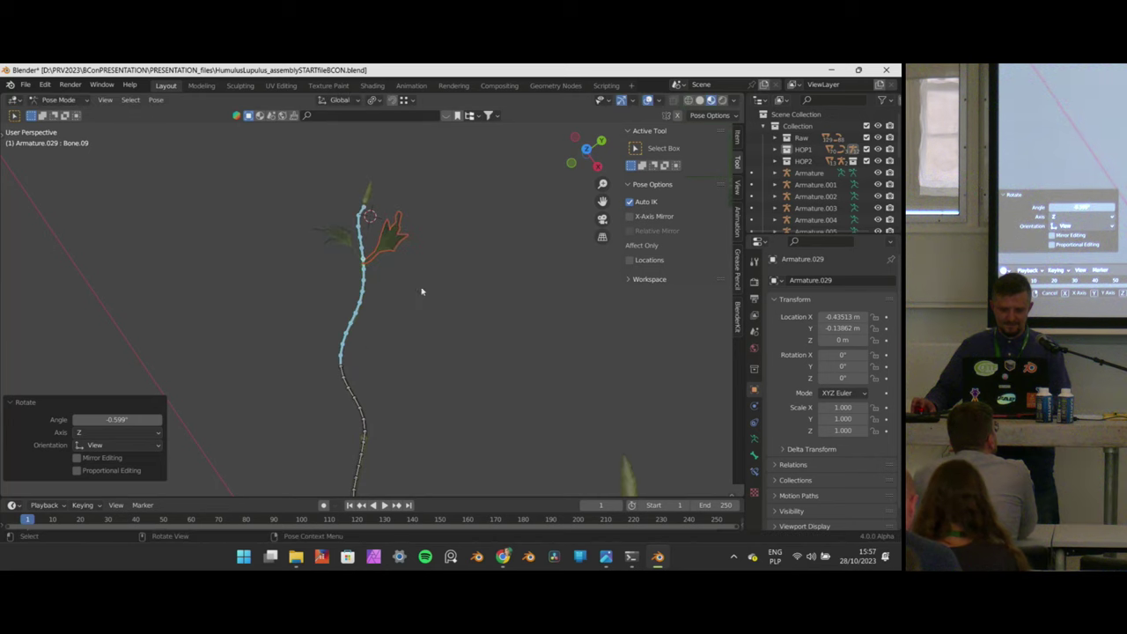
scroll(401, 268, "up", 5)
left_click(350, 218)
key("s")
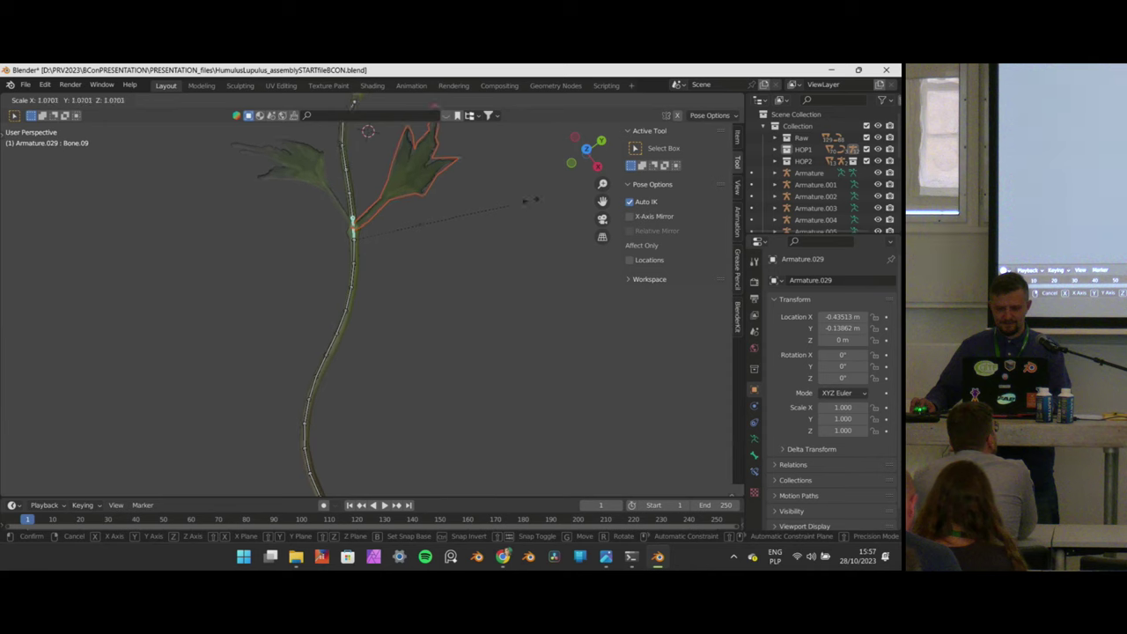
right_click(531, 199)
Examine the joint where the two leaves meet the stem near its tip, both close up and from farther away.
scroll(352, 201, "up", 2)
scroll(370, 208, "down", 2)
middle_click_drag(385, 212, 390, 271, "shift")
scroll(432, 207, "down", 1)
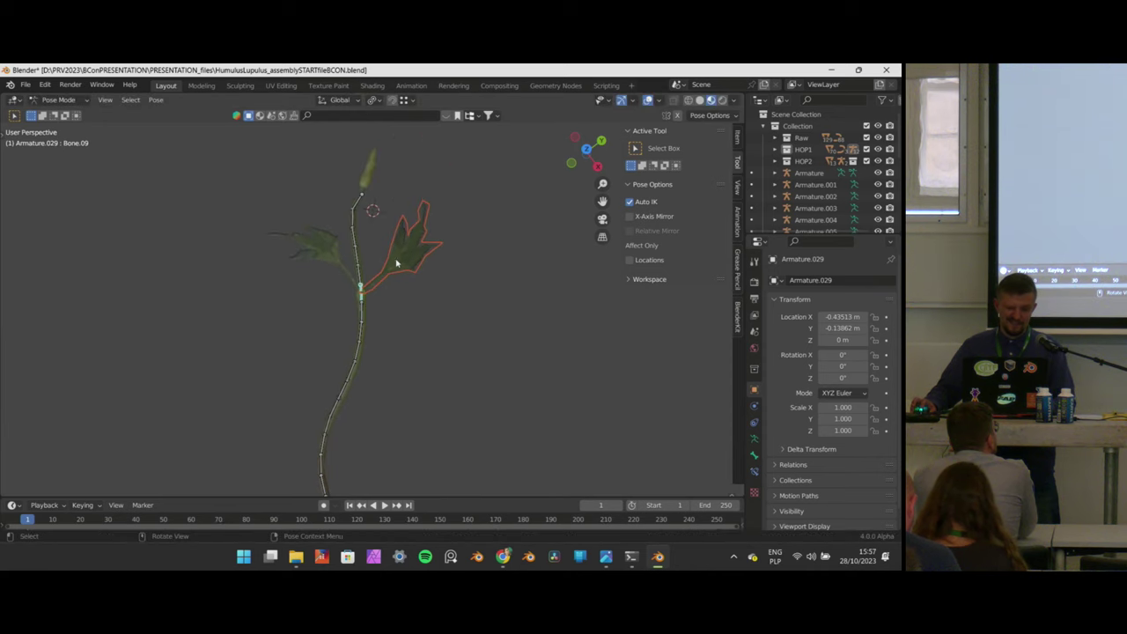
scroll(431, 264, "down", 3)
scroll(373, 276, "up", 9)
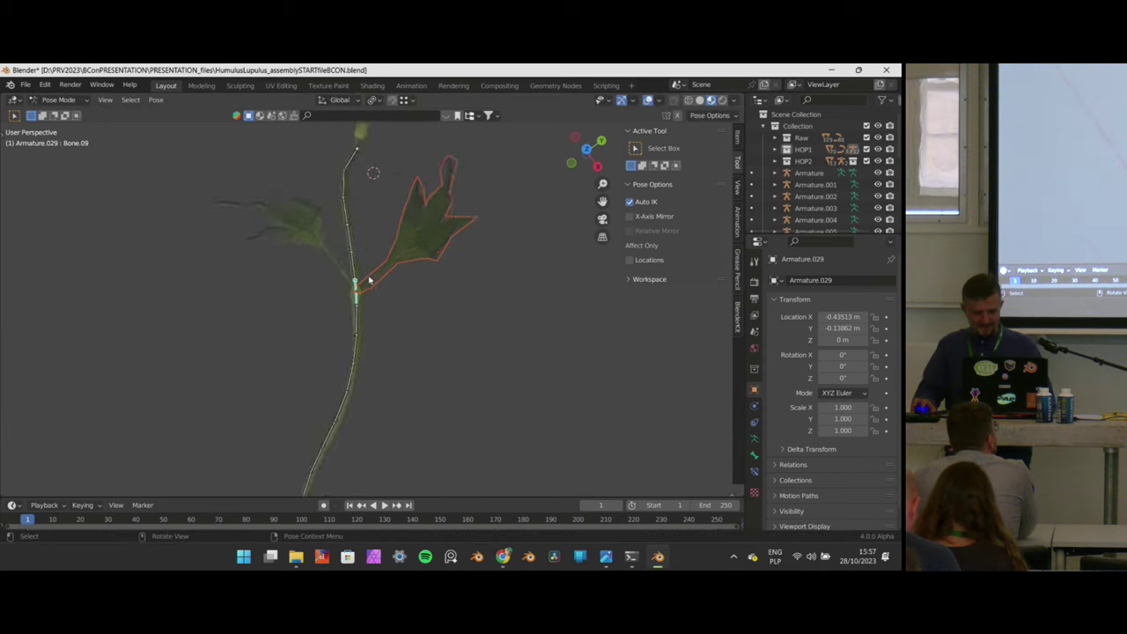
scroll(429, 199, "down", 6)
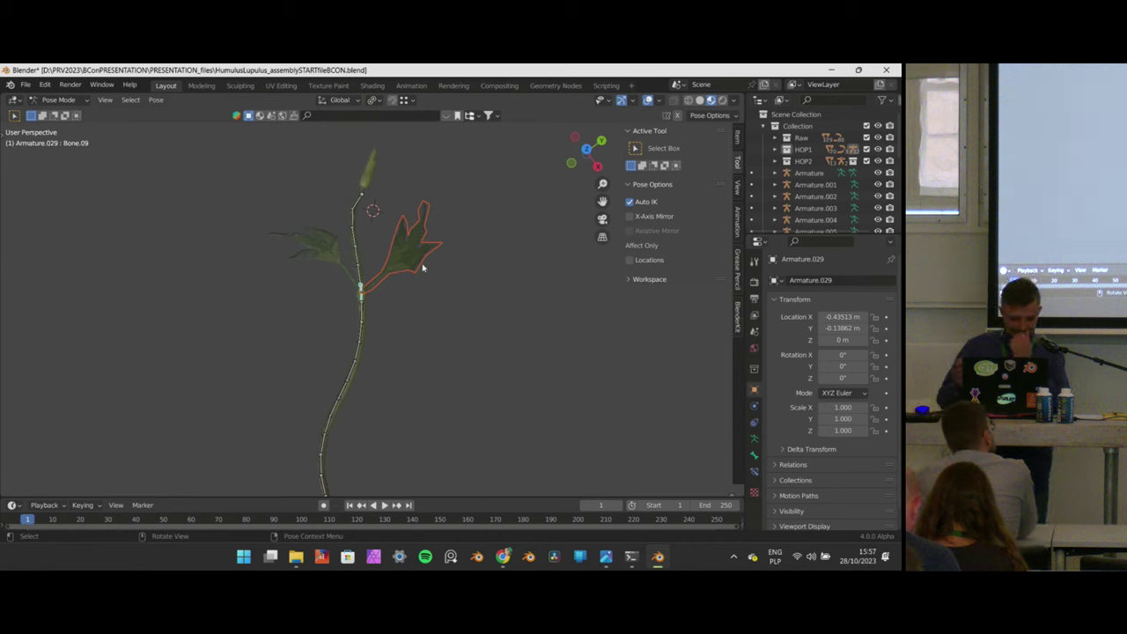
scroll(397, 246, "up", 4)
scroll(354, 179, "down", 5)
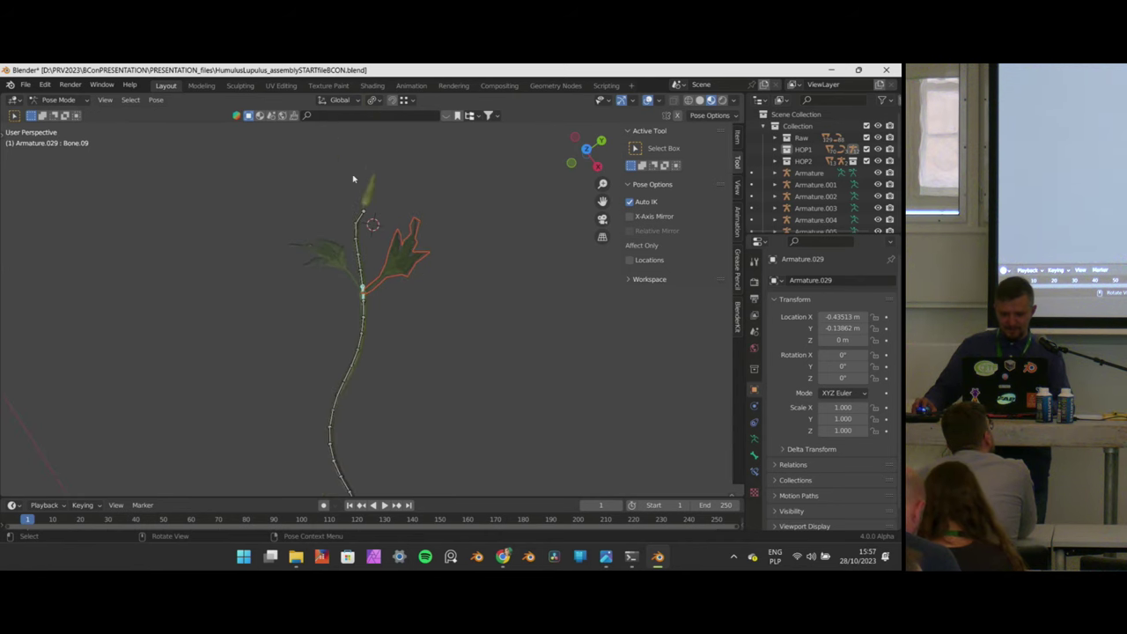
middle_click_drag(408, 258, 407, 295)
Switch the stem's armature to Object Mode and view the row of separate leaves from the top.
key("ctrl+Tab")
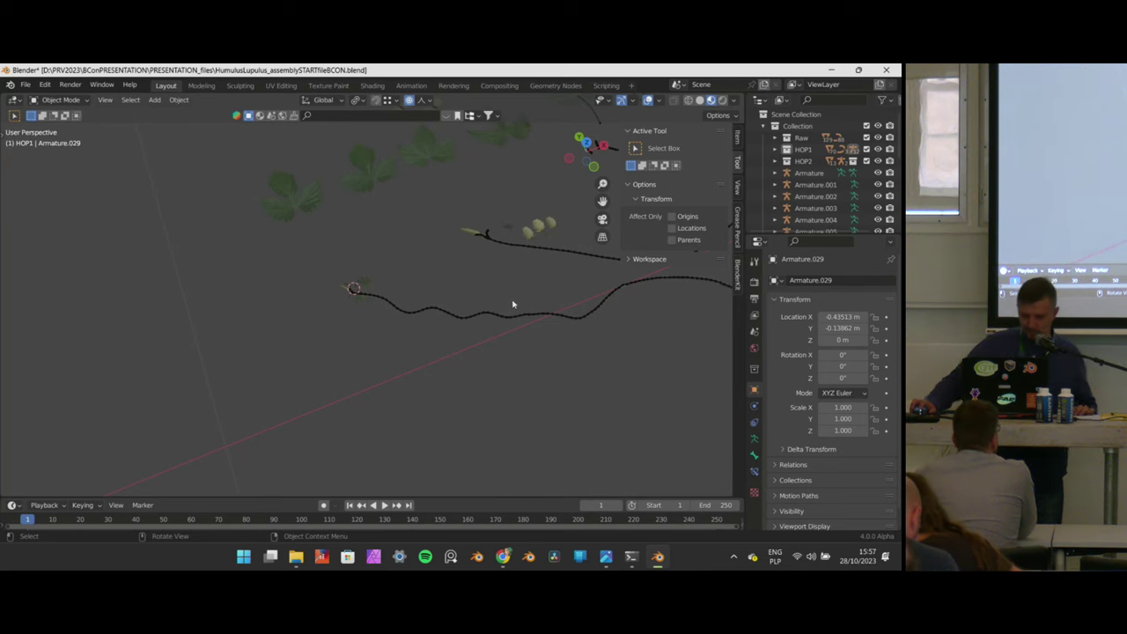
middle_click_drag(383, 351, 464, 307)
scroll(388, 279, "up", 9)
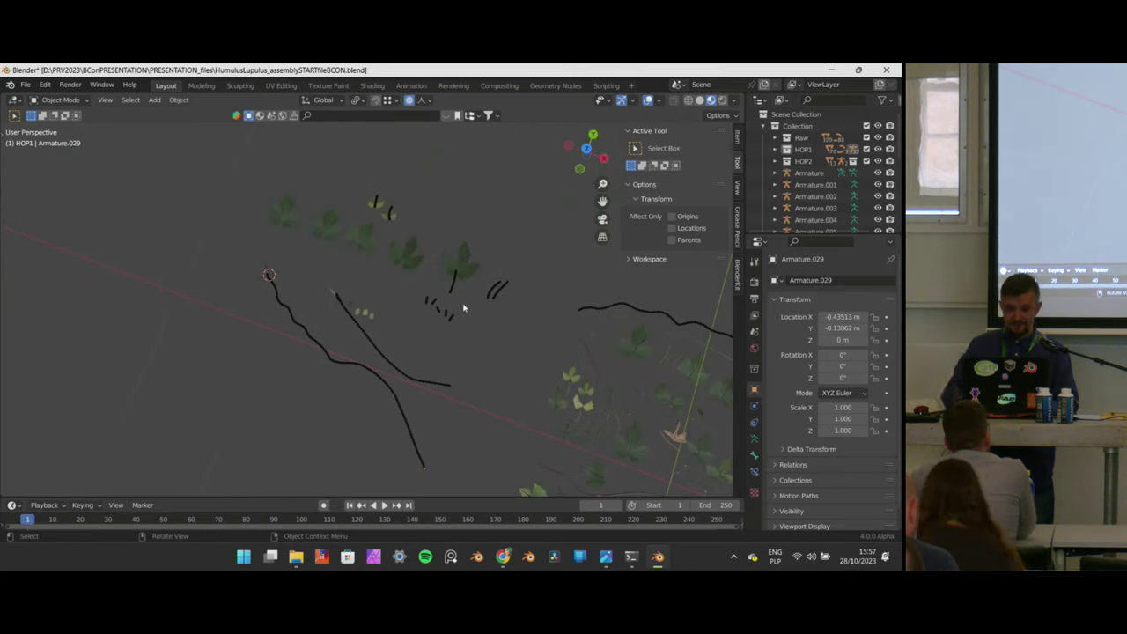
key("KP_7")
scroll(463, 272, "up", 6)
middle_click_drag(405, 300, 334, 338, "shift")
scroll(334, 338, "down", 2)
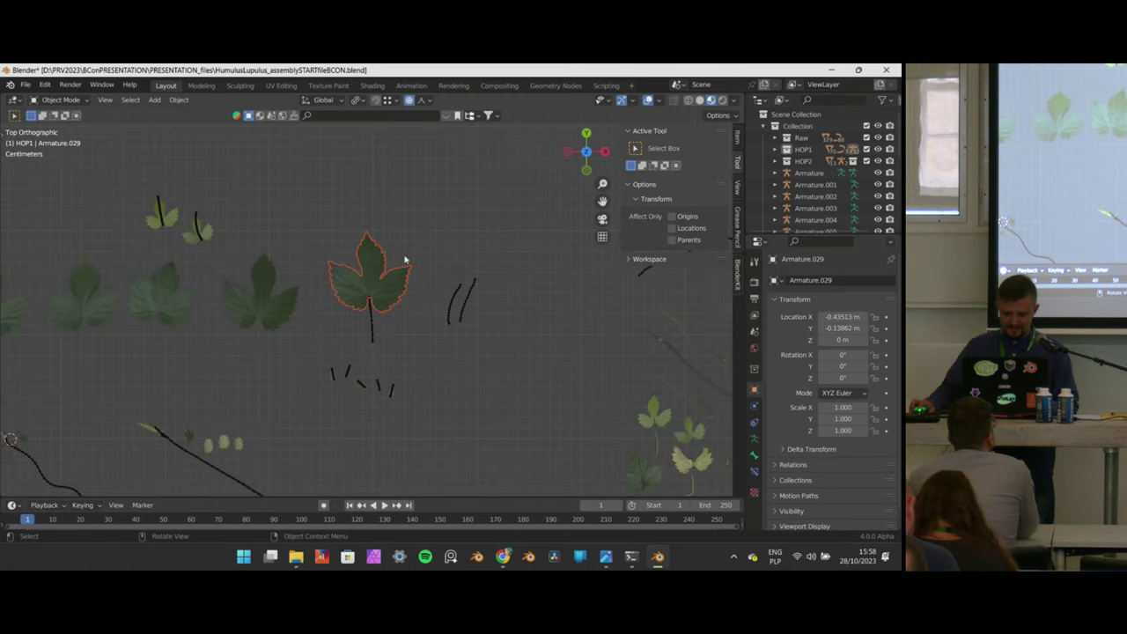
Select the armature of the small light-green leaf above the row of large leaves.
scroll(407, 257, "up", 3)
left_click(439, 217)
scroll(415, 250, "down", 3)
scroll(388, 226, "up", 1)
middle_click_drag(83, 190, 276, 390, "shift")
scroll(277, 391, "up", 6)
left_click(115, 335)
scroll(346, 385, "down", 5)
Inspect the small leaf's bone chain at an angle, comparing its shape in Edit Mode and Object Mode.
middle_click_drag(345, 385, 420, 310)
key("Tab")
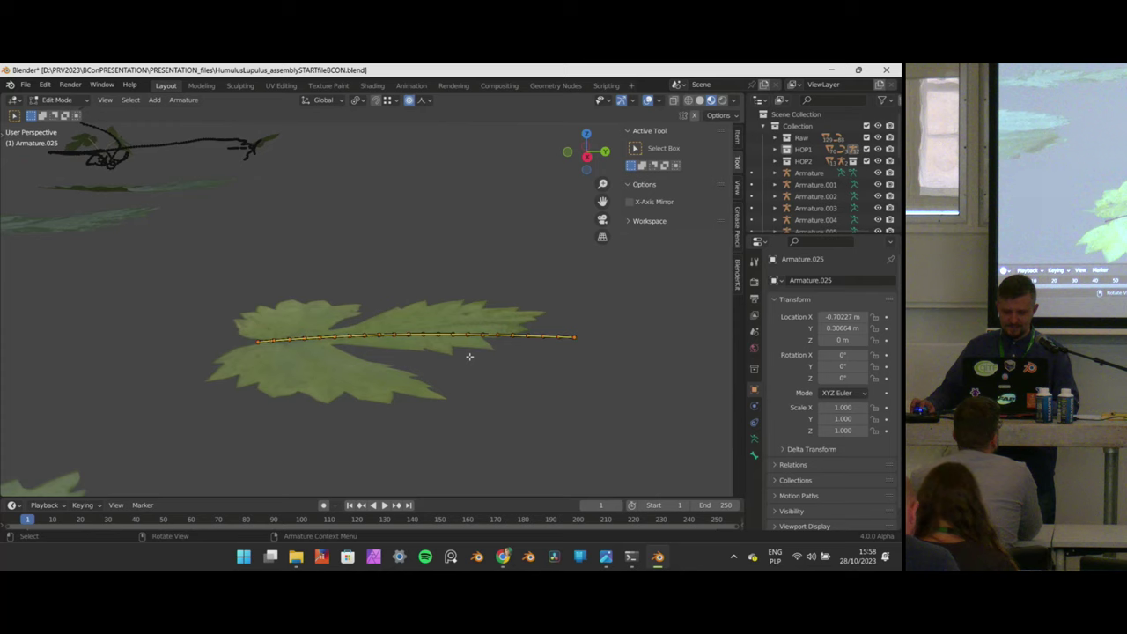
key("Tab")
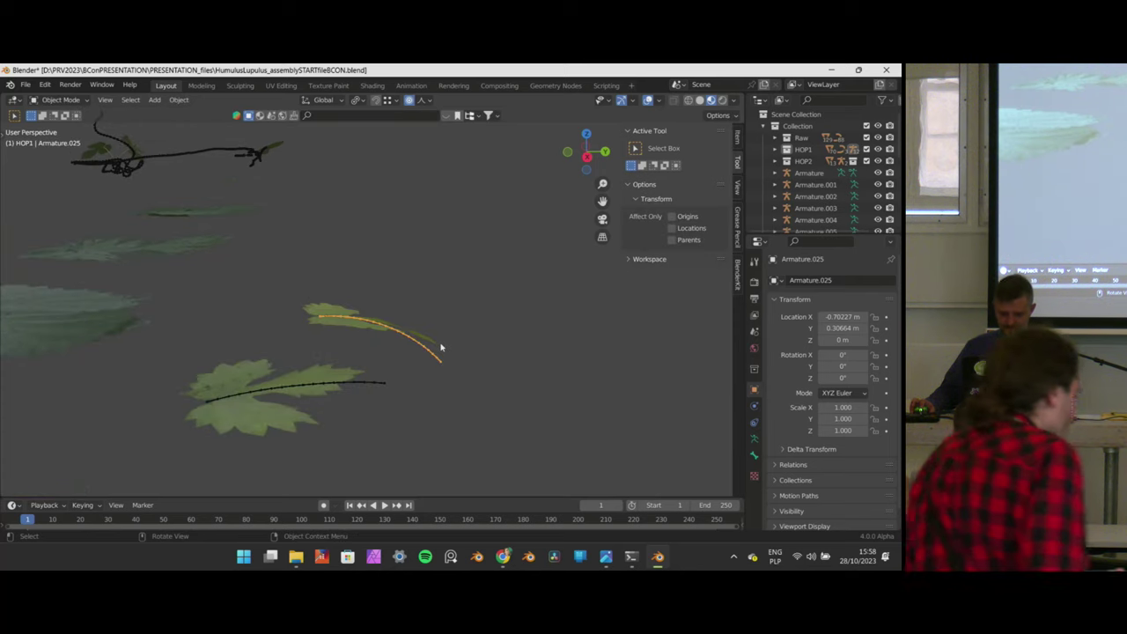
scroll(444, 347, "up", 3)
scroll(347, 332, "down", 3)
middle_click_drag(347, 332, 397, 377)
scroll(397, 378, "up", 4)
key("Tab")
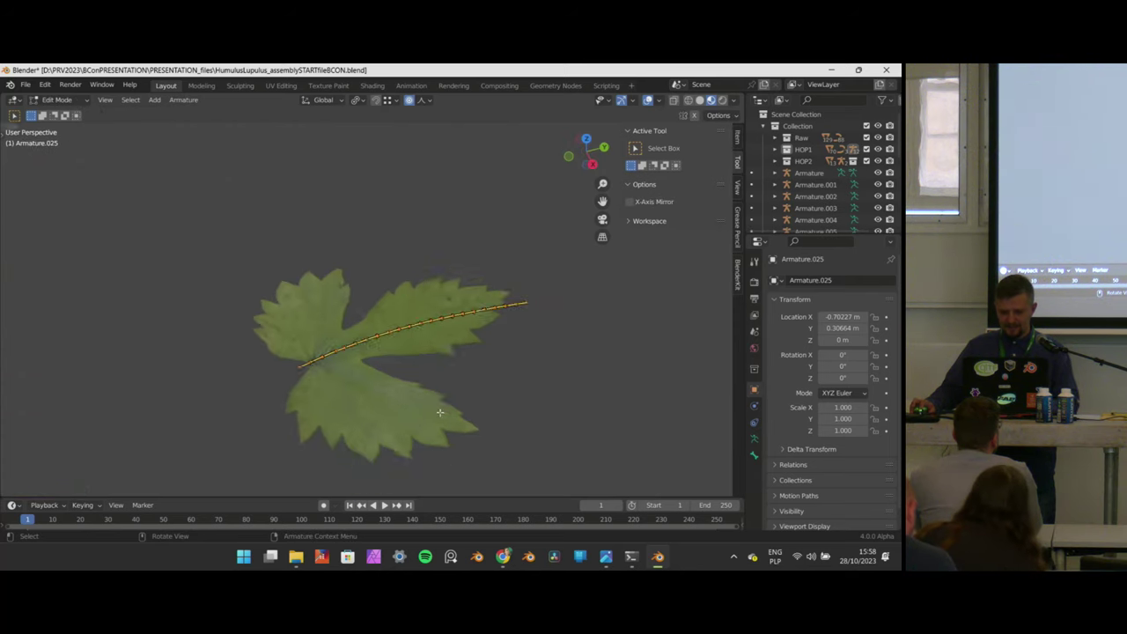
scroll(441, 413, "down", 5)
key("Tab")
Edit the small leaf's mesh and move the vertices of one lobe tip, using proportional editing with Sharp falloff.
left_click(397, 341)
key("Tab")
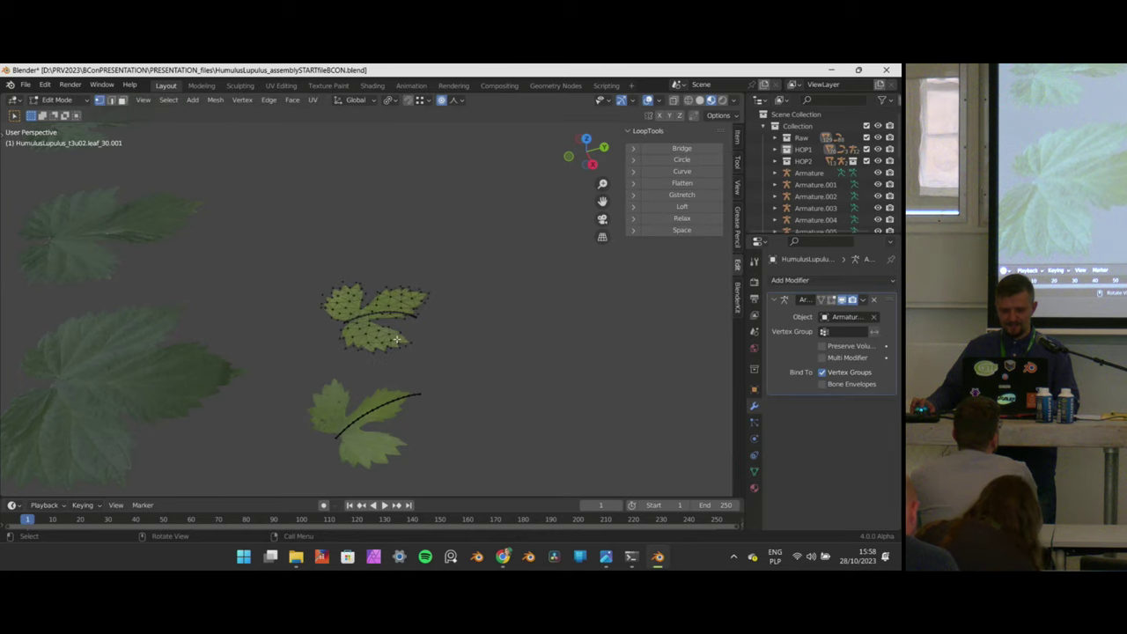
scroll(399, 342, "up", 3)
middle_click_drag(407, 353, 410, 310, "shift")
left_click_drag(463, 366, 410, 298)
middle_click_drag(493, 366, 496, 352)
key("g")
scroll(495, 332, "down", 3)
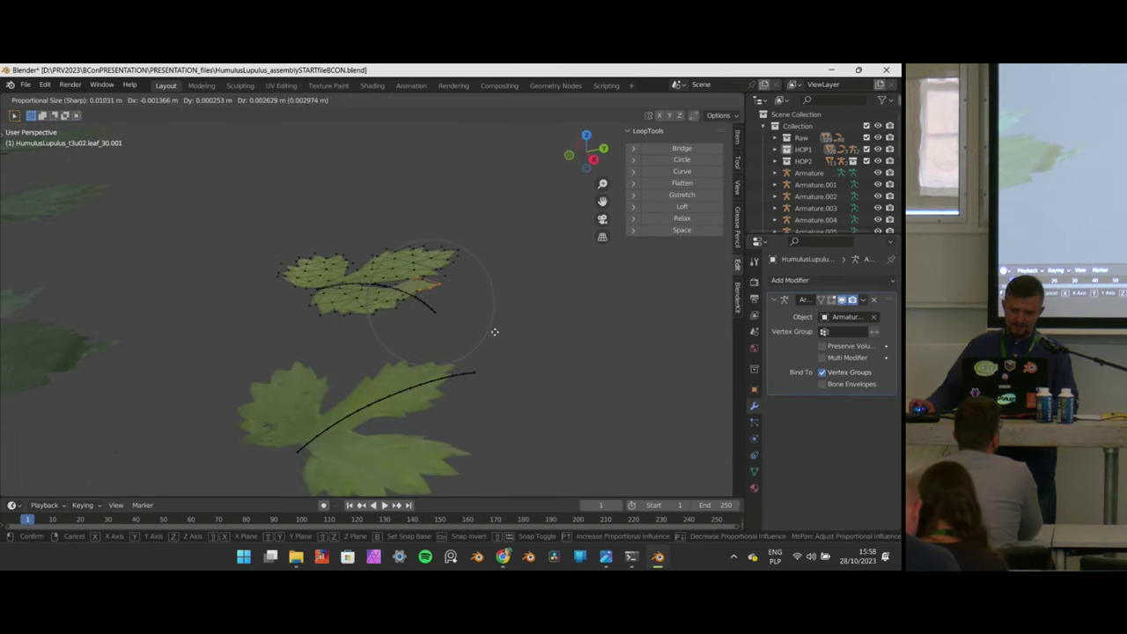
left_click(484, 333)
Lift a vertex on the opposite side of the small leaf with proportional editing, and return to Object Mode.
middle_click_drag(484, 333, 276, 267)
key("g")
left_click(317, 267)
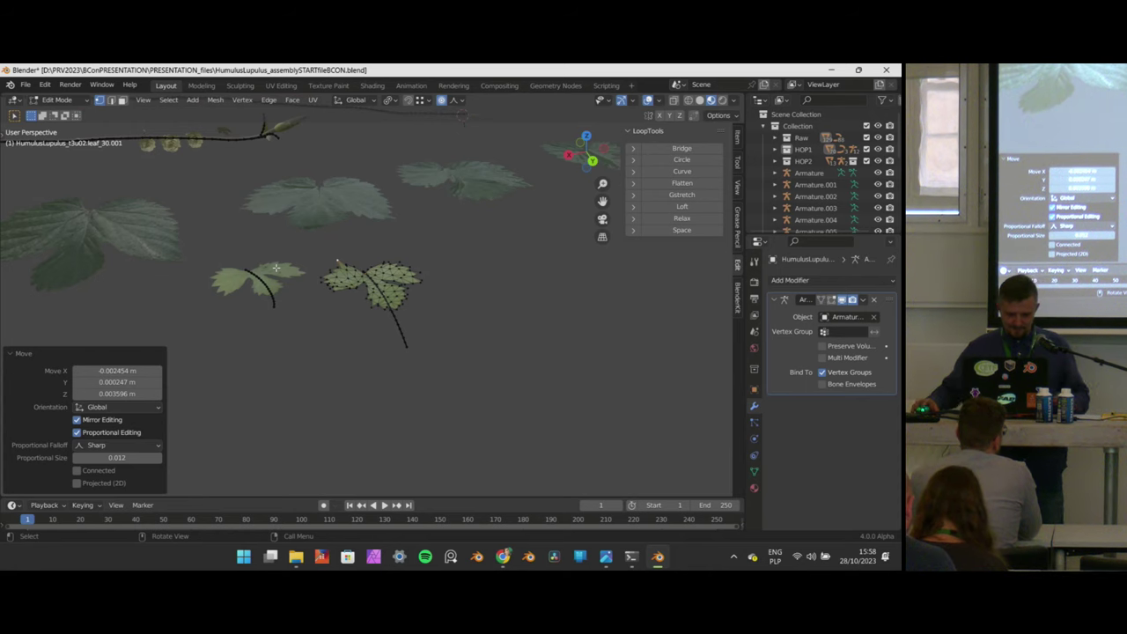
scroll(275, 267, "down", 3)
scroll(273, 296, "up", 9)
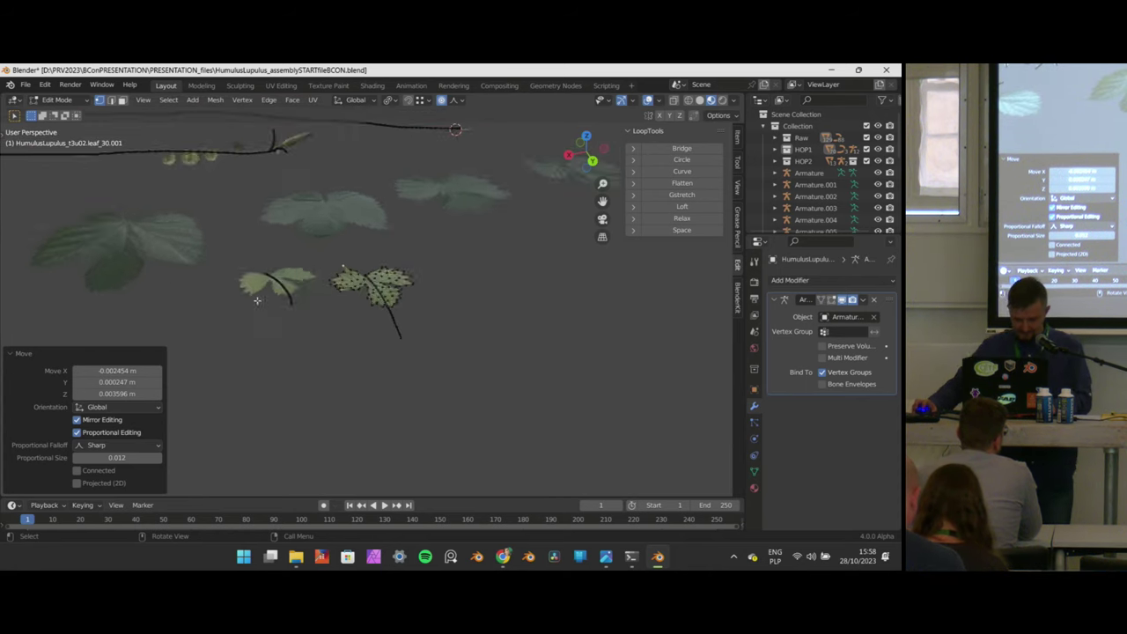
left_click(256, 277)
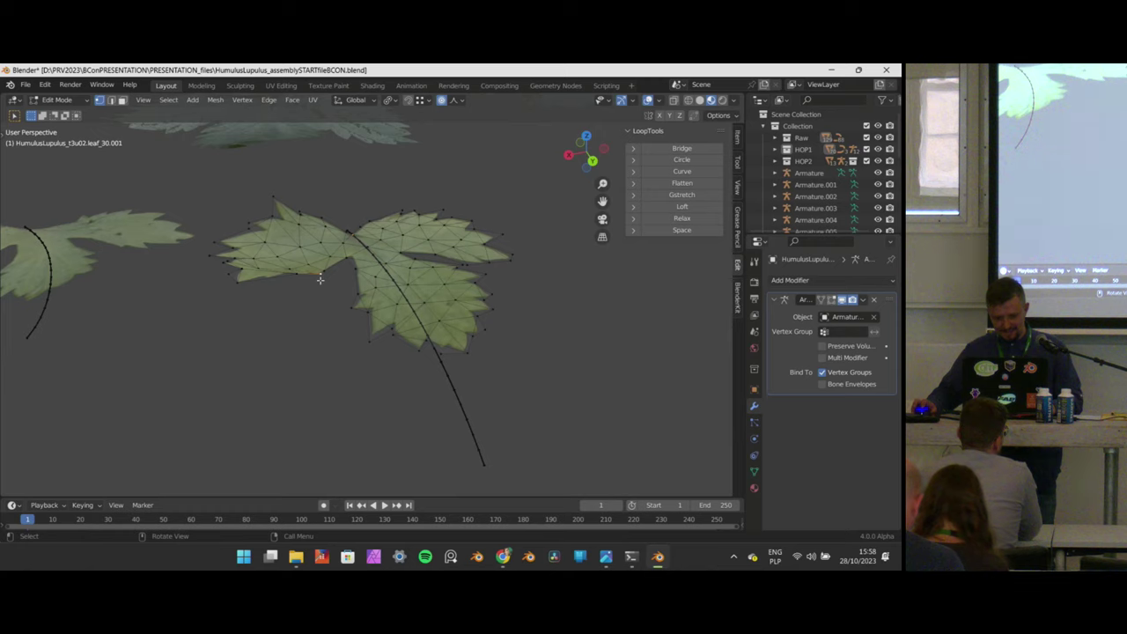
scroll(319, 279, "down", 6)
key("Tab")
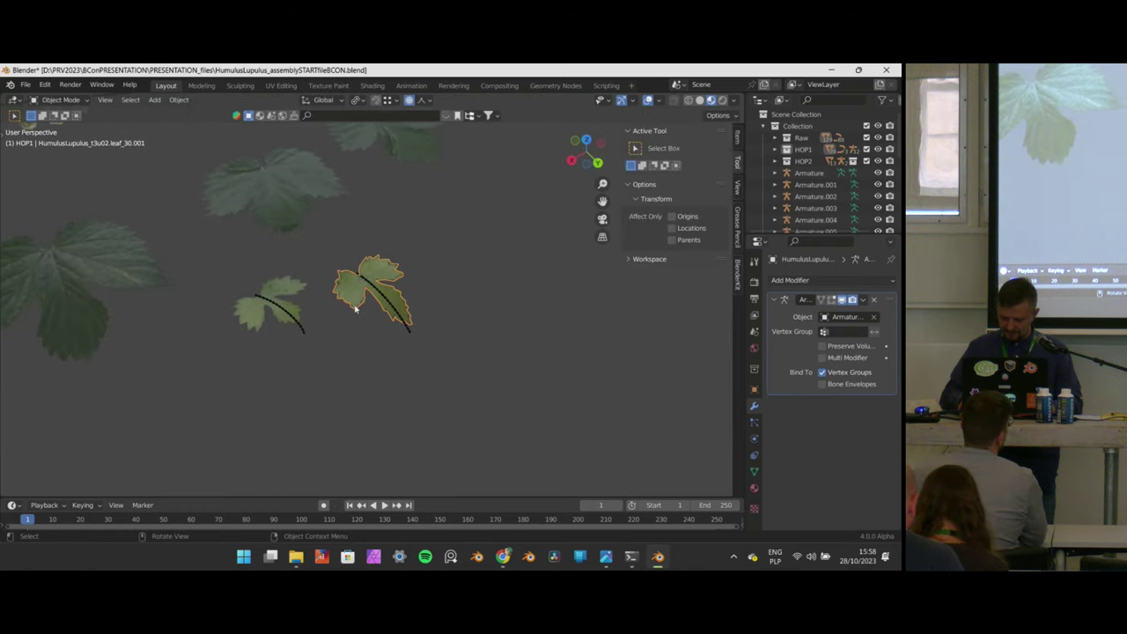
From the top view, select the large three-lobed leaf that has no armature.
key("KP_7")
scroll(476, 314, "down", 4)
middle_click_drag(594, 351, 546, 269, "shift")
scroll(509, 333, "up", 4)
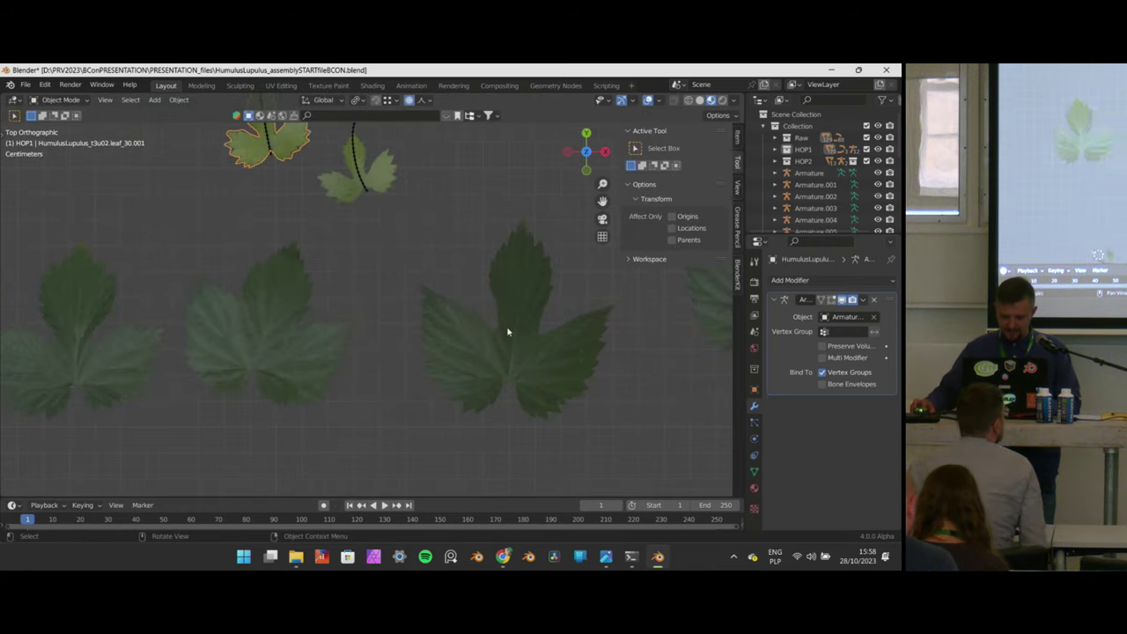
left_click(508, 333)
scroll(511, 329, "down", 4)
middle_click_drag(442, 324, 382, 287, "shift")
scroll(383, 264, "up", 4)
scroll(392, 251, "down", 3)
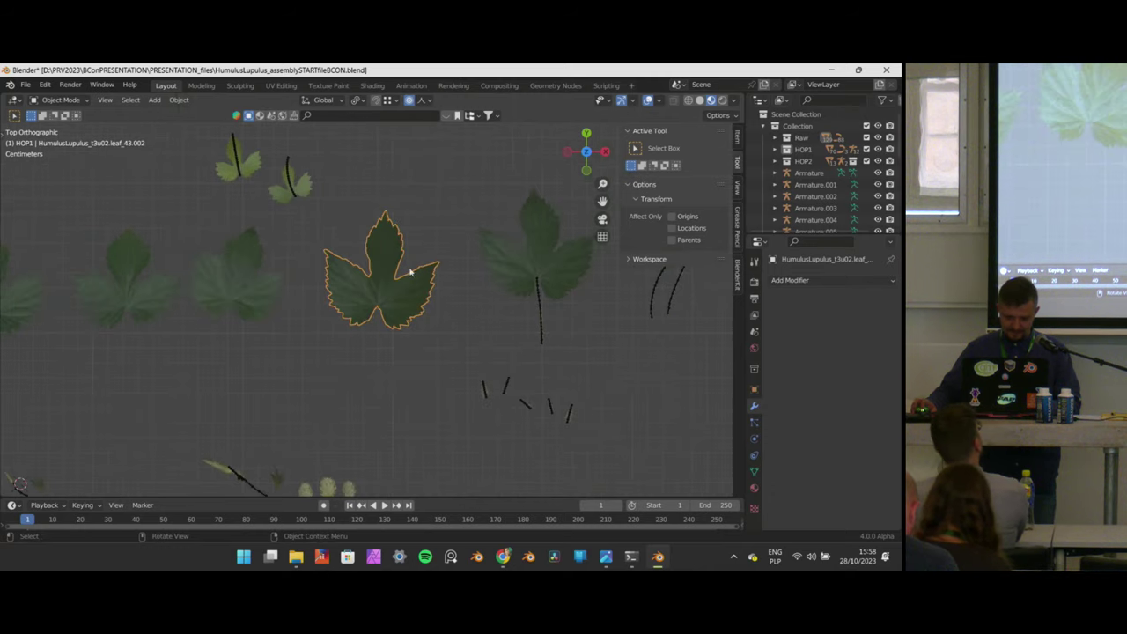
scroll(410, 273, "up", 4)
Add a lattice and scale it down uniformly to 0.110.
key("shift+a")
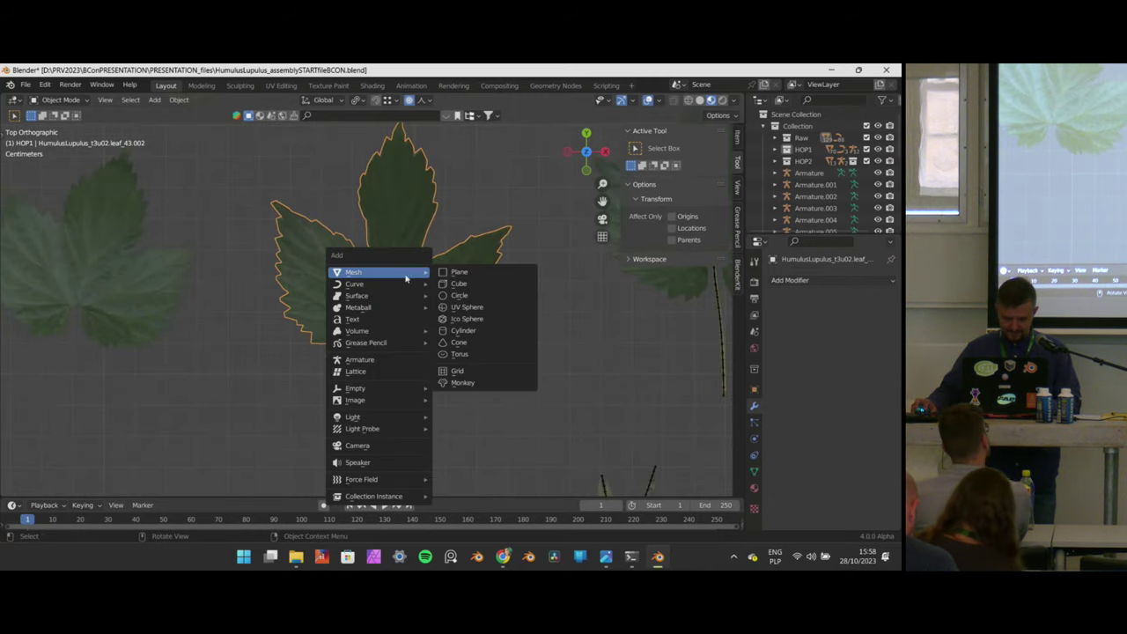
left_click(394, 371)
scroll(423, 308, "down", 5)
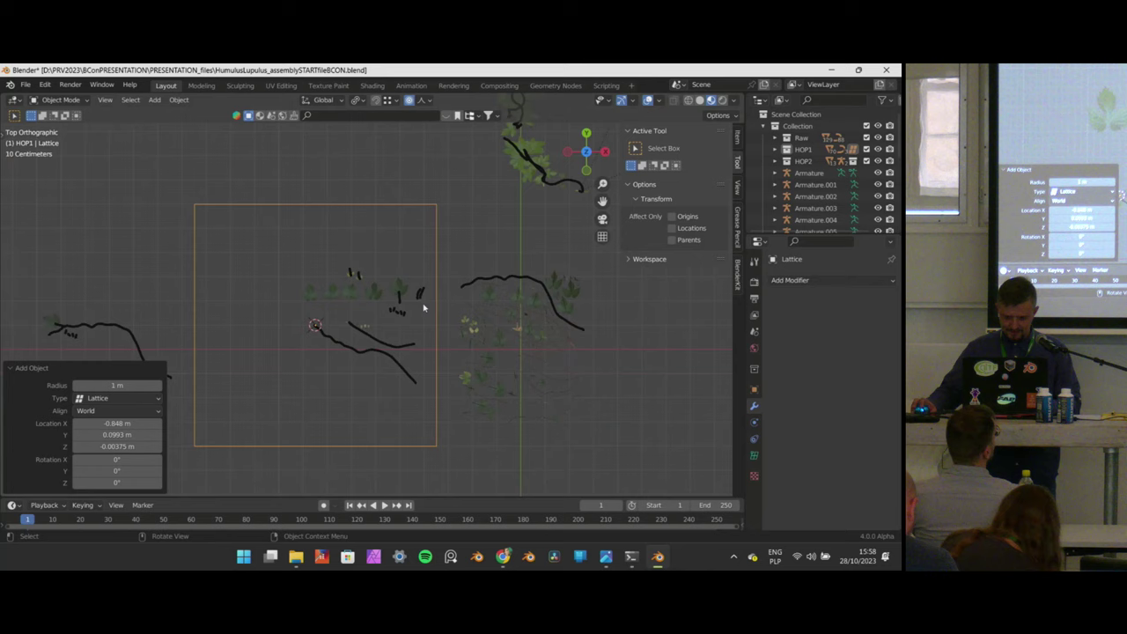
key("s")
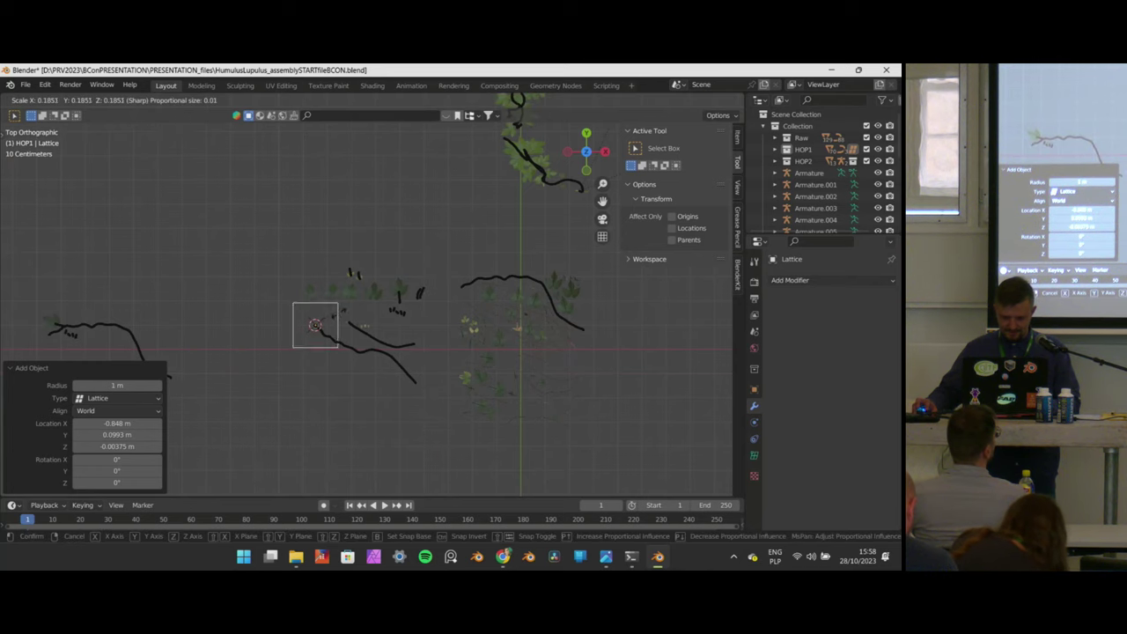
left_click(334, 325)
Move the lattice over the large three-lobed leaf, enclosing it with the lattice's lower edge near the leaf base.
key("g")
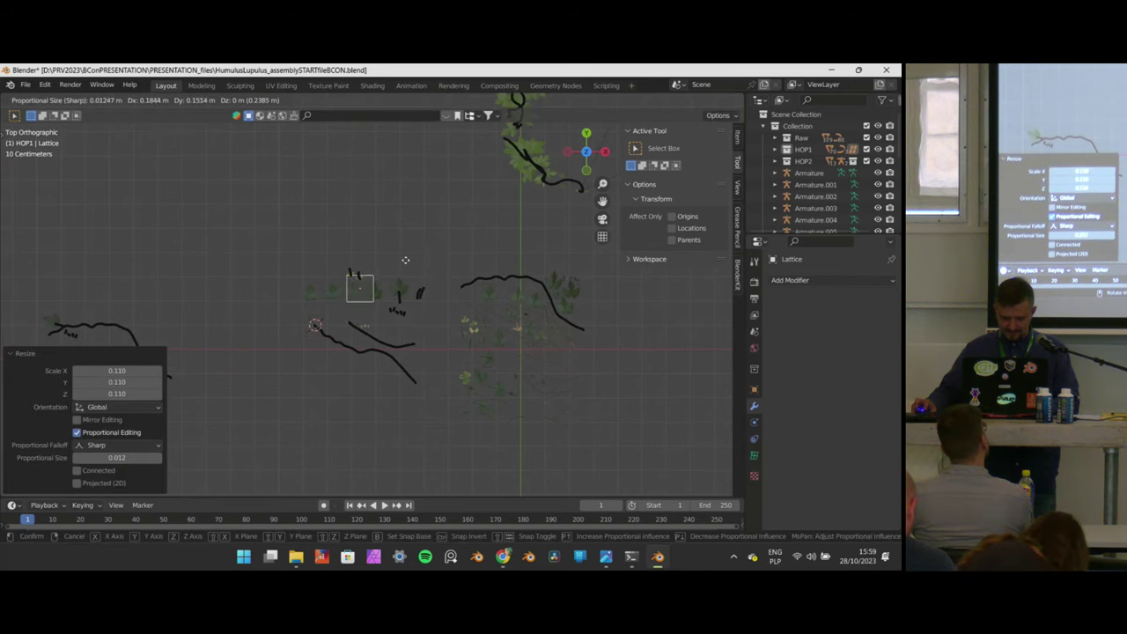
left_click(420, 269)
key("KP_Decimal")
key("g")
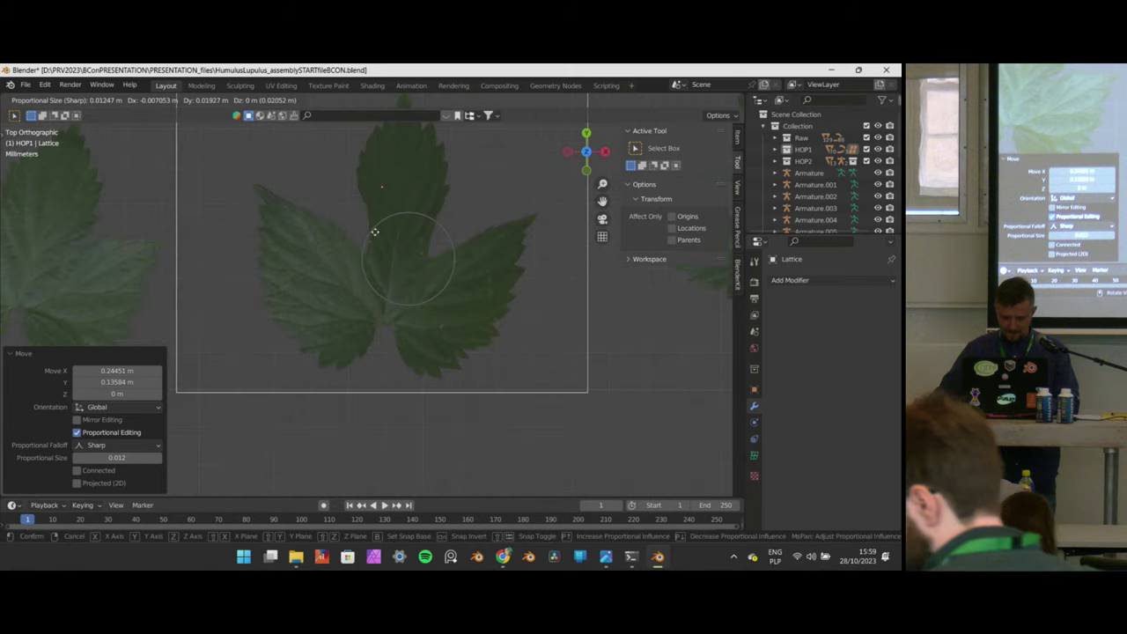
left_click(379, 203)
scroll(414, 219, "down", 6)
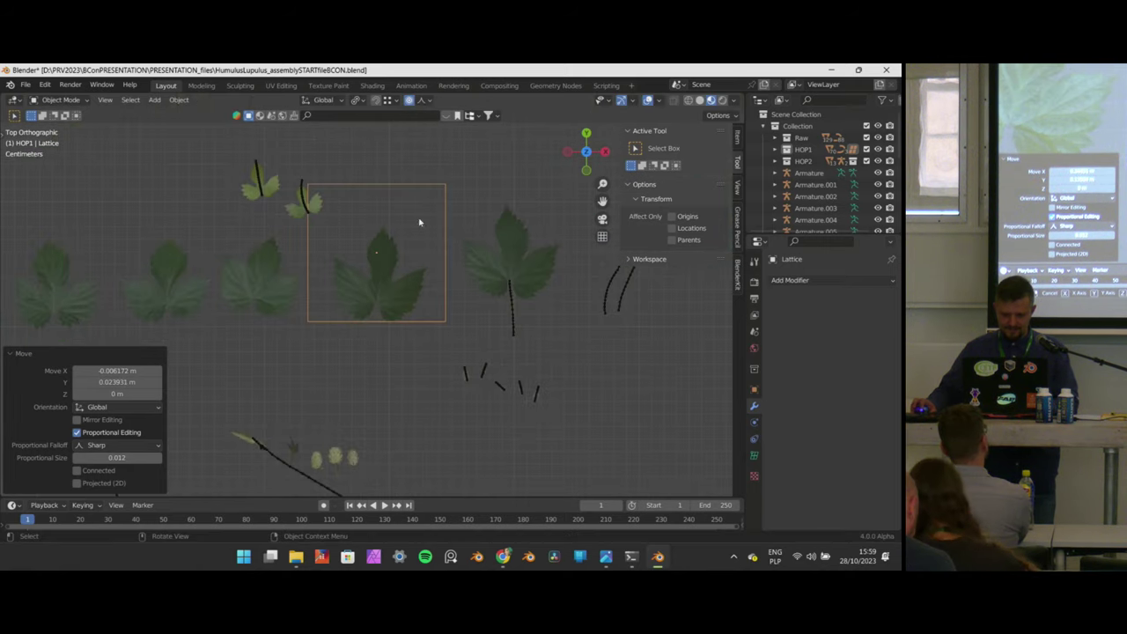
scroll(455, 239, "up", 4)
scroll(440, 257, "down", 4)
Place the 3D cursor at the middle of the lattice's lower edge and set the lattice's origin to it.
key("Tab")
left_click_drag(467, 342, 303, 301)
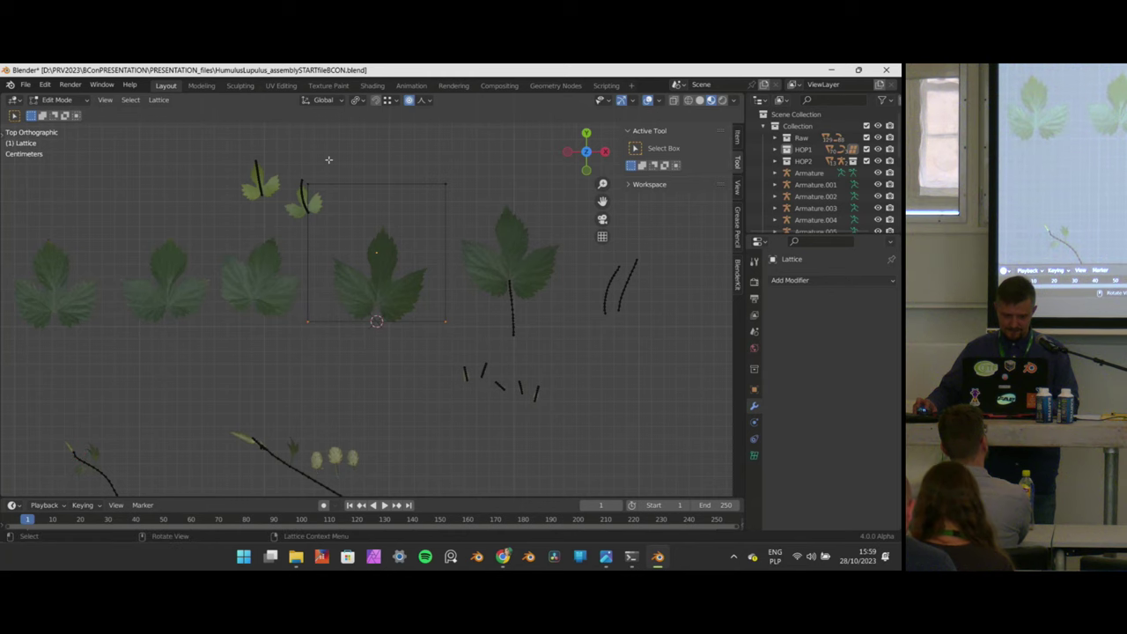
key("Tab")
left_click(179, 100)
mouse_move(199, 125)
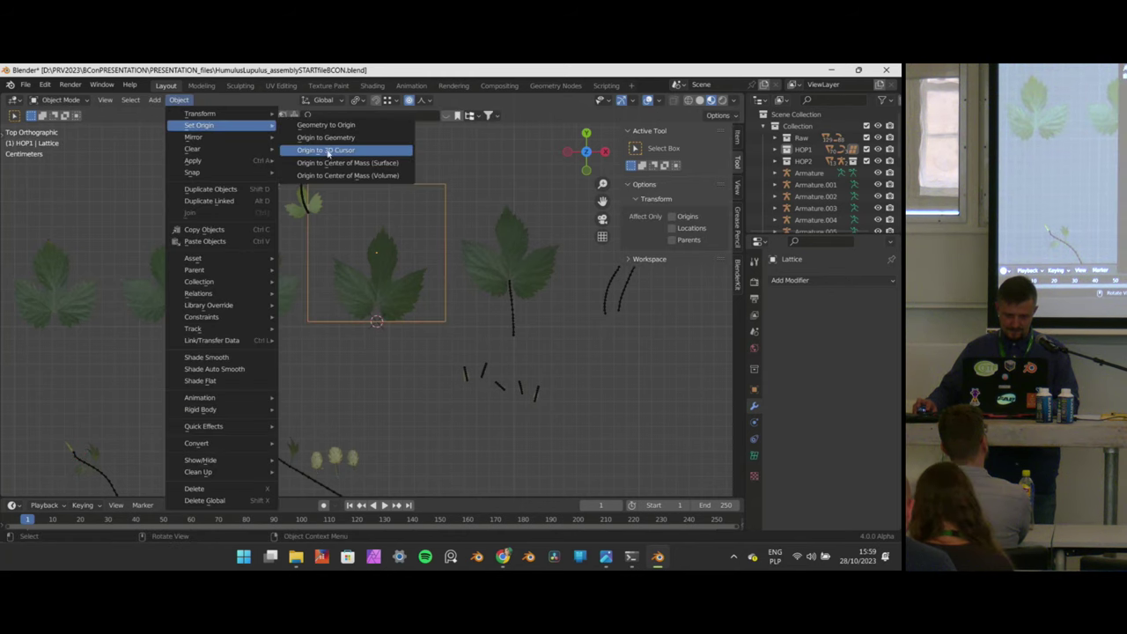
left_click(328, 150)
Scale the lattice uniformly by 0.751 so that it fits more closely around the large leaf.
scroll(396, 294, "up", 5)
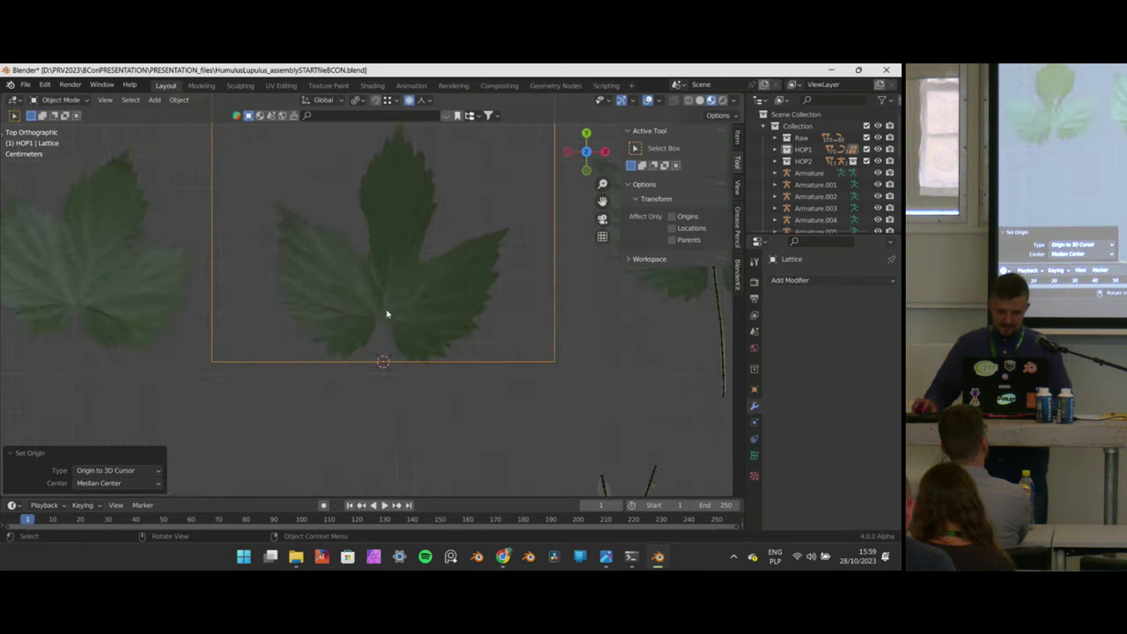
scroll(386, 313, "down", 4)
key("s")
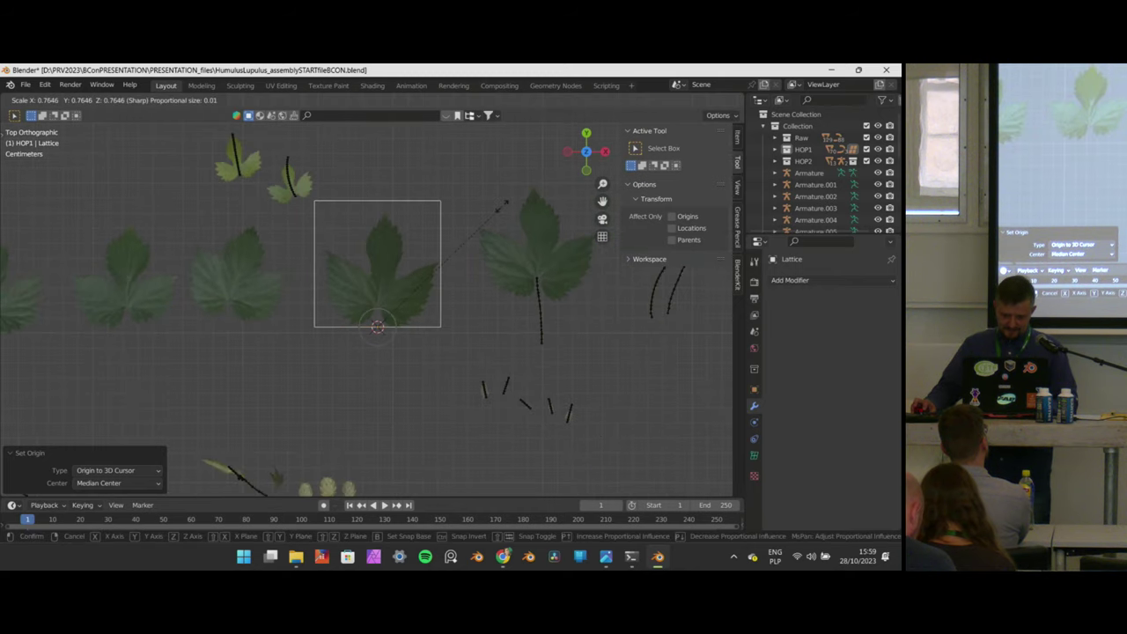
left_click(495, 213)
scroll(478, 226, "up", 3)
middle_click_drag(478, 226, 479, 279, "shift")
scroll(402, 227, "down", 5)
middle_click_drag(410, 252, 411, 225)
middle_click_drag(411, 309, 451, 279)
scroll(451, 278, "up", 4)
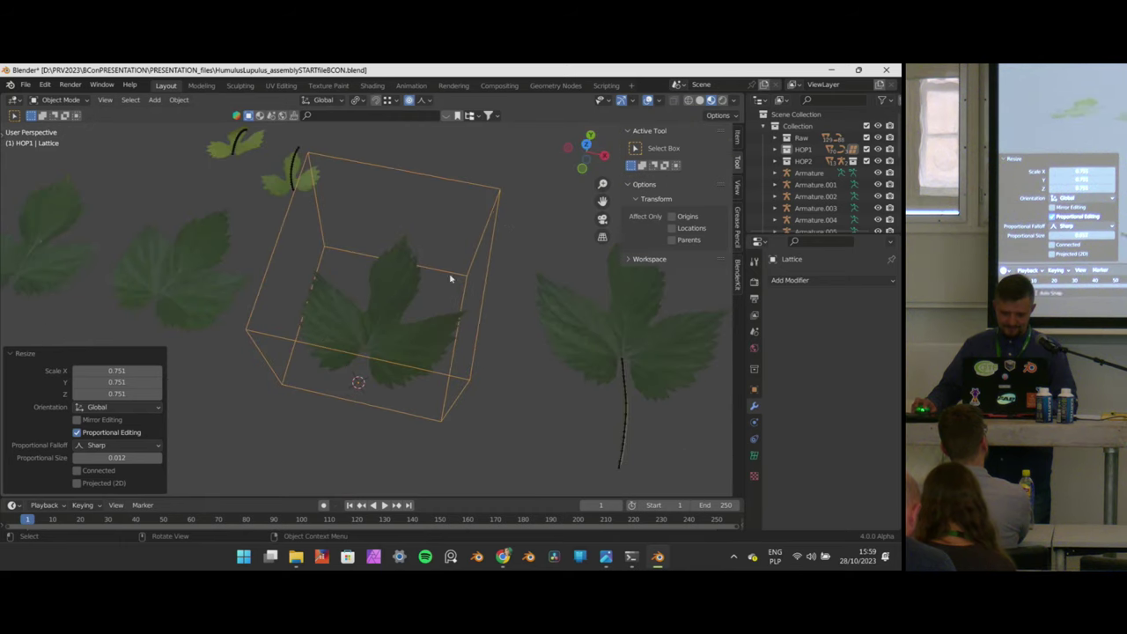
Flatten the lattice to a single horizontal layer by setting its W resolution to 1, keeping V at 2.
left_click(519, 217)
key("KP_7")
left_click(440, 210)
scroll(666, 370, "down", 3)
left_click(754, 455)
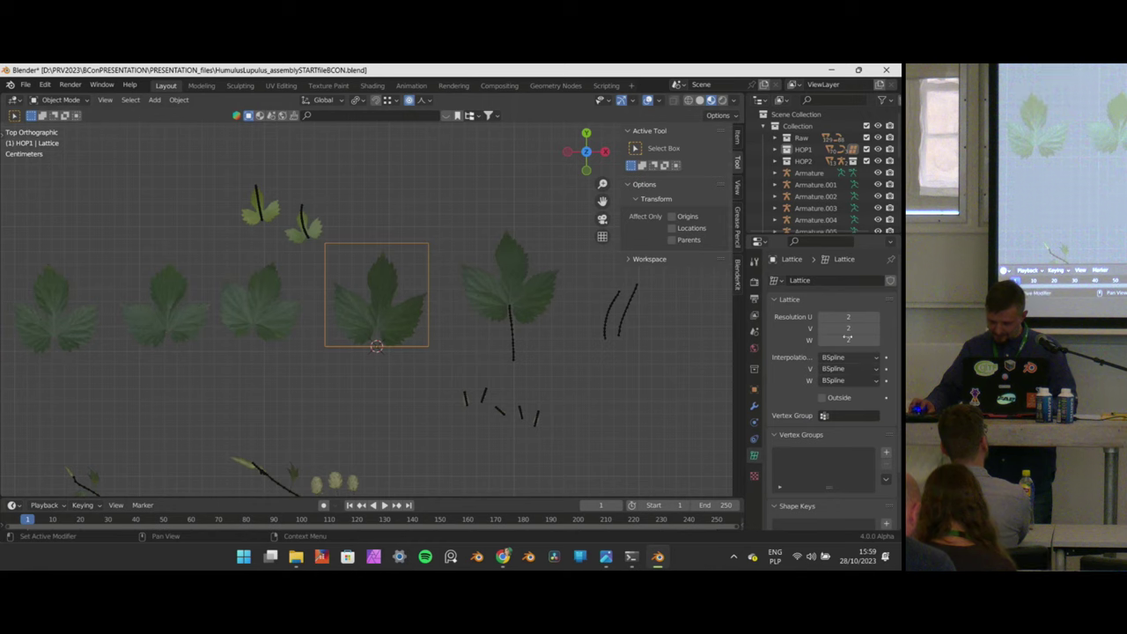
left_click(877, 320)
left_click(824, 330)
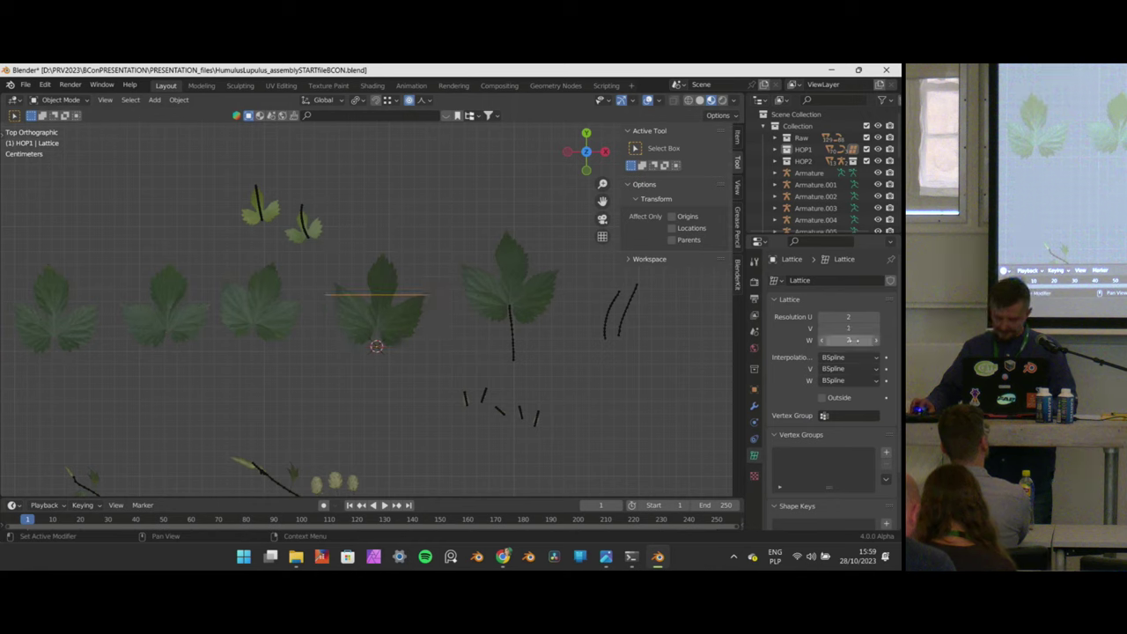
left_click(868, 328)
middle_click_drag(490, 329, 490, 300)
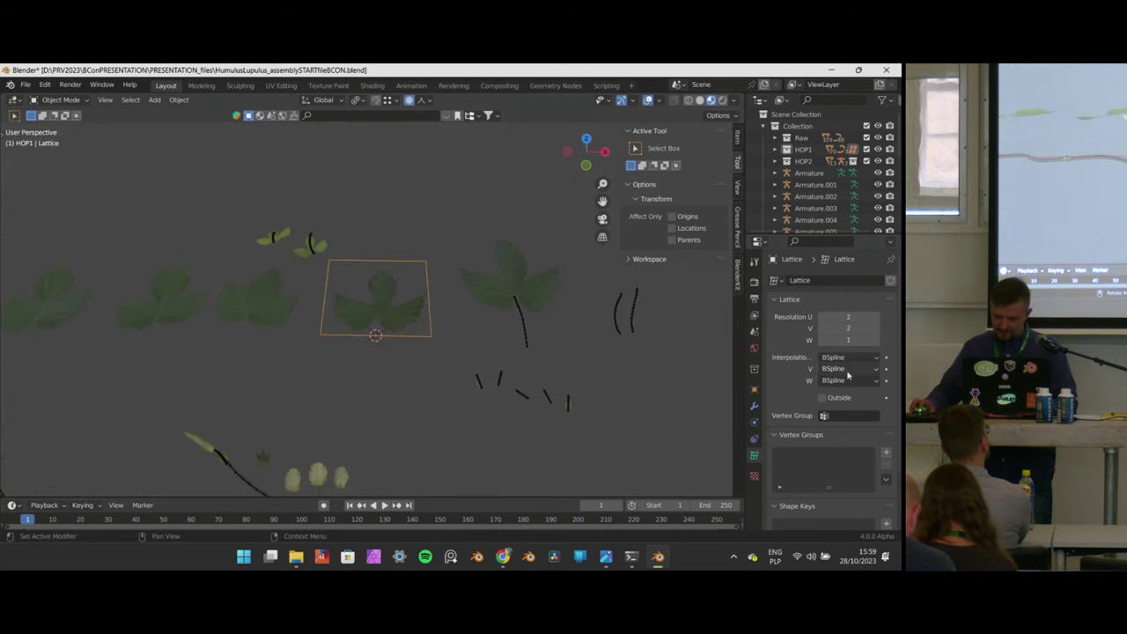
Subdivide the flat lattice into a grid with a U resolution of 9 and a V resolution of 8.
left_click(876, 317)
left_click(876, 317)
left_click(876, 317)
left_click(877, 317)
left_click(877, 317)
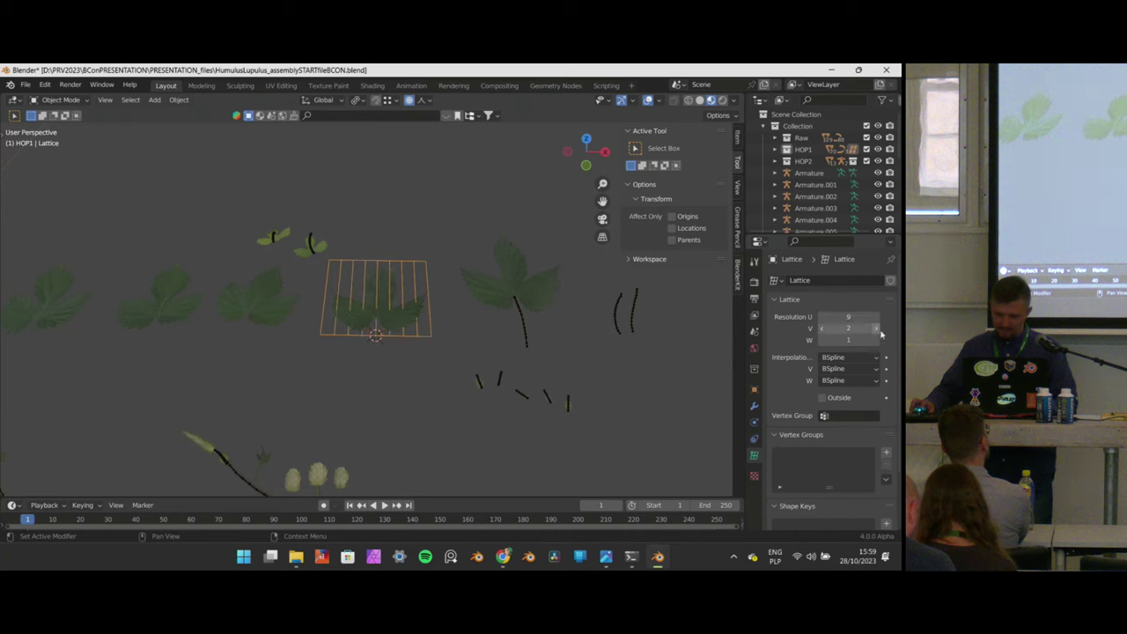
left_click(877, 330)
left_click(876, 329)
left_click(877, 330)
left_click(876, 330)
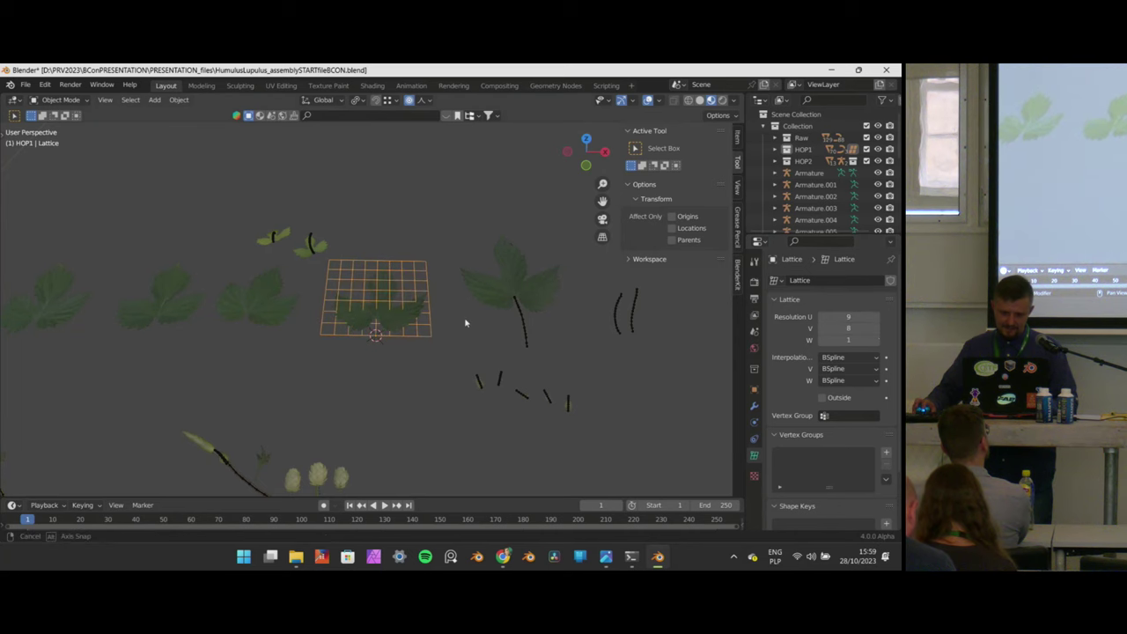
Add a Lattice modifier to the large leaf inside the grid and assign the lattice as its object.
middle_click_drag(466, 323, 449, 340)
scroll(417, 320, "up", 5)
middle_click_drag(516, 395, 473, 381)
scroll(473, 382, "down", 2)
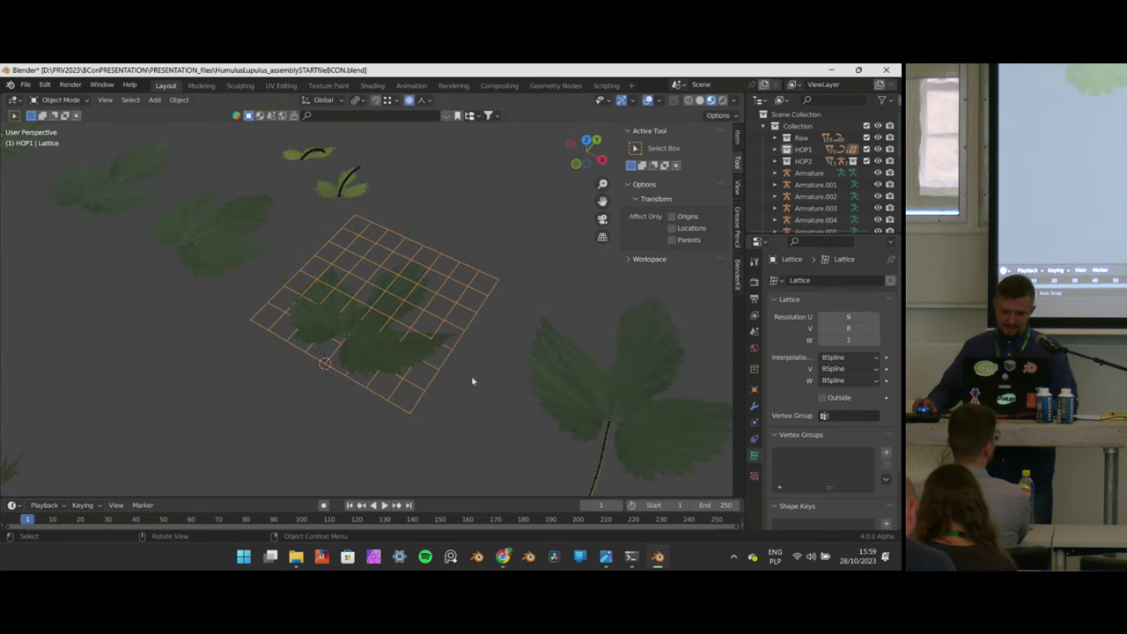
left_click(386, 345)
left_click(751, 404)
left_click(798, 282)
left_click(799, 282)
left_click(799, 281)
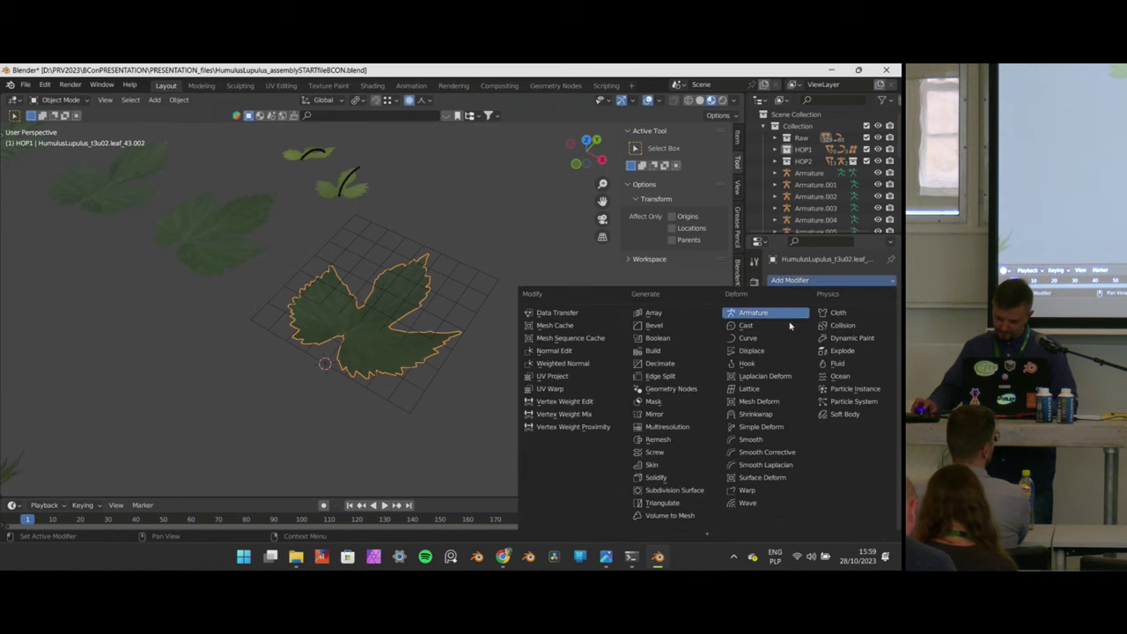
left_click(752, 389)
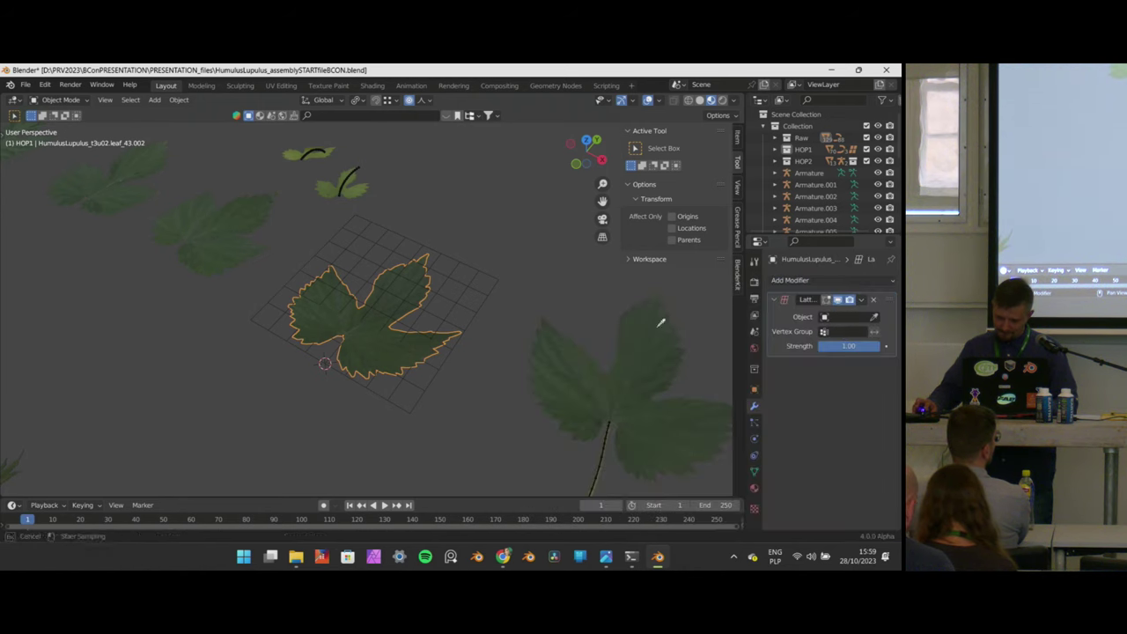
left_click(467, 284)
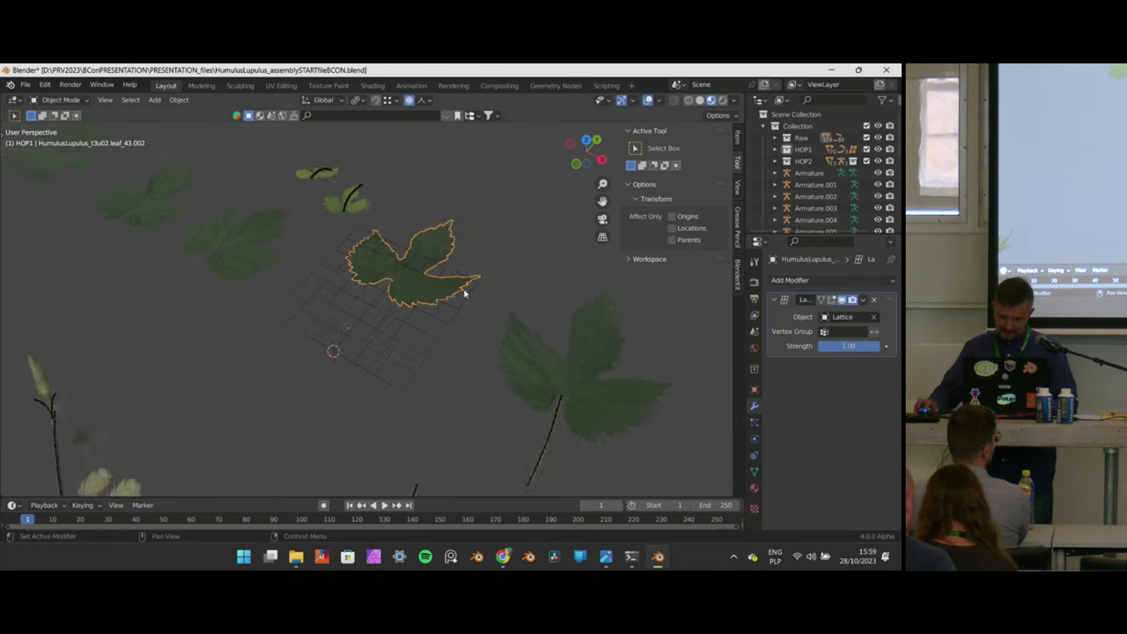
Snap the leaf to the 3D cursor at the middle of the lattice's lower edge.
scroll(467, 242, "up", 2)
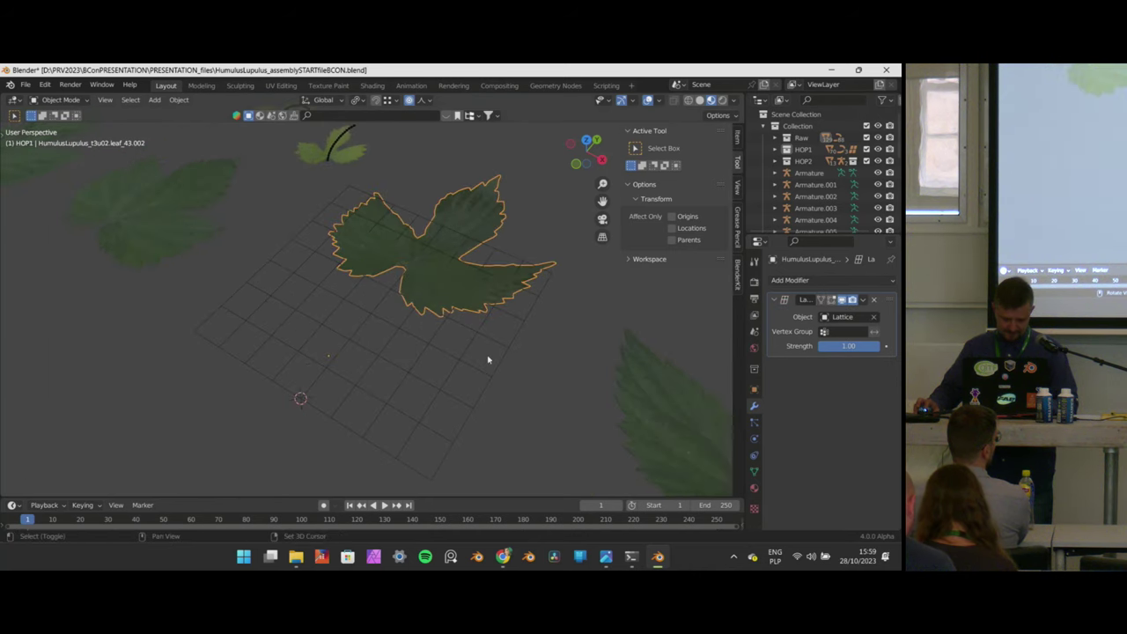
key("shift+s")
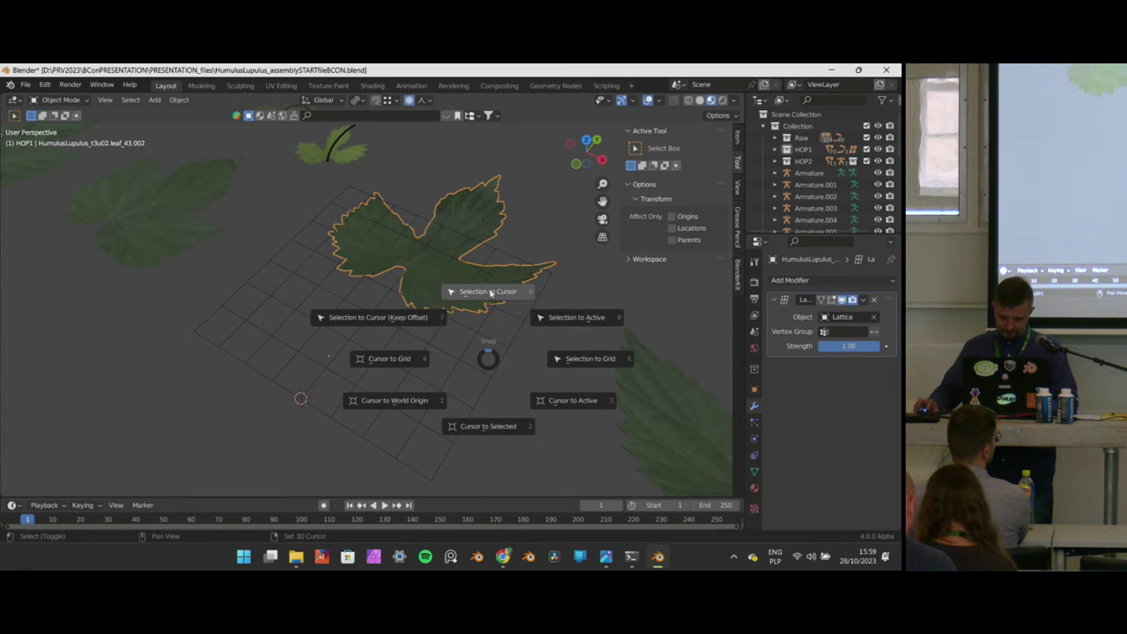
left_click(491, 292)
middle_click_drag(493, 291, 496, 327)
scroll(503, 329, "down", 3)
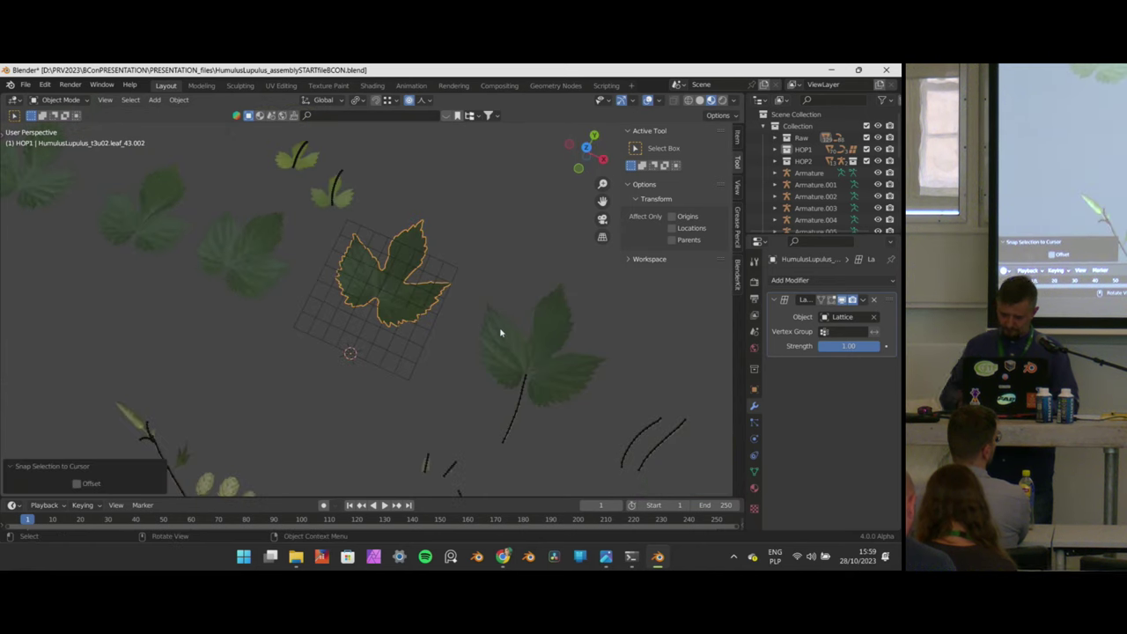
key("KP_7")
key("g")
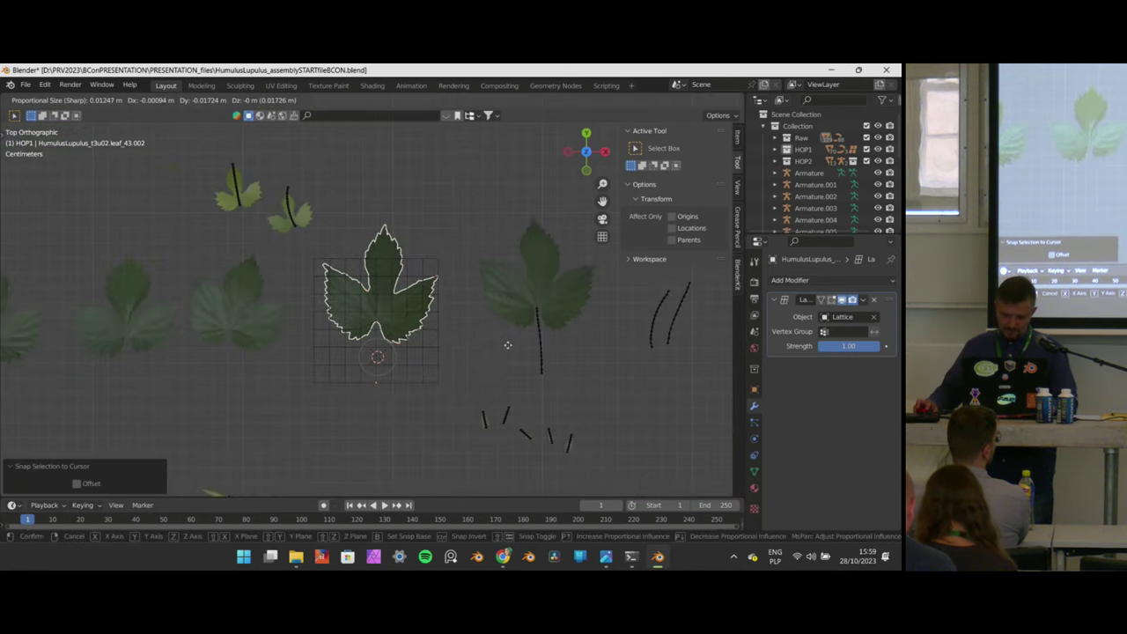
key("Escape")
Select the lattice around the leaf and open its control points for editing.
left_click(437, 336)
key("g")
key("Escape")
key("Tab")
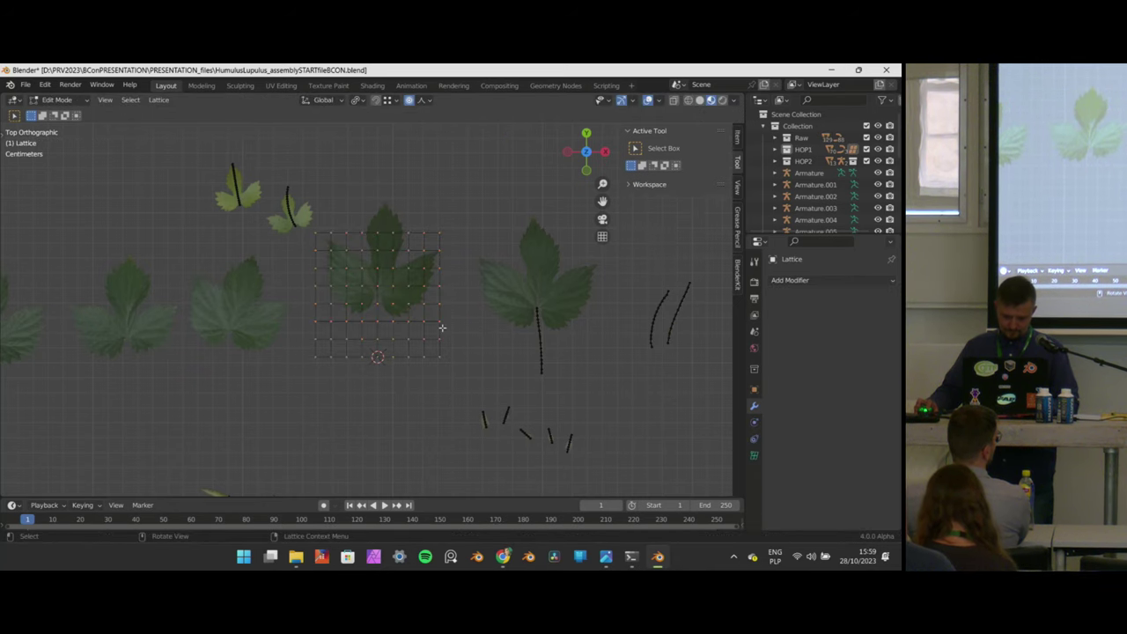
key("g")
key("Escape")
middle_click_drag(458, 261, 390, 262, "shift")
scroll(390, 262, "up", 3)
scroll(431, 368, "down", 2)
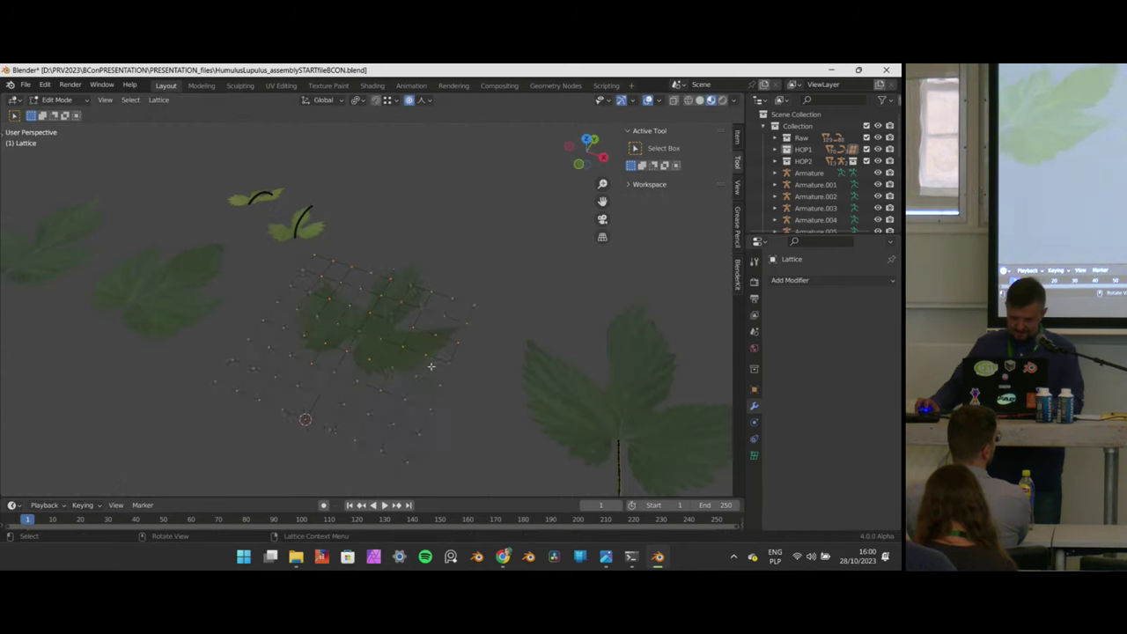
Try to shift control points along the lattice's side edge with proportional editing.
key("Tab")
scroll(424, 370, "up", 3)
middle_click_drag(425, 370, 432, 392)
key("Tab")
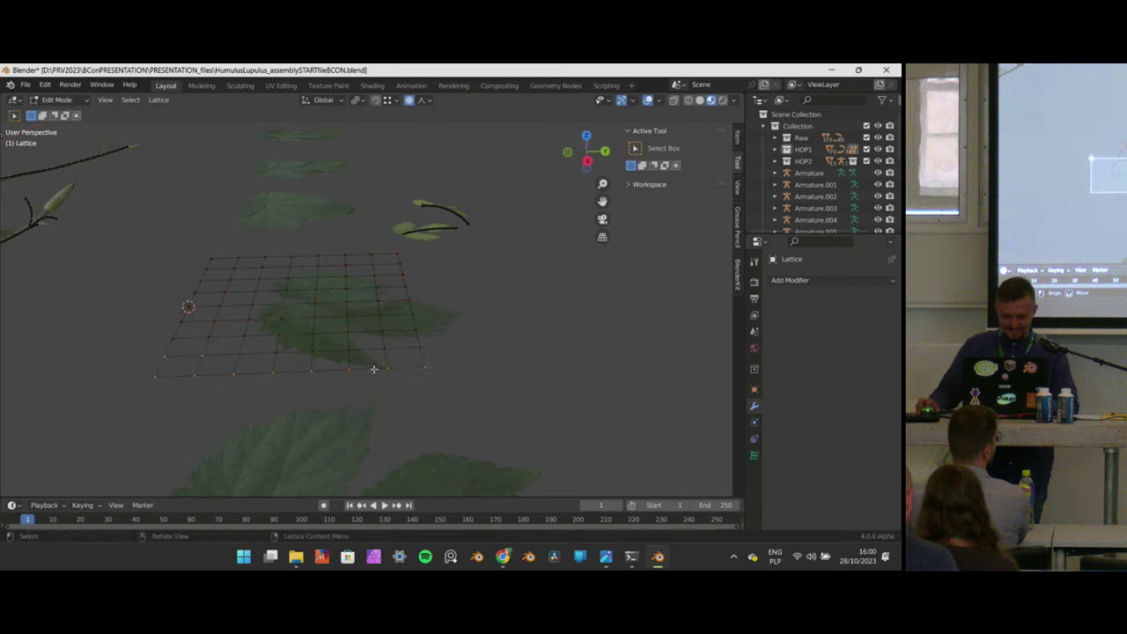
key("g")
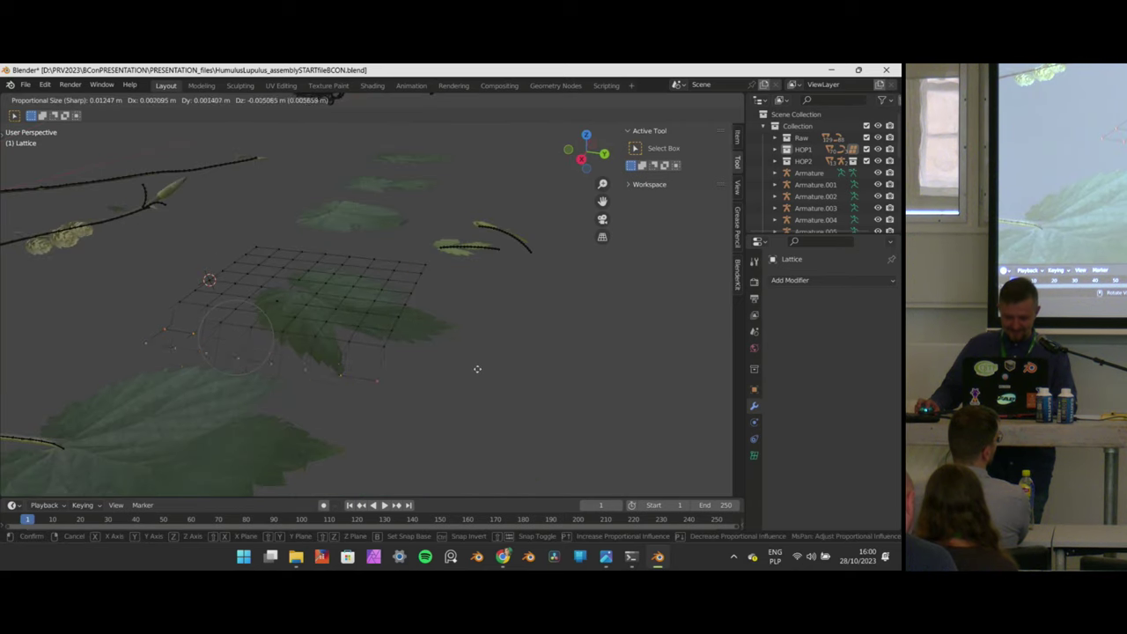
scroll(460, 382, "down", 8)
right_click(342, 357)
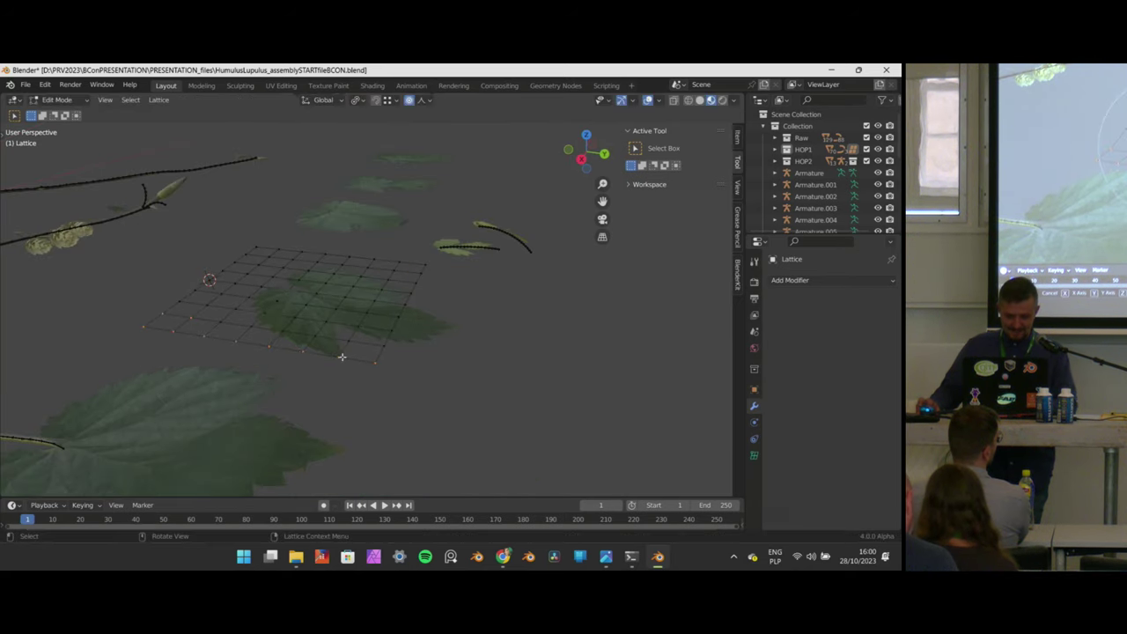
Bend the leaf by moving several control points on one side of the lattice with proportional editing.
left_click_drag(204, 283, 204, 282)
middle_click_drag(348, 394, 274, 308)
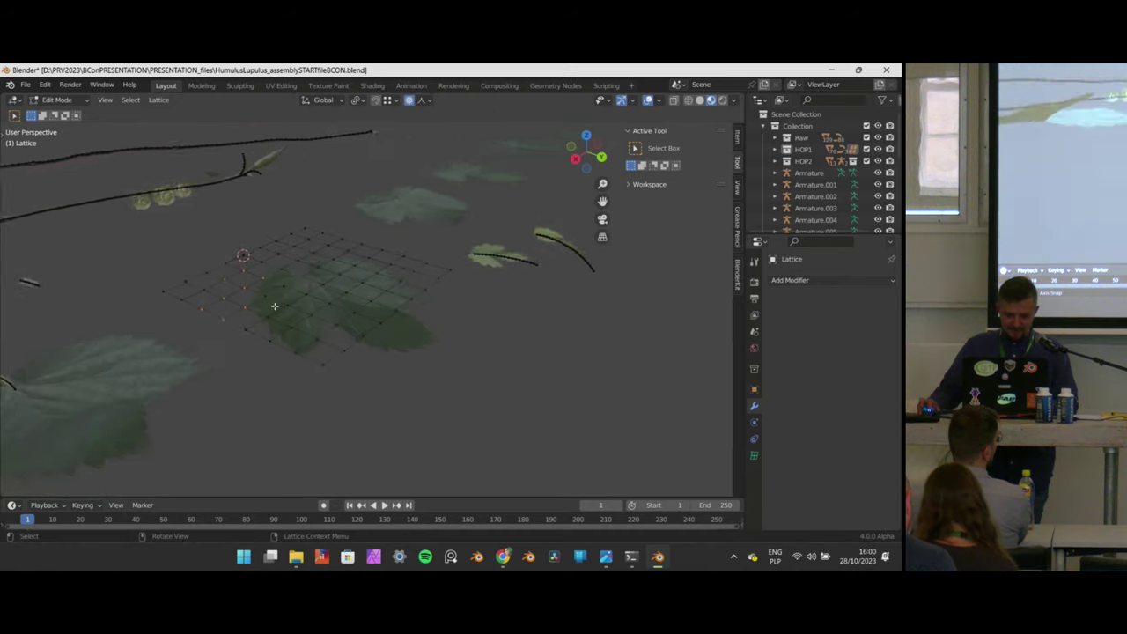
scroll(299, 319, "up", 3)
key("g")
left_click(378, 305)
left_click_drag(320, 376, 281, 292)
mouse_move(303, 330)
middle_mouse_down()
mouse_move(305, 305)
mouse_move(296, 410)
middle_mouse_up()
key("g")
left_click(309, 277)
key("g")
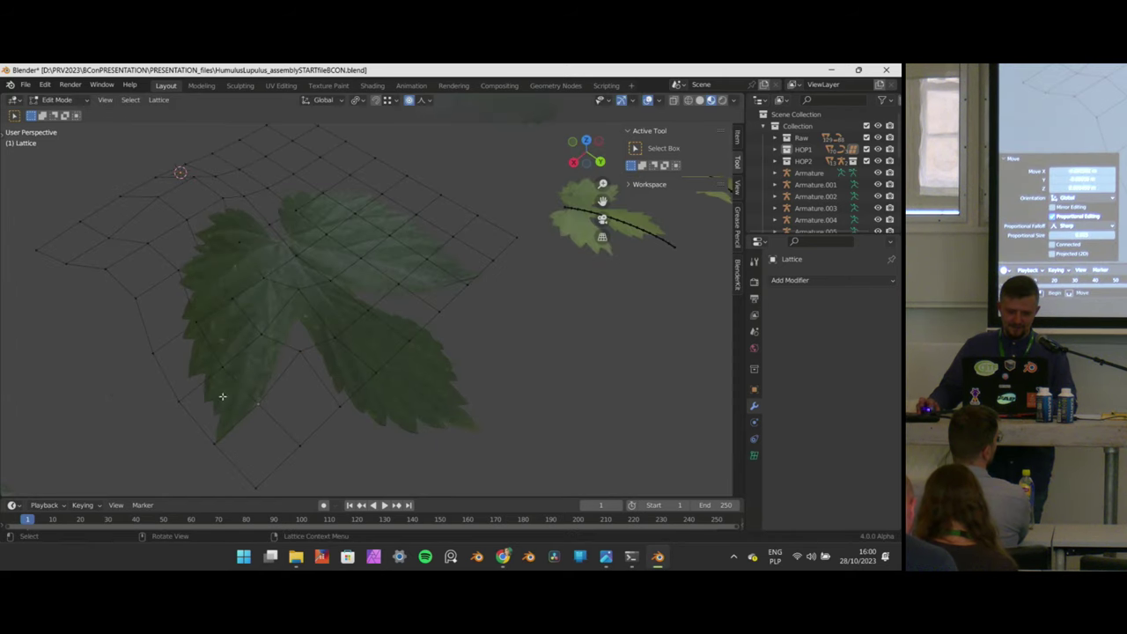
left_click(237, 371)
Move a lattice control point over the opposite leaf lobe with proportional editing and return to Object Mode.
middle_click_drag(240, 371, 390, 385)
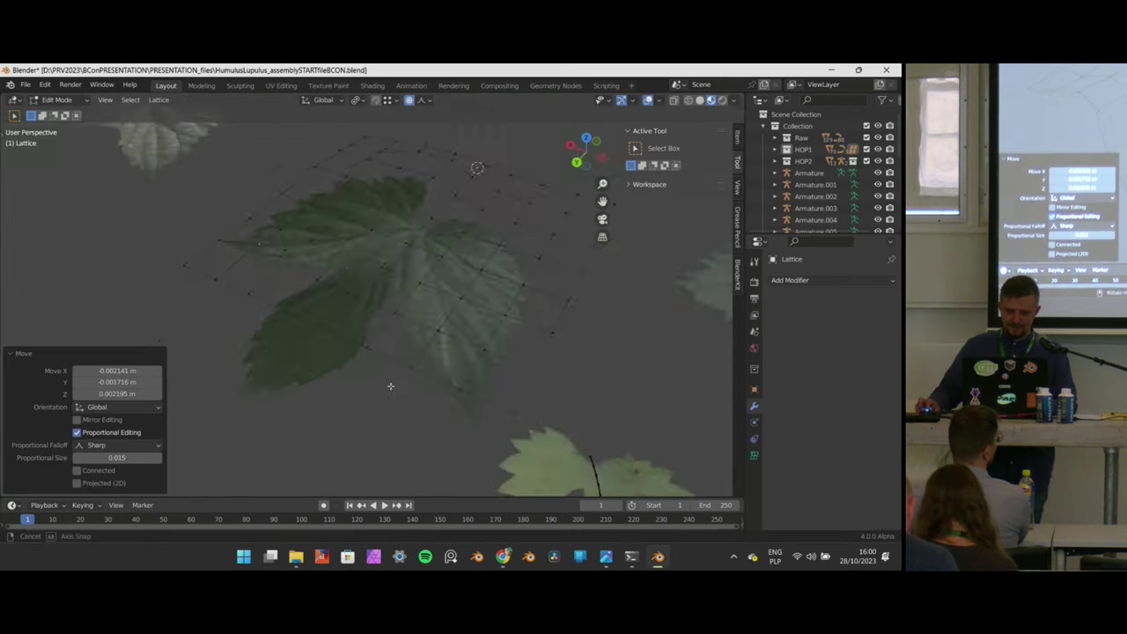
scroll(405, 390, "up", 3)
left_click(353, 314)
scroll(353, 314, "down", 3)
key("g")
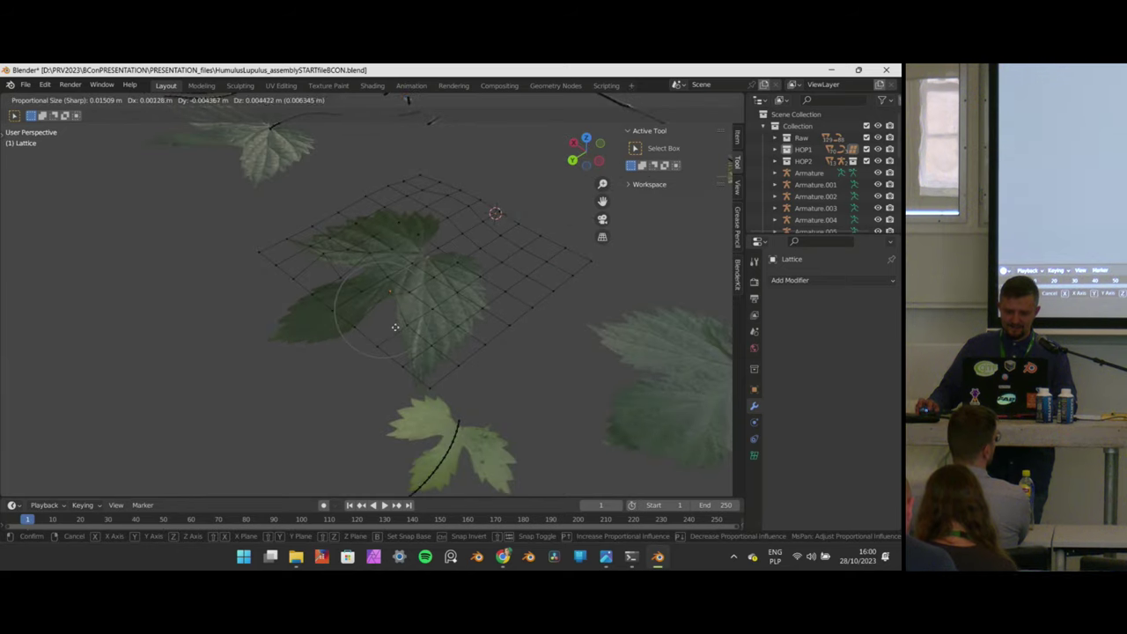
left_click(400, 316)
scroll(405, 309, "down", 3)
key("Tab")
middle_click_drag(408, 307, 483, 368)
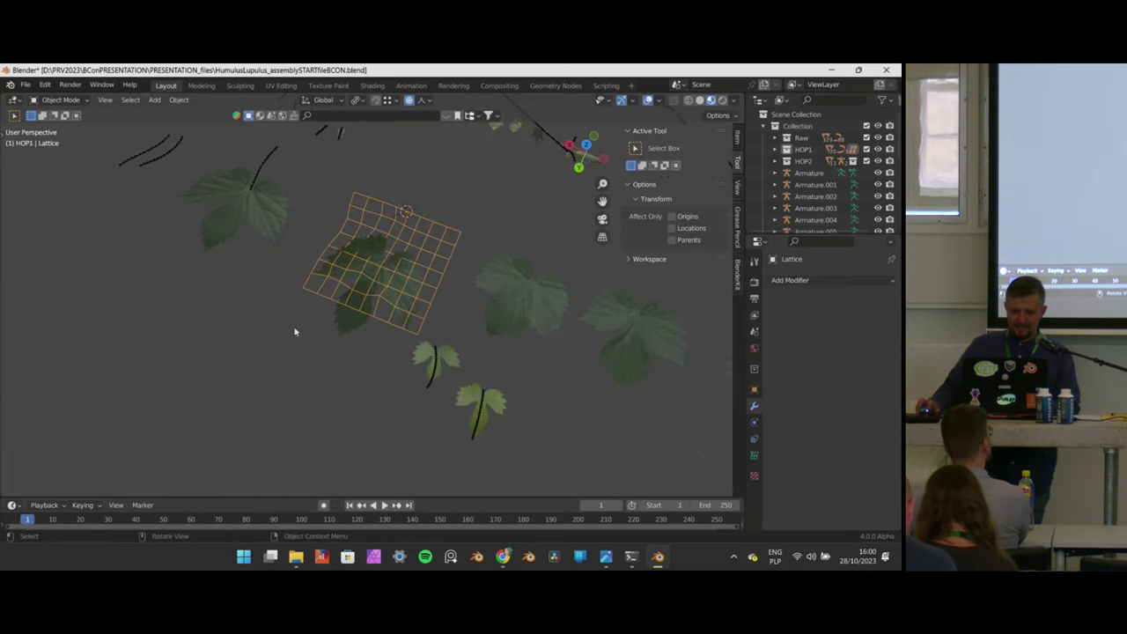
Examine the deformed lattice and leaf from above alongside the surrounding plant parts.
key("KP_7")
key("Tab")
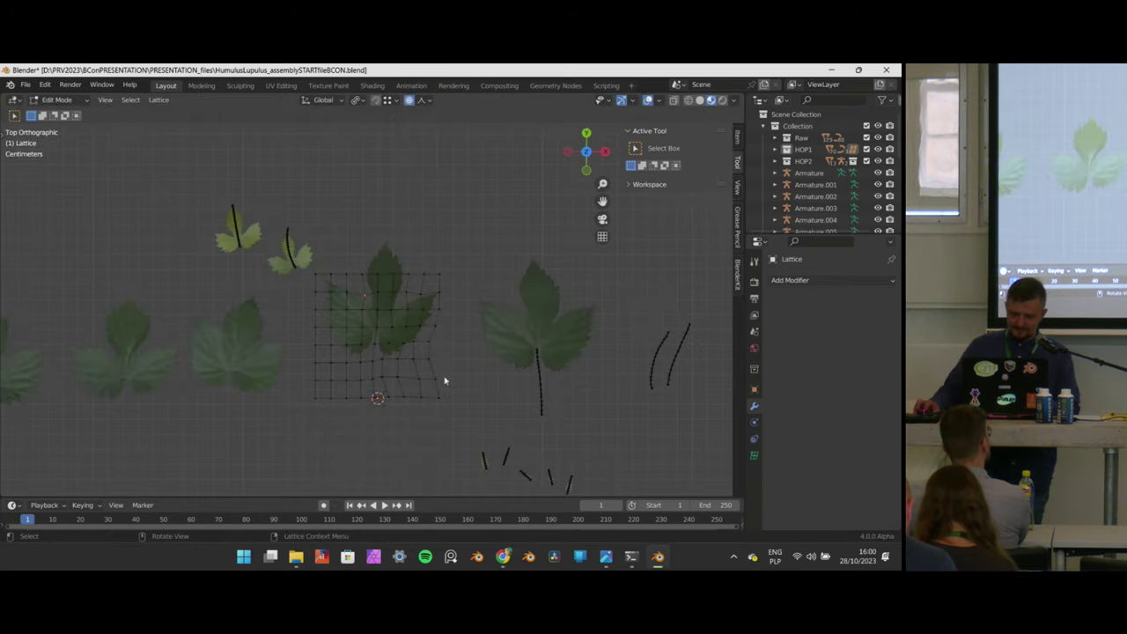
key("Tab")
scroll(446, 377, "up", 1)
left_click(456, 373)
left_click_drag(357, 282, 357, 283)
scroll(406, 346, "down", 5)
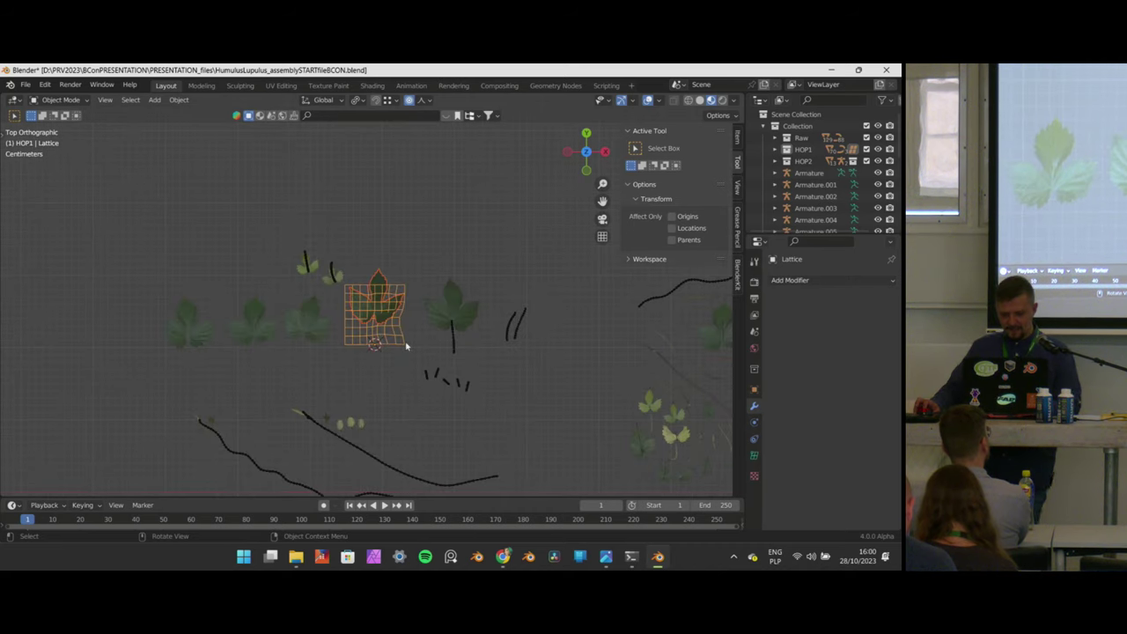
scroll(404, 384, "up", 4)
scroll(360, 421, "down", 3)
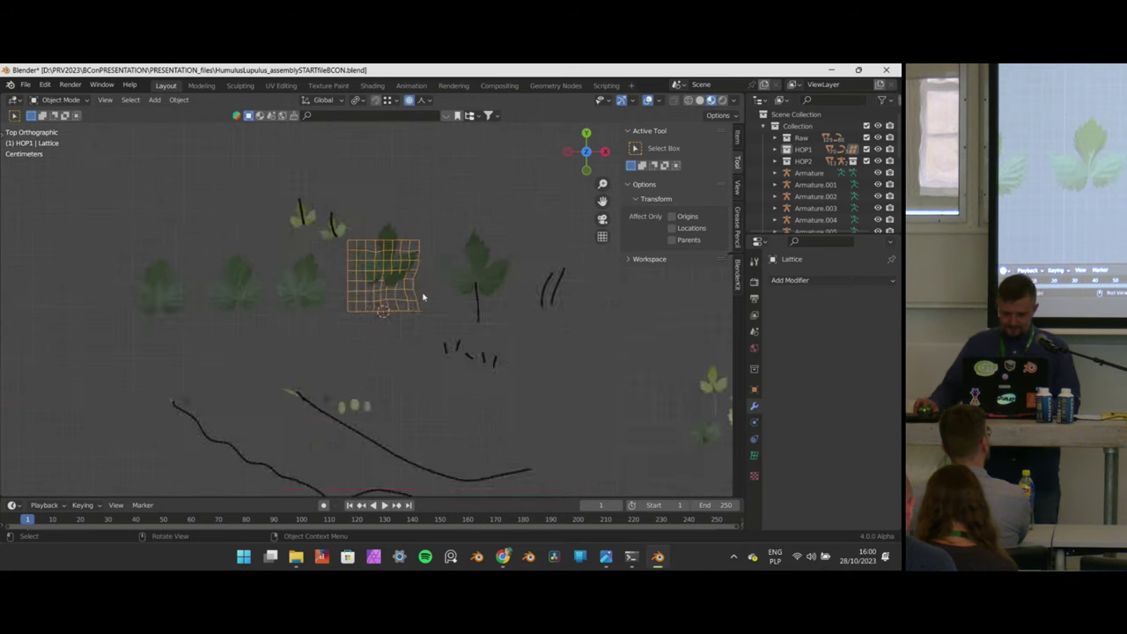
scroll(491, 313, "up", 7)
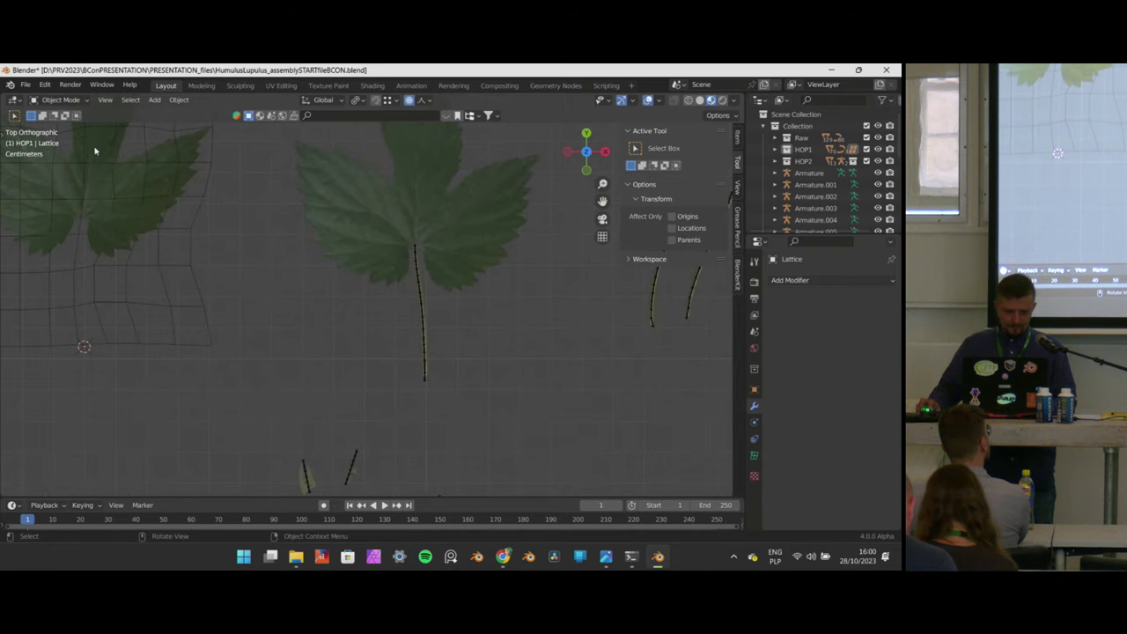
scroll(419, 264, "down", 5)
scroll(382, 273, "up", 5)
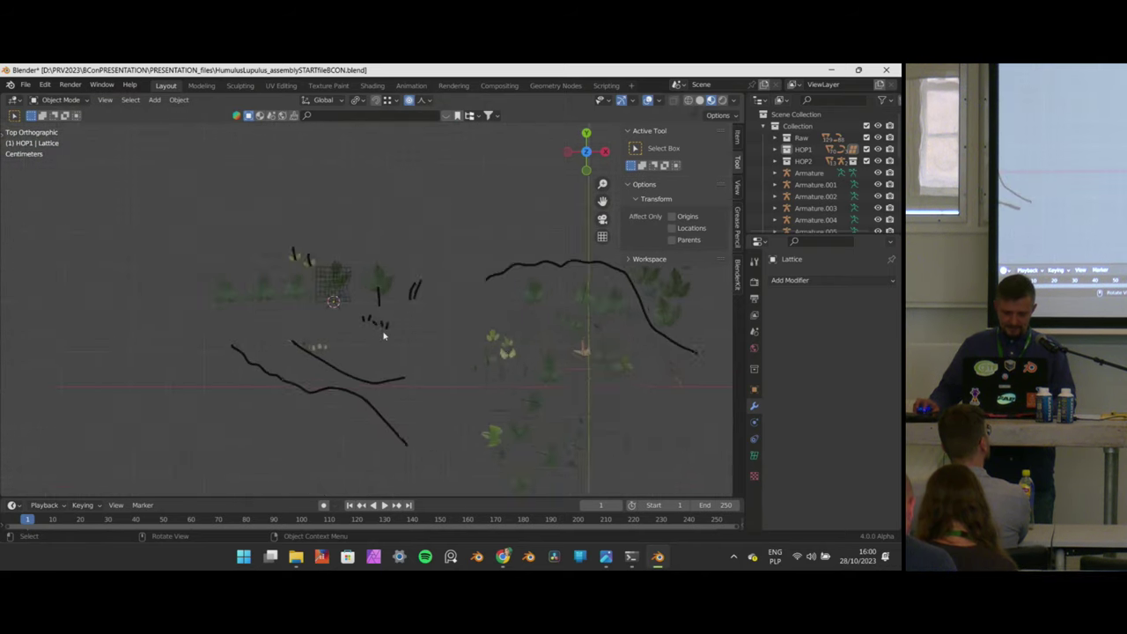
Tilt the neighbouring large leaf downward at the end of its stem.
middle_click_drag(382, 273, 498, 238)
key("r")
left_click(491, 278)
middle_click_drag(491, 279, 446, 300)
scroll(405, 292, "up", 5)
scroll(575, 357, "up", 4)
Put that leaf's stem armature into Pose Mode and try rotating its bones near the leaf.
left_click(445, 282)
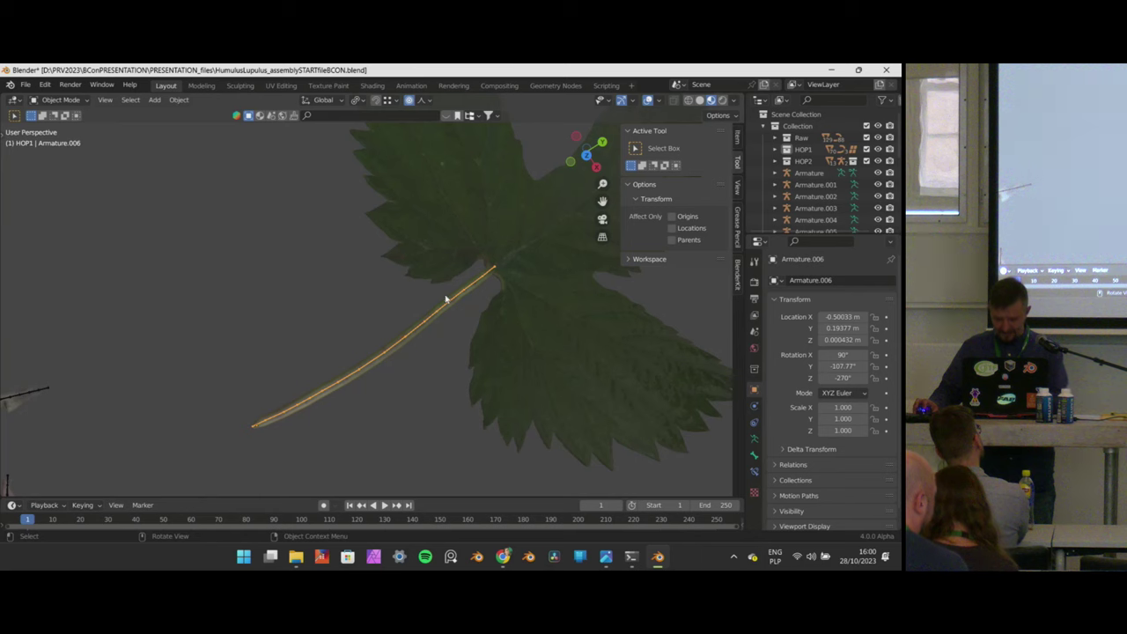
key("ctrl+Tab")
left_click_drag(456, 238, 503, 349)
key("r")
right_click(581, 300)
middle_click_drag(582, 300, 486, 269)
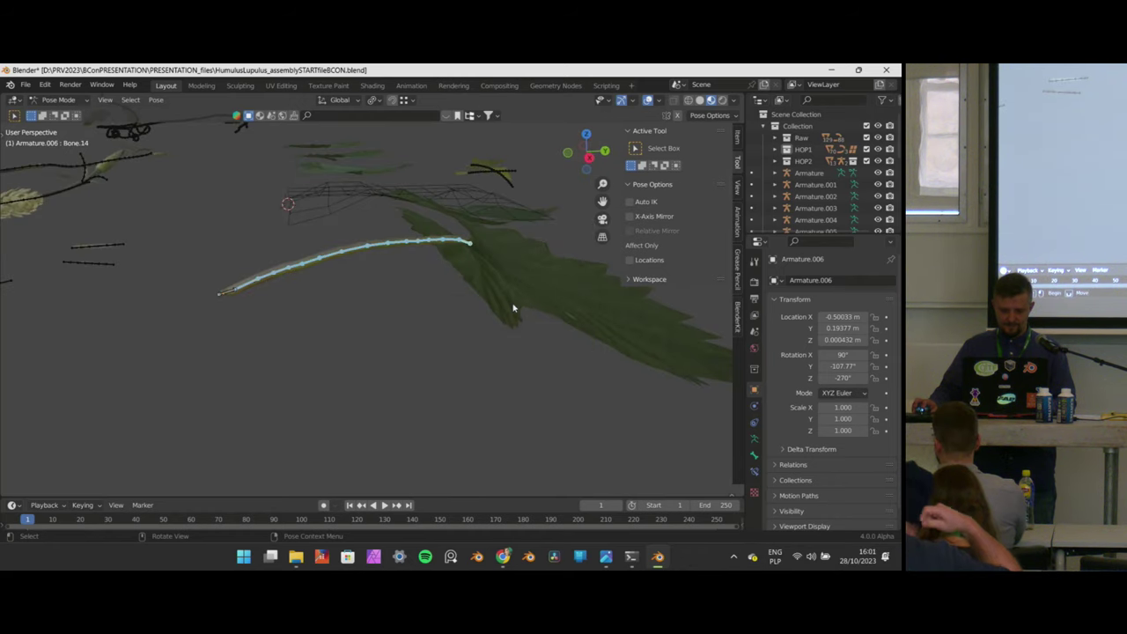
key("r")
right_click(521, 280)
scroll(441, 283, "down", 4)
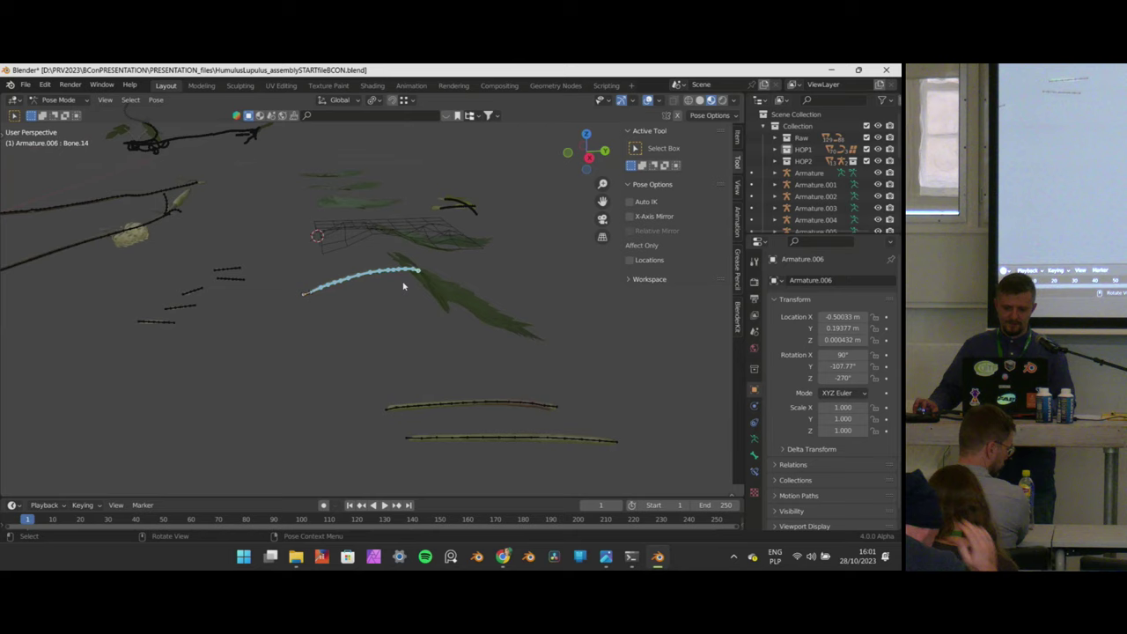
Switch the leaf stem's armature to Edit Mode and show it from above.
middle_click_drag(403, 285, 380, 311)
scroll(381, 311, "up", 3)
key("Tab")
scroll(381, 311, "down", 6)
key("KP_7")
scroll(381, 310, "down", 3)
scroll(411, 315, "up", 5)
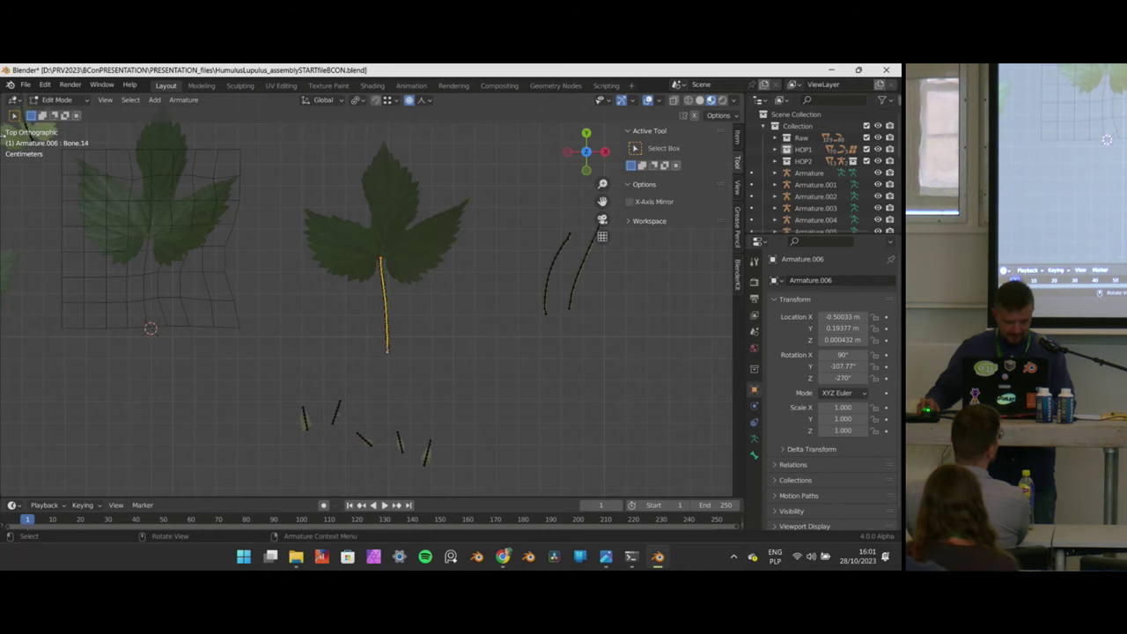
Annotate a curved line starting from the node near the upper end of the long stem.
left_click(6, 132)
scroll(272, 315, "down", 8)
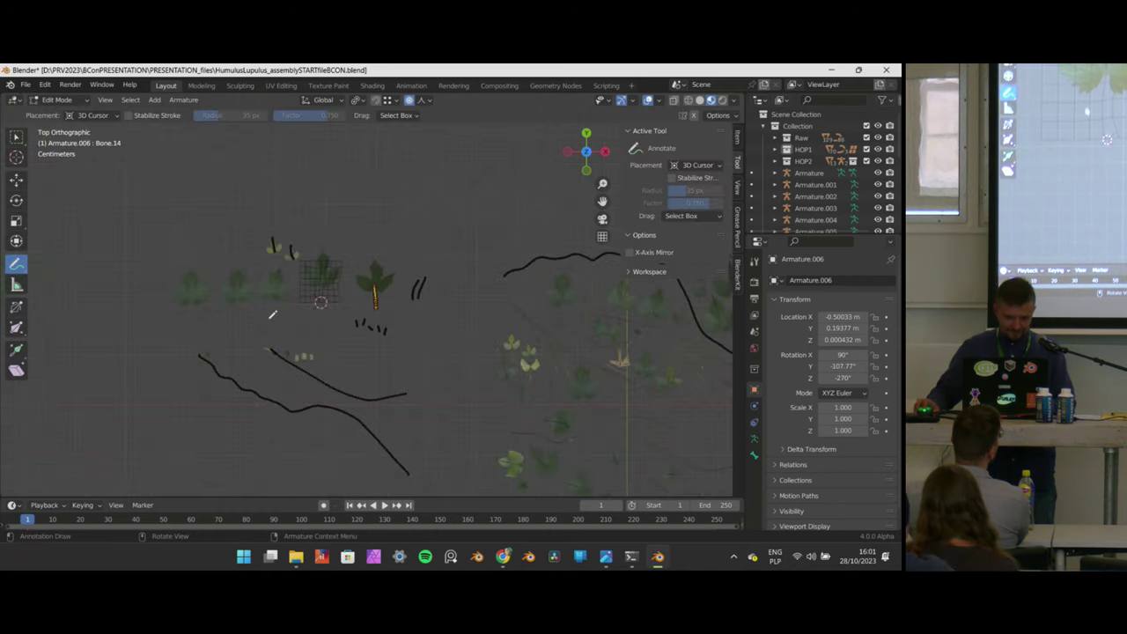
middle_click_drag(320, 447, 325, 329, "shift")
scroll(304, 295, "up", 5)
middle_click_drag(292, 277, 608, 274)
scroll(303, 242, "up", 9)
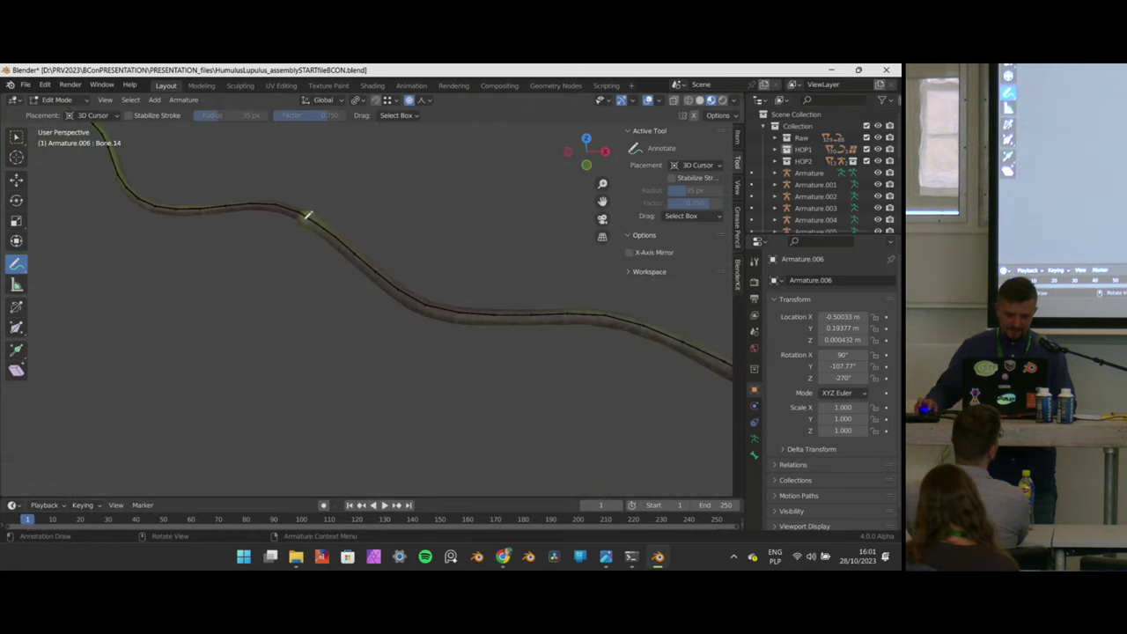
left_click_drag(305, 218, 304, 232)
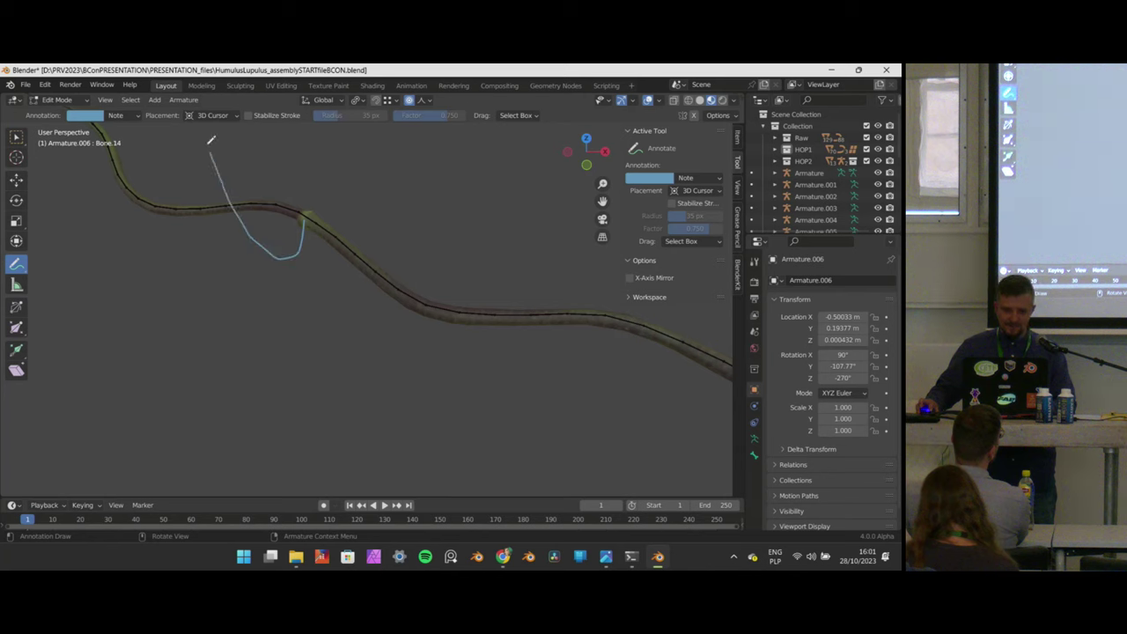
Sketch a second annotation curve rising from the same stem node and undo the annotation strokes.
middle_click_drag(315, 206, 289, 213)
mouse_move(548, 255)
middle_mouse_down()
mouse_move(396, 221)
mouse_move(360, 229)
middle_mouse_up()
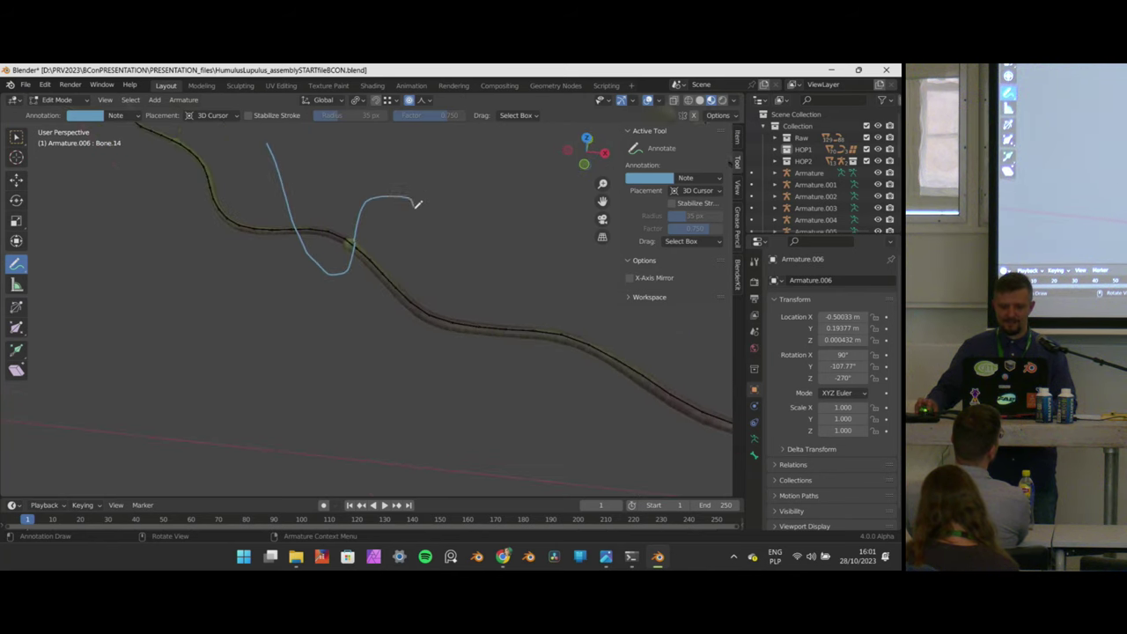
middle_click_drag(418, 204, 368, 255)
middle_click_drag(358, 207, 382, 250)
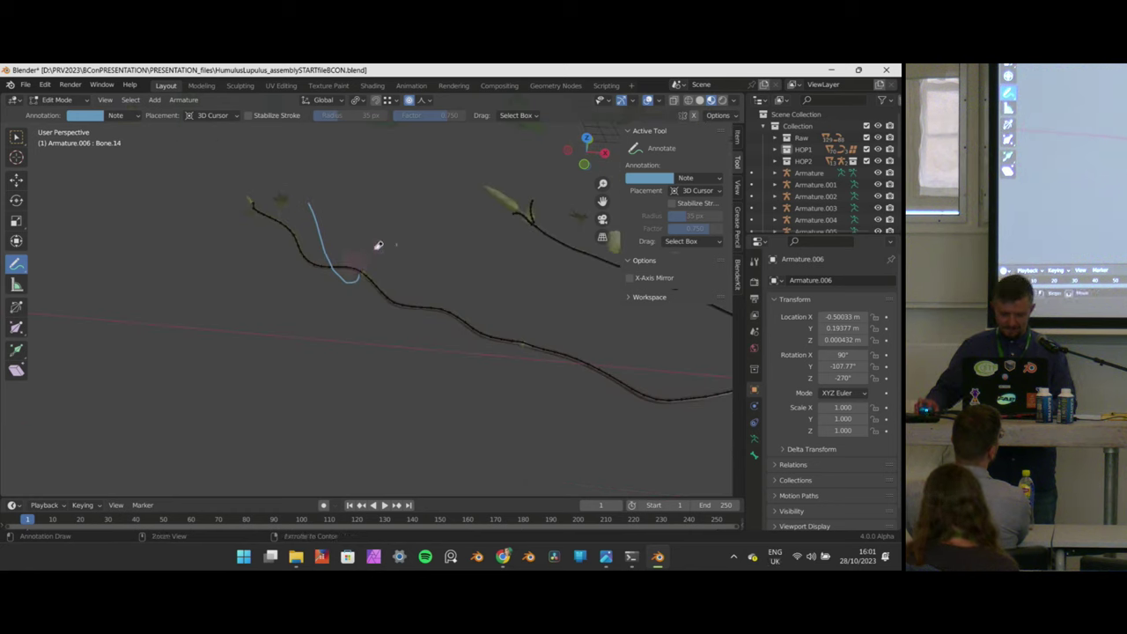
mouse_move(385, 244)
middle_mouse_down()
mouse_move(404, 259)
mouse_move(393, 243)
middle_mouse_up()
In Object Mode, move the large leaf and its stem armature -0.2892 m in X and -0.12803 m in Y, near the long stem.
left_click(16, 136)
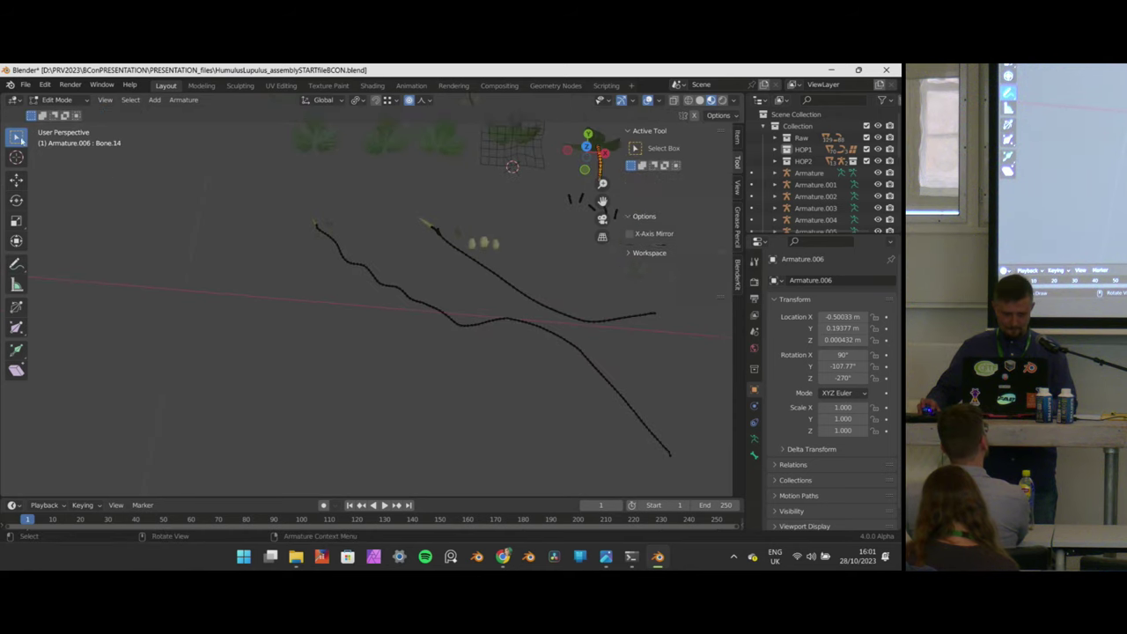
scroll(283, 226, "down", 3)
key("KP_7")
middle_click_drag(493, 207, 388, 284, "shift")
scroll(396, 273, "up", 9)
middle_click_drag(416, 193, 419, 301, "shift")
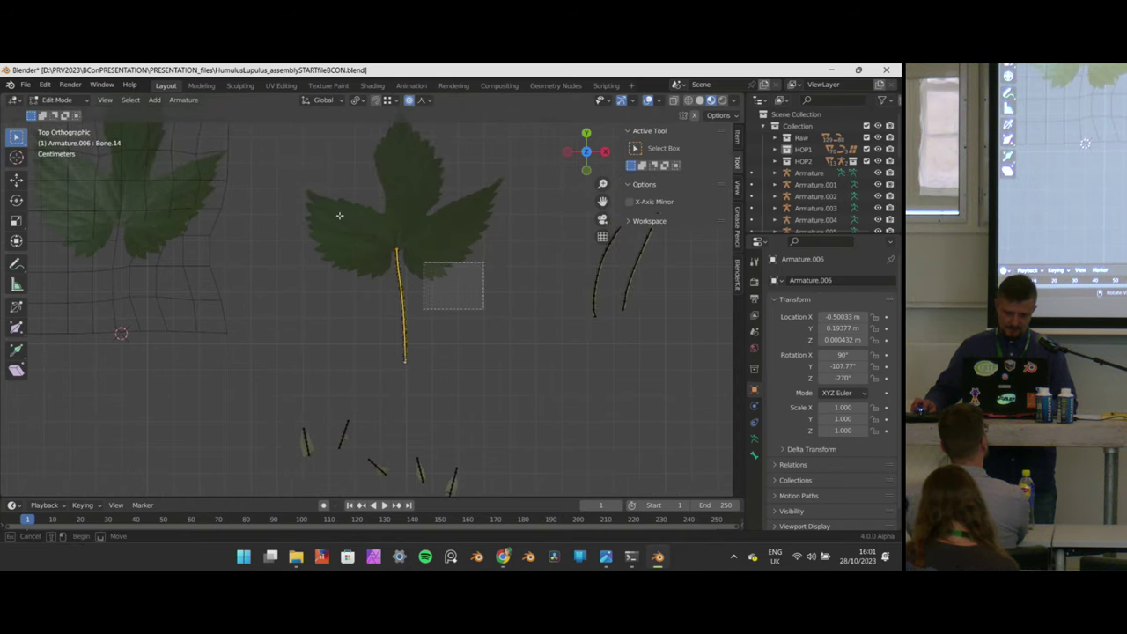
scroll(322, 194, "down", 3)
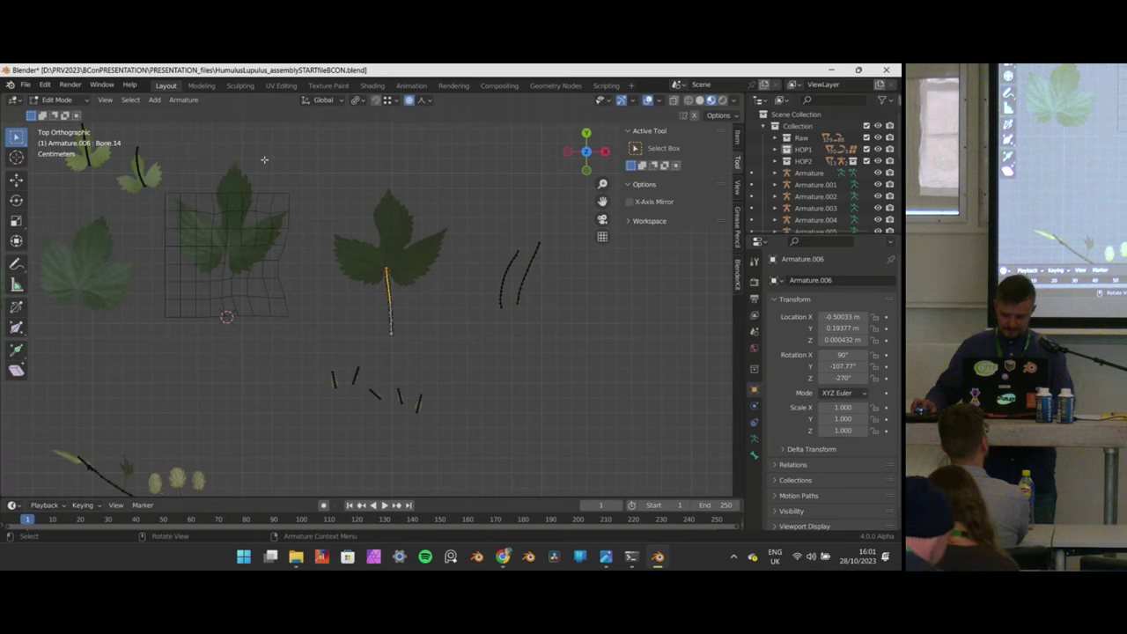
key("Tab")
left_click_drag(452, 332, 443, 272)
scroll(443, 272, "down", 3)
key("g")
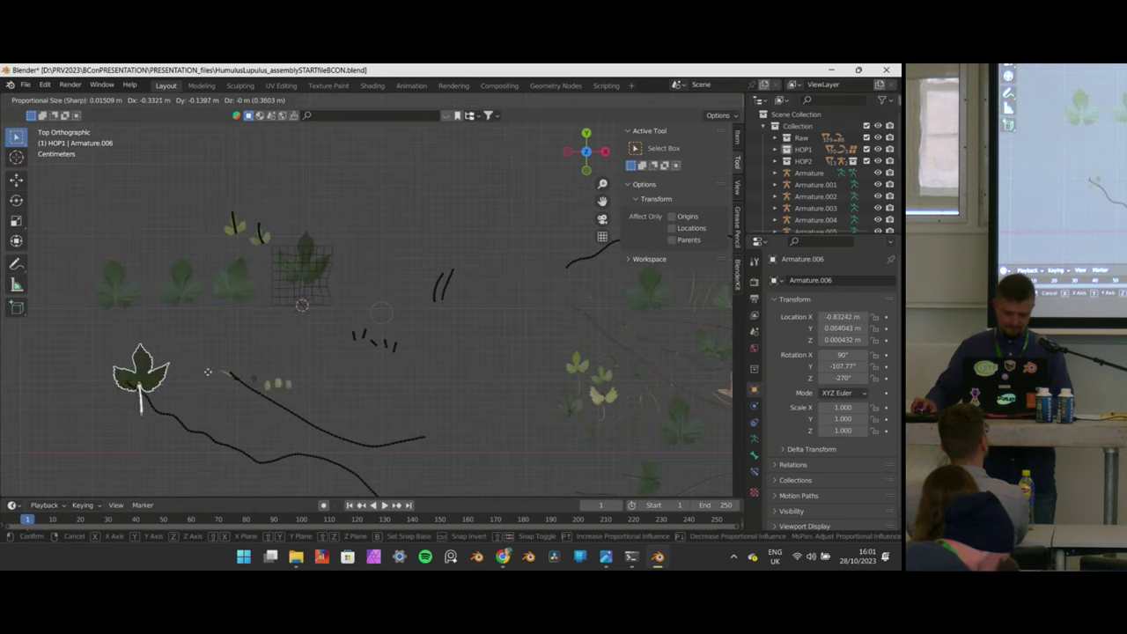
left_click(225, 372)
scroll(334, 302, "down", 2)
middle_click_drag(417, 265, 403, 247, "shift")
scroll(490, 227, "up", 4)
scroll(340, 323, "up", 5)
scroll(440, 253, "up", 4)
scroll(398, 315, "up", 2)
key("g")
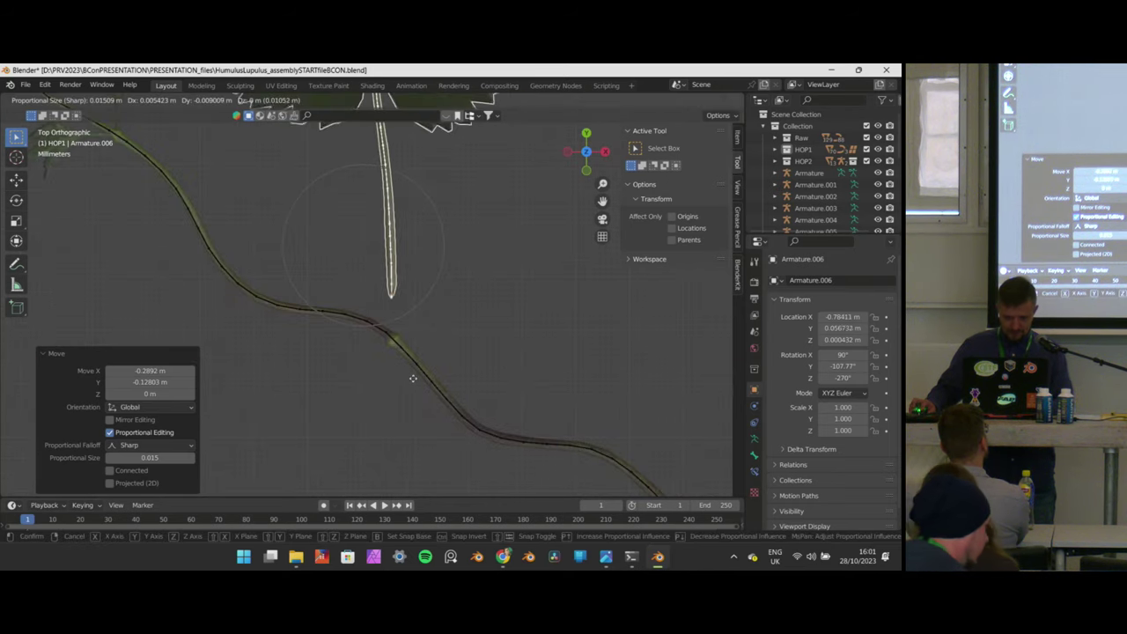
right_click(408, 350)
Move the leaf and its armature 0.005804 m in X and -0.016505 m in Y, placing the leaf stalk's base on the long stem.
scroll(401, 313, "down", 4)
left_click(394, 283)
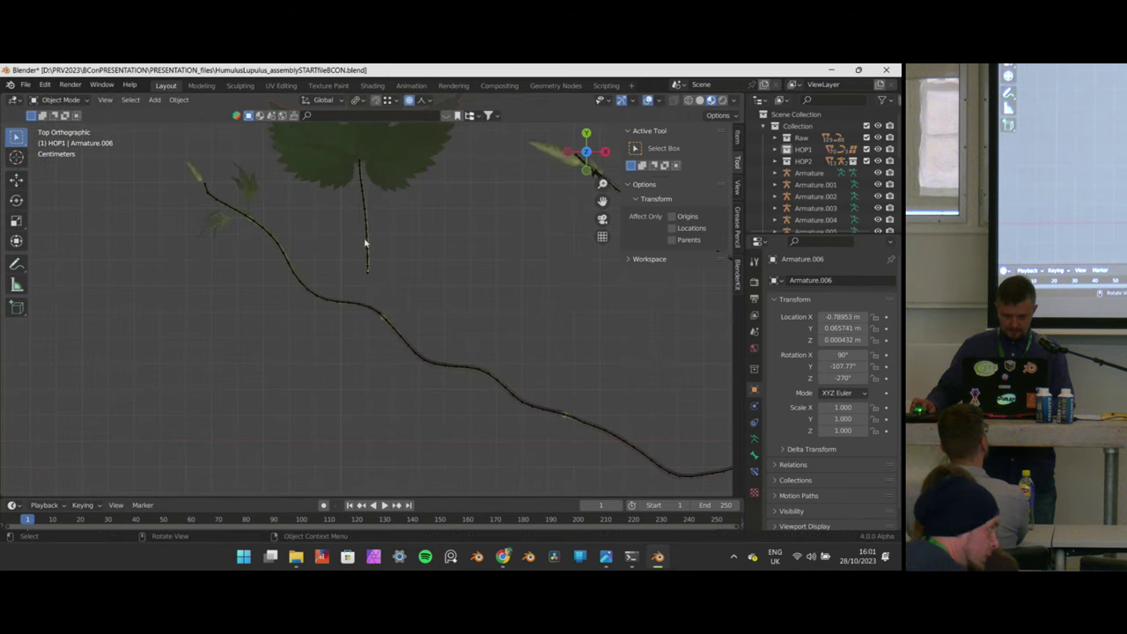
left_click(398, 185)
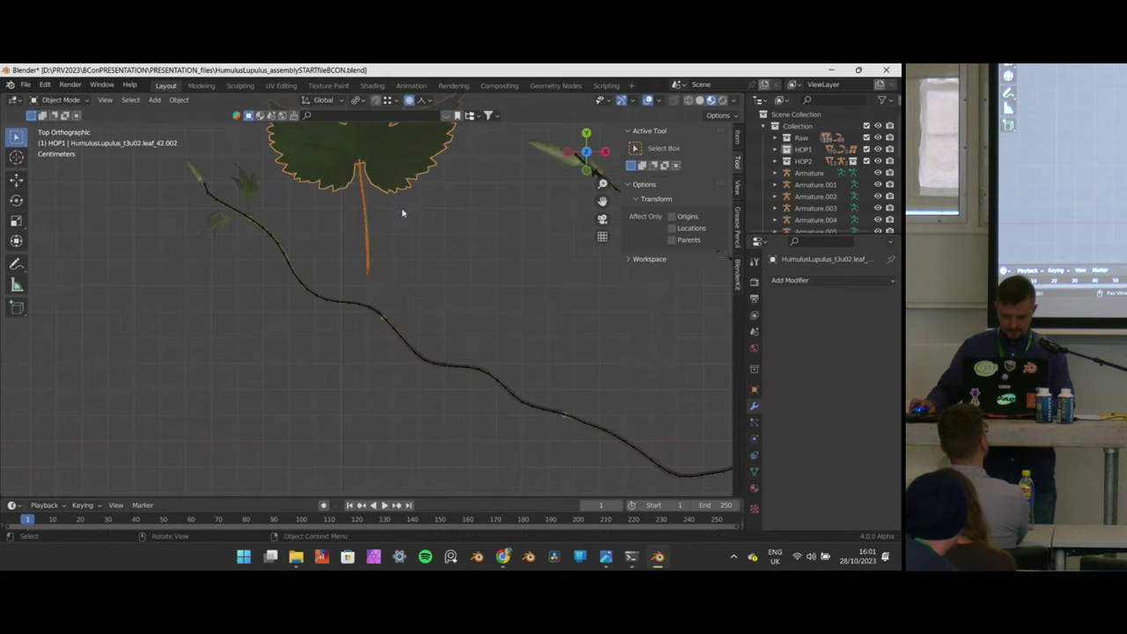
key("g")
left_click(417, 253)
scroll(419, 256, "down", 4)
middle_click_drag(419, 256, 390, 292)
scroll(354, 255, "up", 4)
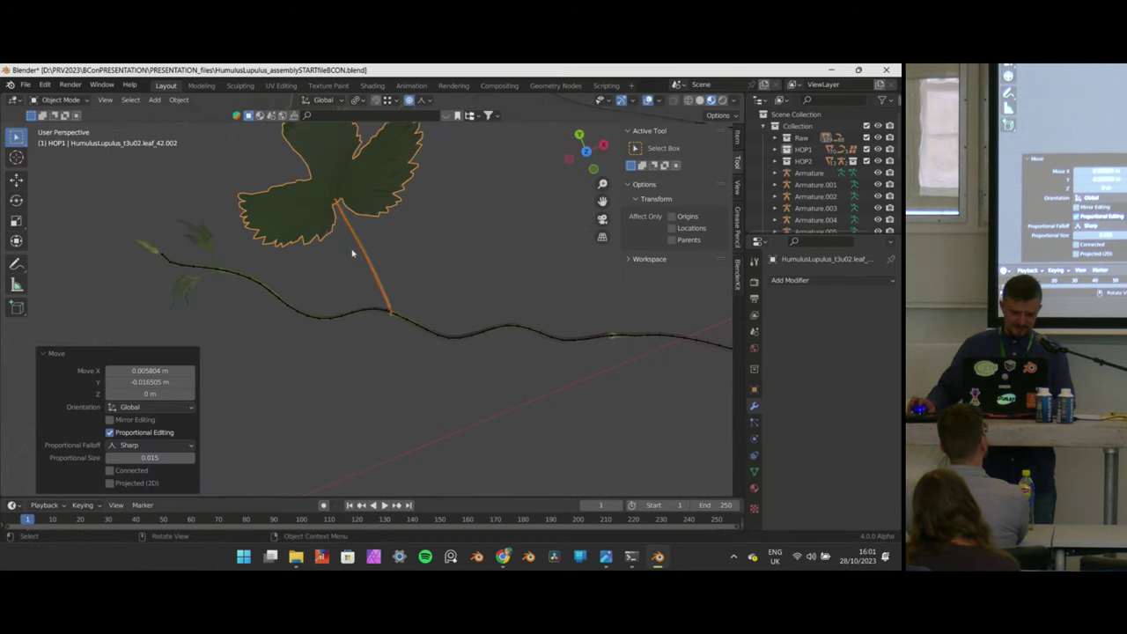
Move the leaf and its armature 0.072585 m in X and -0.037985 m in Y, to a node farther along the same stem.
key("KP_7")
scroll(352, 252, "down", 3)
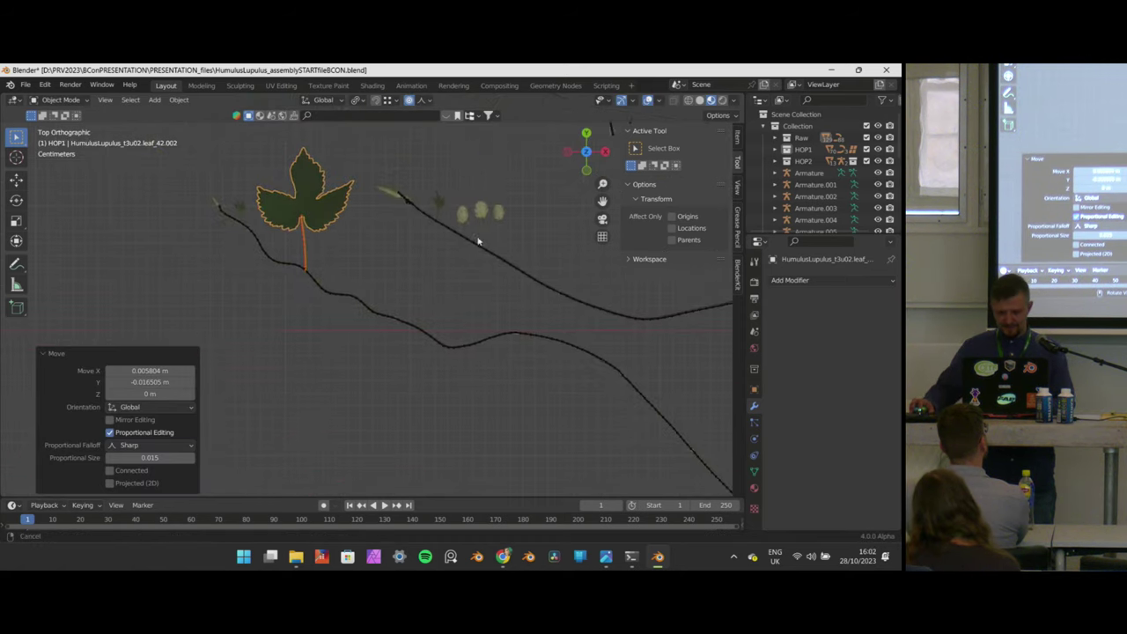
key("g")
left_click(478, 328)
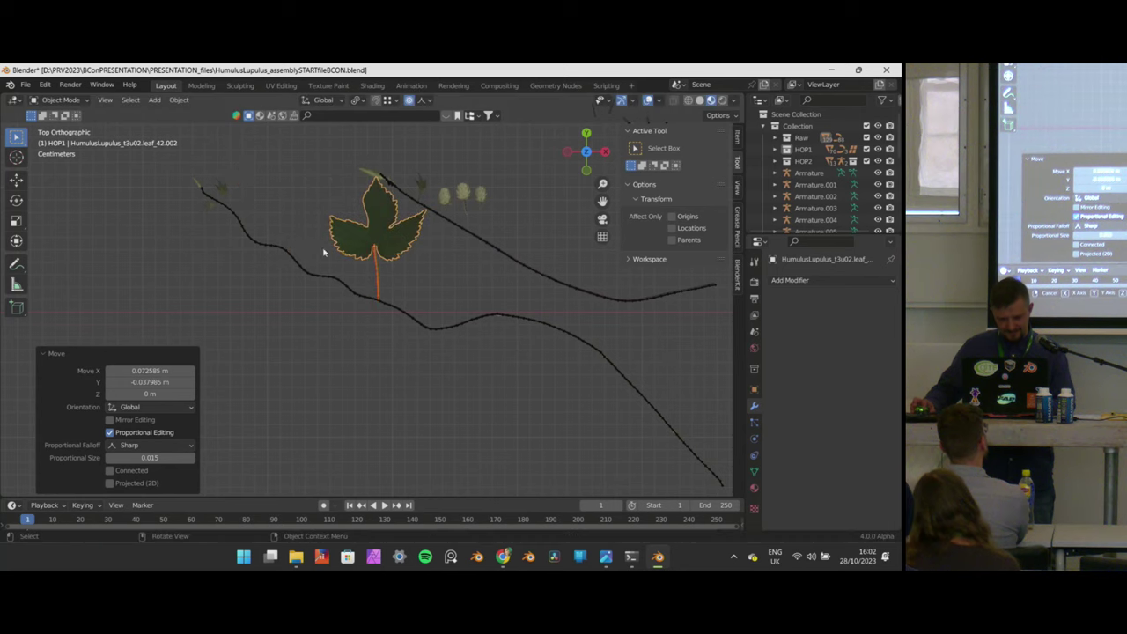
scroll(493, 299, "up", 6)
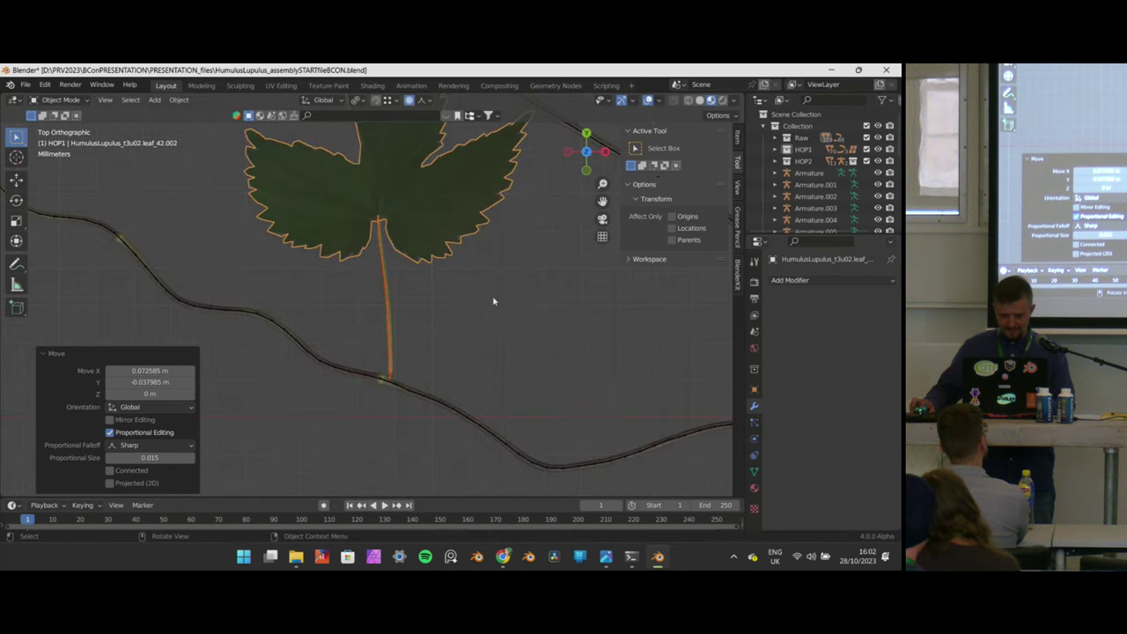
Nudge the leaf and its armature slightly so the base of the leaf stalk sits on the stem node.
left_click(470, 309)
scroll(470, 309, "down", 2)
middle_click_drag(467, 323, 432, 334)
scroll(440, 333, "up", 2)
left_click_drag(451, 329, 330, 210)
middle_click_drag(491, 393, 480, 359)
scroll(389, 362, "up", 1)
middle_click_drag(388, 361, 423, 397)
key("Tab")
key("g")
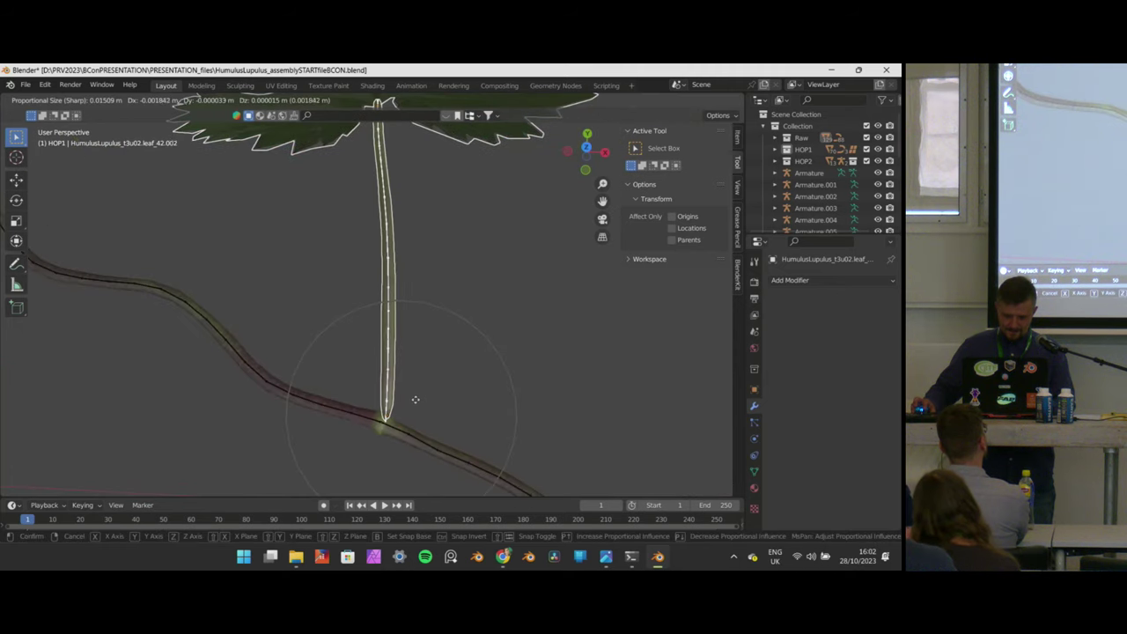
left_click(413, 409)
Examine the attached leaf and the tip of the long stem from several angles.
scroll(414, 411, "down", 9)
middle_click_drag(503, 397, 457, 373)
left_click(441, 355)
middle_click_drag(432, 320, 393, 317)
scroll(373, 228, "down", 1)
scroll(325, 237, "up", 6)
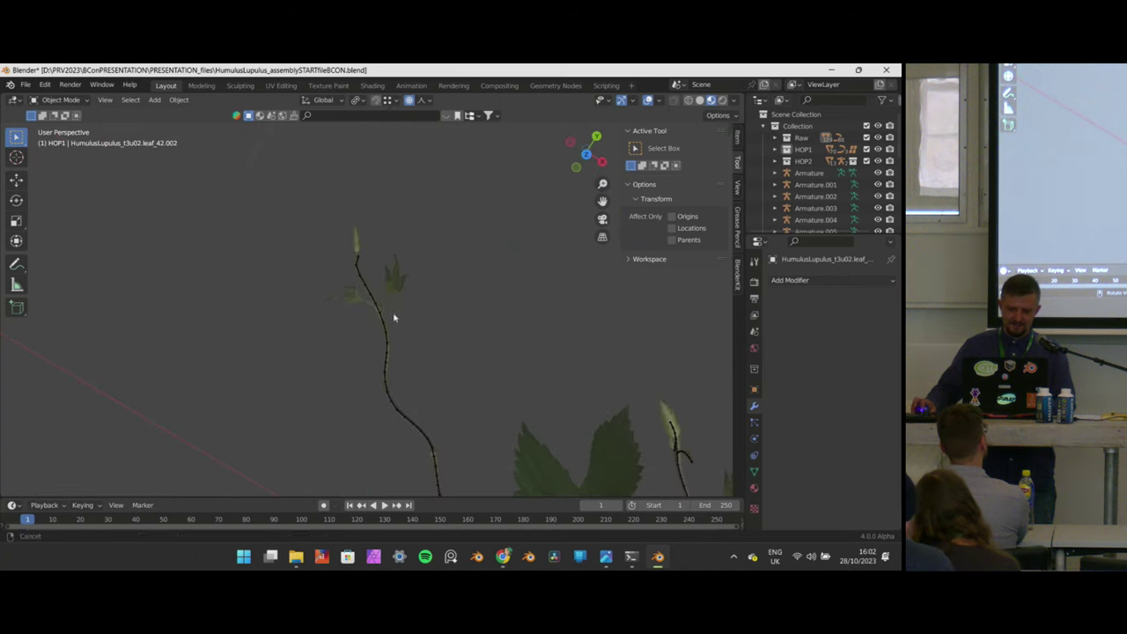
scroll(393, 308, "up", 6)
middle_click_drag(205, 333, 380, 355)
middle_click_drag(379, 408, 440, 369)
From the top view, try to move the two small light-green leaves together with their armatures.
key("KP_7")
middle_click_drag(458, 306, 412, 433, "shift")
scroll(365, 236, "up", 2)
middle_click_drag(437, 263, 433, 245, "shift")
scroll(414, 235, "up", 3)
scroll(370, 199, "down", 3)
left_click_drag(367, 194, 310, 198)
scroll(321, 236, "down", 2)
scroll(322, 238, "down", 2)
key("g")
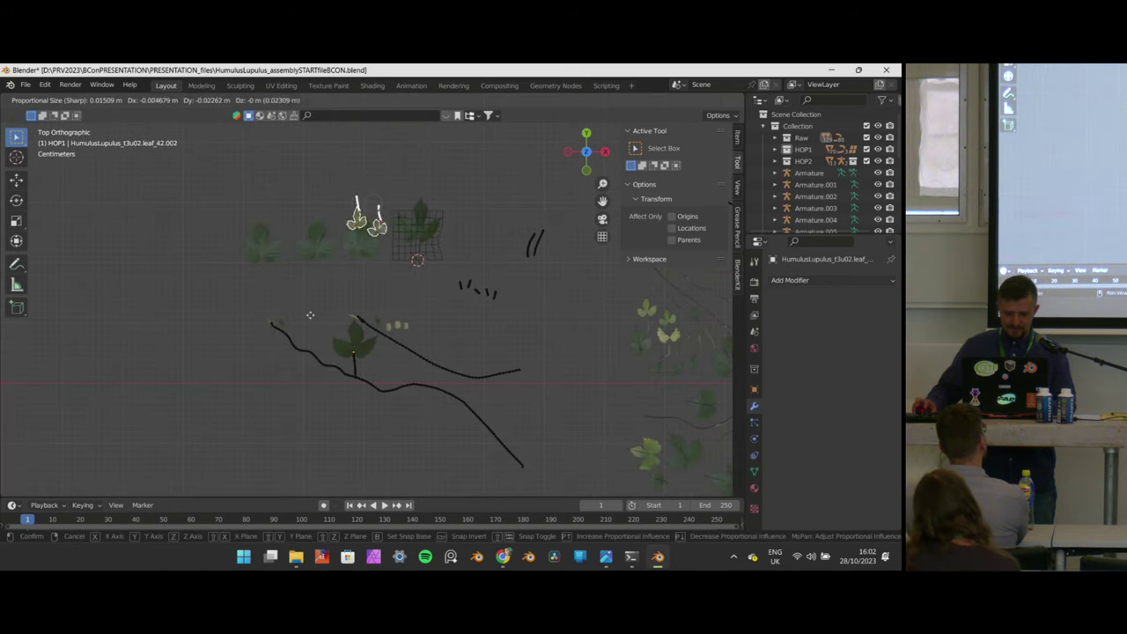
right_click(299, 295)
Select only the armatures of the two small leaves and try to move them without the leaf meshes.
scroll(375, 203, "up", 2)
middle_click_drag(378, 193, 402, 263, "shift")
scroll(415, 249, "up", 3)
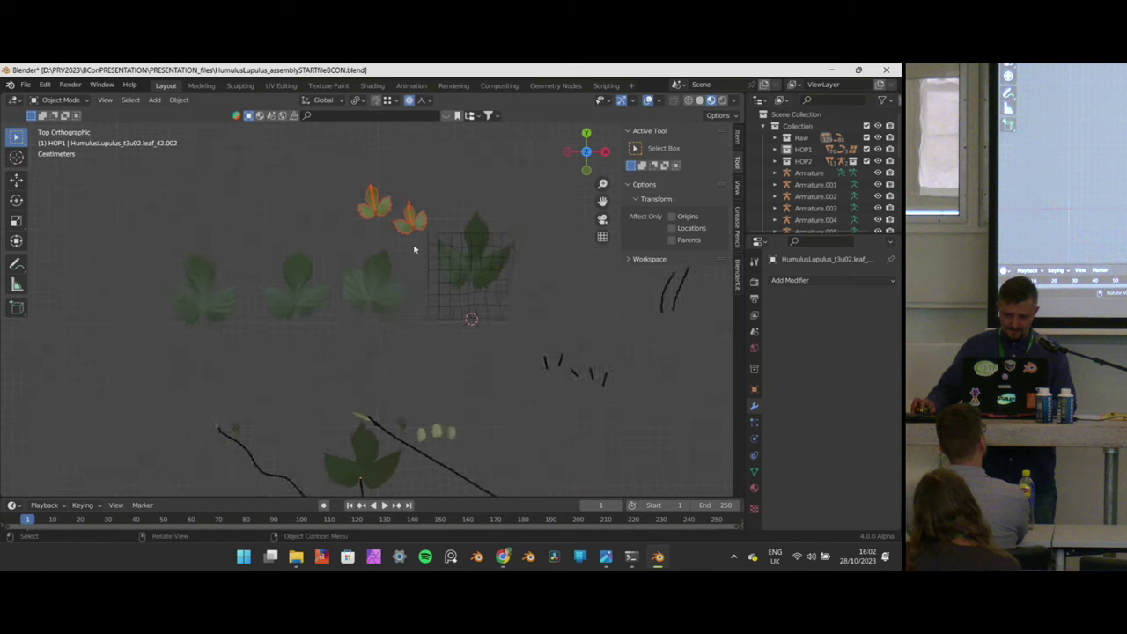
left_click(376, 168)
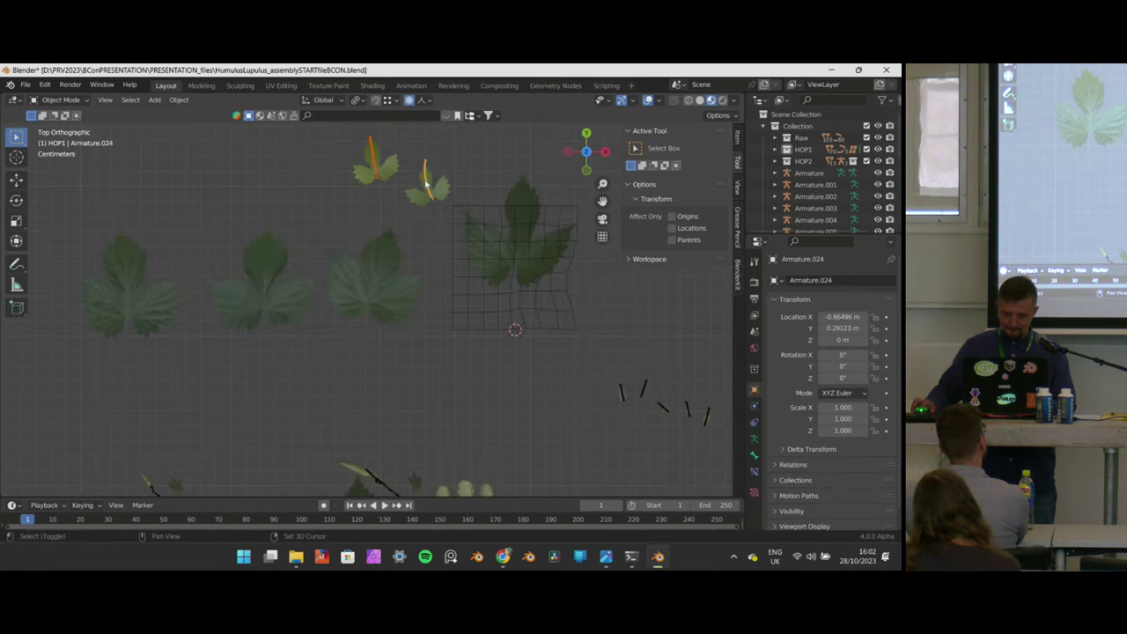
scroll(426, 182, "down", 3)
key("g")
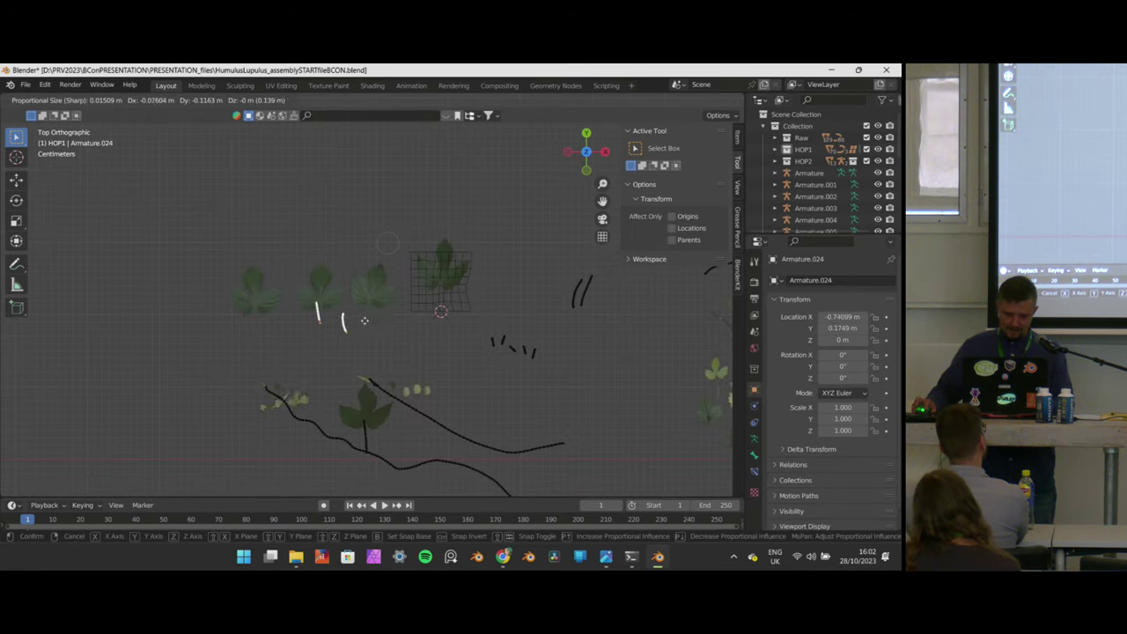
right_click(365, 322)
scroll(372, 331, "down", 3)
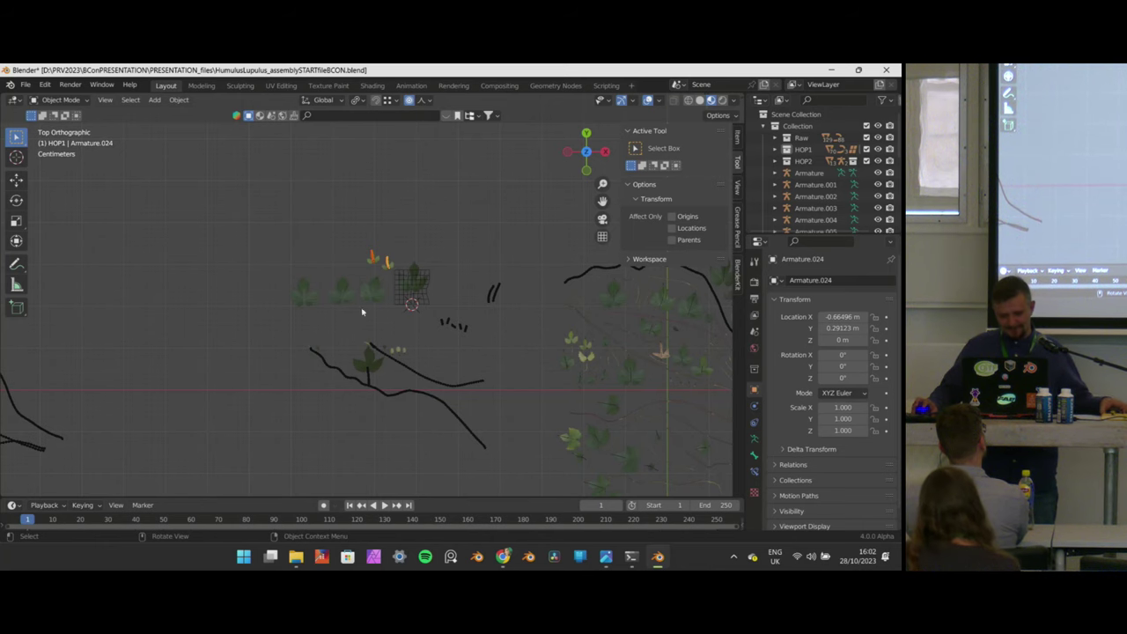
Examine the large leaf on its stem, the cones and the group of five small bracts with armatures.
scroll(366, 363, "up", 4)
middle_click_drag(378, 428, 418, 239, "shift")
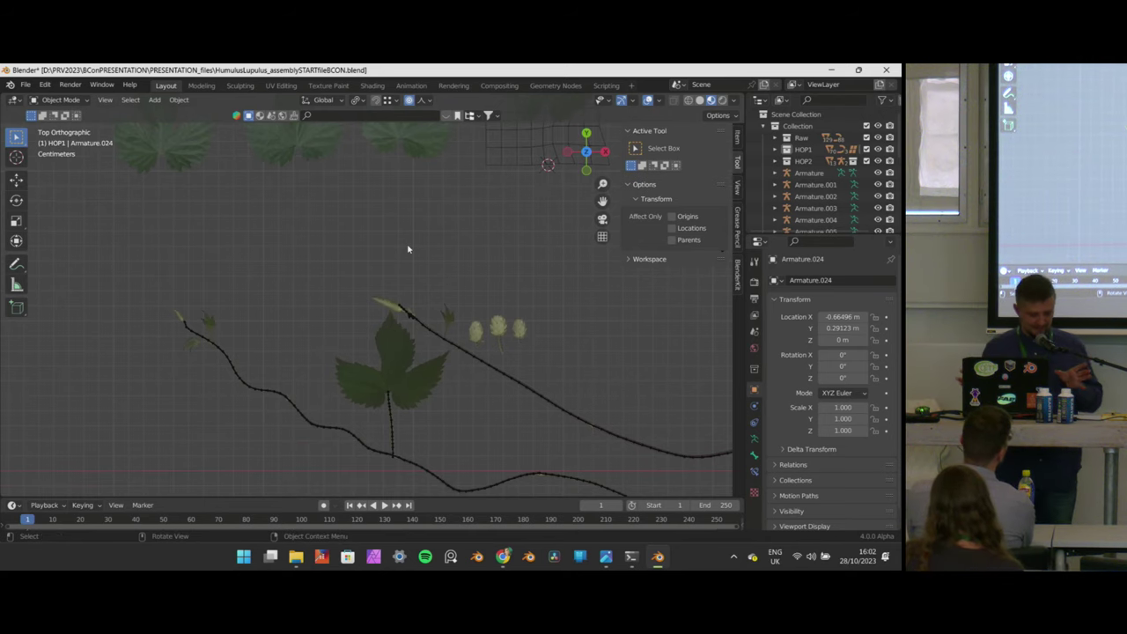
scroll(414, 249, "down", 3)
middle_click_drag(379, 357, 358, 324, "shift")
scroll(479, 254, "up", 4)
middle_click_drag(468, 339, 290, 363, "shift")
scroll(418, 256, "up", 4)
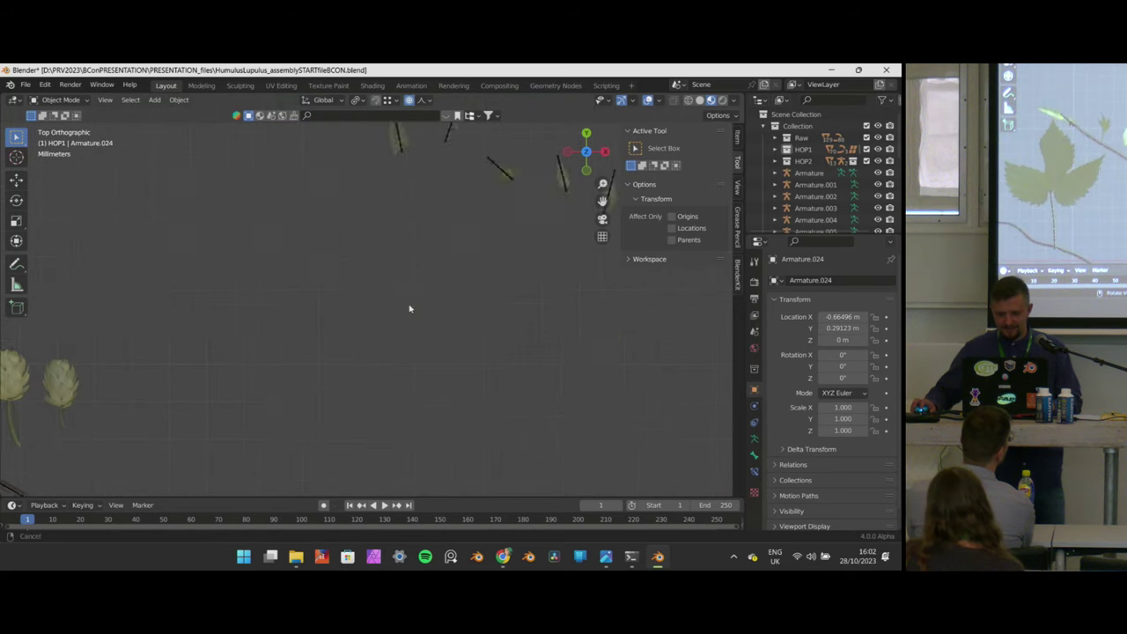
middle_click_drag(410, 309, 341, 406, "shift")
scroll(443, 276, "up", 4)
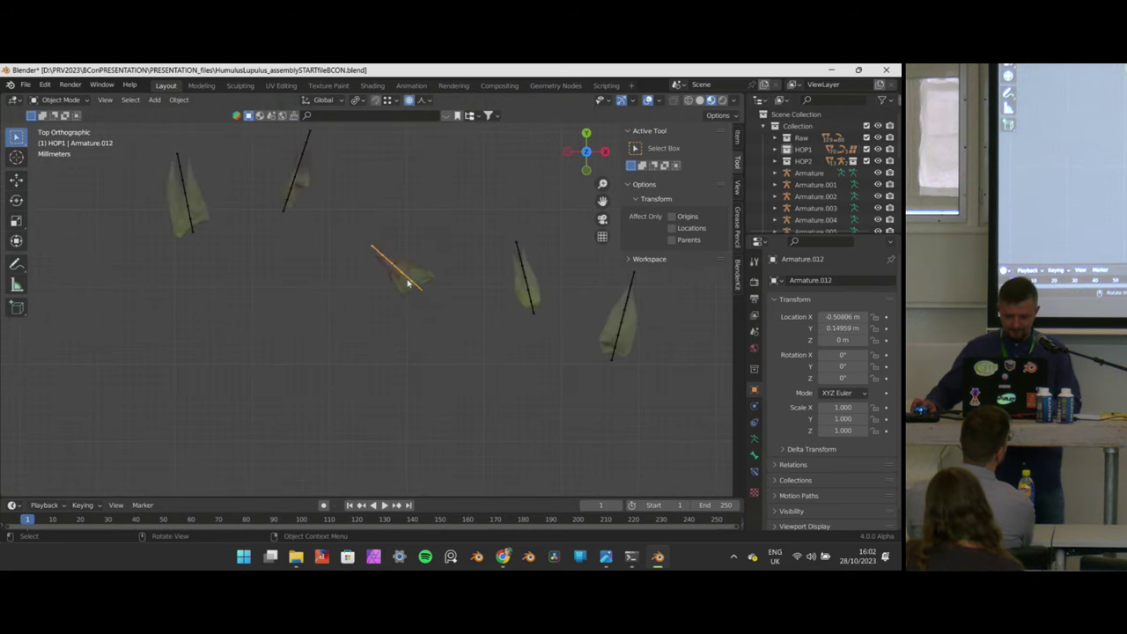
scroll(408, 283, "down", 3)
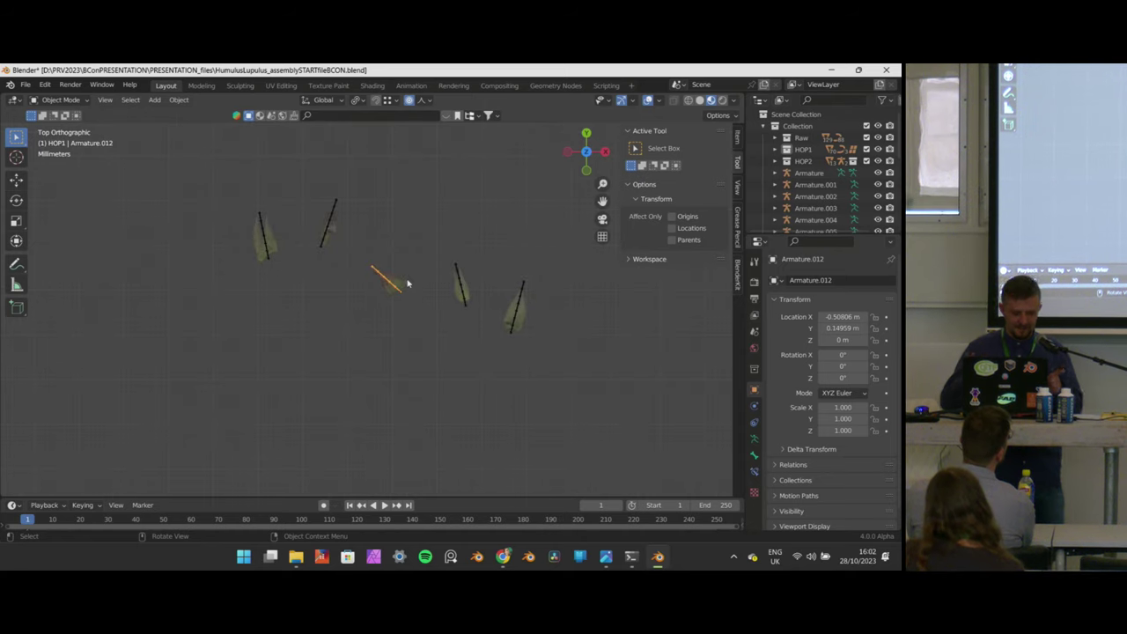
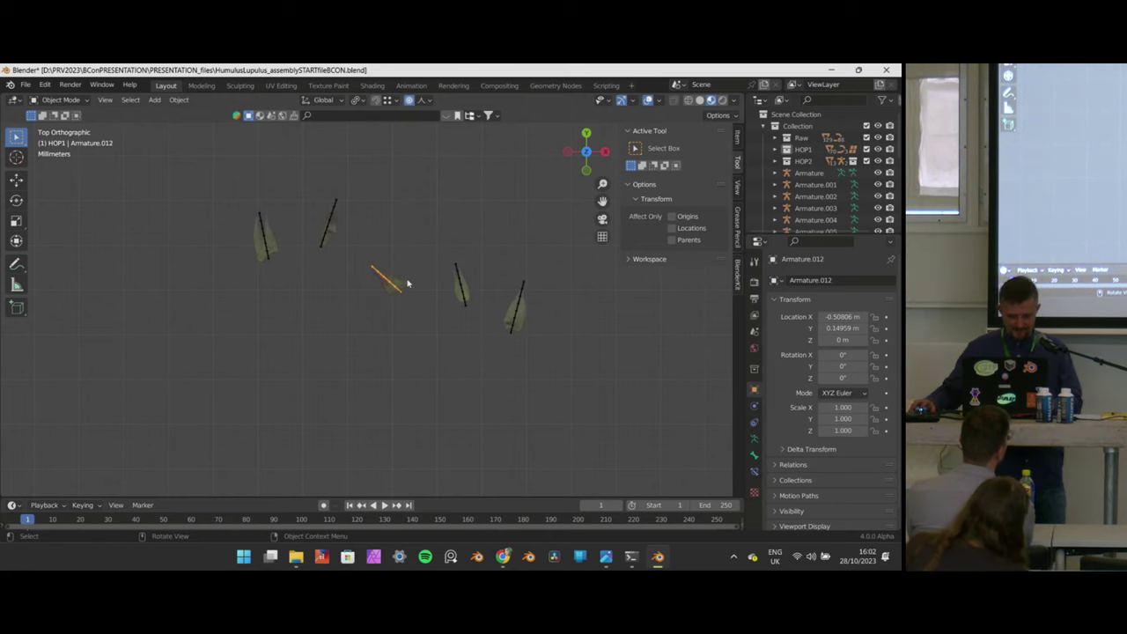
Move only the middle bract's armature -0.029039 m in X and 0.000437 m in Y, and undo the move.
scroll(408, 274, "up", 3)
scroll(423, 258, "down", 2)
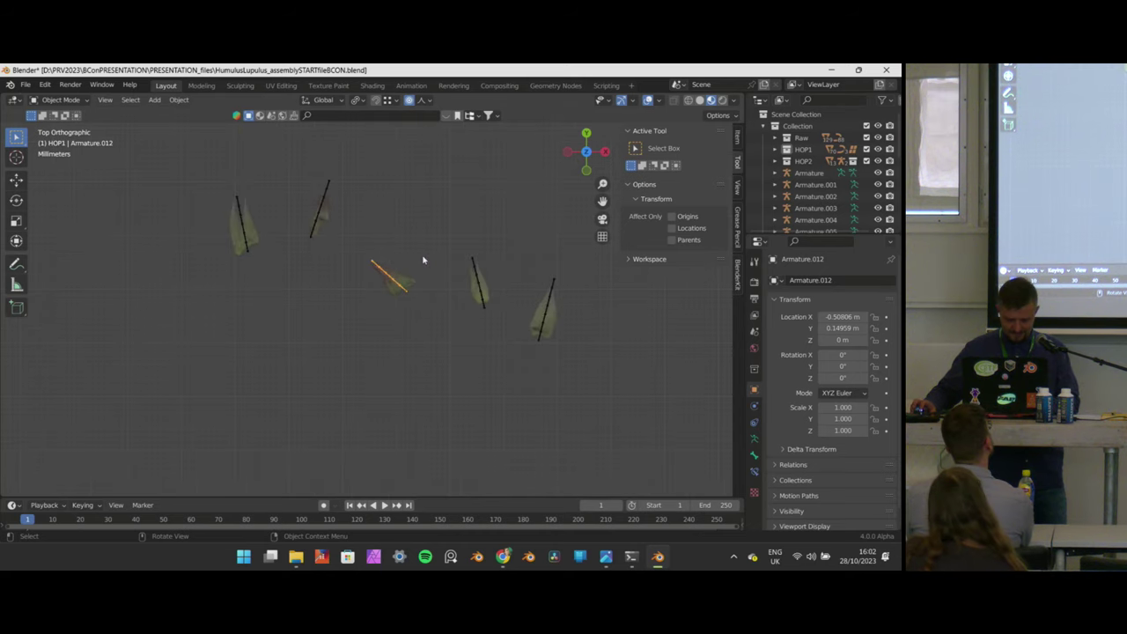
key("g")
left_click(236, 254)
scroll(264, 256, "down", 5)
scroll(269, 260, "up", 3)
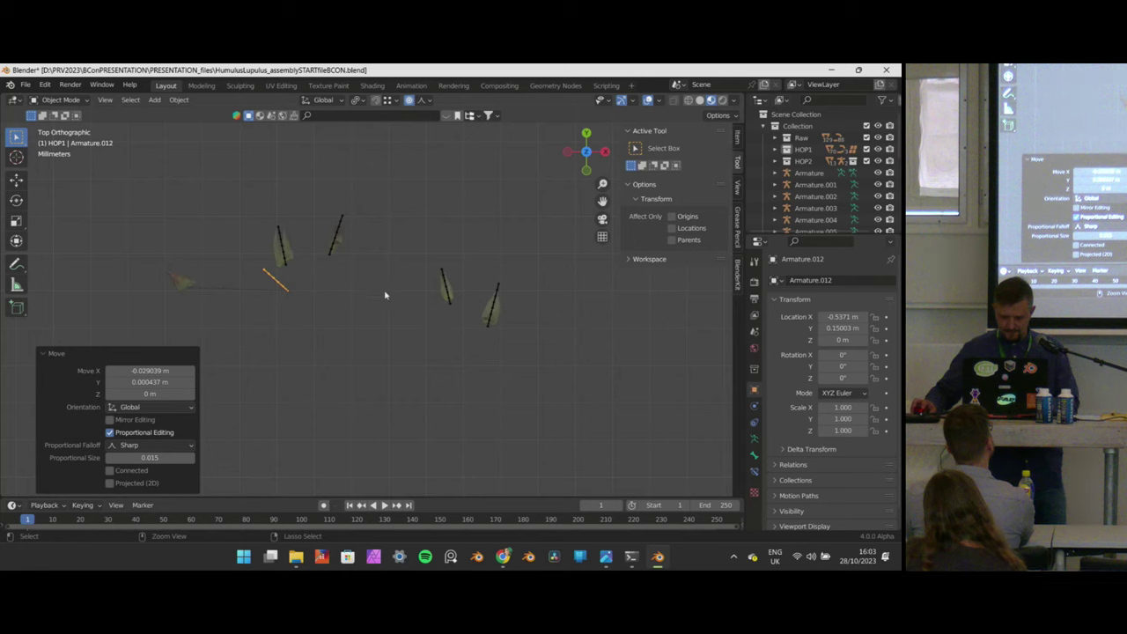
key("ctrl+z")
Select the middle bract together with its armature and turn off Proportional Editing.
scroll(381, 295, "up", 7)
scroll(502, 310, "down", 4)
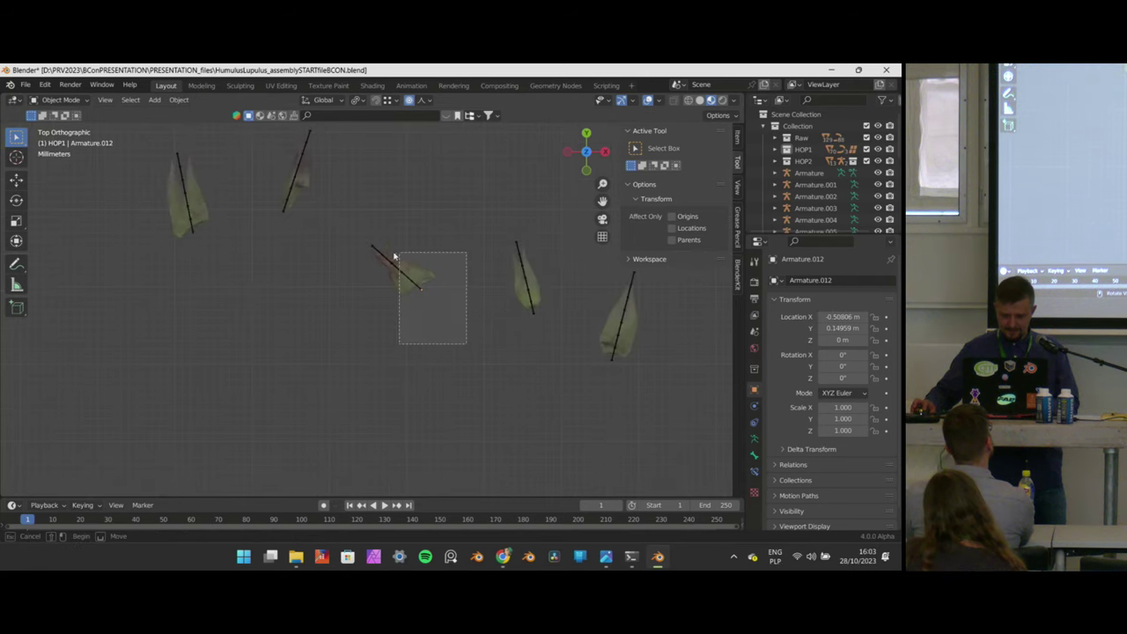
scroll(395, 257, "down", 5)
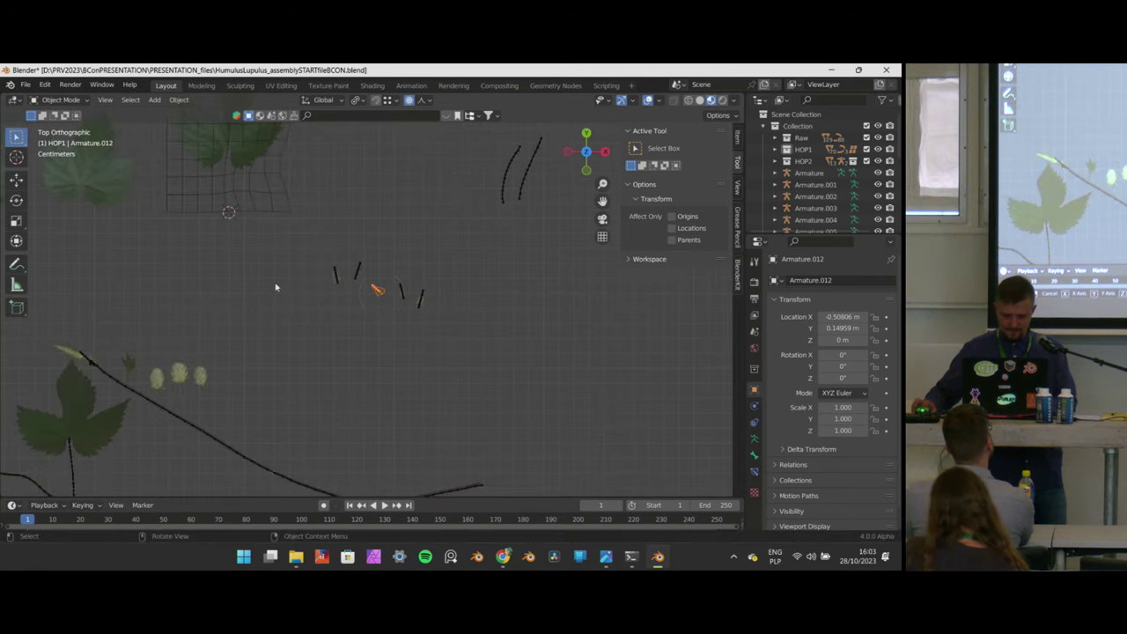
middle_click_drag(317, 359, 544, 232, "shift")
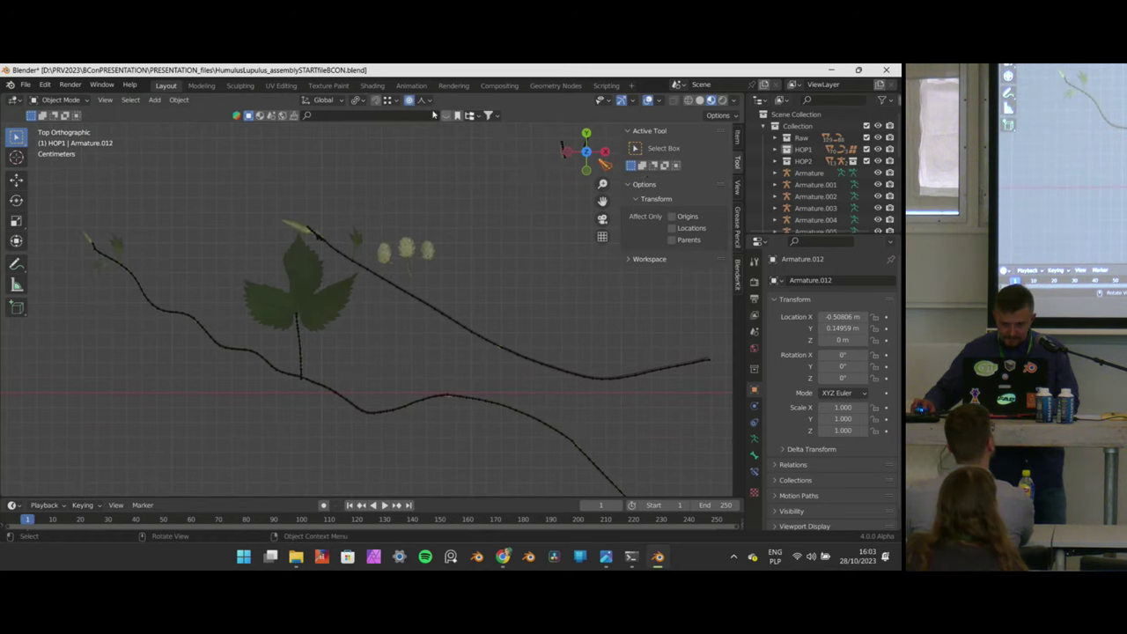
scroll(506, 197, "down", 4)
middle_click_drag(513, 208, 388, 265, "shift")
scroll(473, 207, "up", 4)
scroll(402, 254, "up", 1)
scroll(414, 253, "down", 1)
Move the bract and its armature -0.15764 m in X and -0.067383 m in Y, onto the second stem beside the cones.
key("g")
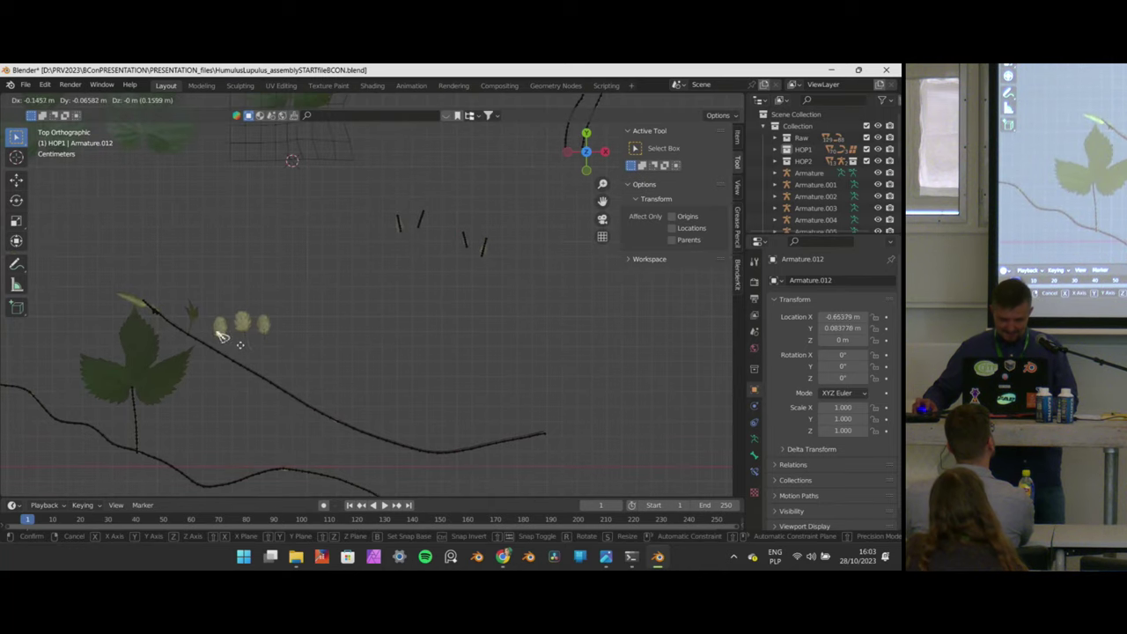
left_click(224, 347)
middle_click_drag(203, 345, 428, 200, "shift")
scroll(423, 199, "up", 4)
middle_click_drag(499, 189, 506, 274, "shift")
scroll(493, 279, "down", 3)
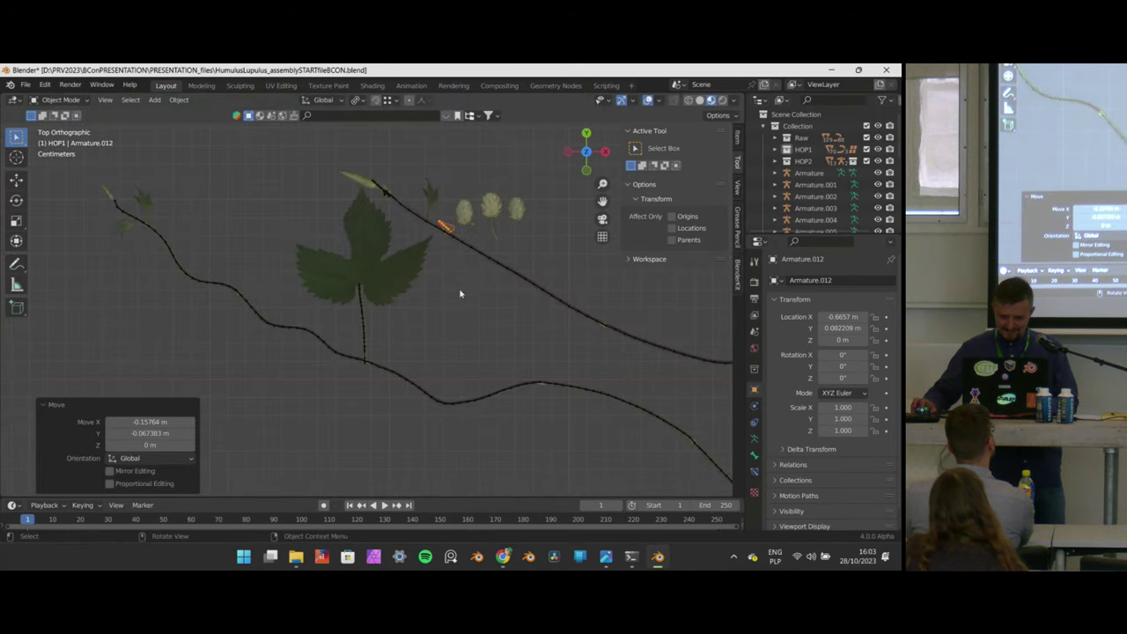
Move the bract and its armature to the large leaf's node on the lower stem, with a final offset of 0.00302 m X, 0.002747 m Y, -0.000083 m Z.
key("g")
left_click(359, 423)
scroll(367, 385, "up", 8)
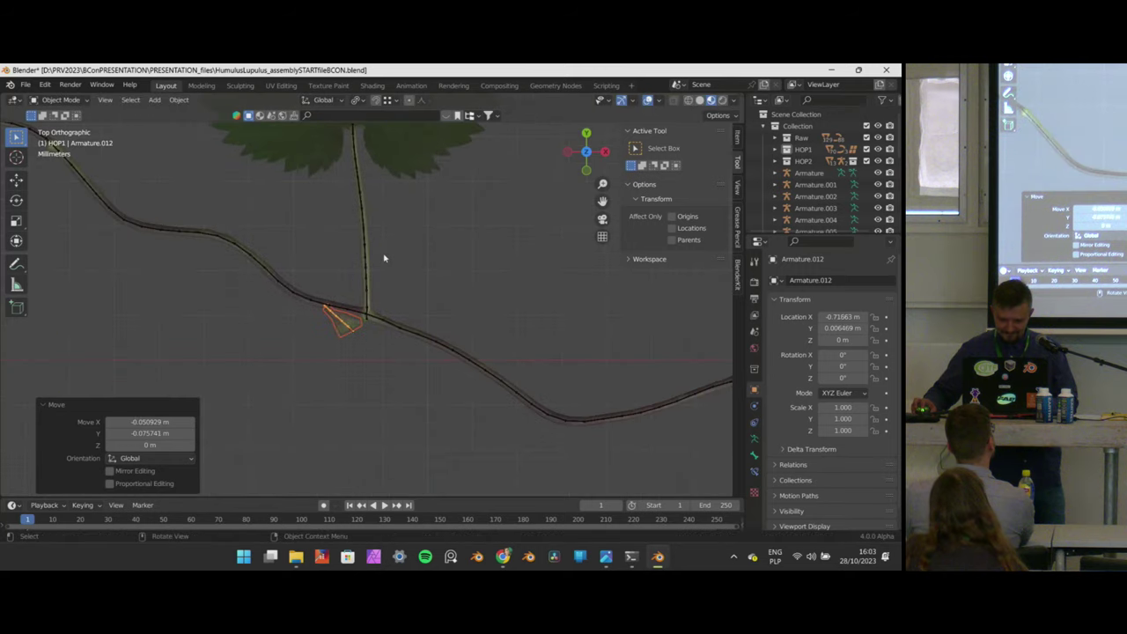
key("g")
left_click(437, 182)
scroll(430, 229, "down", 6)
middle_click_drag(421, 280, 436, 231)
middle_click_drag(362, 315, 376, 244, "shift")
scroll(377, 224, "up", 6)
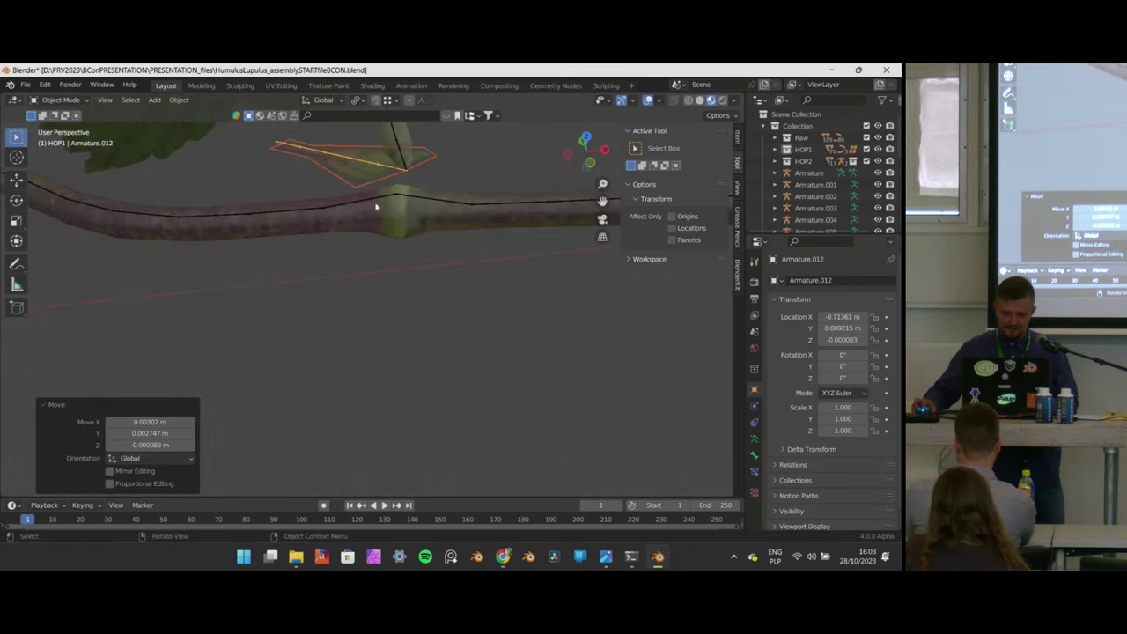
Lower a base corner of the bract mesh -0.00095 m along Z with sharp proportional falloff so it reaches the stem.
left_click(372, 188)
middle_click_drag(372, 191, 381, 221)
key("Tab")
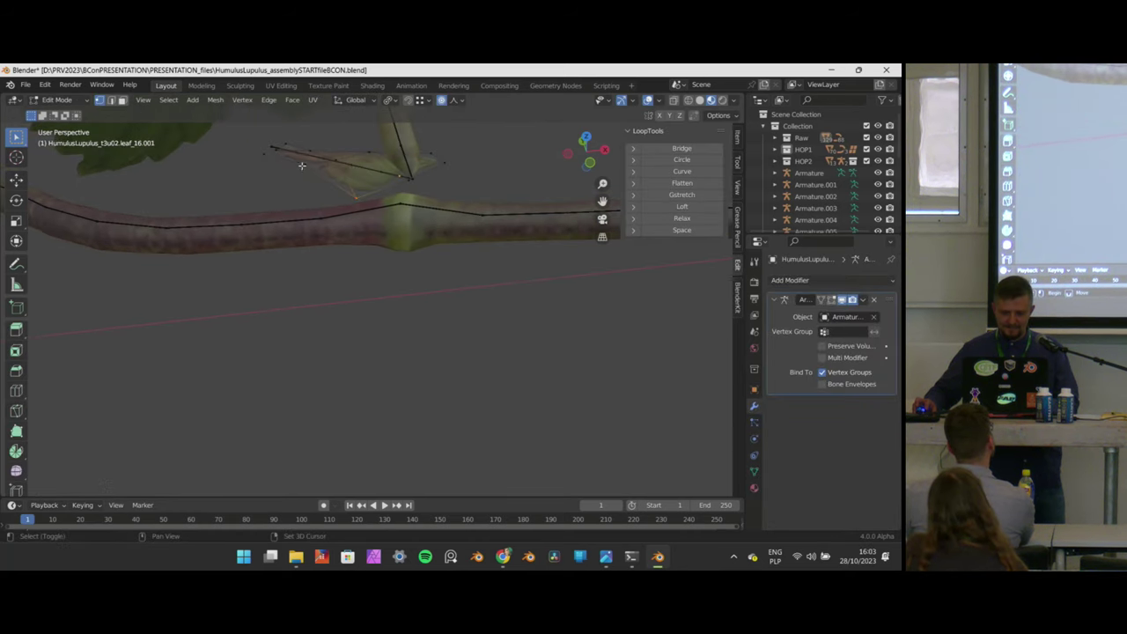
key("g")
key("z")
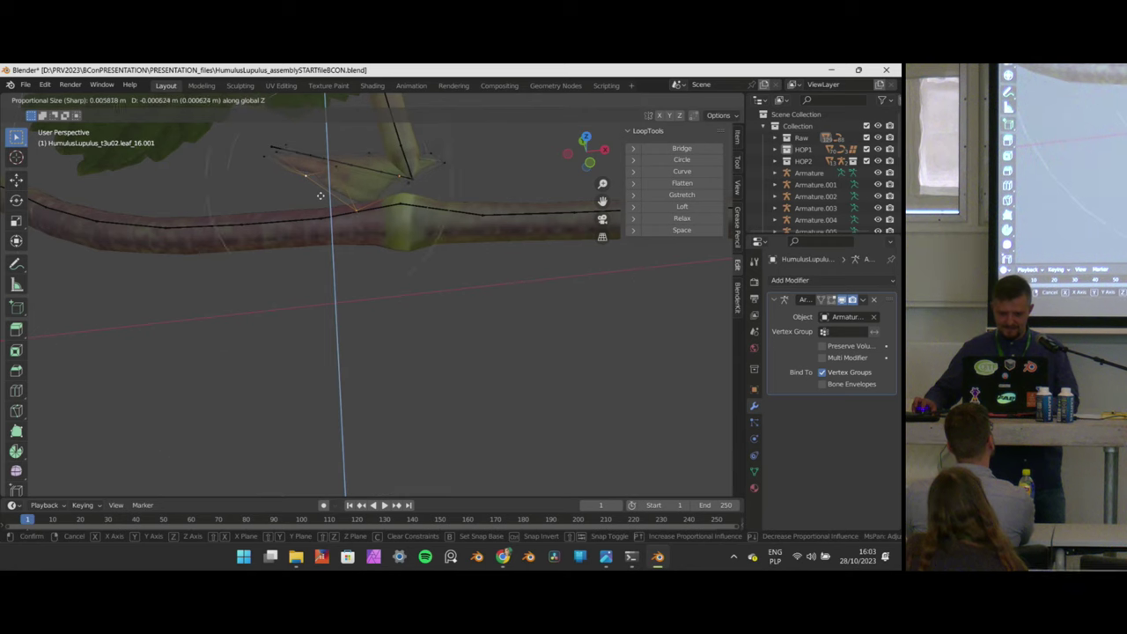
left_click(327, 207)
middle_click_drag(328, 207, 429, 246)
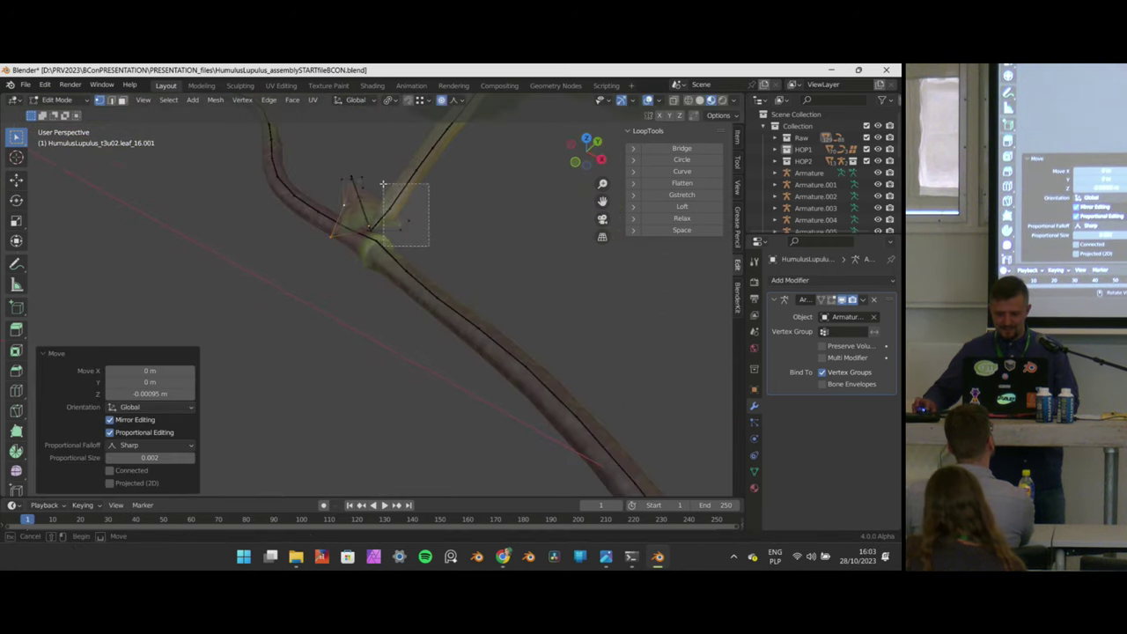
Pull the bract's opposite base corner toward the node with proportional editing and lower it -0.000417 m along Z.
left_click_drag(383, 184, 385, 187)
key("g")
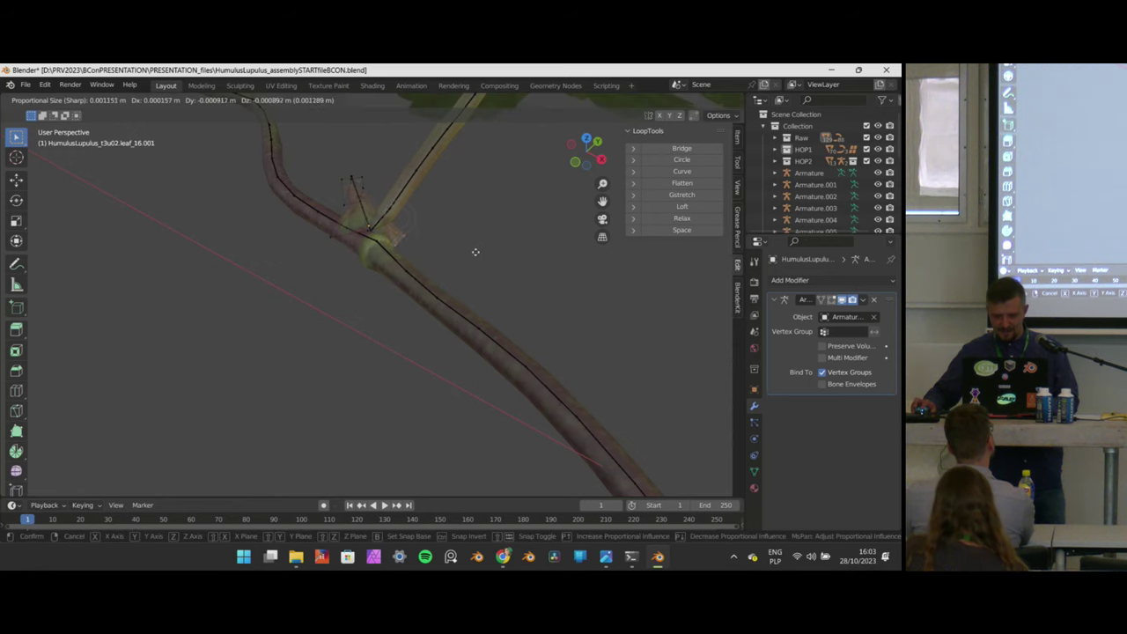
left_click(477, 239)
middle_click_drag(476, 242, 503, 320)
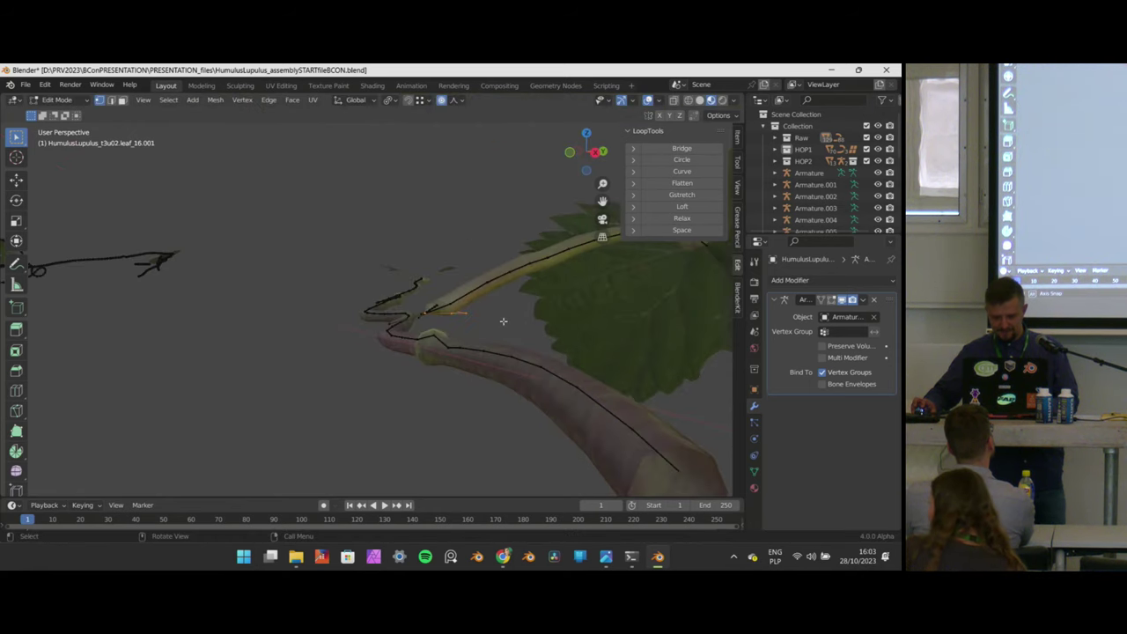
key("z")
left_click(504, 333)
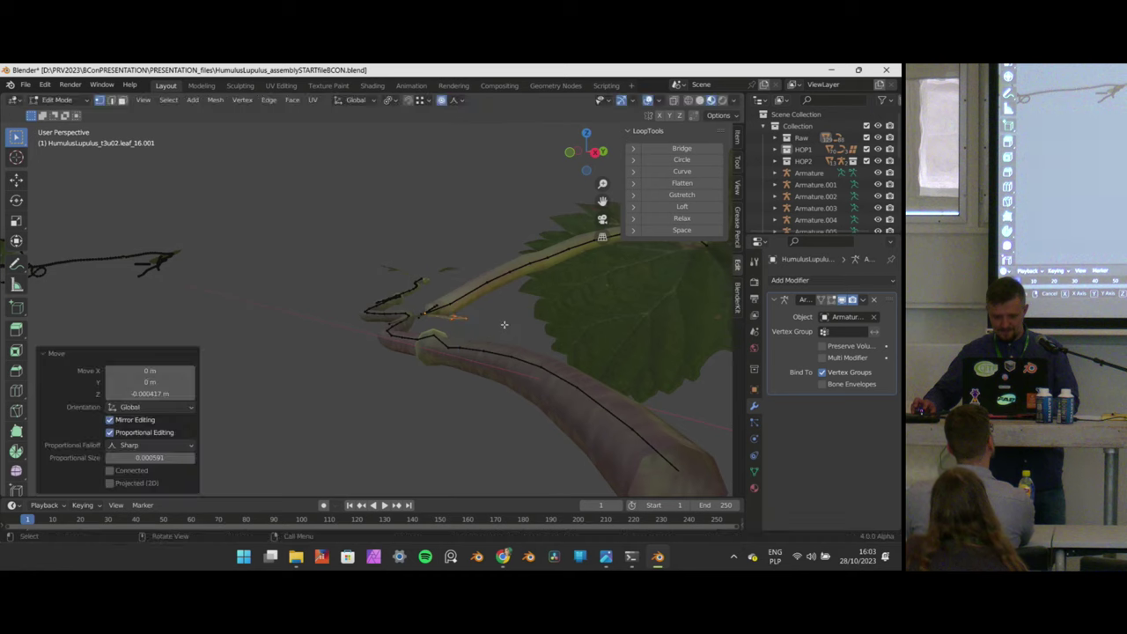
Adjust the bract's base vertices around the node, finishing with a proportional move of 0.000996 m X, -0.000071 m Y and -0.00056 m Z.
key("g")
left_click(468, 332)
key("Tab")
middle_click_drag(455, 320, 273, 244)
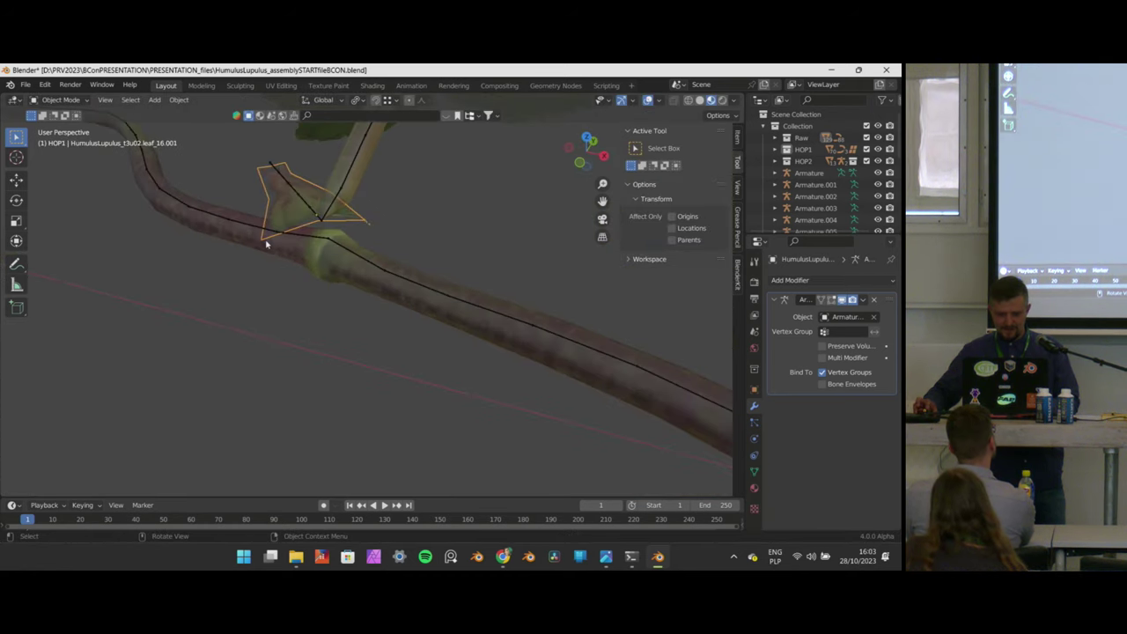
key("Tab")
key("g")
left_click(280, 252)
Leave mesh editing and examine how the bract sits at the node from the back and top views.
key("ctrl+KP_1")
scroll(388, 277, "down", 4)
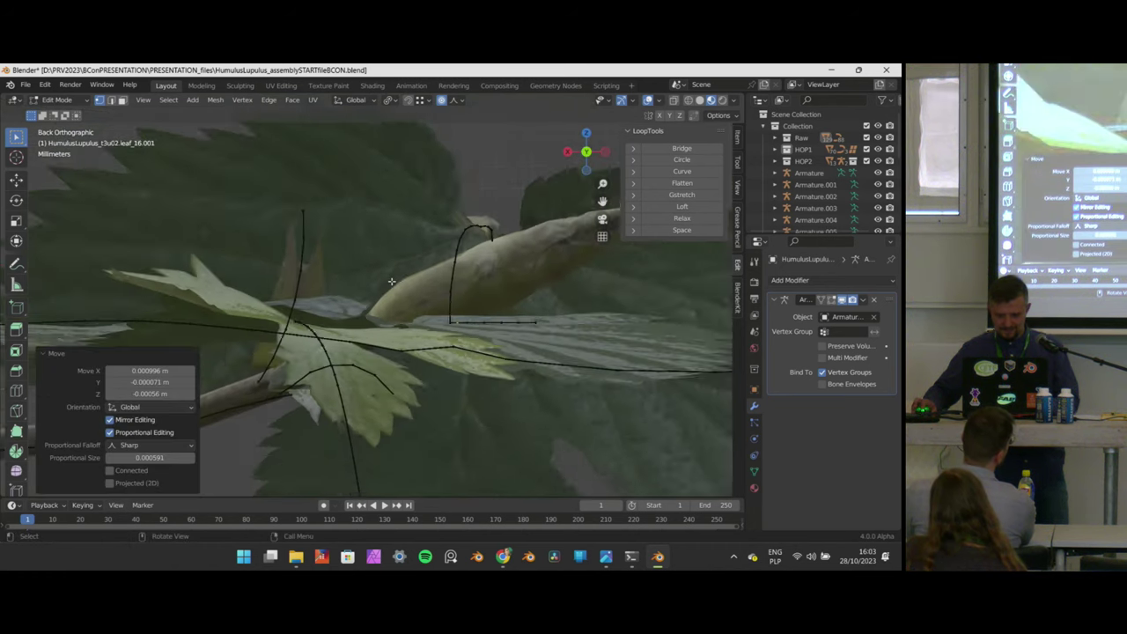
scroll(392, 281, "down", 2)
middle_click_drag(506, 321, 439, 299, "shift")
key("KP_7")
scroll(435, 289, "down", 1)
scroll(431, 281, "up", 2)
key("Tab")
scroll(424, 275, "up", 3)
middle_click_drag(453, 248, 451, 267, "shift")
scroll(471, 240, "up", 5)
scroll(488, 216, "down", 3)
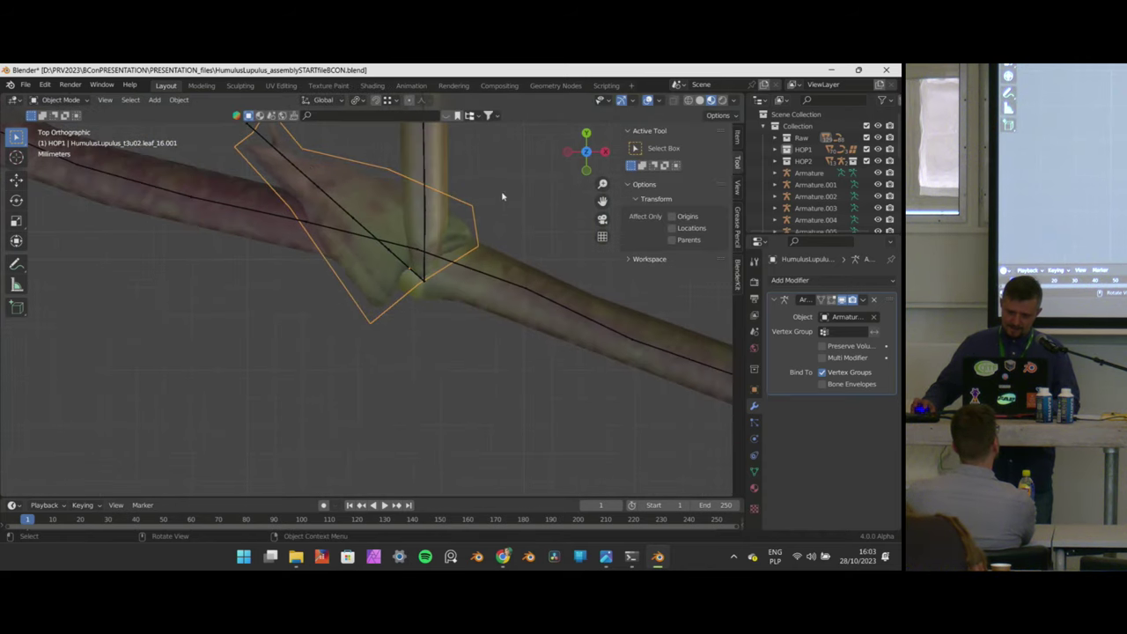
Snap the 3D cursor to the stem armature's bone at the leaf node and return to Object Mode.
left_click(424, 235)
middle_click_drag(486, 295, 448, 308)
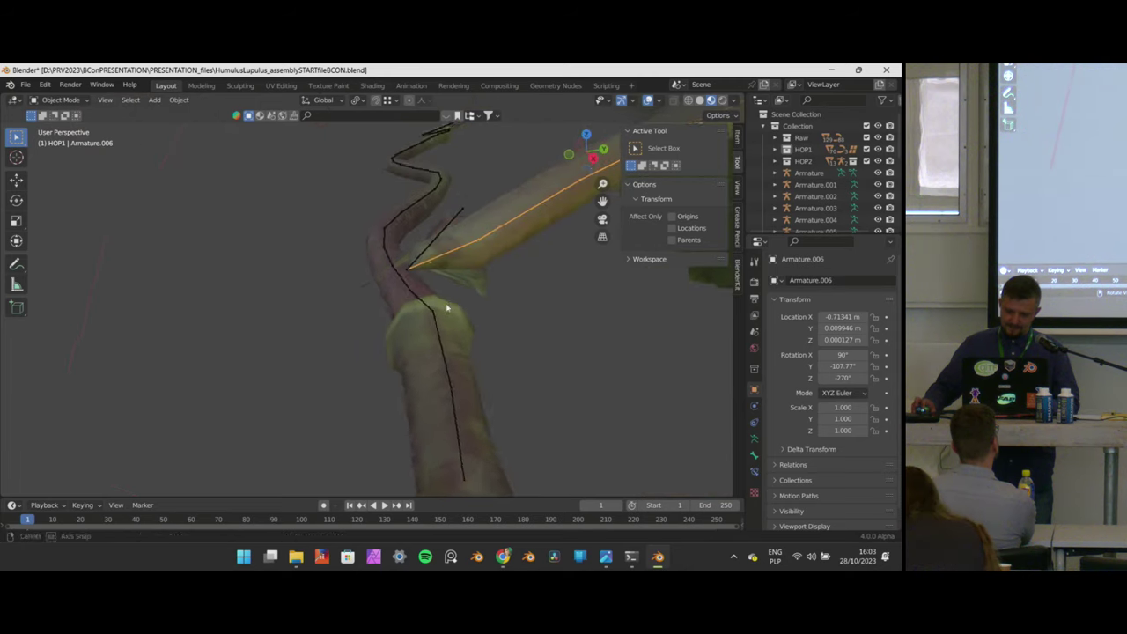
left_click(430, 325)
key("Tab")
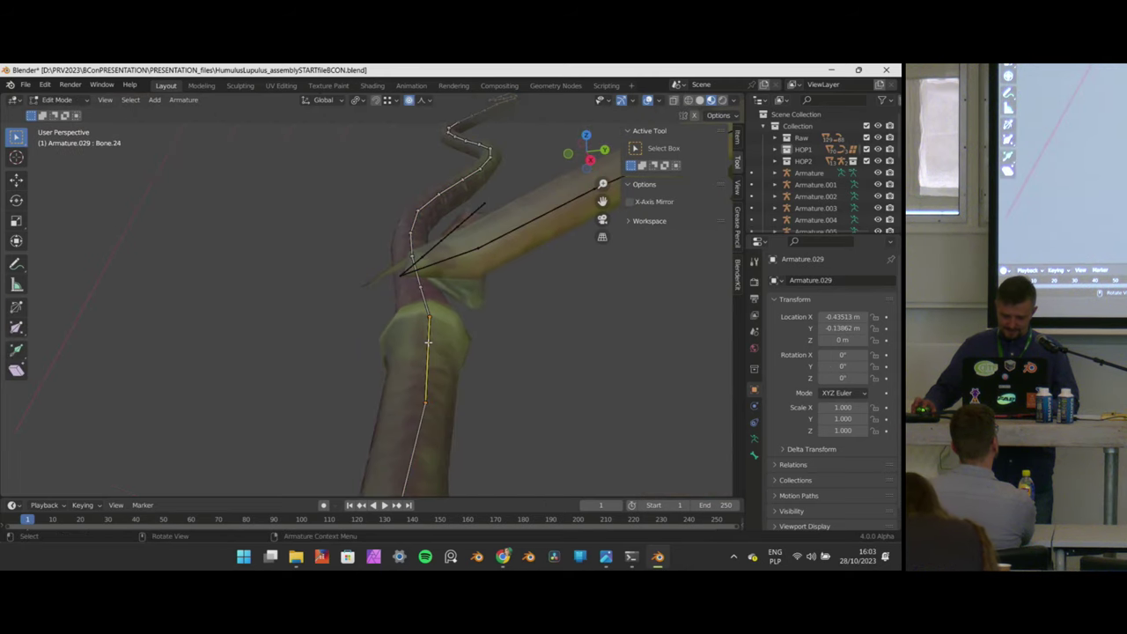
key("ctrl+Tab")
left_click(461, 455)
Snap the large leaf's petiole armature to the 3D cursor on the stem.
left_click(449, 264)
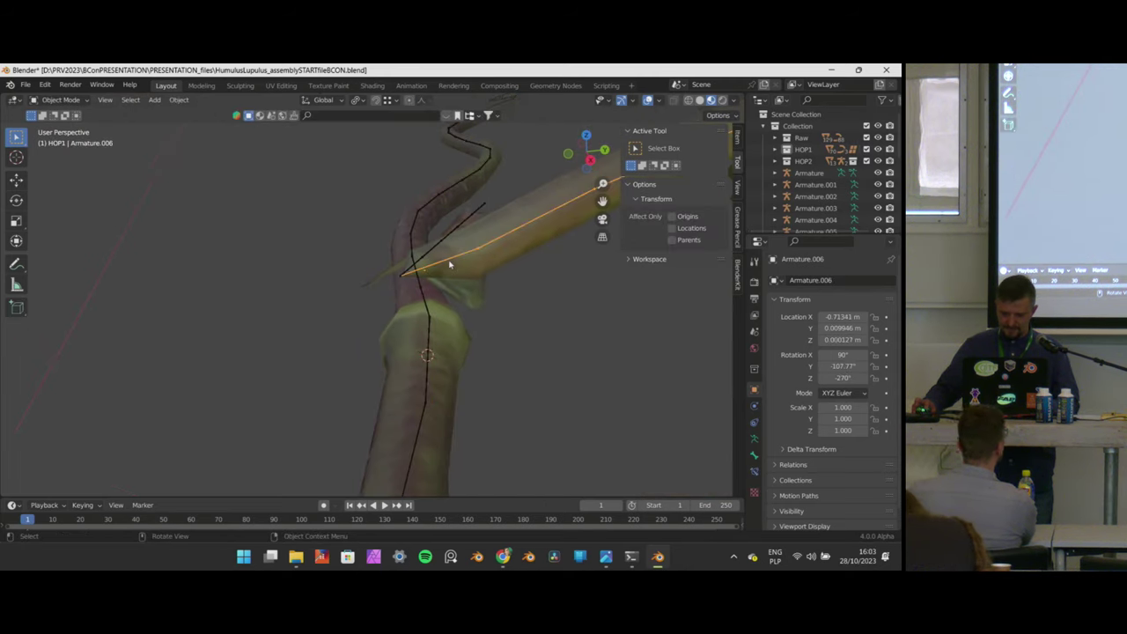
key("shift+s")
left_click(494, 333)
Move the bract's armature 0.001968 m in X, 0.000183 m in Y and -0.001815 m in Z, against the petiole's base.
scroll(493, 335, "down", 7)
middle_click_drag(493, 335, 473, 373)
scroll(443, 342, "up", 3)
left_click(393, 302)
middle_click_drag(343, 326, 389, 342)
scroll(457, 334, "up", 4)
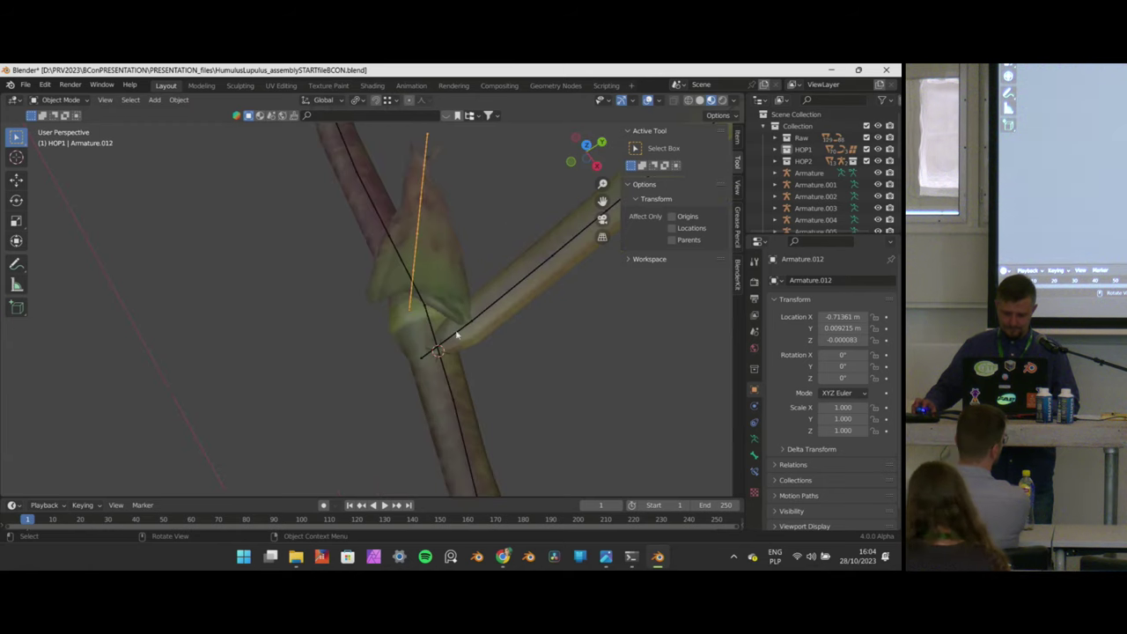
key("g")
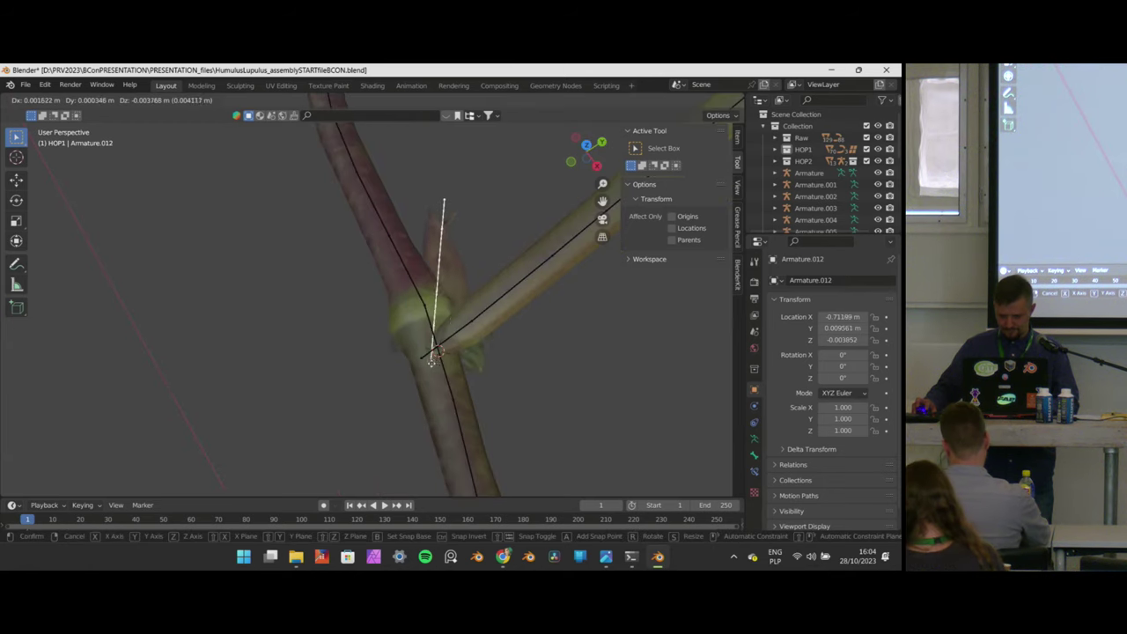
left_click(434, 361)
middle_click_drag(436, 368, 475, 305)
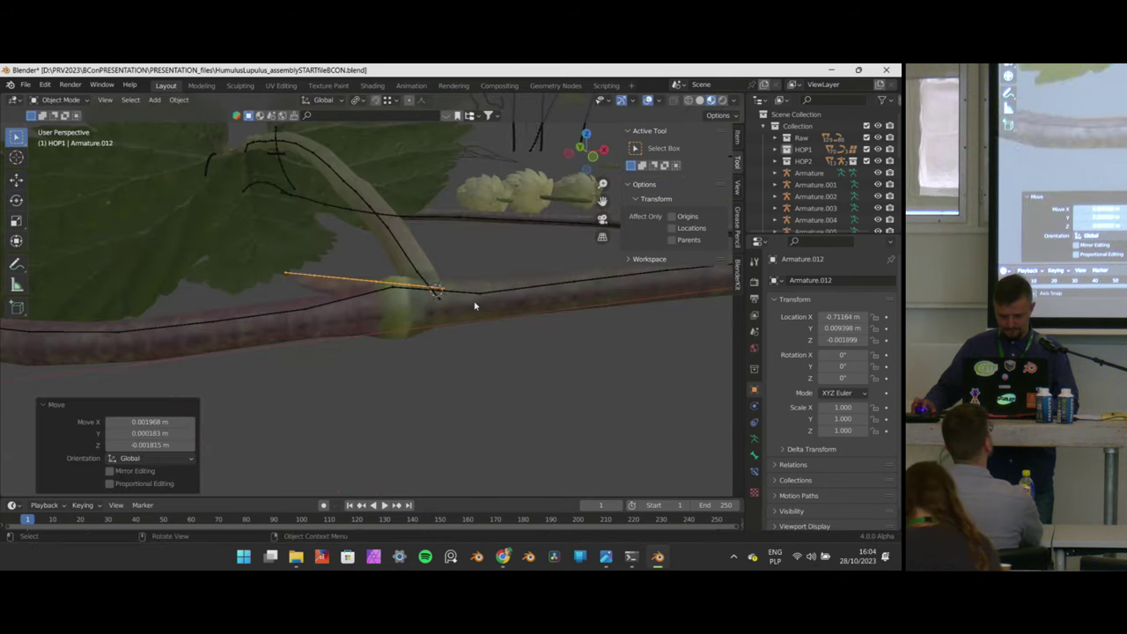
Rotate the bract's armature 38° in the side view and 44.7° about the global Z axis.
key("r")
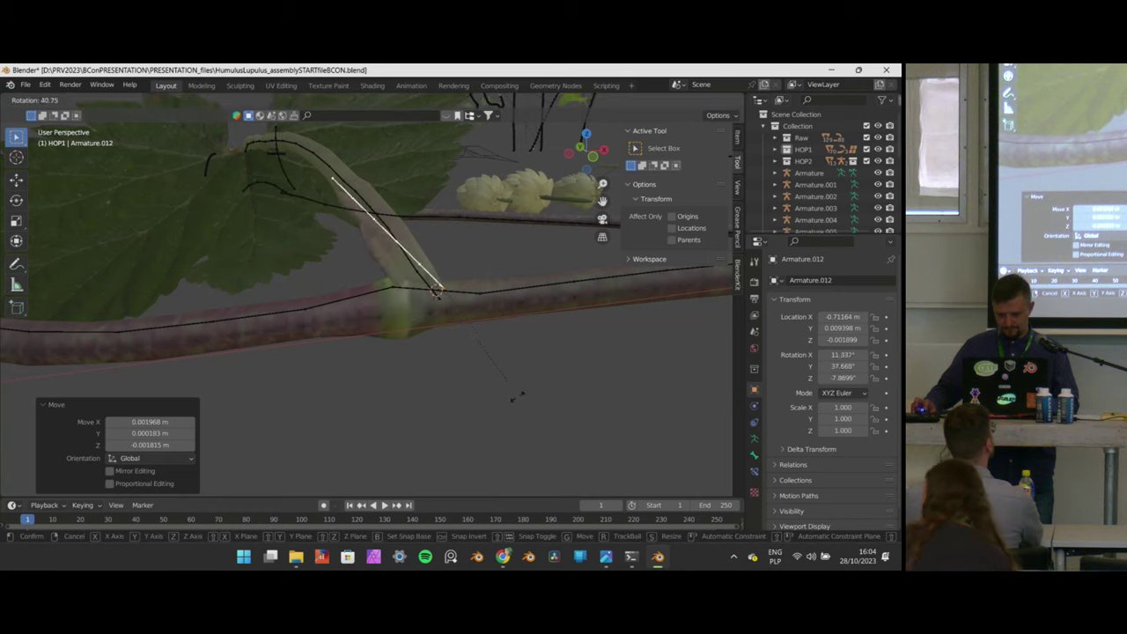
left_click(521, 317)
middle_click_drag(521, 317, 417, 356)
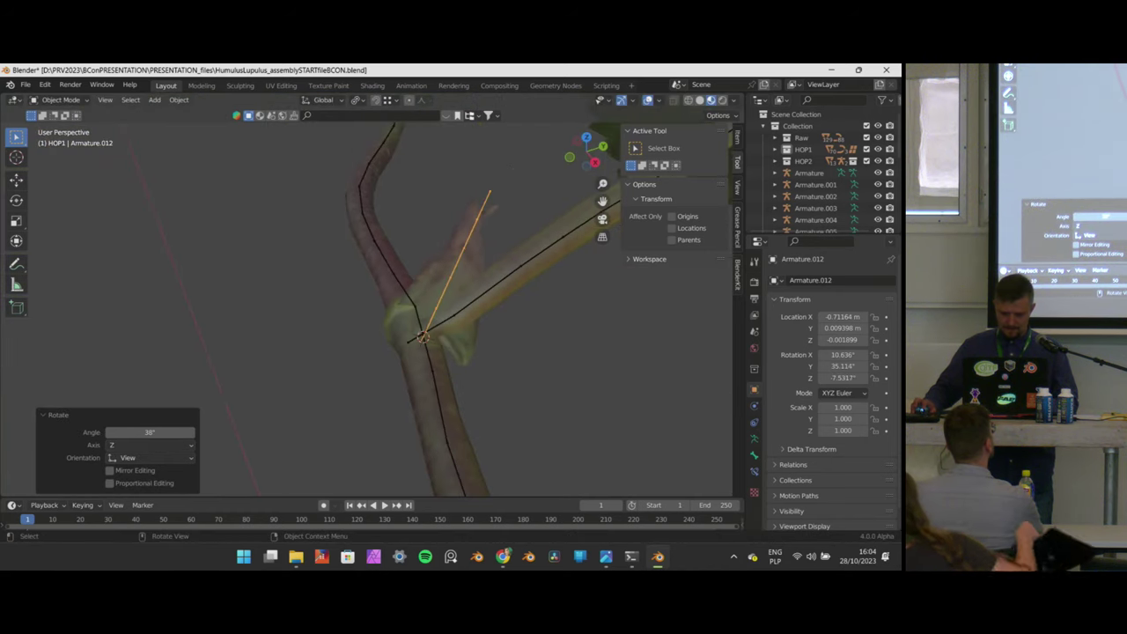
key("r")
key("z")
left_click(509, 290)
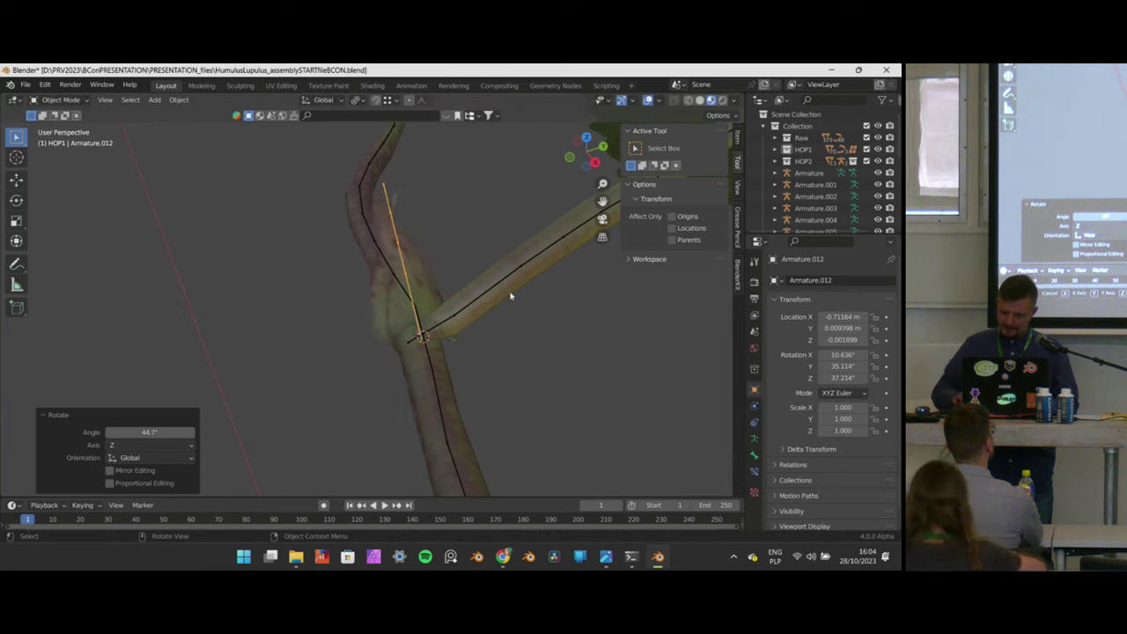
key("KP_7")
Rotate the bract's armature another 18.8° in the side view and fine-tune its direction in the top view.
middle_click_drag(510, 365, 546, 291)
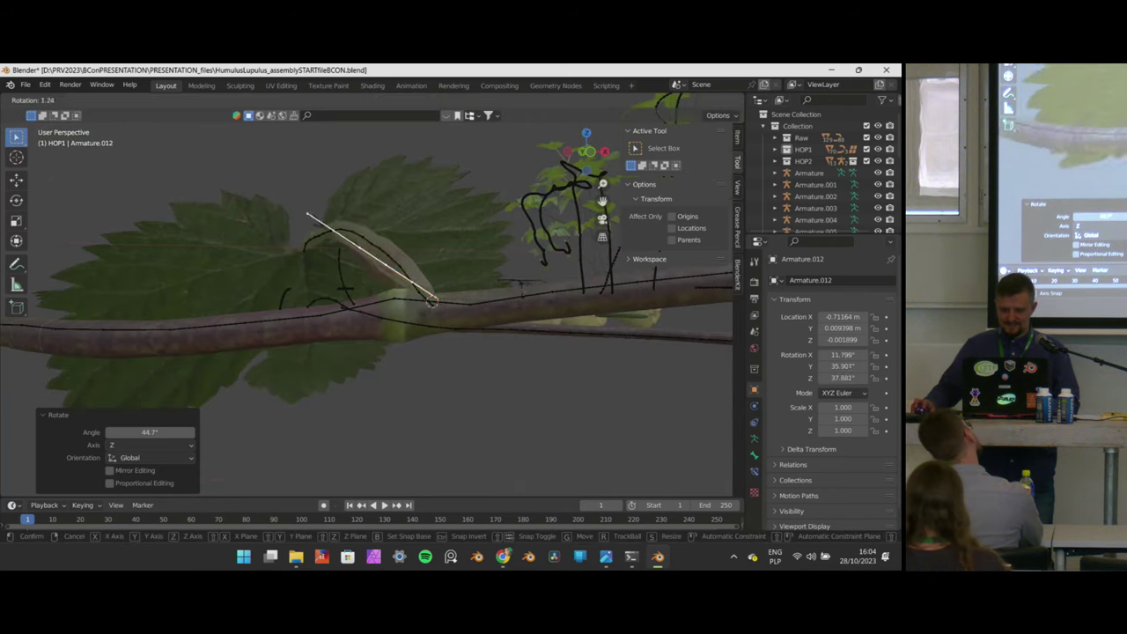
key("r")
left_click(510, 317)
key("KP_7")
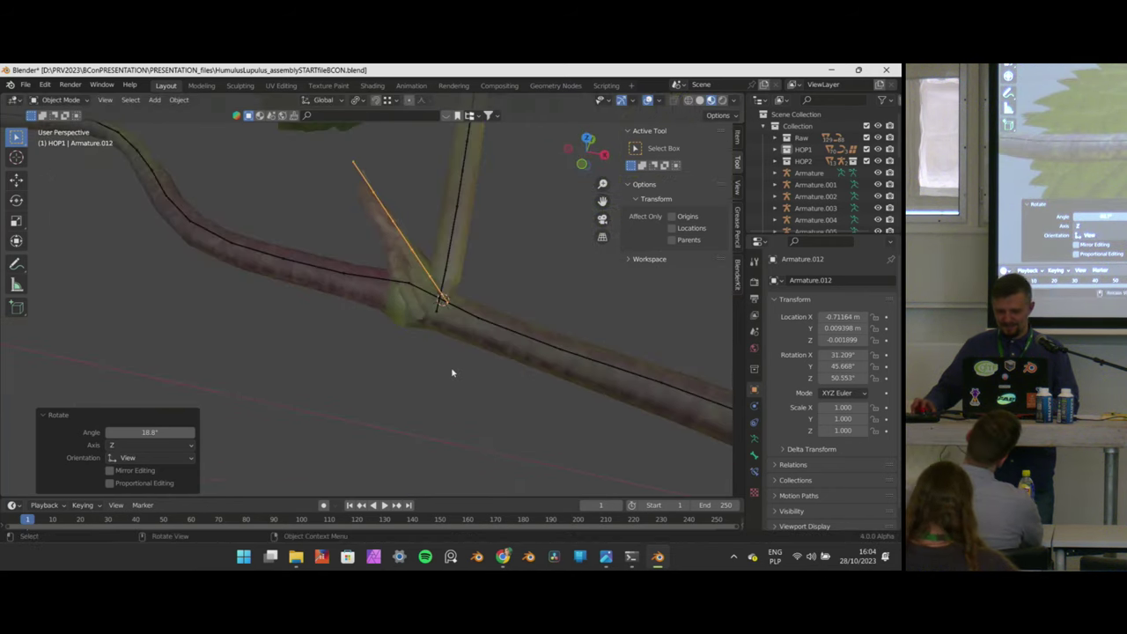
key("r")
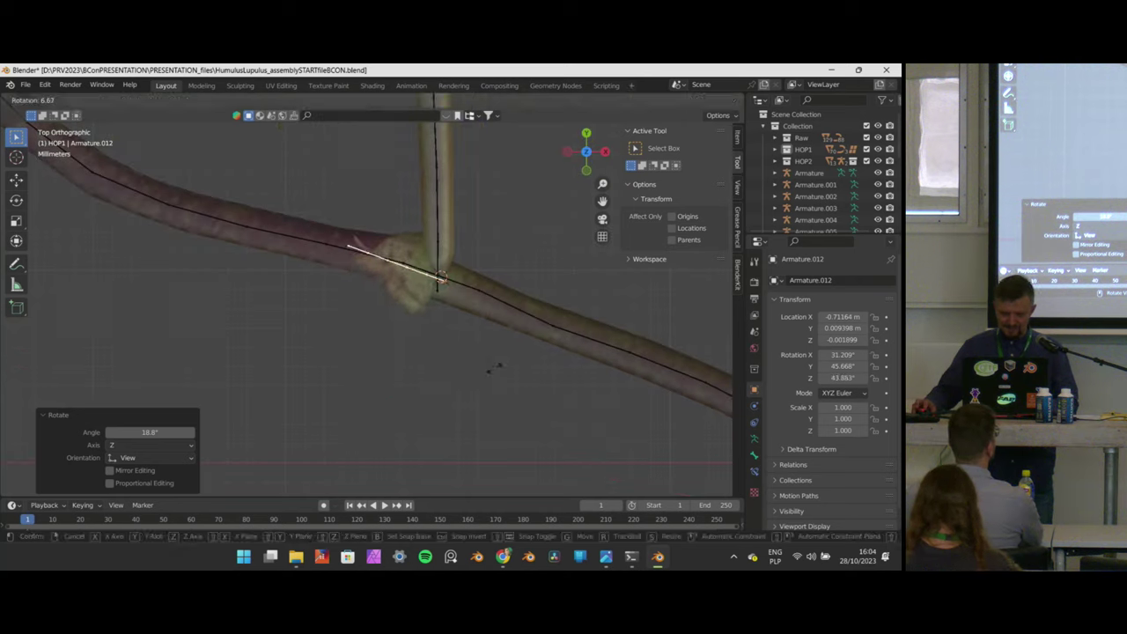
left_click(482, 383)
Shift the bract's armature 0.000692 m in X, -0.000531 m in Y and -0.000649 m in Z.
middle_click_drag(490, 346, 494, 273)
key("g")
left_click(511, 327)
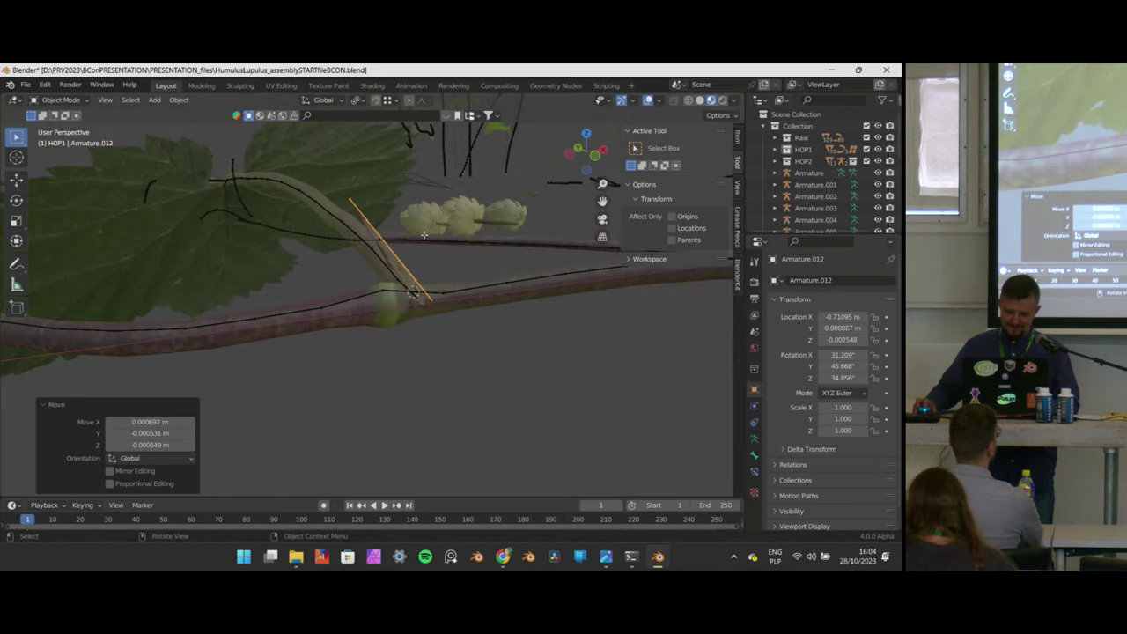
key("Tab")
key("r")
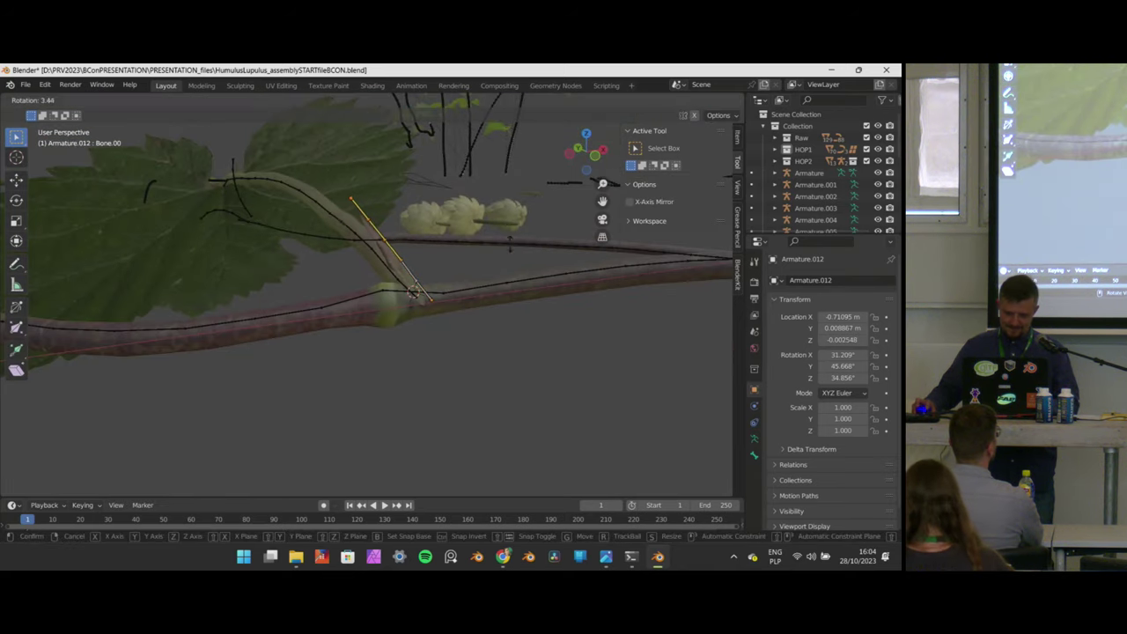
left_click(388, 239)
key("p")
key("grave")
left_click(447, 291)
middle_click_drag(346, 267, 281, 258)
left_click_drag(303, 168, 454, 303)
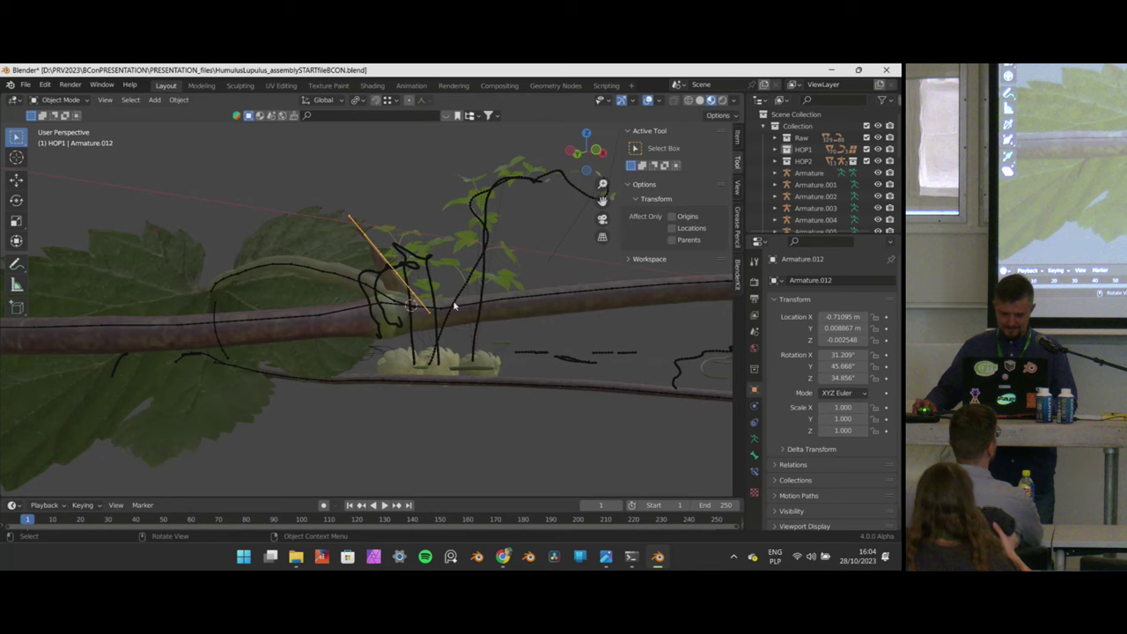
left_click_drag(332, 194, 451, 314)
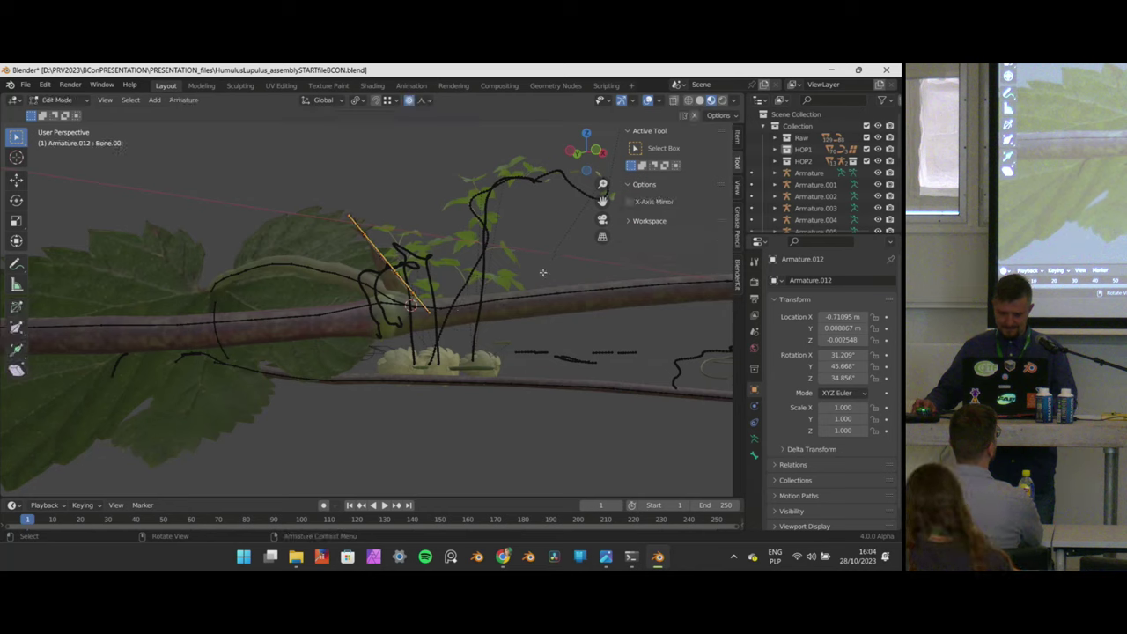
key("p")
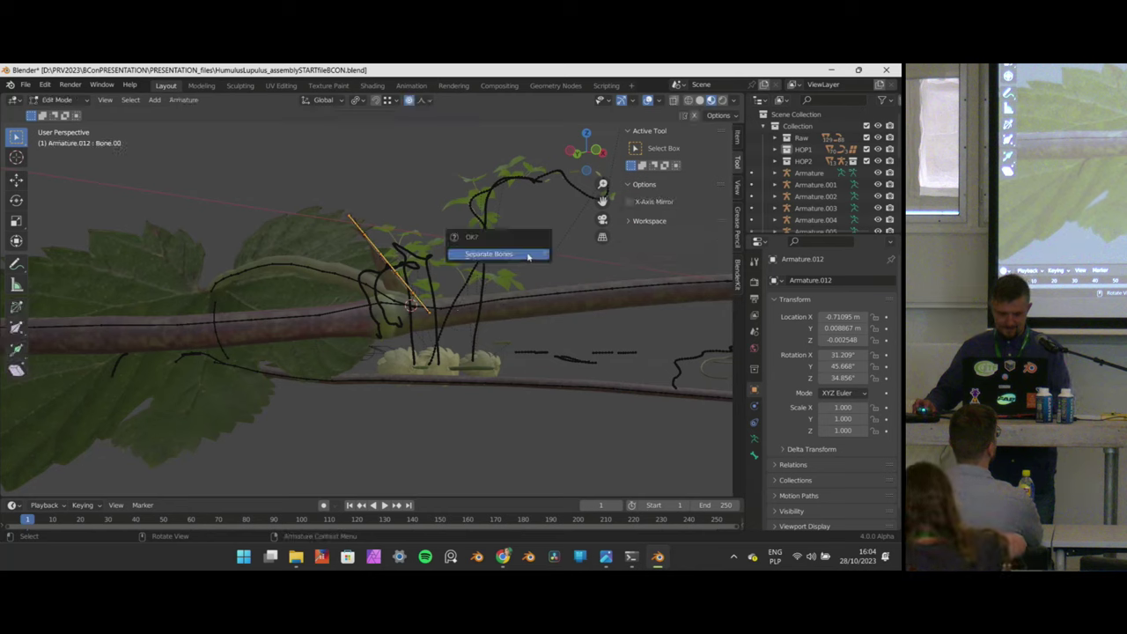
left_click(536, 255)
Curl the bract by rotating all of its armature's bones in Pose Mode, from two view angles.
key("ctrl+Tab")
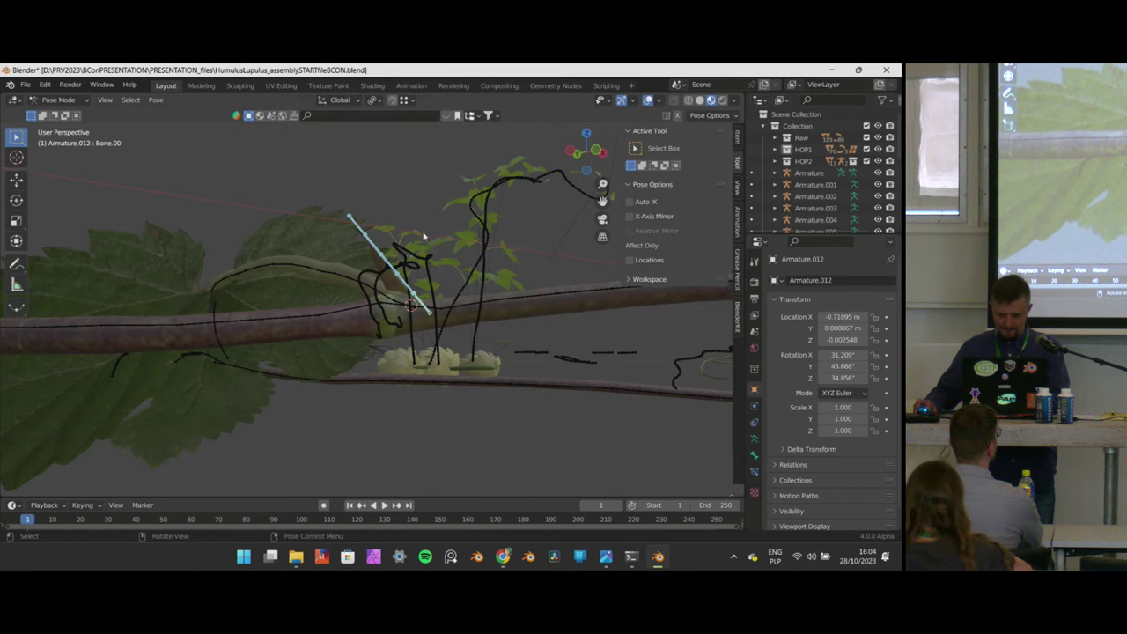
key("r")
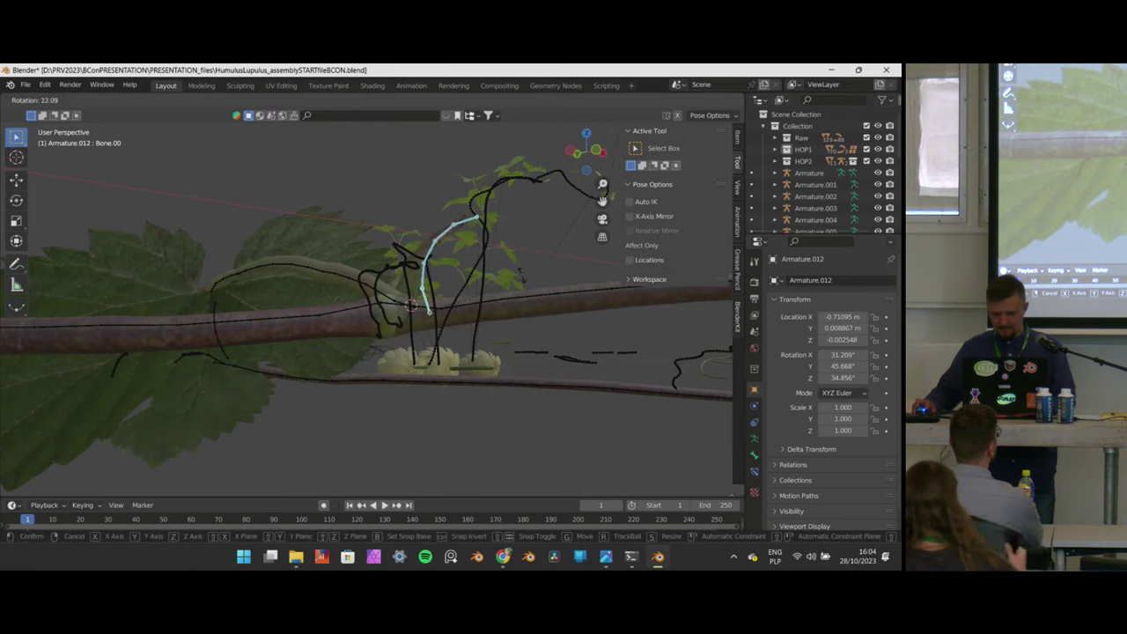
left_click(510, 265)
mouse_move(511, 266)
middle_mouse_down()
mouse_move(427, 336)
mouse_move(370, 308)
mouse_move(486, 322)
mouse_move(490, 260)
middle_mouse_up()
key("r")
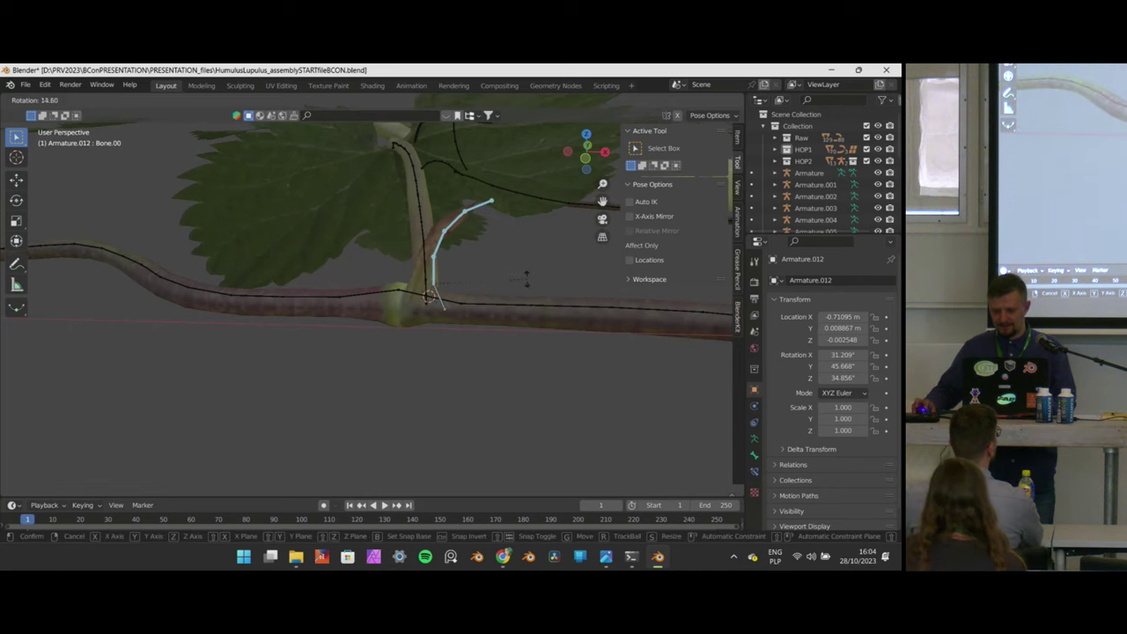
left_click(527, 278)
left_click_drag(473, 231, 538, 253)
key("r")
left_click(459, 312)
key("Tab")
key("Tab")
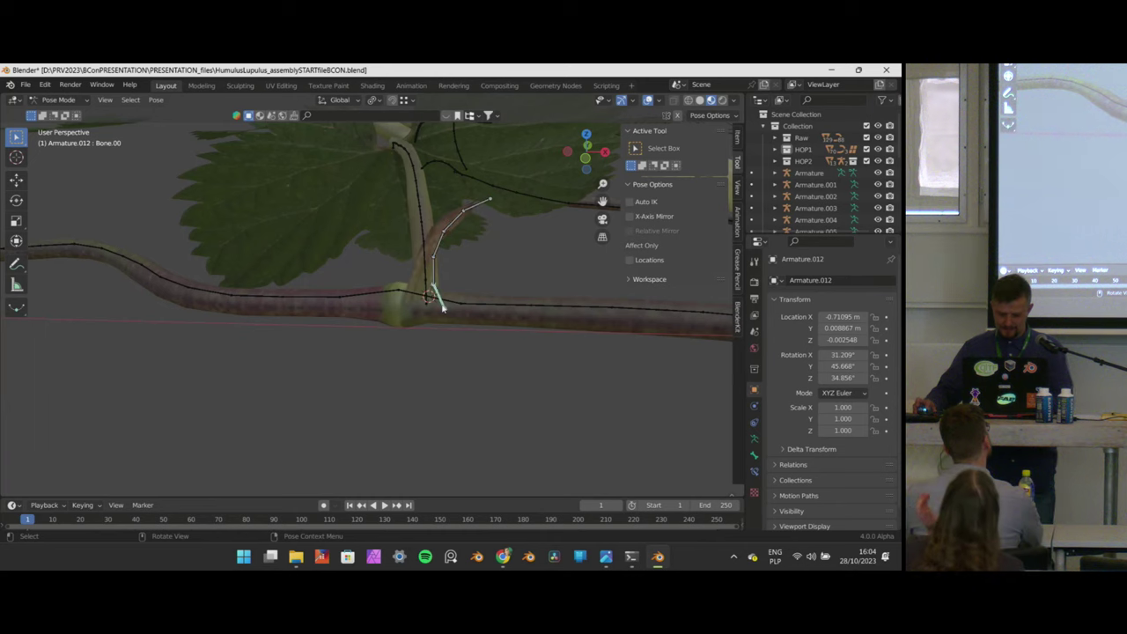
Return to Object Mode and rotate the bract's whole armature -32.6° in the current view.
key("ctrl+Tab")
middle_click_drag(520, 301, 519, 332)
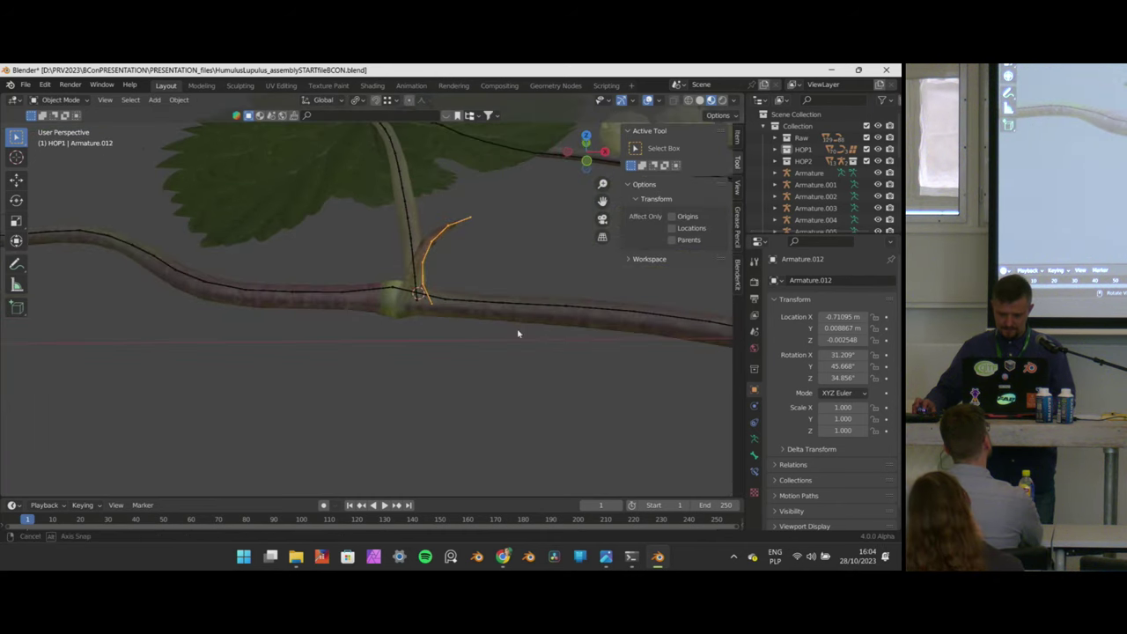
left_click(430, 289)
left_click(426, 283)
left_click(424, 280)
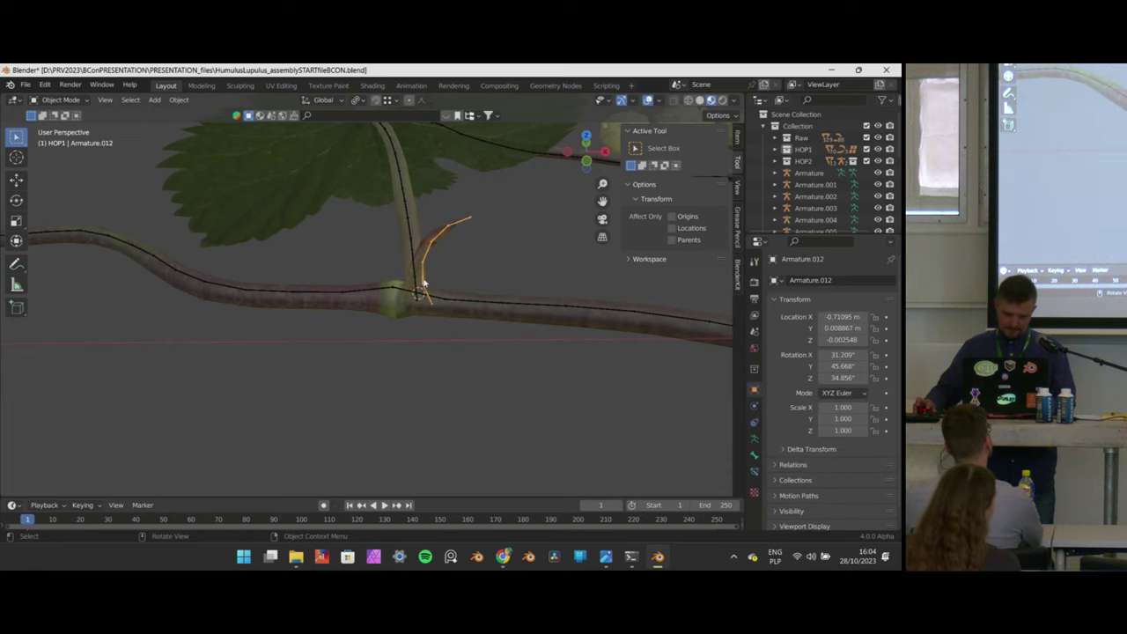
key("r")
left_click(478, 270)
Shift the bract's armature 0.000152 m in X and 0.000354 m in Y towards the stem node.
middle_click_drag(481, 277, 458, 317)
key("g")
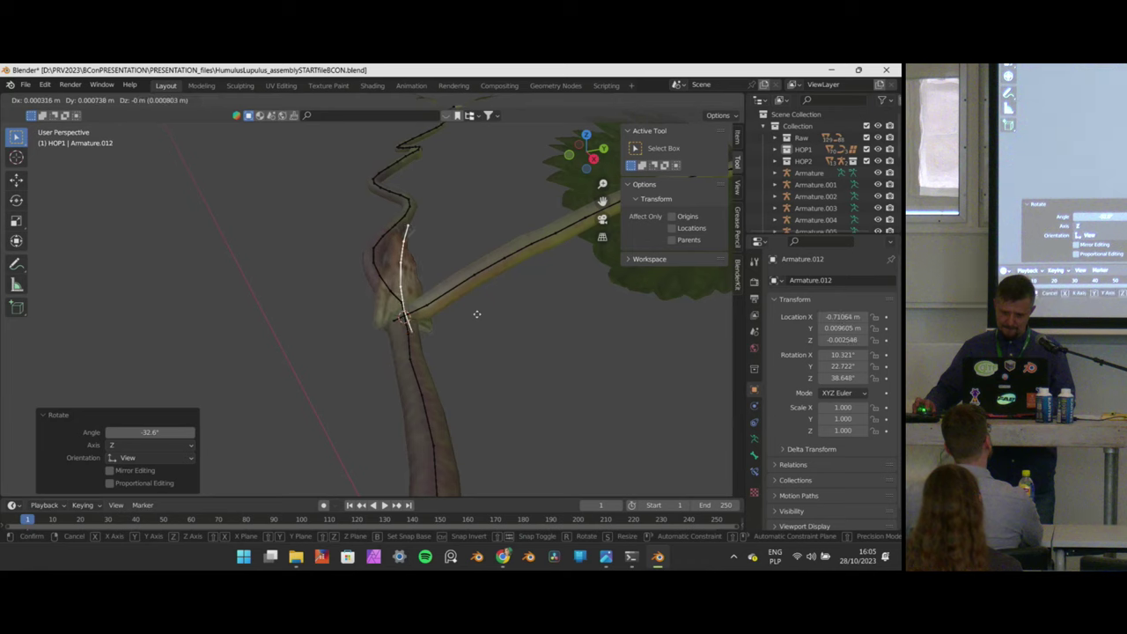
left_click(521, 332)
Rotate the bract's armature in the top view and reposition its base on the stem node.
middle_click_drag(521, 332, 454, 395)
key("r")
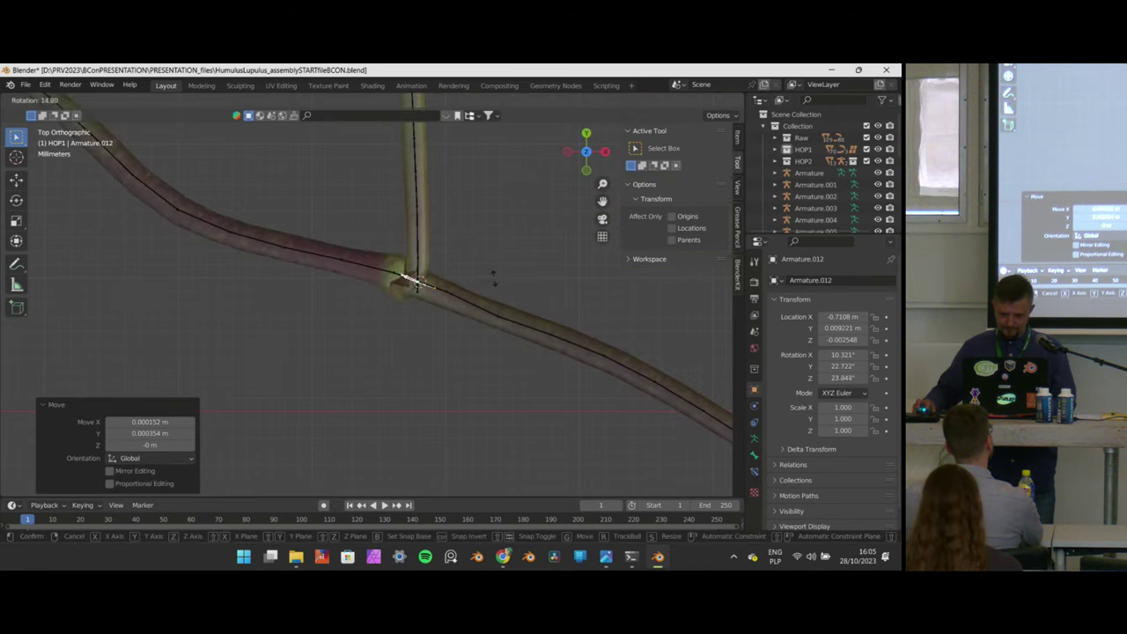
left_click(452, 307)
middle_click_drag(453, 307, 433, 292)
key("g")
left_click(502, 239)
Select the bract mesh's base vertices in Edit Mode and move them about -0.0004 m along local Z with proportional editing.
scroll(445, 308, "up", 4)
left_click(457, 315)
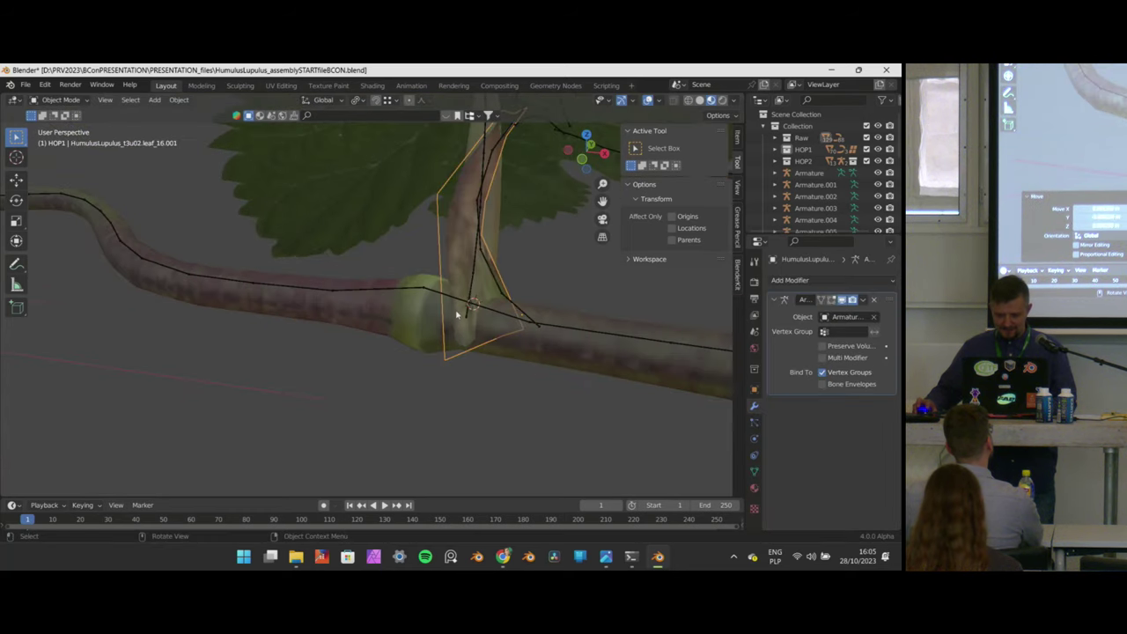
key("Tab")
key("Tab")
key("Tab")
middle_click_drag(493, 384, 520, 394)
left_click_drag(512, 406, 419, 333)
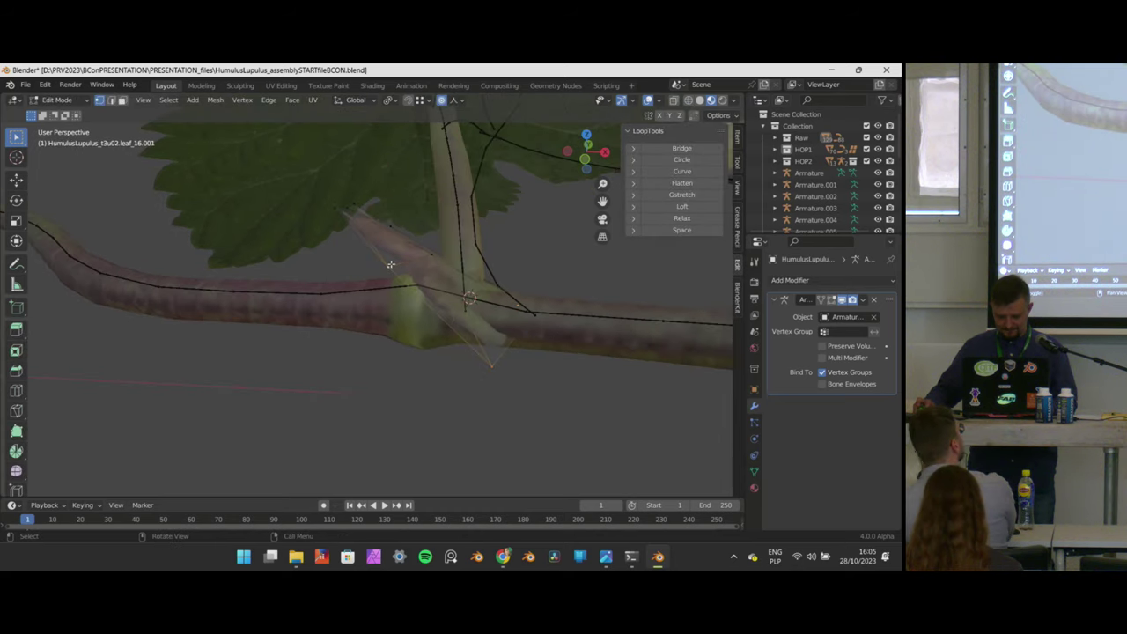
key("g")
key("z")
key("z")
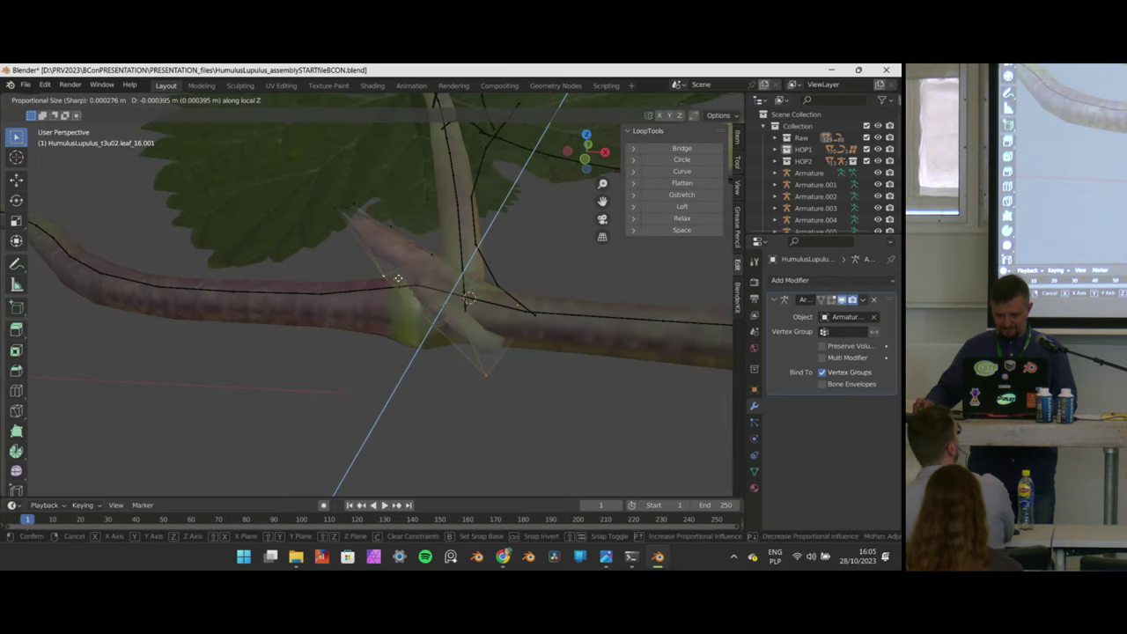
left_click(398, 279)
Nudge the bract's base vertices again from another view angle and return to Object Mode.
middle_click_drag(528, 285, 529, 455)
middle_click_drag(463, 388, 531, 370)
key("g")
left_click(509, 380)
key("Tab")
Examine the assembled stems and the leafy hop plants from the top and right side views.
scroll(569, 350, "down", 3)
scroll(519, 273, "down", 4)
middle_click_drag(516, 275, 481, 317)
key("KP_7")
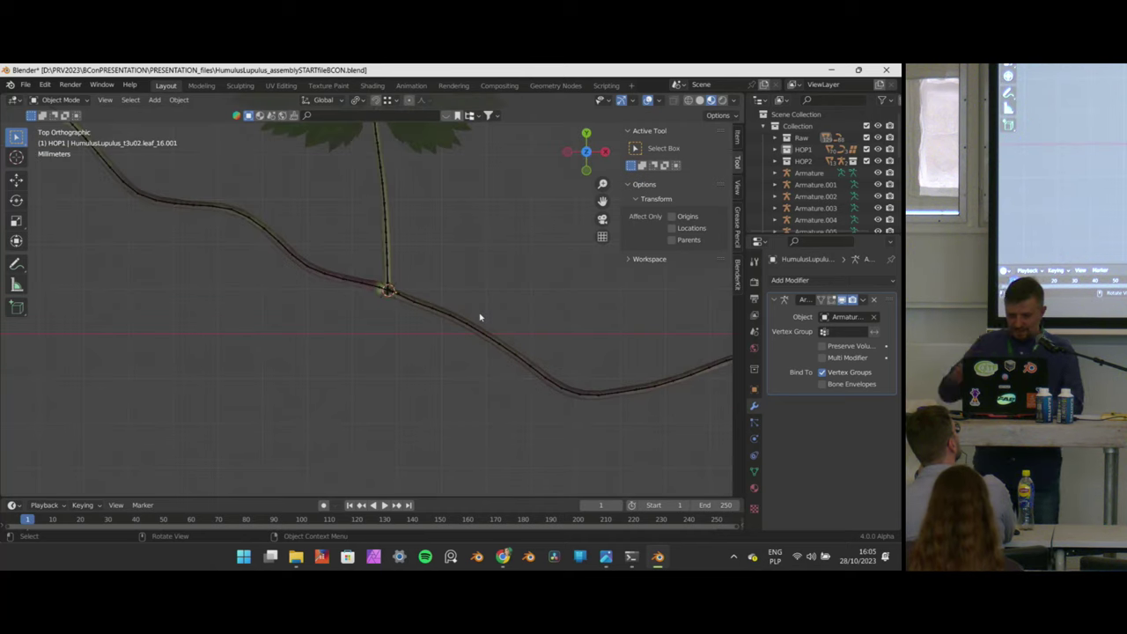
scroll(409, 249, "down", 3)
scroll(392, 209, "down", 6)
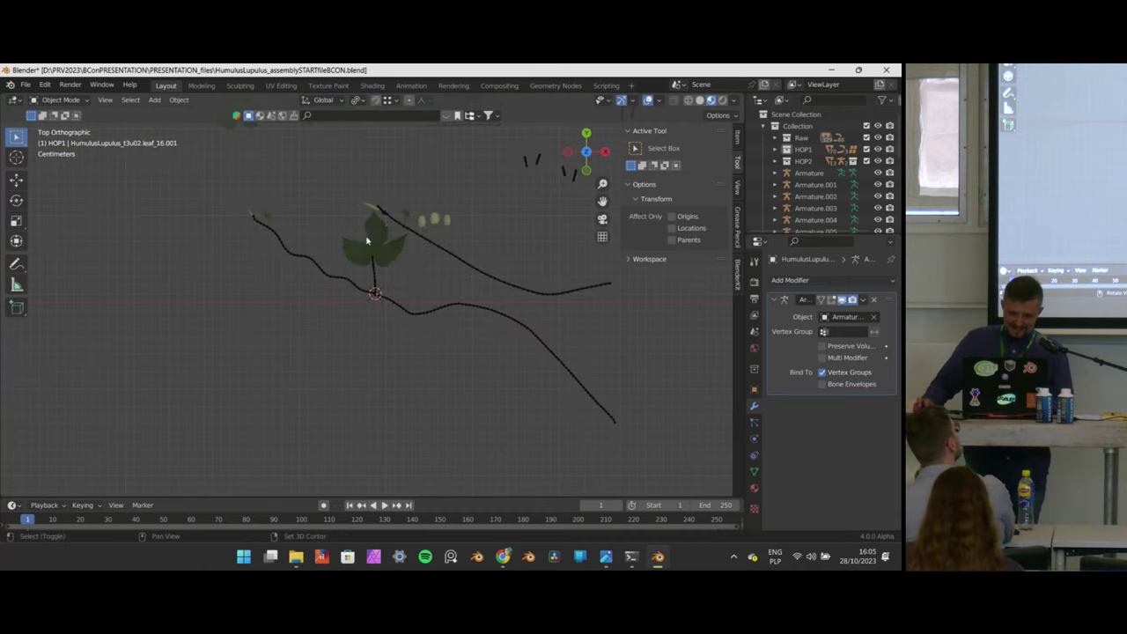
middle_click_drag(231, 321, 421, 295, "shift")
scroll(421, 295, "up", 6)
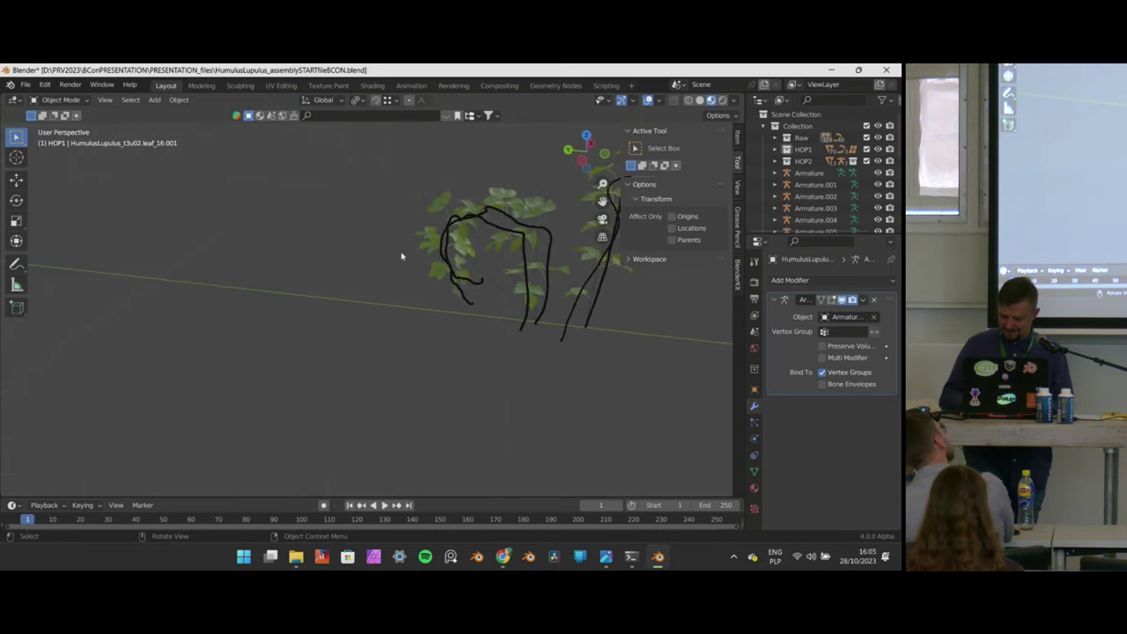
key("KP_1")
scroll(403, 276, "down", 6)
middle_click_drag(335, 370, 378, 320, "shift")
scroll(450, 358, "up", 9)
middle_click_drag(411, 492, 384, 362, "shift")
scroll(383, 361, "up", 4)
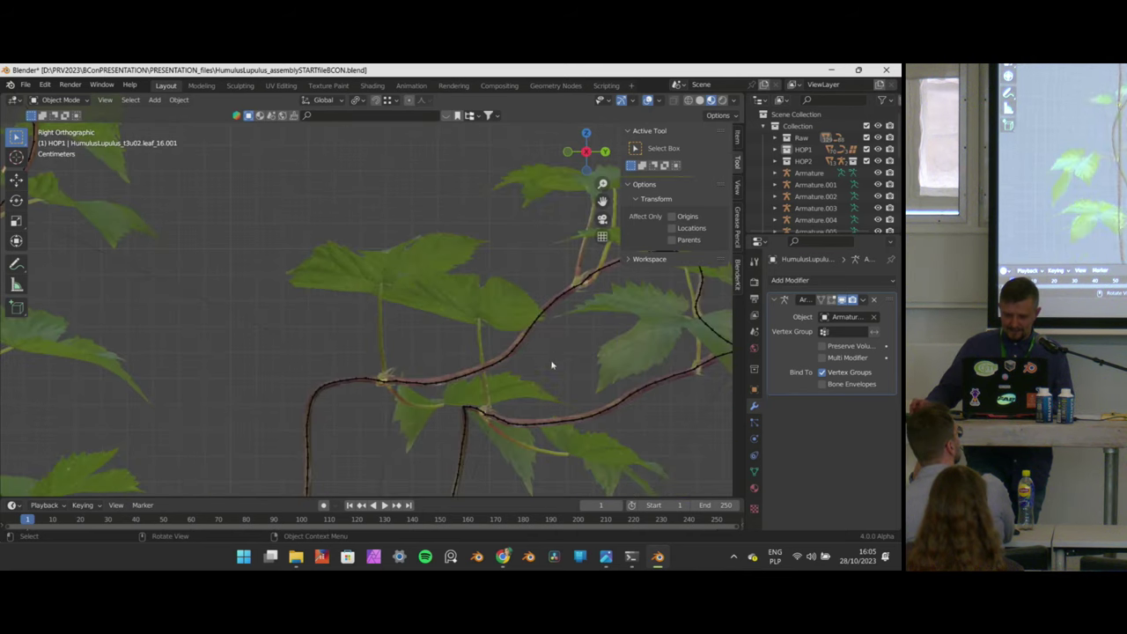
scroll(378, 334, "down", 4)
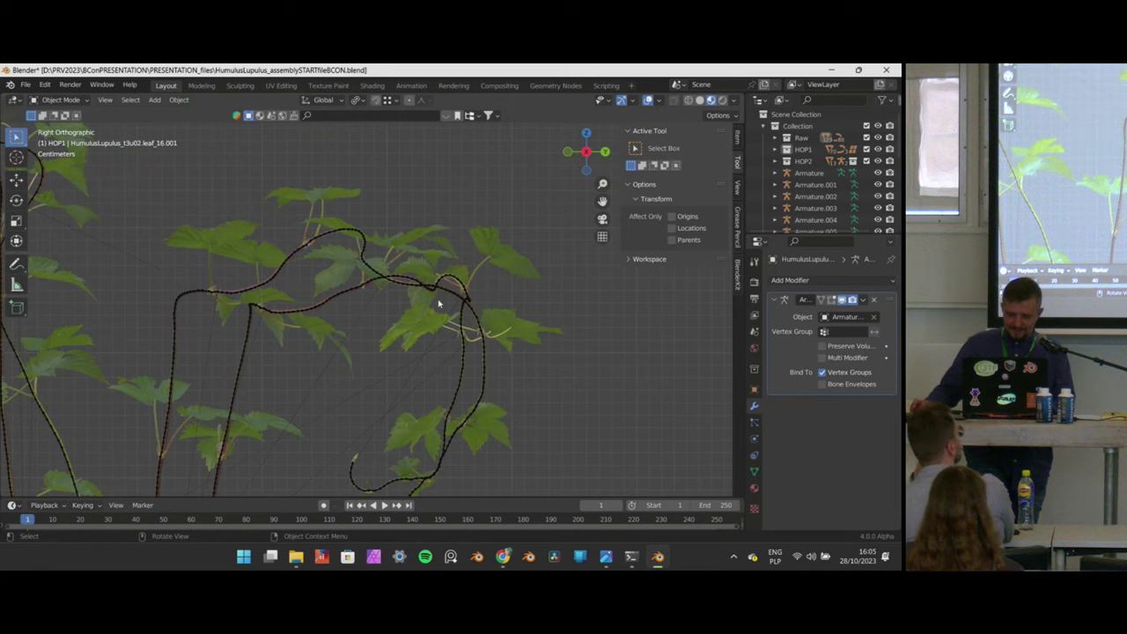
scroll(436, 303, "down", 3)
scroll(360, 302, "up", 7)
Select a leafy hop plant's stem armature, inspect its bone chain in Edit Mode, and view the whole plant in Object Mode.
left_click(326, 281)
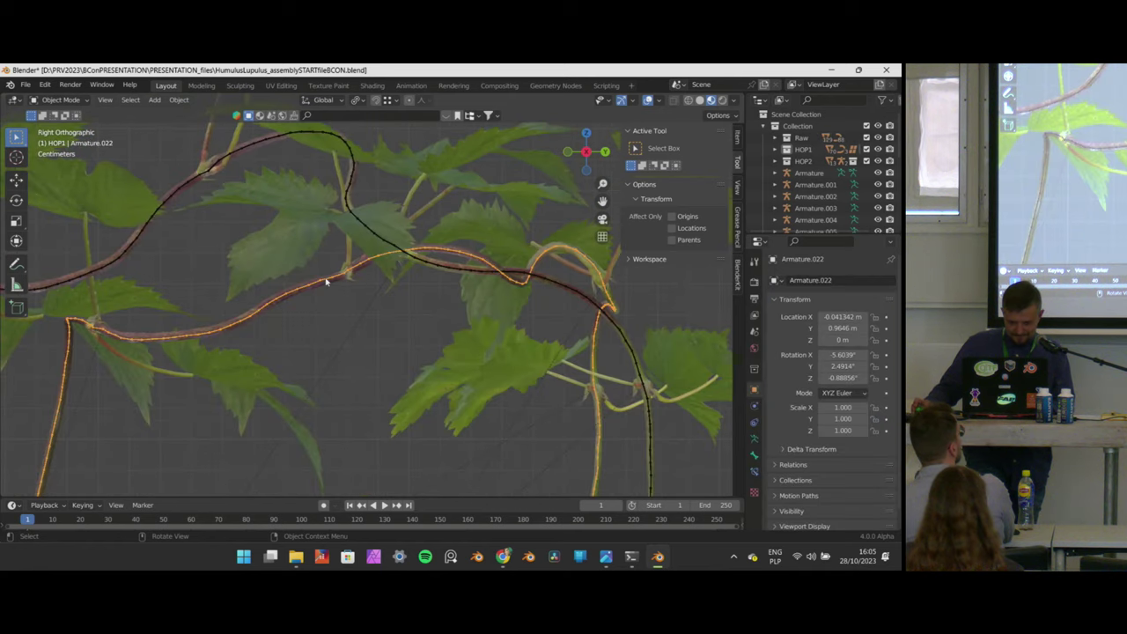
scroll(326, 281, "down", 4)
middle_click_drag(229, 257, 224, 256)
scroll(318, 294, "down", 4)
middle_click_drag(318, 294, 433, 267)
scroll(401, 232, "up", 4)
key("Tab")
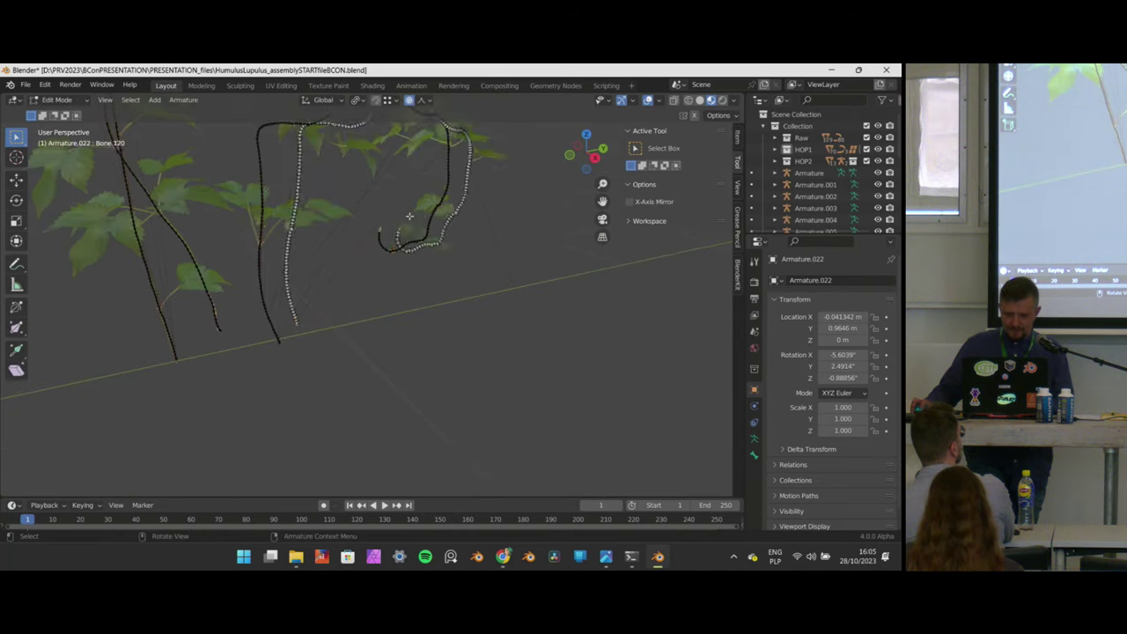
scroll(447, 214, "down", 3)
key("Tab")
middle_click_drag(448, 214, 473, 285)
scroll(478, 276, "up", 8)
scroll(473, 285, "down", 3)
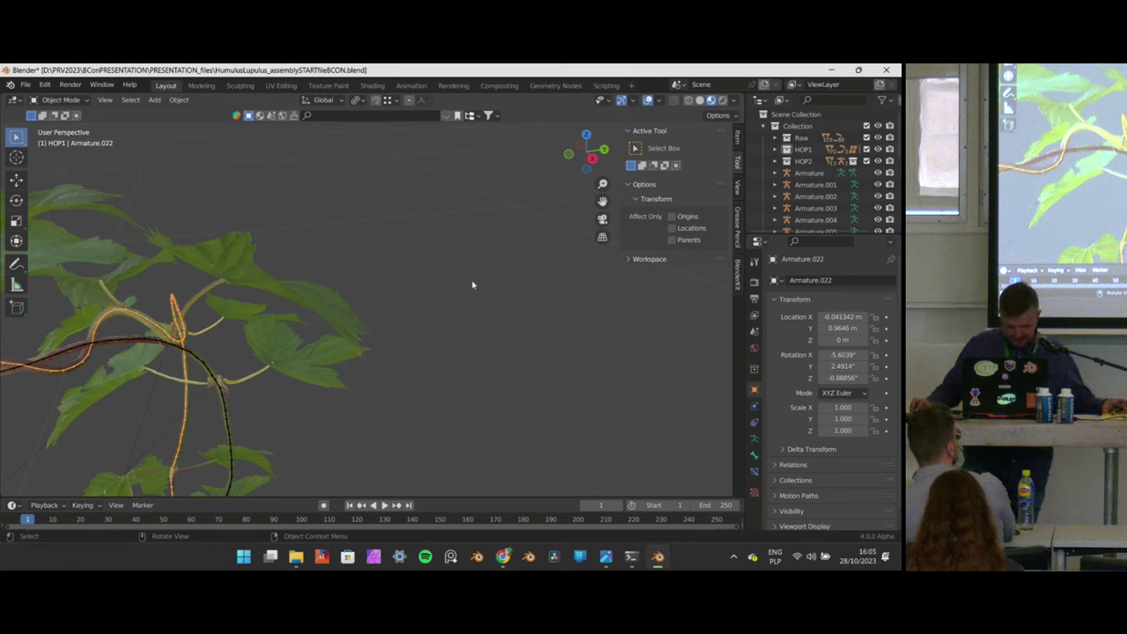
scroll(454, 313, "down", 5)
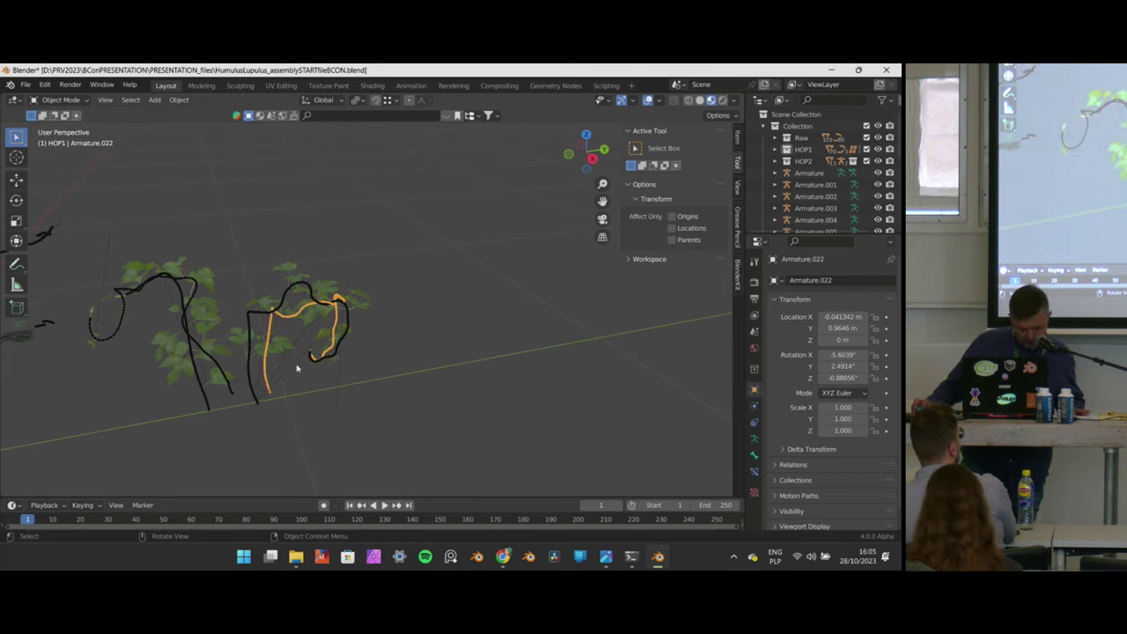
scroll(297, 368, "down", 5)
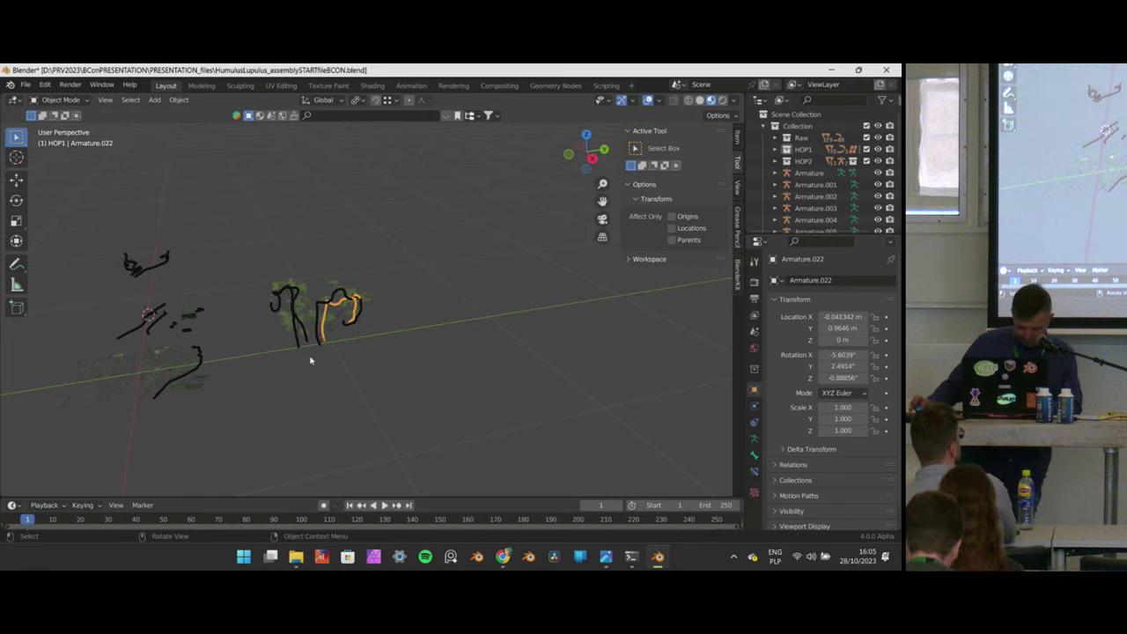
Examine the overall layout of plants and separate parts in the top view, including a close look at the small bracts.
key("KP_7")
scroll(352, 370, "down", 2)
middle_click_drag(466, 402, 449, 355, "shift")
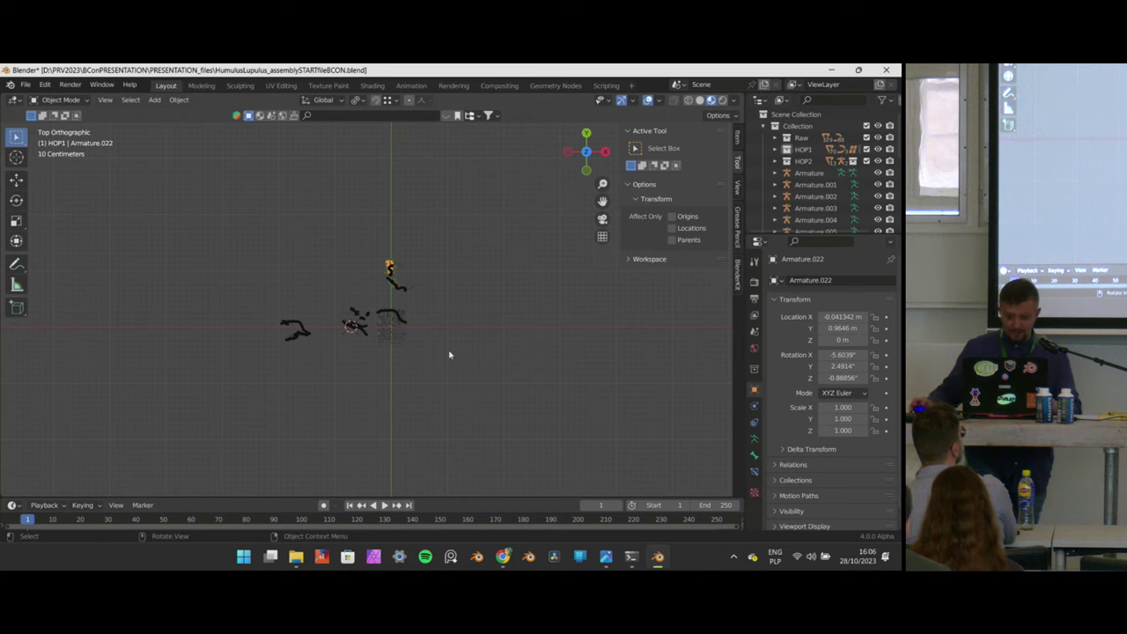
scroll(433, 315, "up", 4)
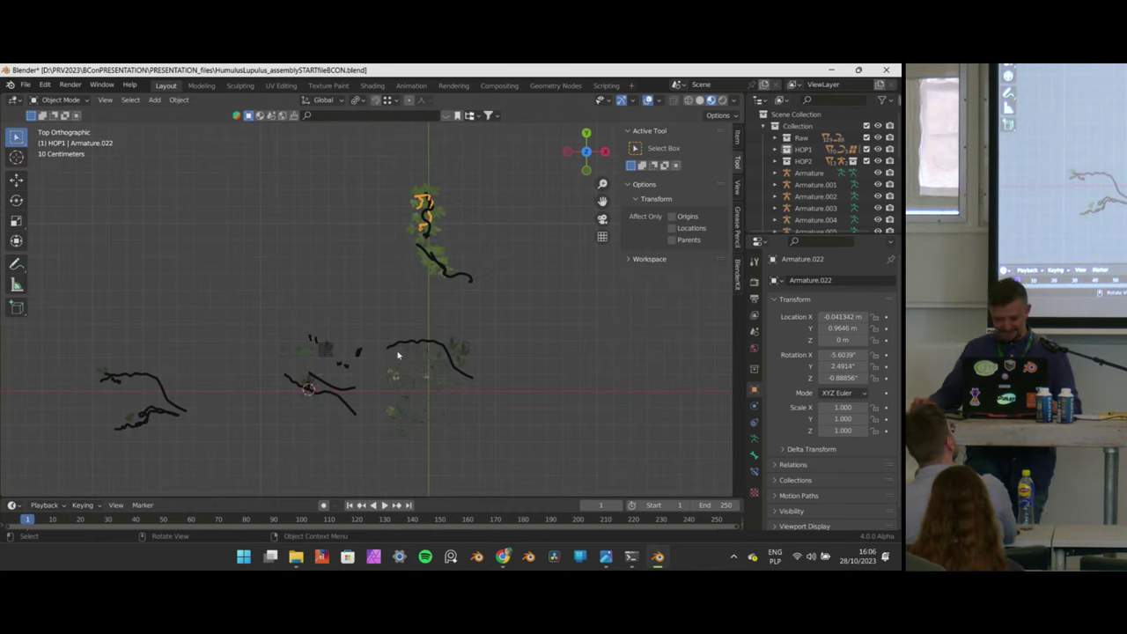
scroll(386, 307, "up", 4)
middle_click_drag(532, 371, 455, 230, "shift")
scroll(374, 371, "up", 4)
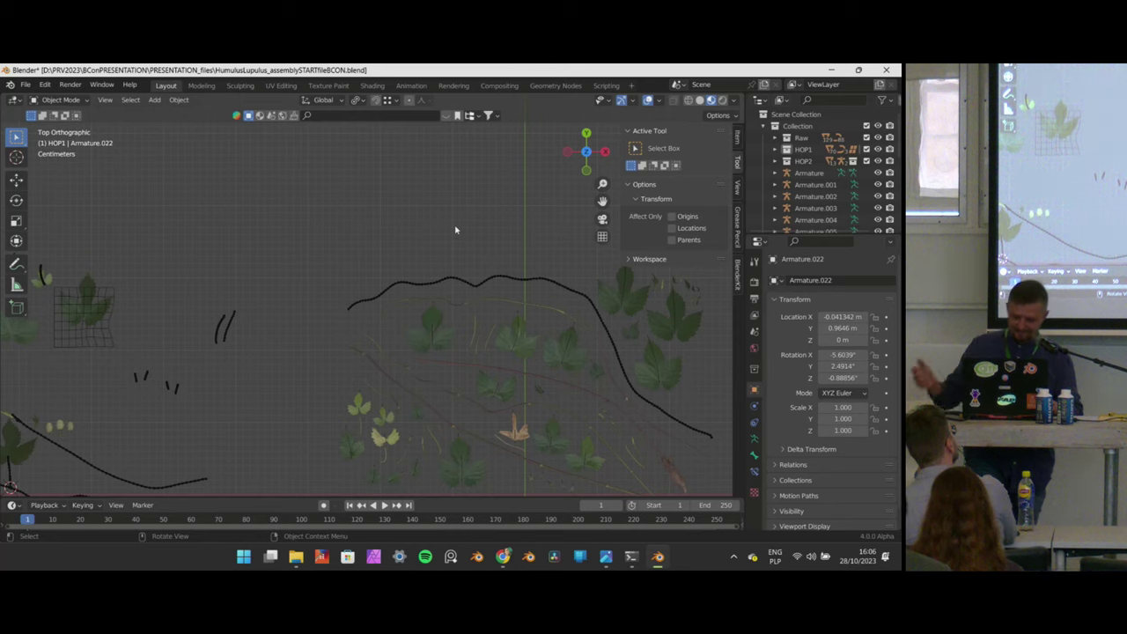
scroll(455, 218, "down", 1)
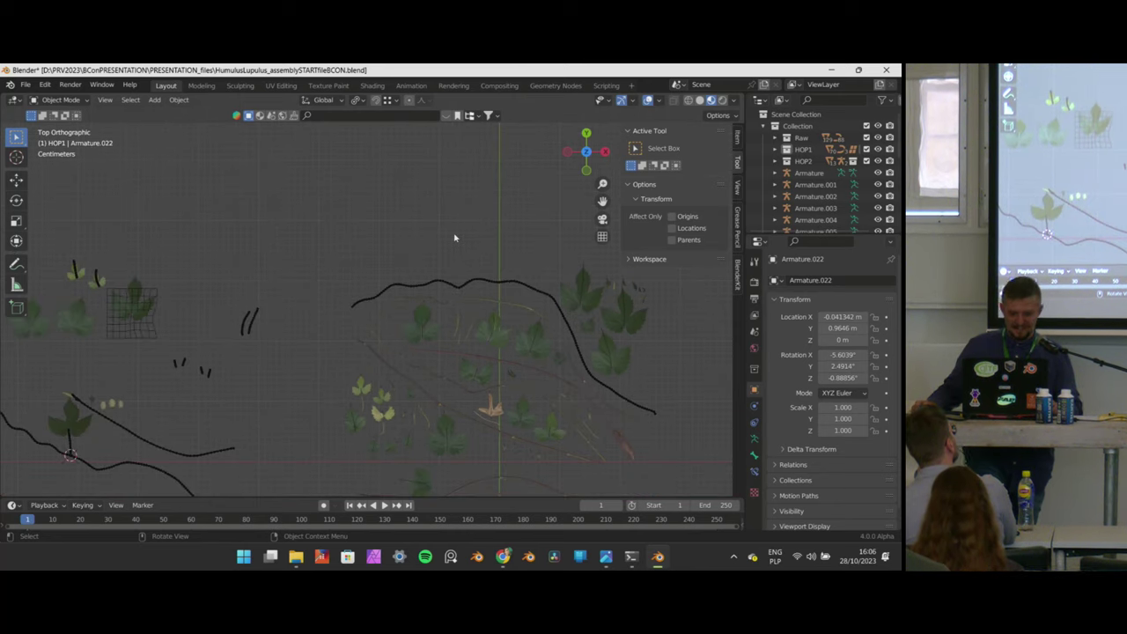
scroll(455, 237, "down", 2)
scroll(473, 332, "down", 2)
middle_click_drag(490, 362, 473, 295, "shift")
scroll(473, 295, "up", 8)
scroll(412, 287, "down", 6)
middle_click_drag(484, 320, 390, 295, "shift")
scroll(523, 280, "up", 9)
scroll(390, 294, "up", 4)
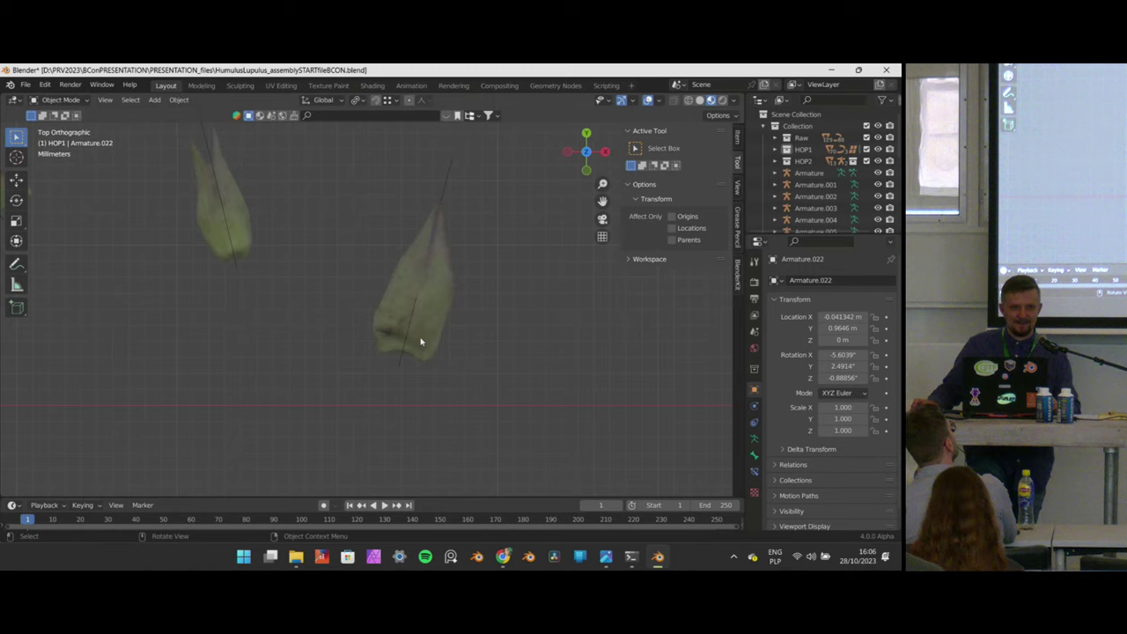
Examine the three hop cones lying beside the stem in the top view.
scroll(421, 341, "down", 11)
middle_click_drag(294, 360, 533, 294, "shift")
scroll(533, 294, "down", 4)
middle_click_drag(258, 335, 538, 316, "shift")
scroll(294, 196, "up", 5)
middle_click_drag(262, 159, 356, 372, "shift")
scroll(300, 264, "up", 4)
middle_click_drag(234, 213, 344, 266, "shift")
scroll(581, 308, "up", 3)
scroll(345, 267, "up", 2)
scroll(262, 285, "up", 2)
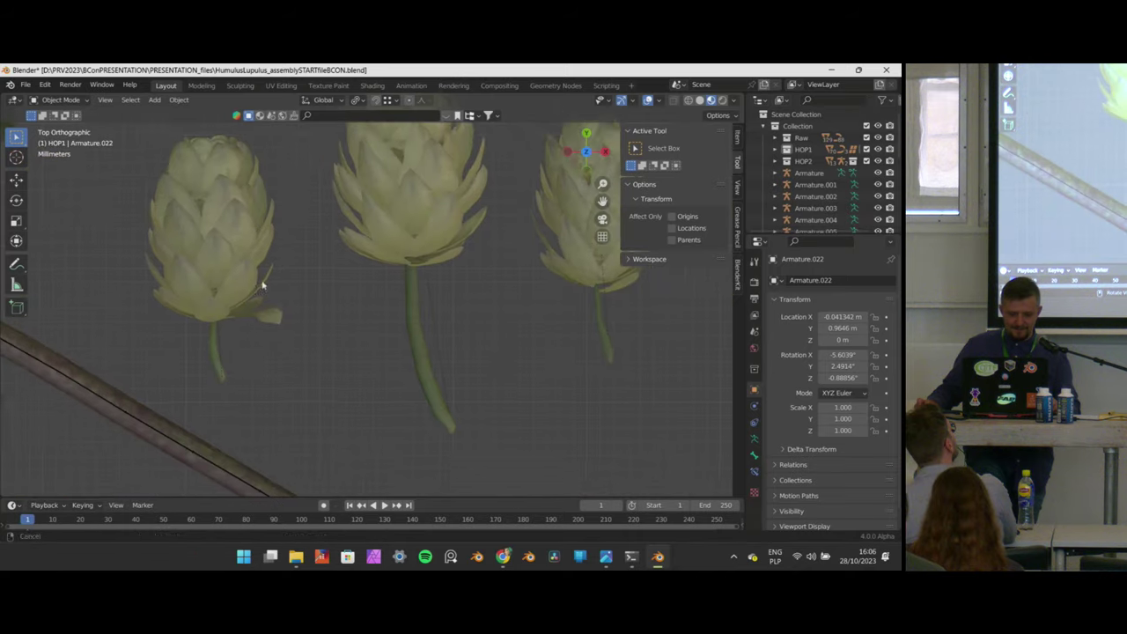
middle_click_drag(262, 285, 342, 272, "shift")
Try to rotate the leftmost hop cone together with its short stem in the top view.
left_click(302, 268)
scroll(303, 268, "down", 3)
scroll(352, 332, "up", 5)
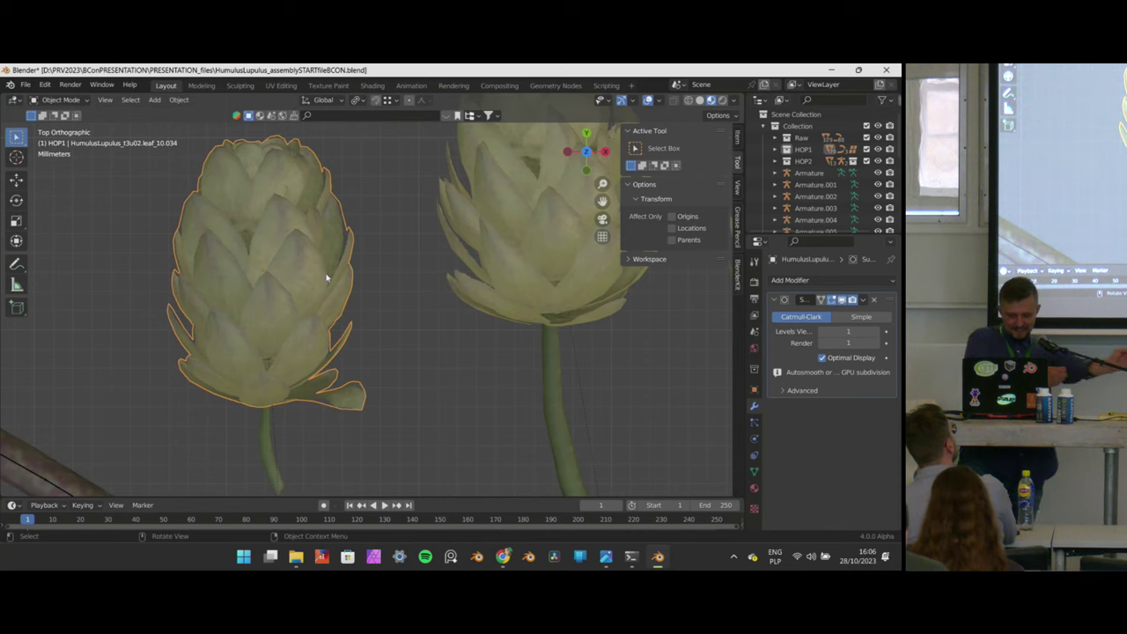
scroll(327, 310, "down", 3)
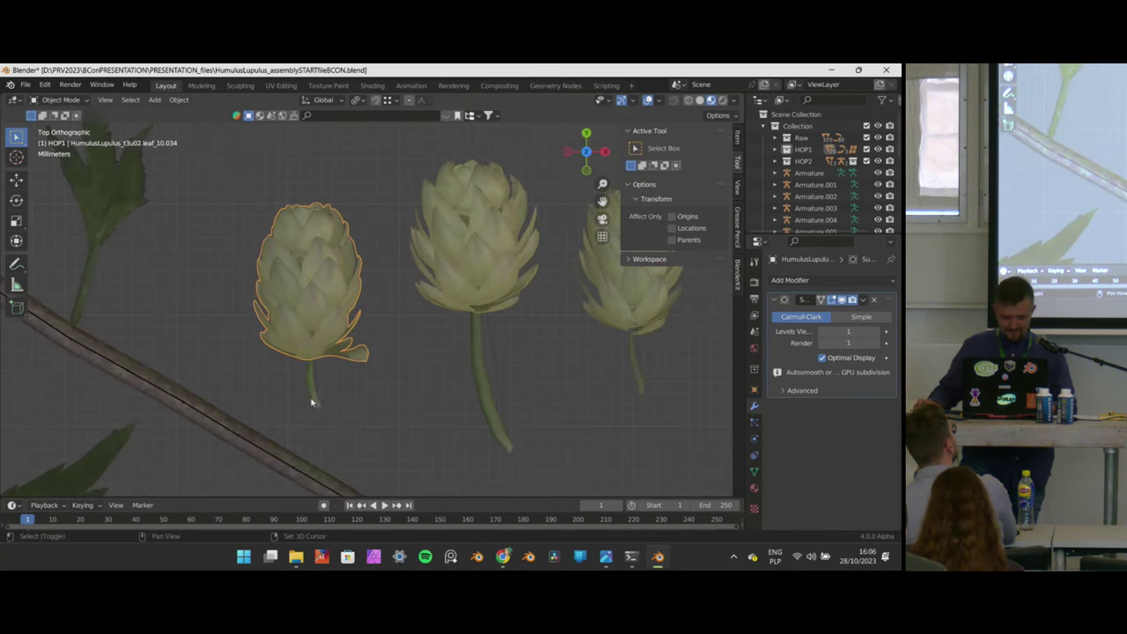
left_click(311, 398, "shift")
scroll(352, 392, "down", 3)
key("r")
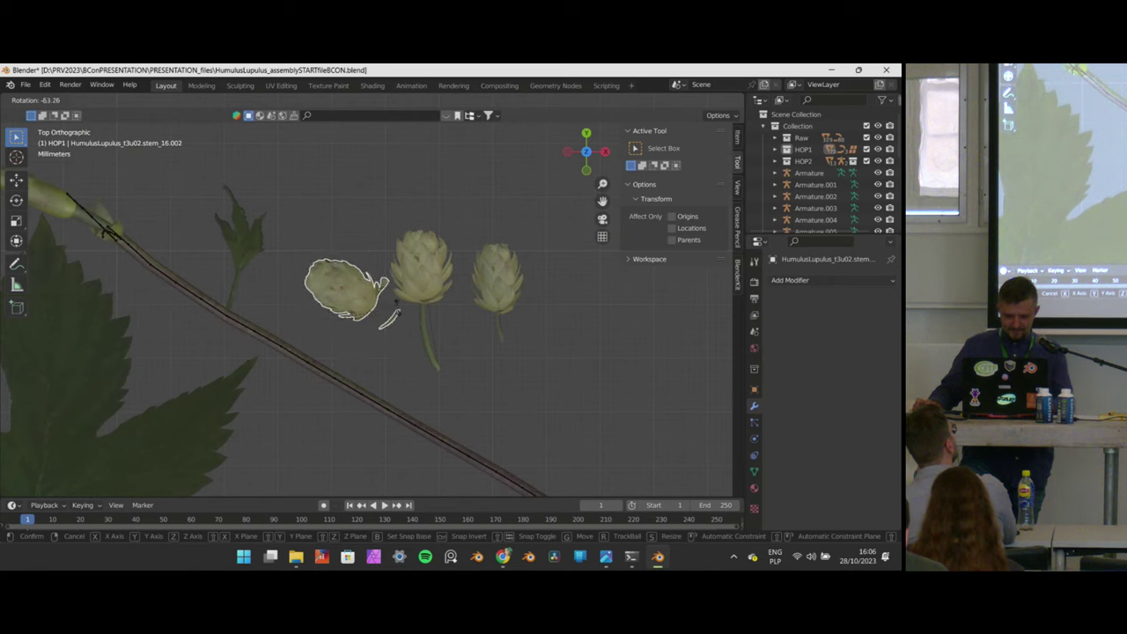
right_click(398, 316)
scroll(374, 313, "up", 2)
scroll(425, 352, "down", 1)
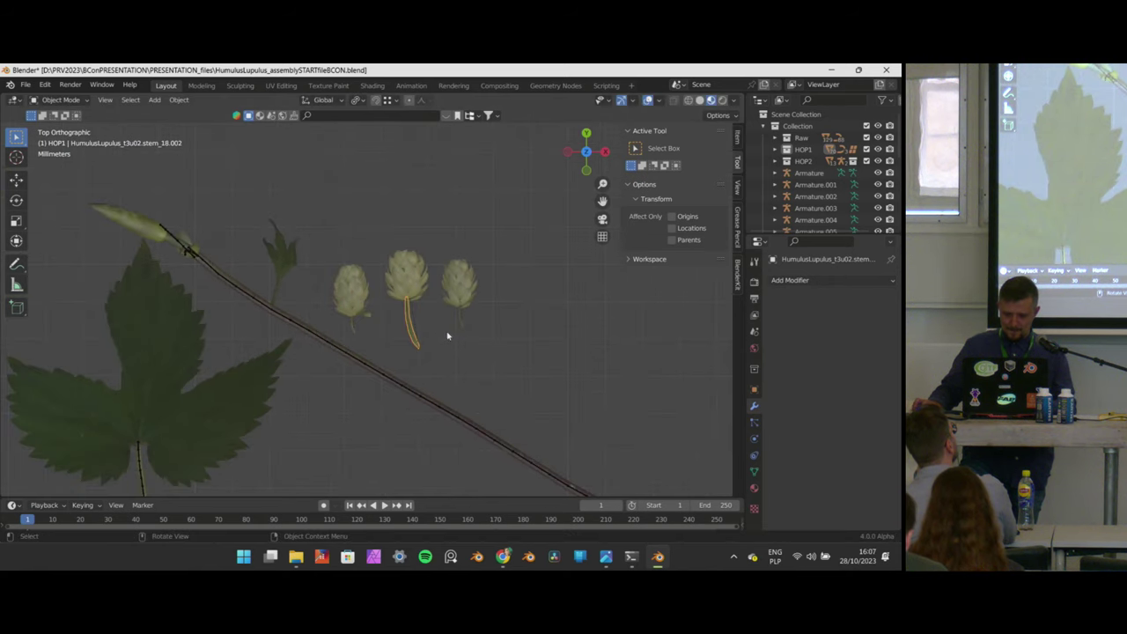
Examine the middle hop cone's stem and the neighbouring cones up close in the top view.
left_click(408, 318)
scroll(467, 342, "up", 3)
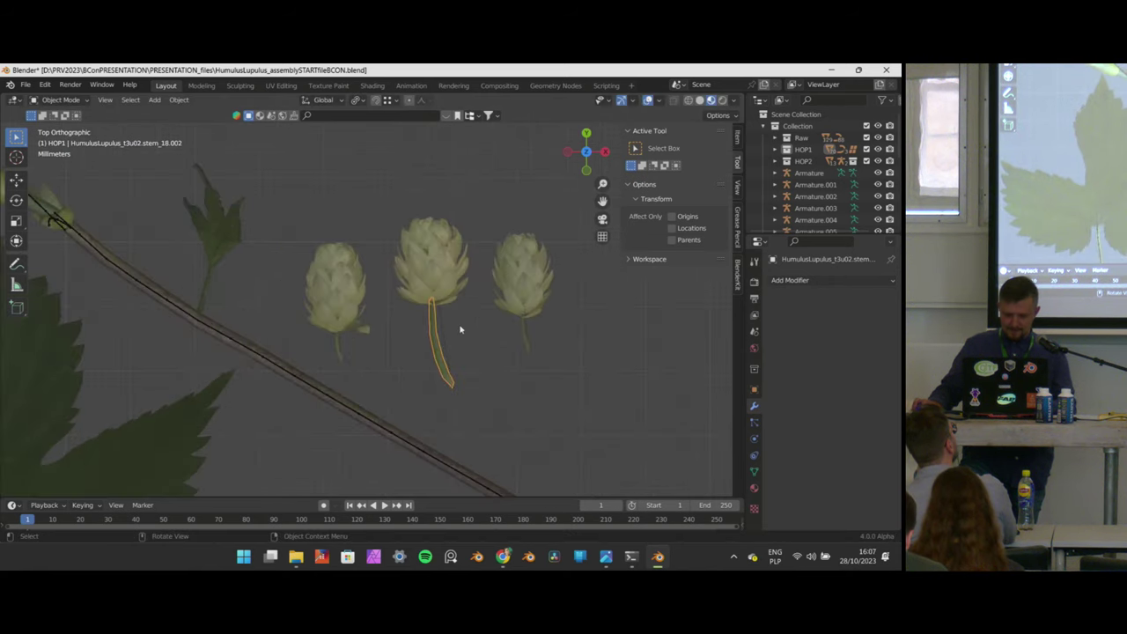
left_click(495, 337)
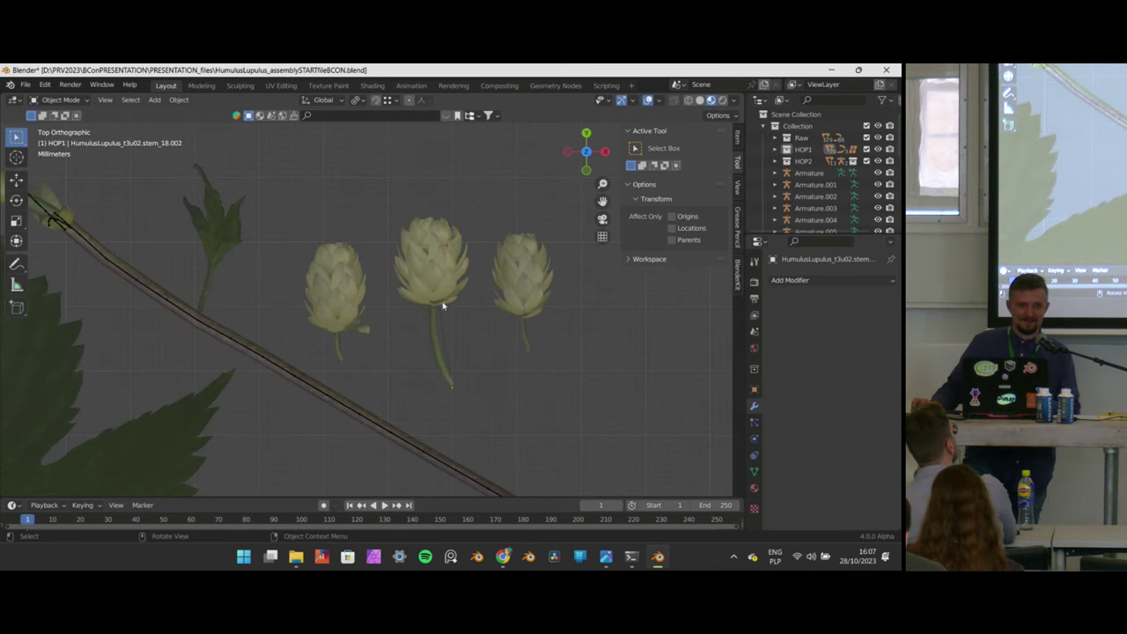
scroll(442, 290, "down", 4)
scroll(449, 277, "down", 2)
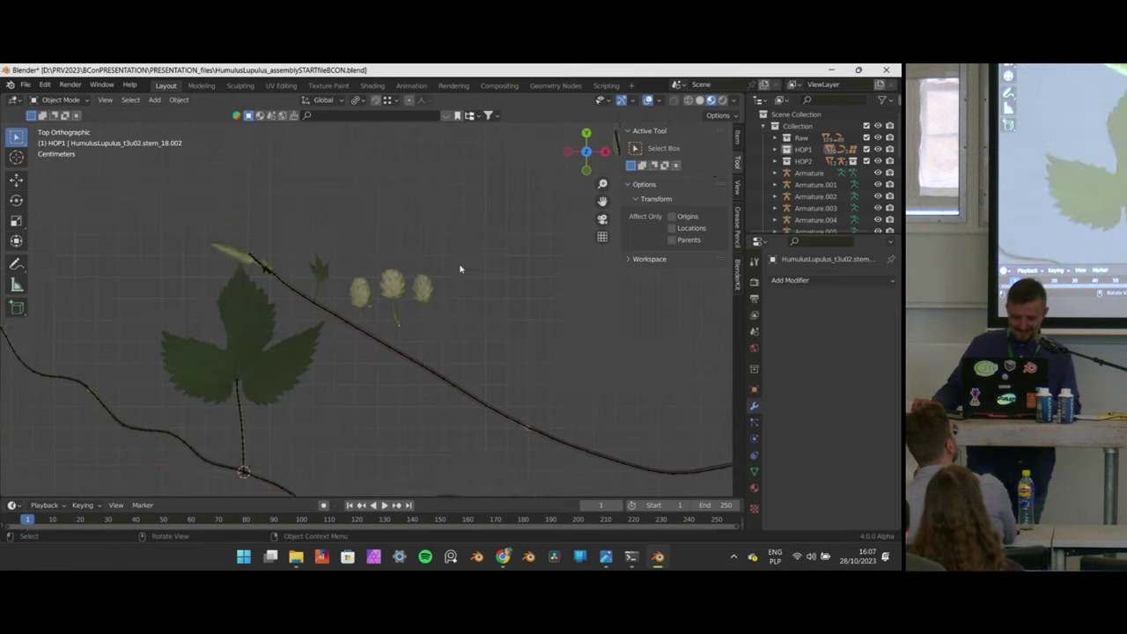
middle_click_drag(443, 347, 491, 274, "shift")
scroll(482, 256, "up", 1)
scroll(482, 299, "up", 4)
middle_click_drag(529, 227, 471, 284, "shift")
scroll(486, 227, "up", 4)
middle_click_drag(486, 228, 413, 264, "shift")
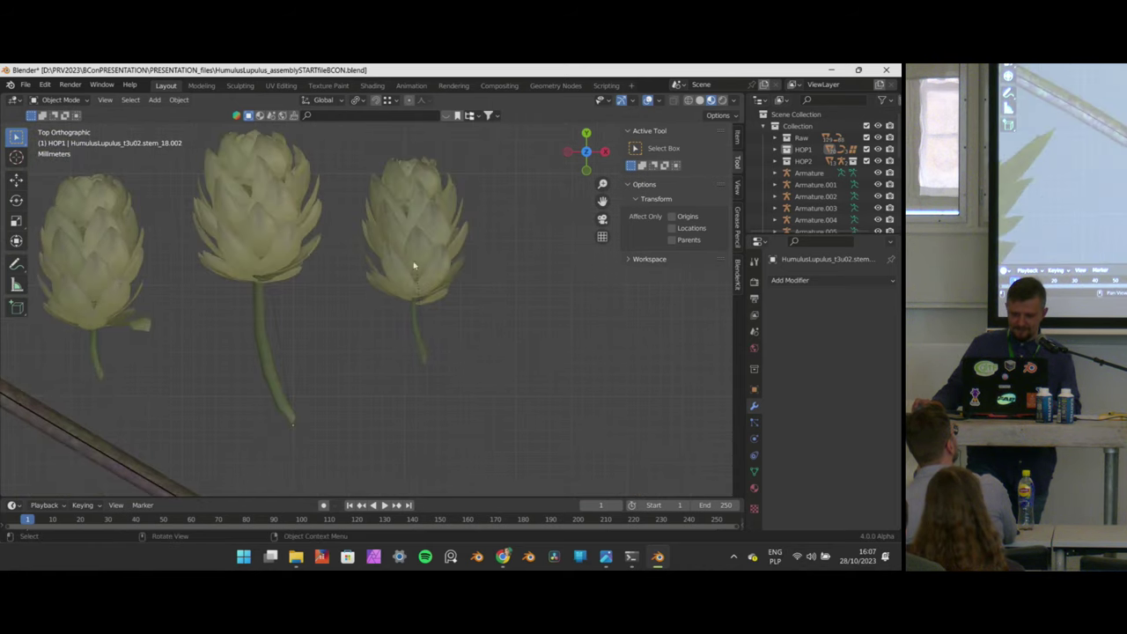
Inspect the rightmost hop cone's mesh in Edit Mode and return to Object Mode.
left_click(428, 237)
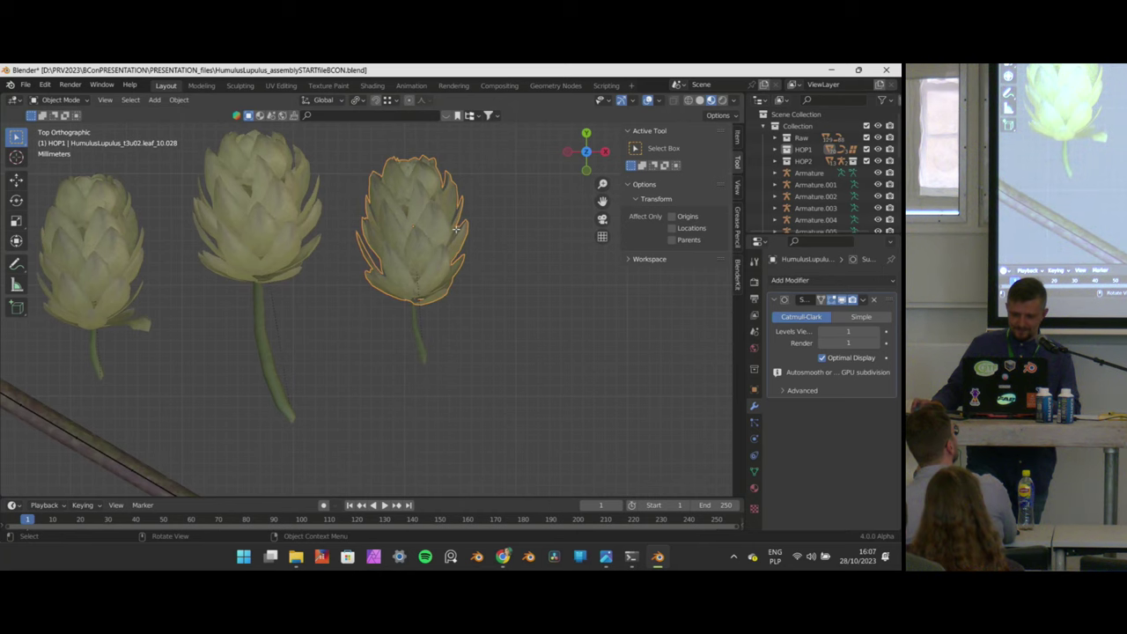
key("Tab")
scroll(458, 229, "up", 5)
scroll(511, 224, "down", 4)
middle_click_drag(511, 223, 410, 249, "shift")
scroll(385, 237, "down", 4)
key("Tab")
scroll(430, 256, "up", 7)
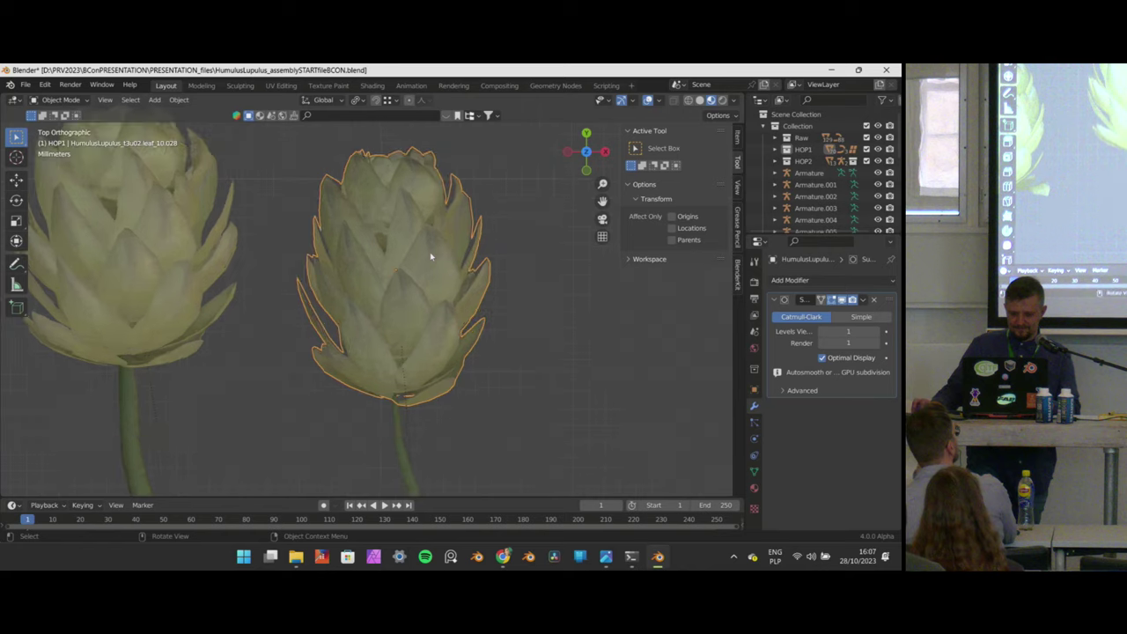
Examine the full scene in perspective and the laid-out raw leaves, stems and bracts up close.
scroll(430, 254, "down", 5)
middle_click_drag(428, 252, 400, 314)
scroll(400, 315, "down", 7)
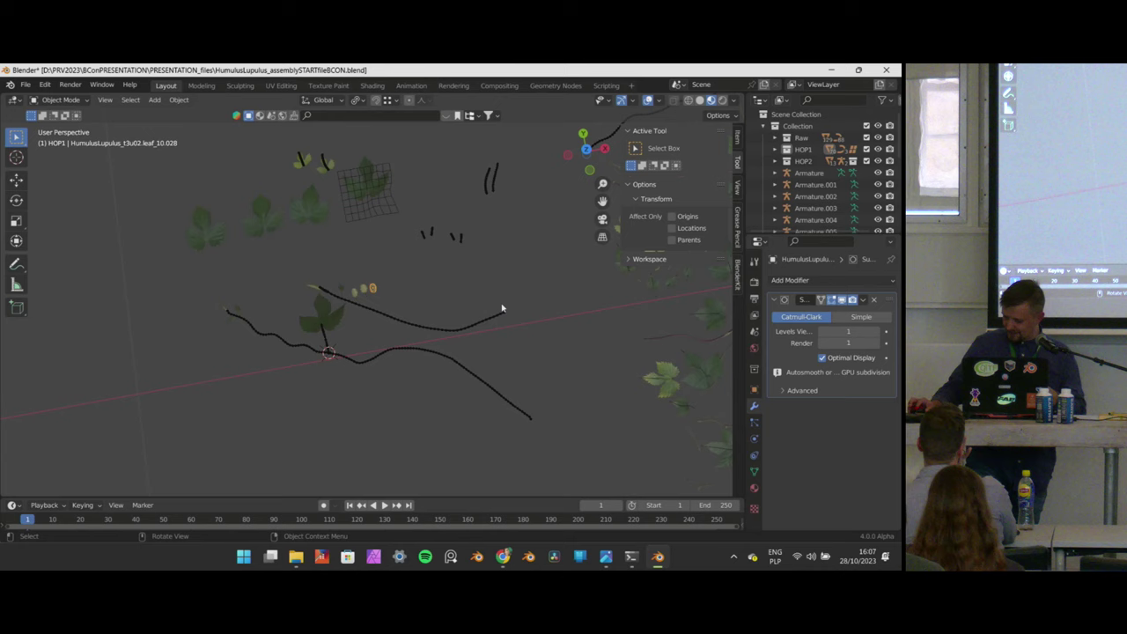
scroll(387, 293, "down", 4)
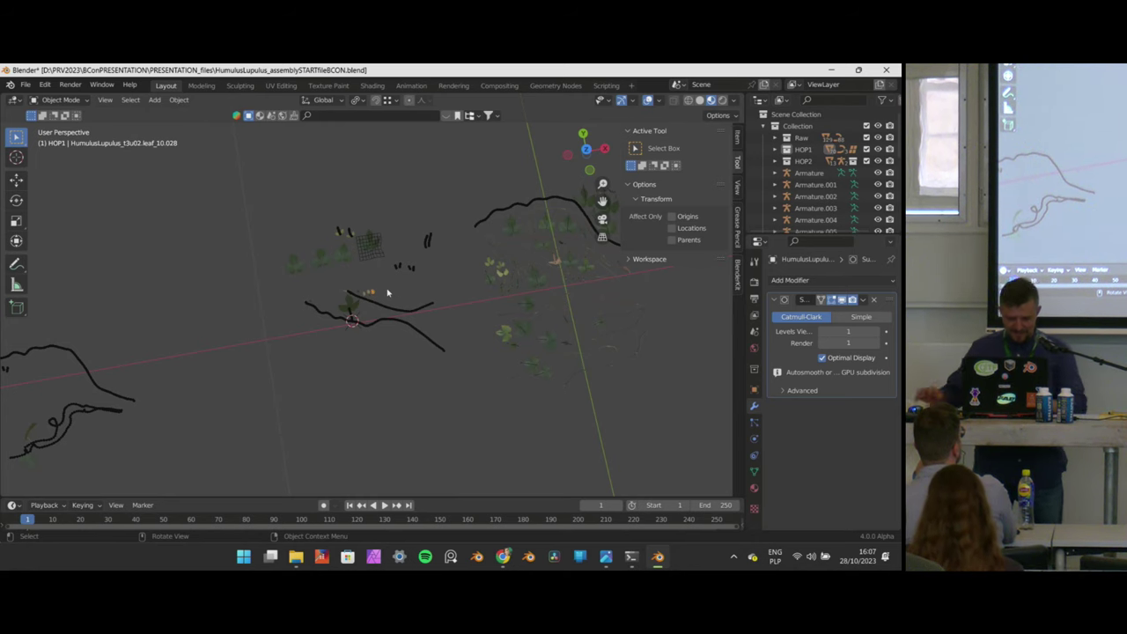
scroll(254, 322, "up", 5)
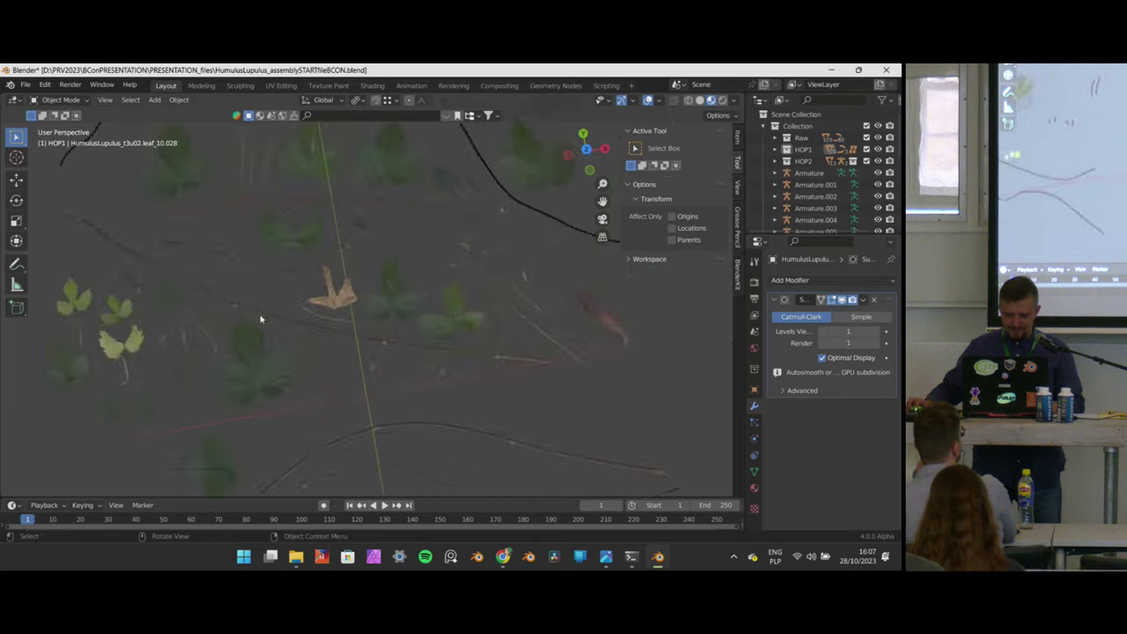
scroll(291, 307, "up", 5)
scroll(335, 291, "down", 4)
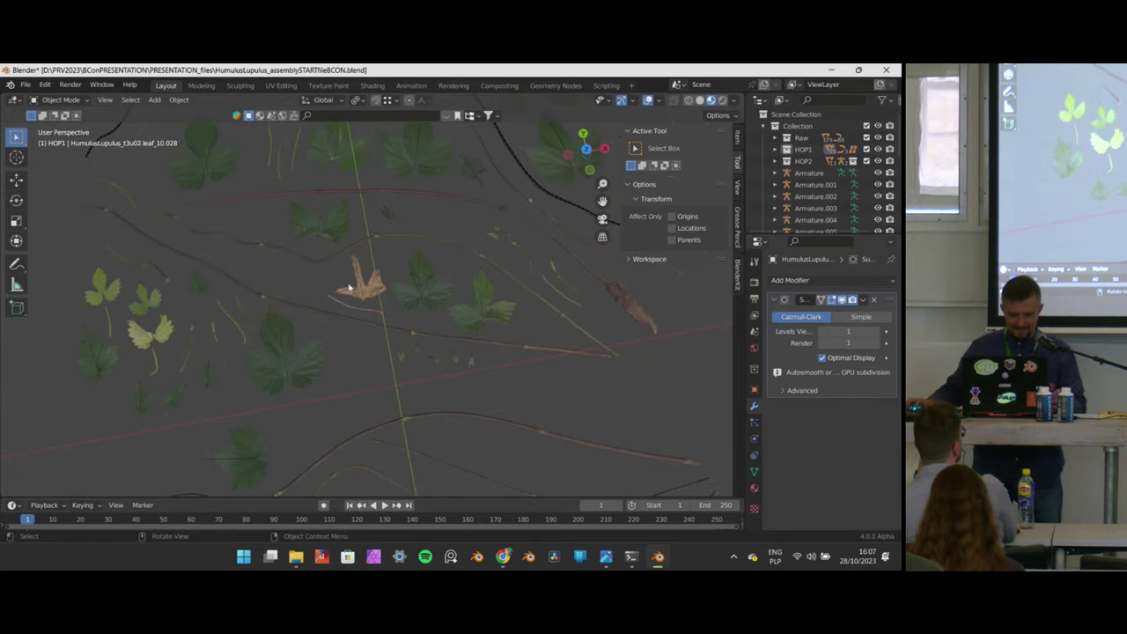
Examine the light green and yellowed leaves up close, then the armature stems with the attached leaf.
scroll(67, 297, "up", 3)
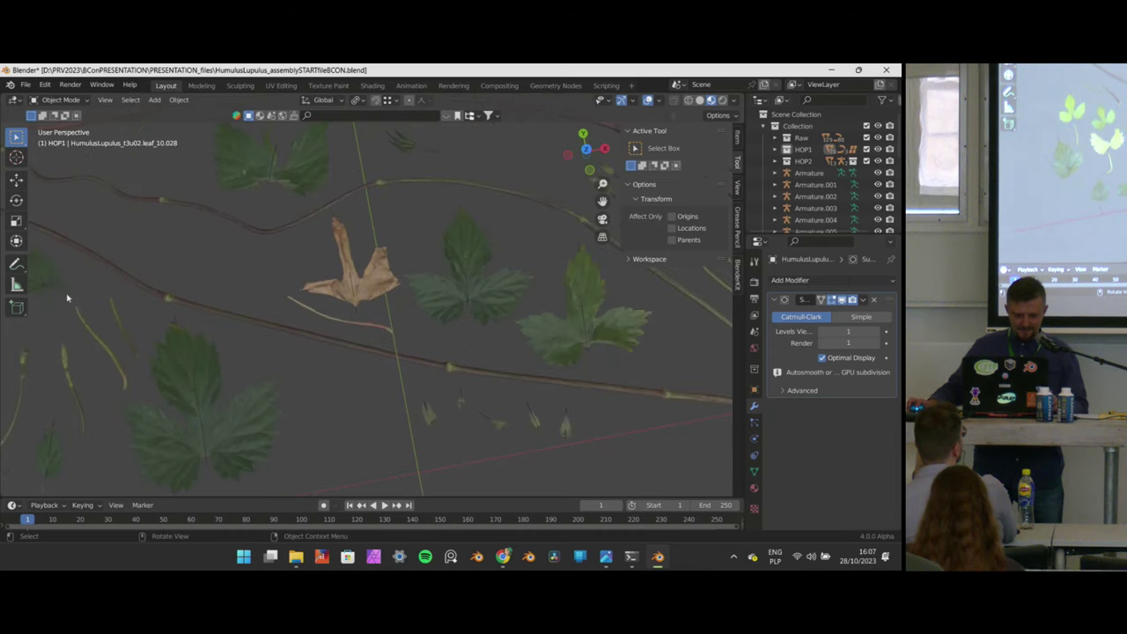
middle_click_drag(67, 298, 432, 336, "shift")
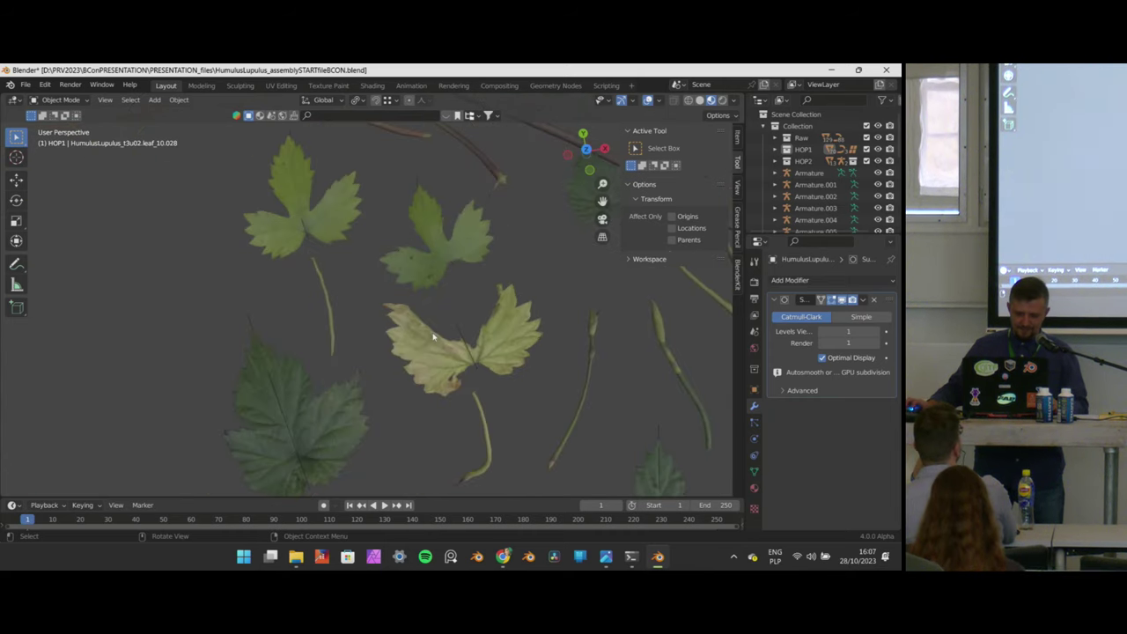
scroll(514, 343, "down", 8)
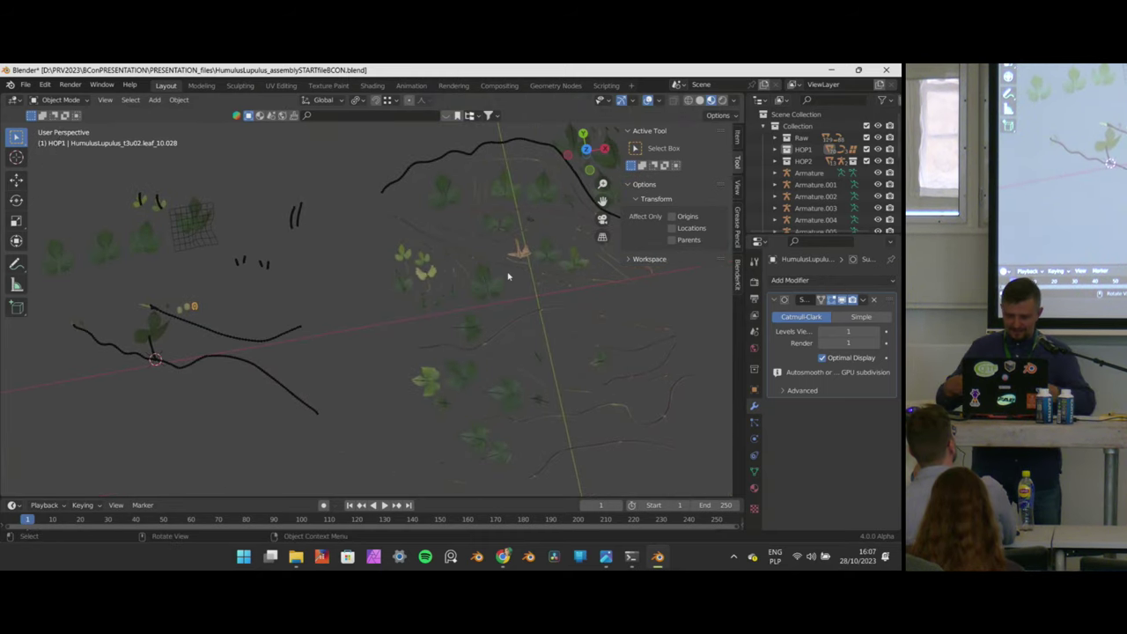
middle_click_drag(490, 242, 211, 182)
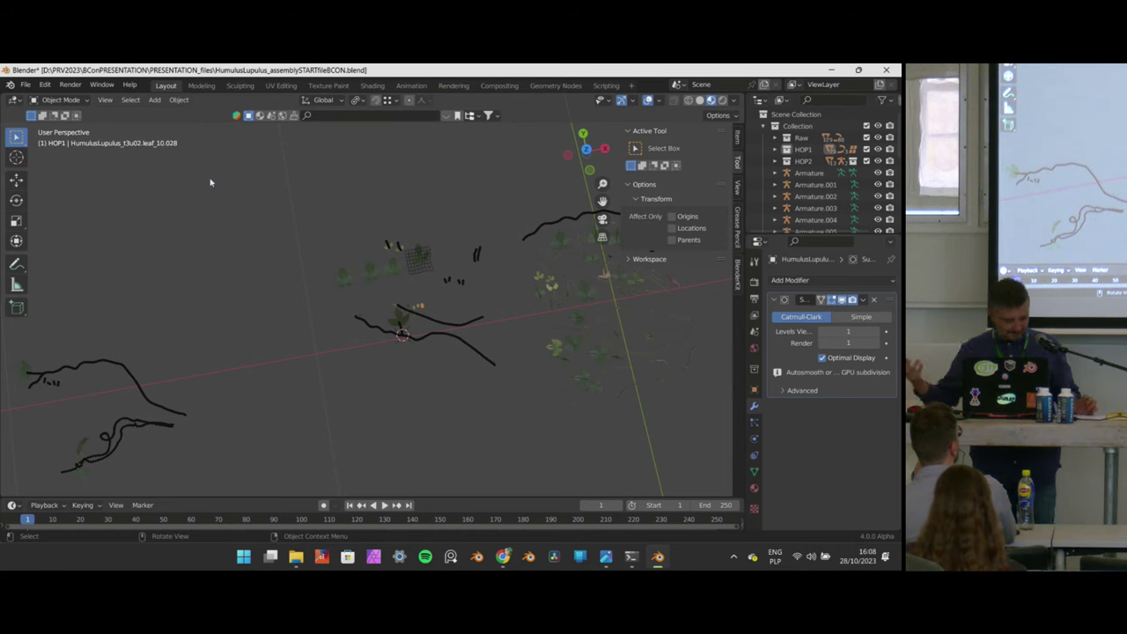
scroll(460, 308, "up", 4)
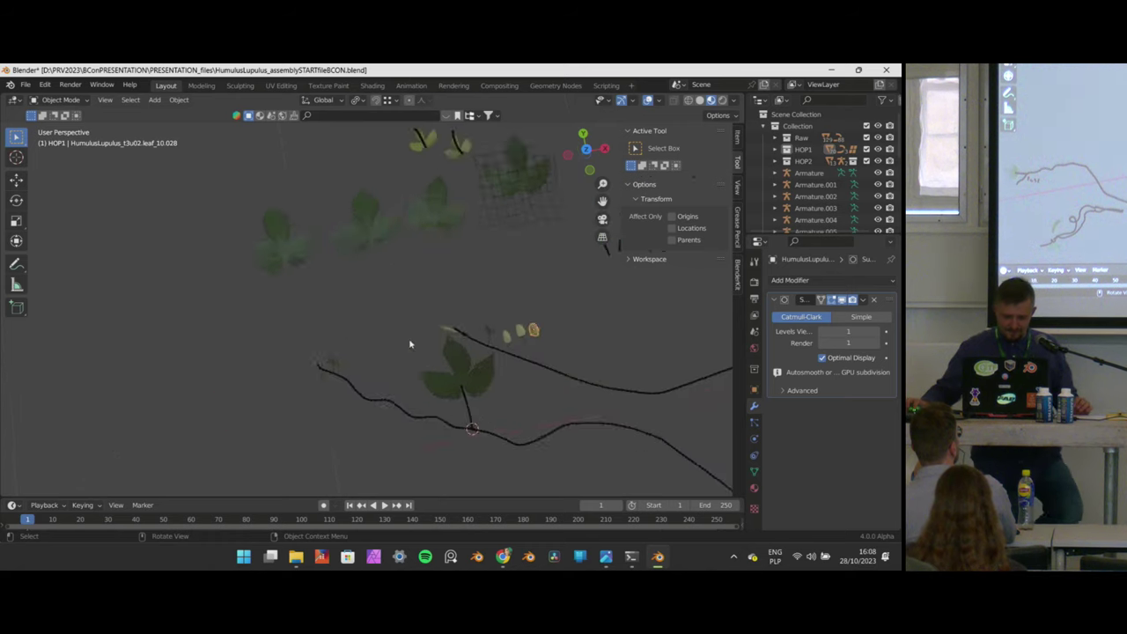
scroll(345, 317, "up", 3)
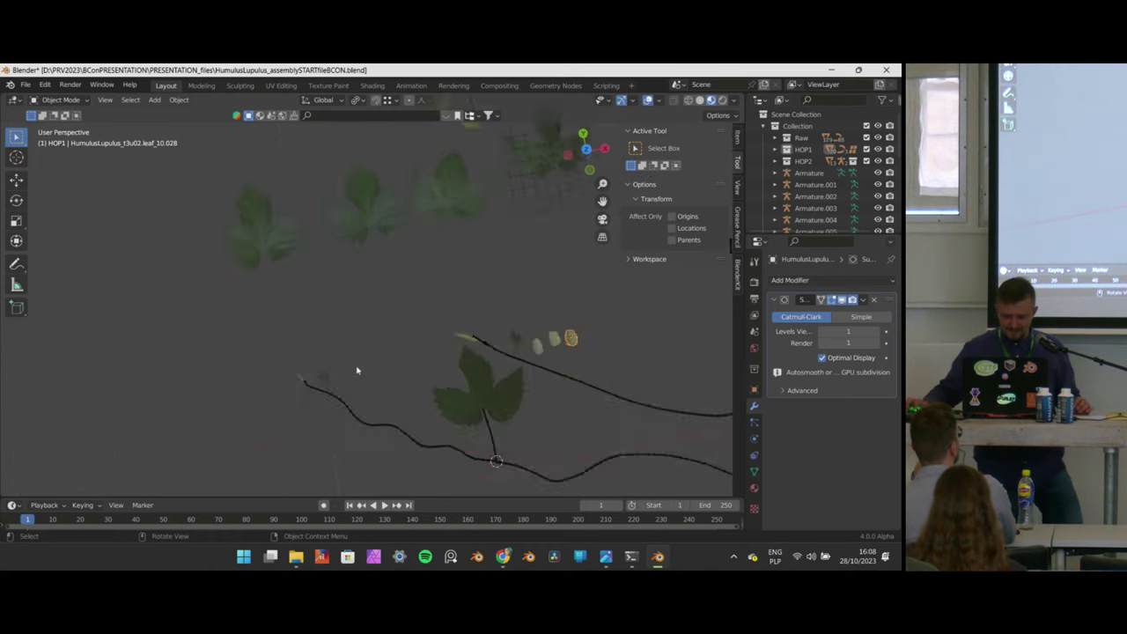
Open the recent file fenceAND_HOPS6.blend, discarding the unsaved changes in the current assembly file.
left_click(26, 84)
left_click(51, 132)
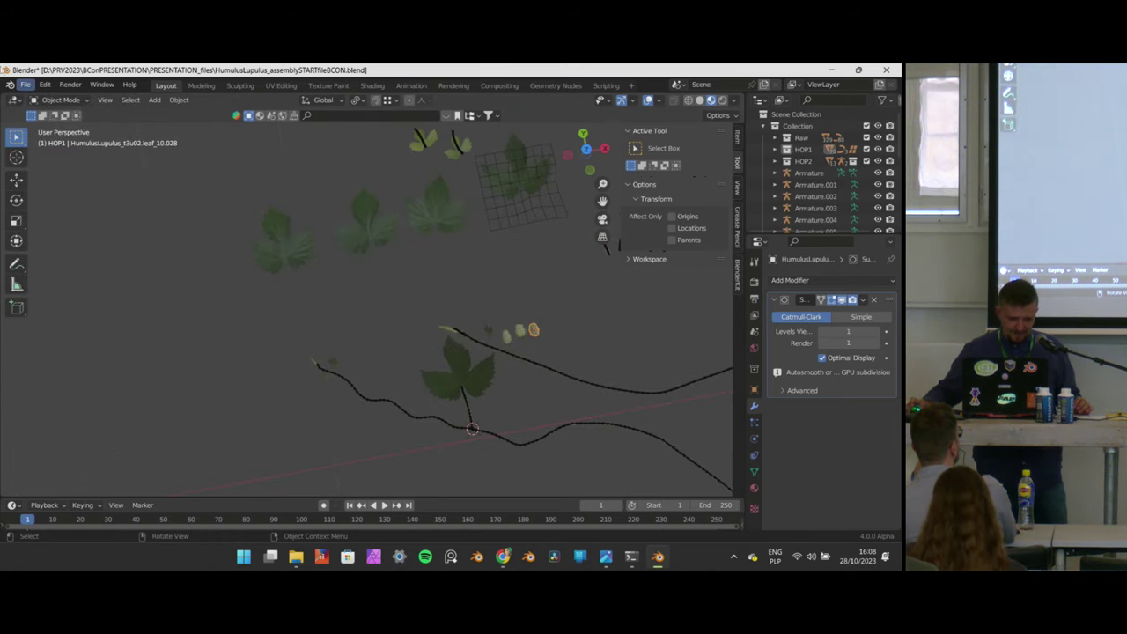
left_click(28, 85)
mouse_move(123, 121)
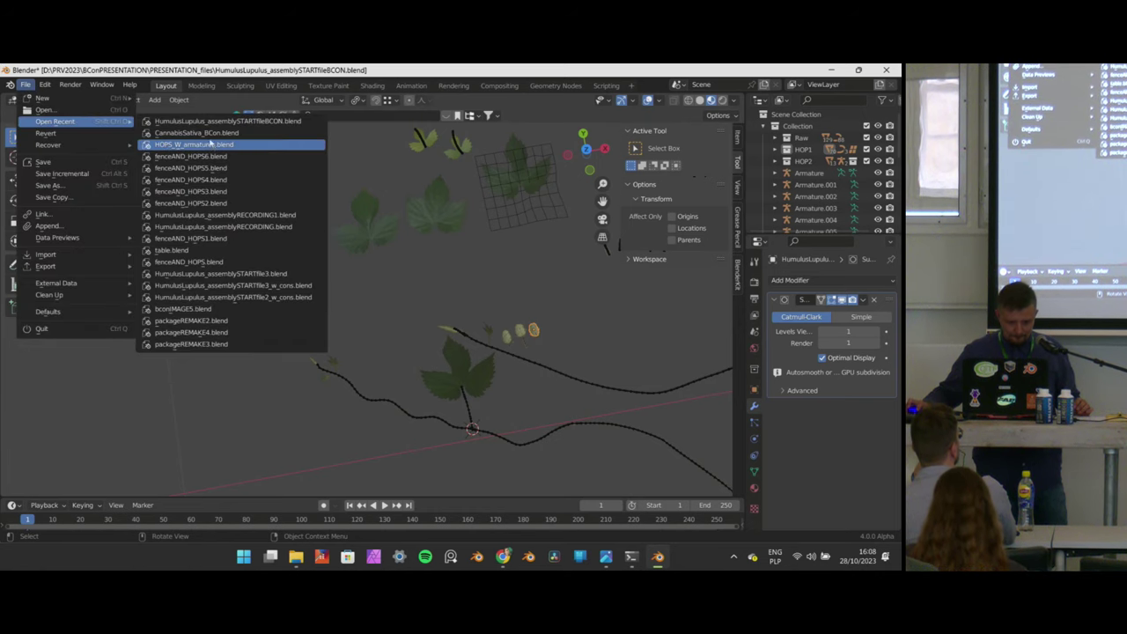
left_click(214, 157)
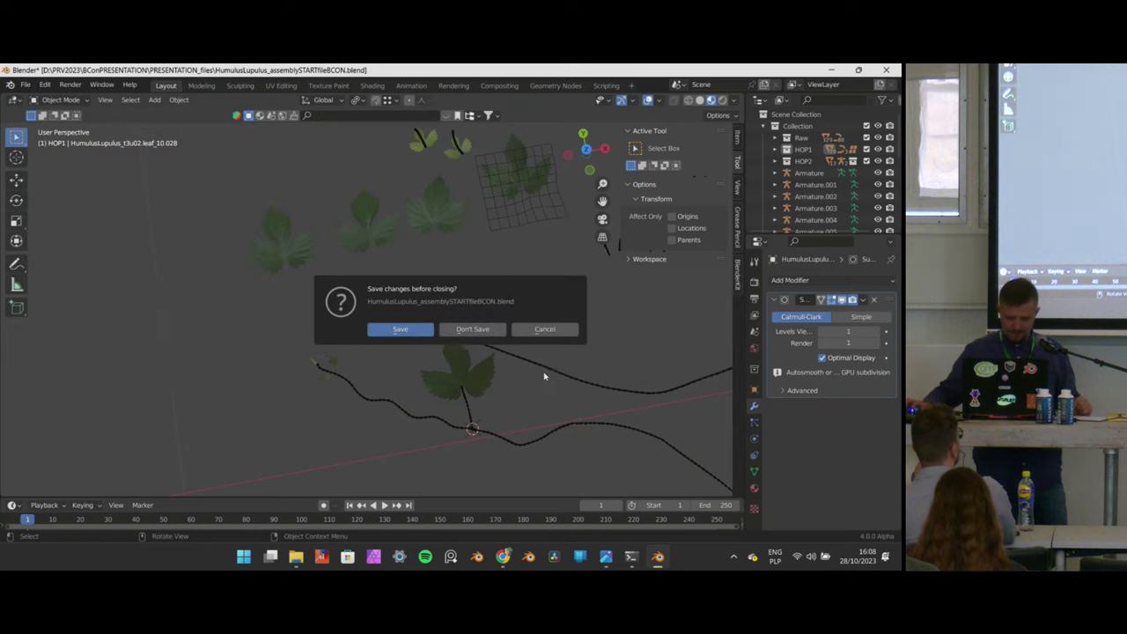
left_click(477, 330)
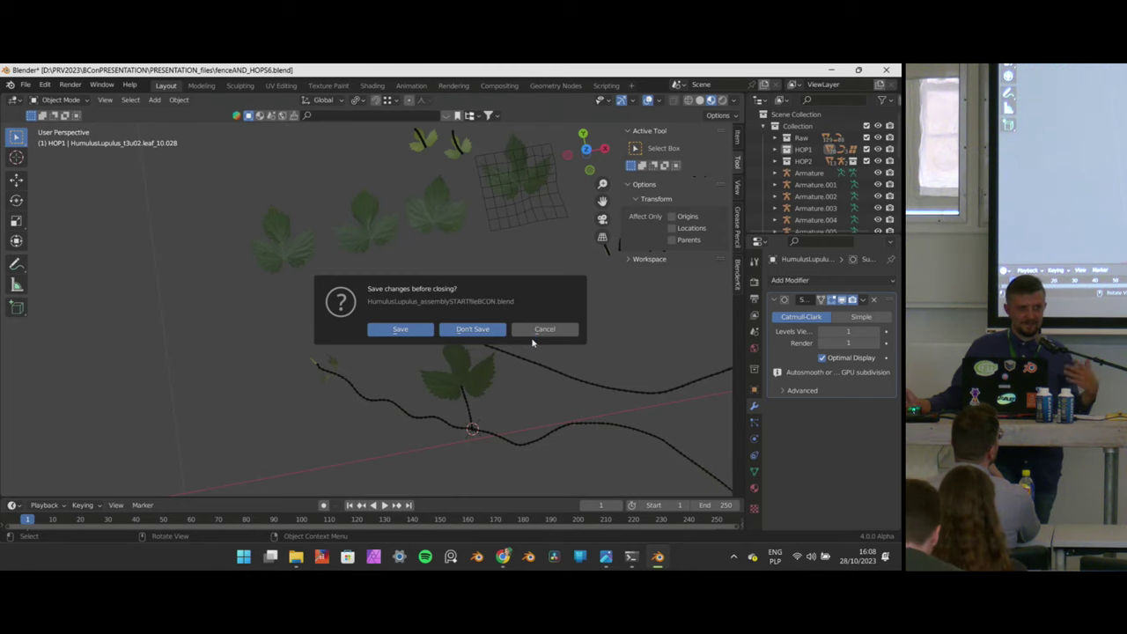
left_click(532, 341)
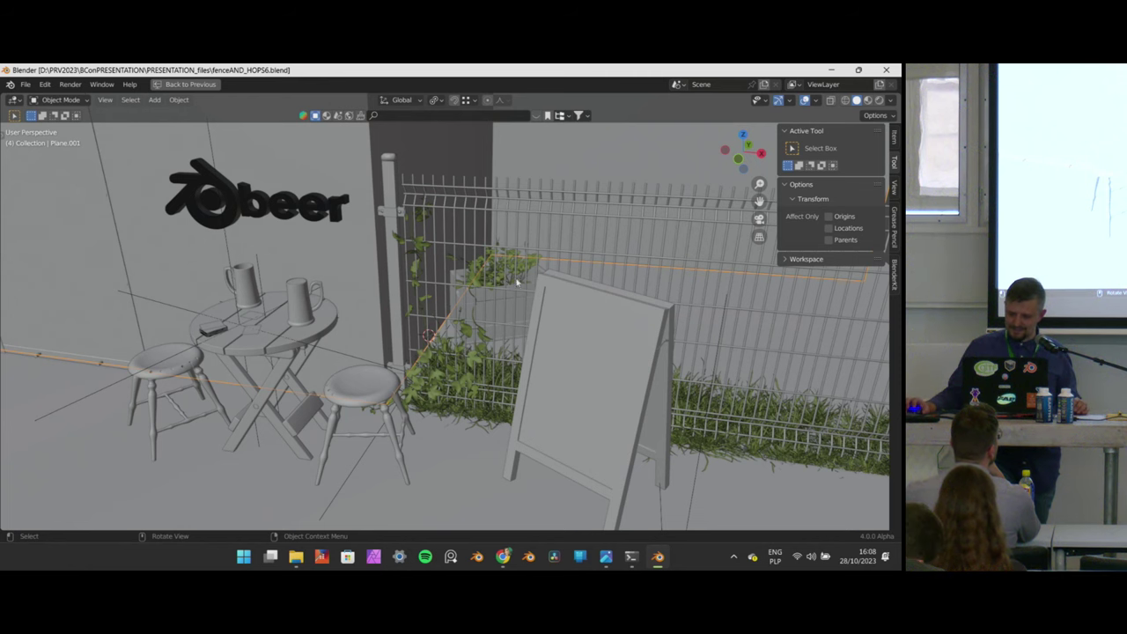
Inspect the hop plants growing through the fence beside the café table and signboard.
scroll(510, 309, "up", 4)
scroll(507, 309, "down", 2)
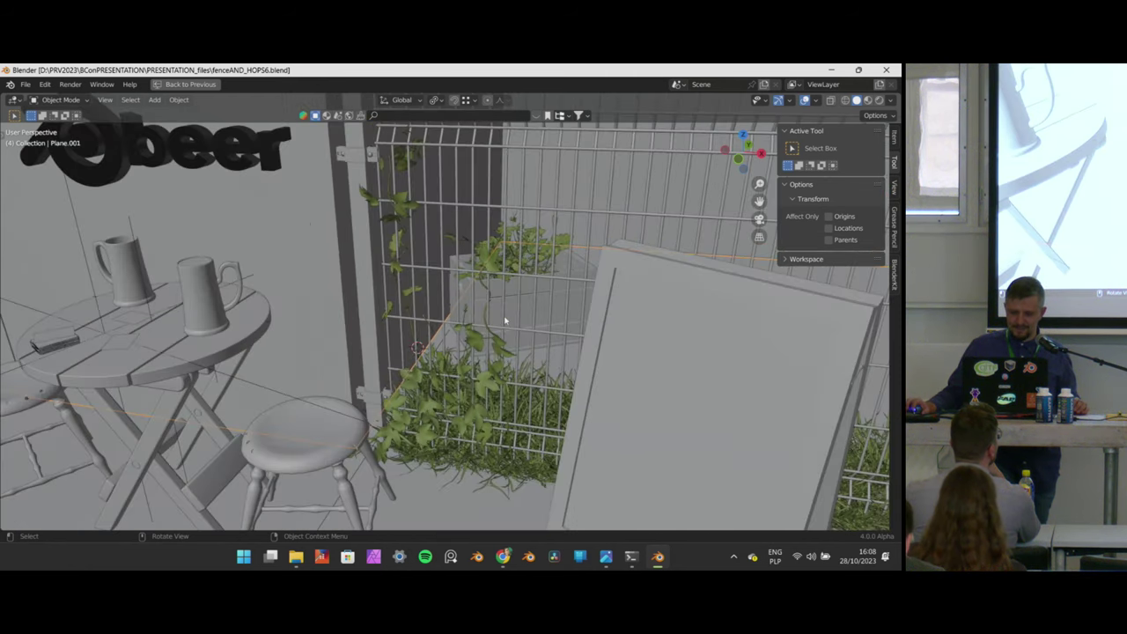
scroll(504, 309, "down", 3)
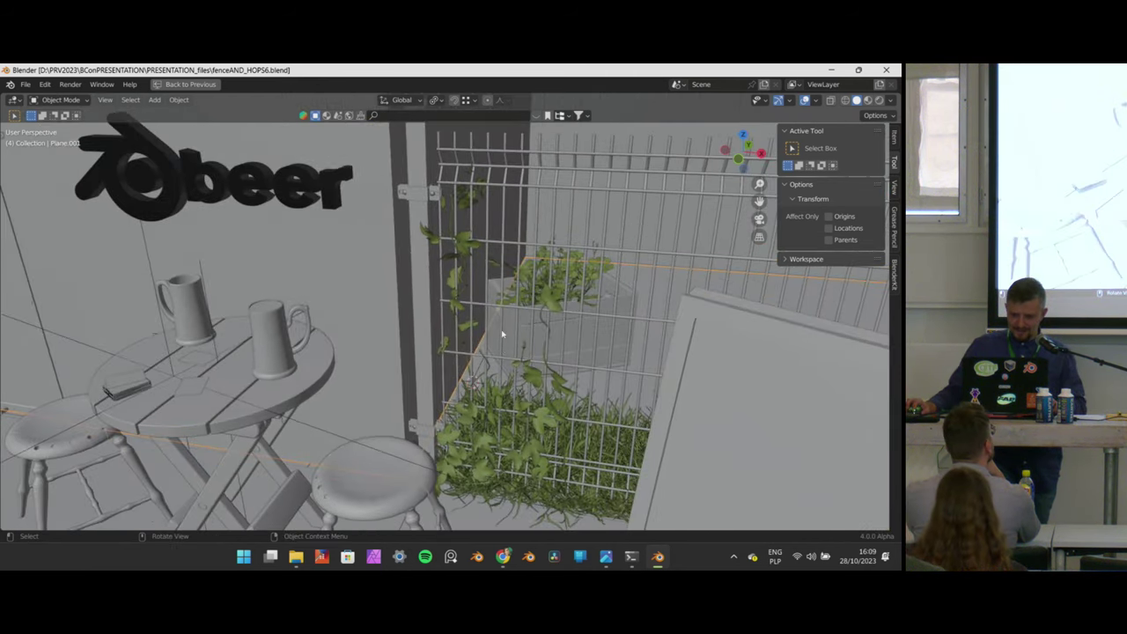
scroll(503, 333, "down", 1)
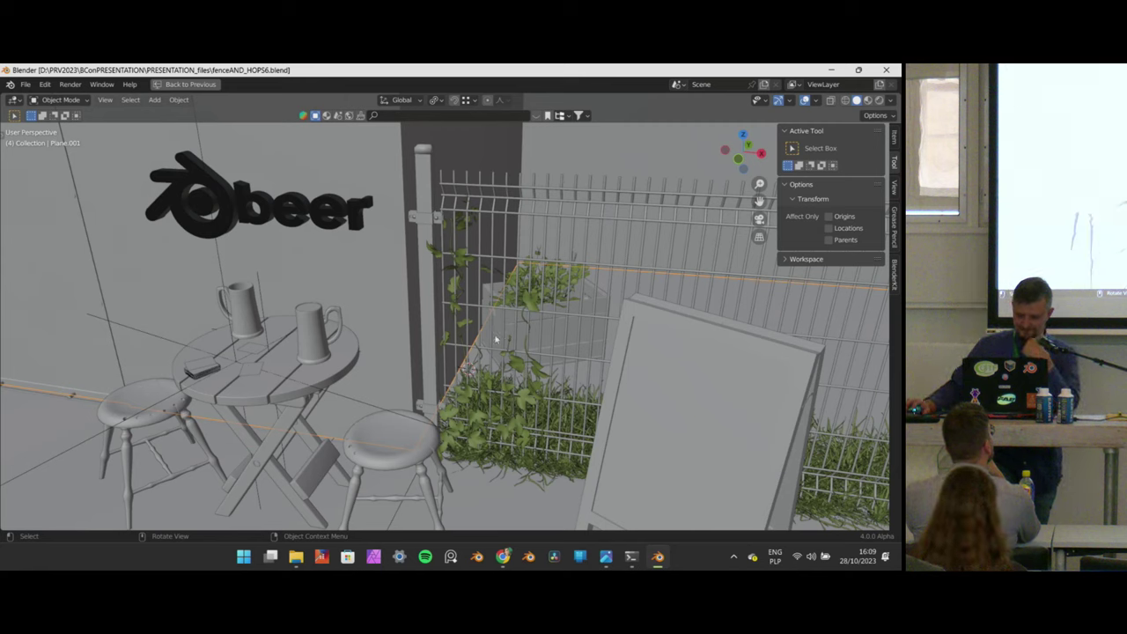
Switch to PureRef and load the recent reference board CommonHop_references_Bcon23.pur.
left_click(451, 556)
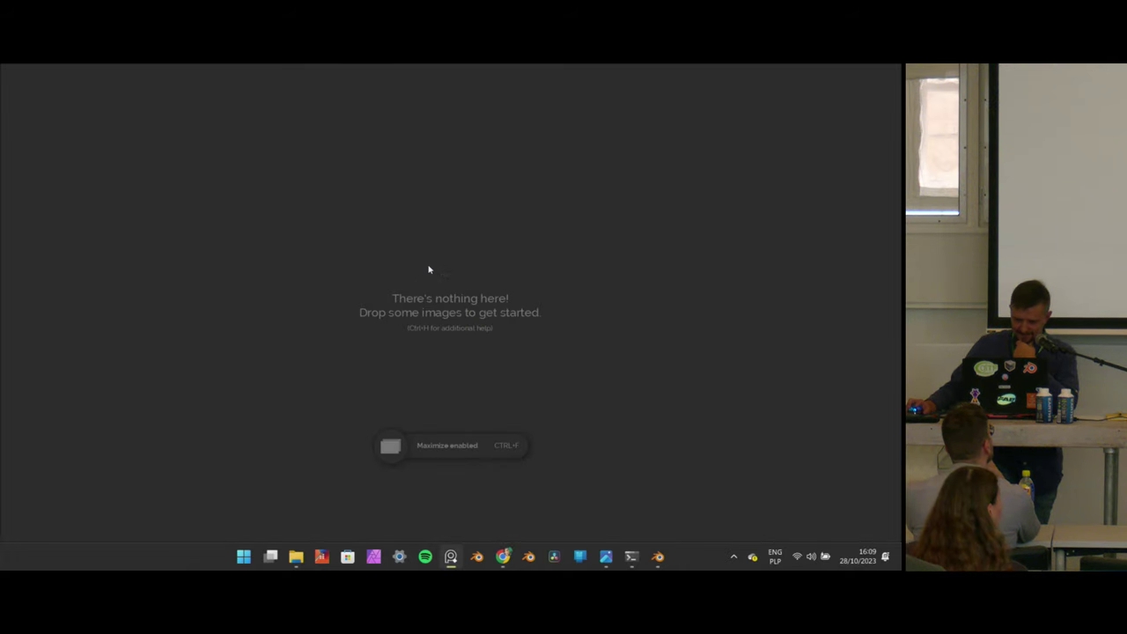
right_click(429, 268)
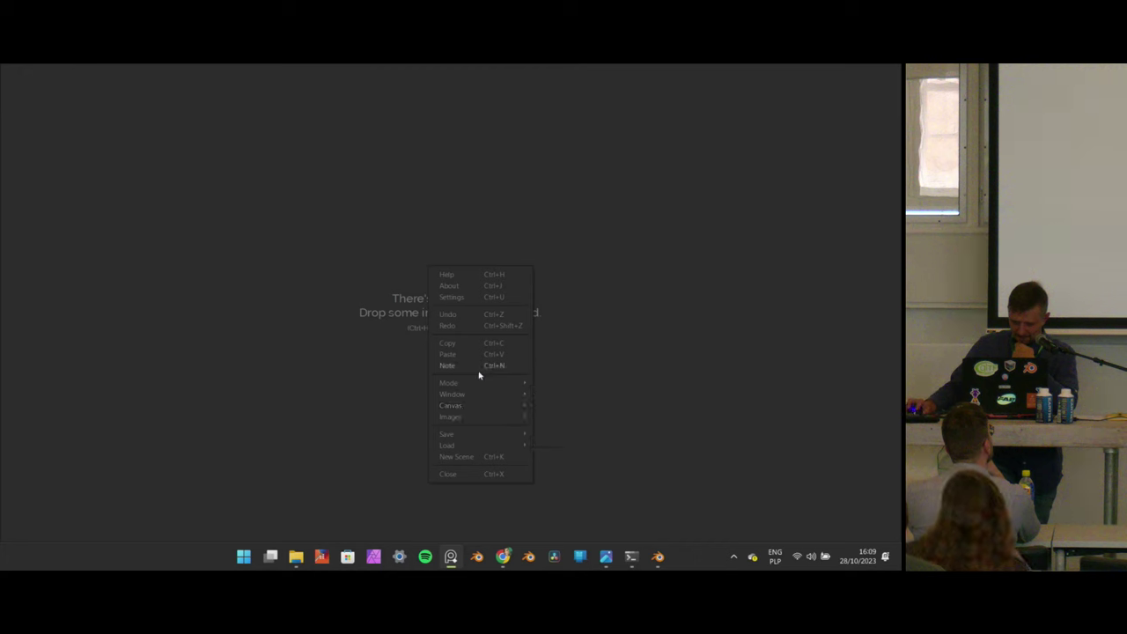
mouse_move(472, 444)
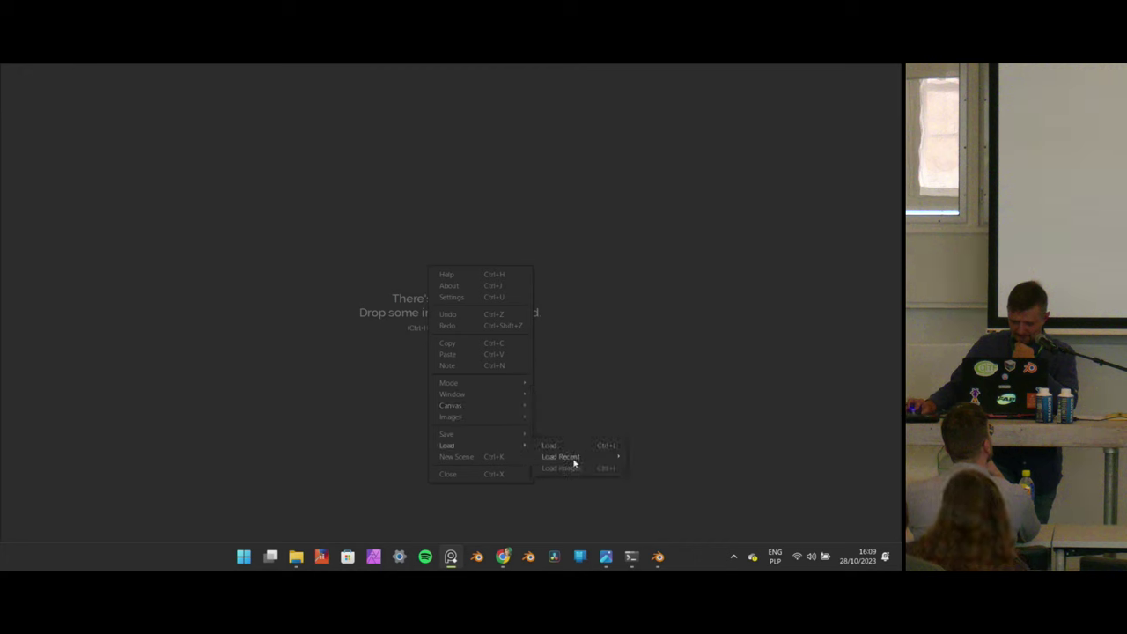
mouse_move(558, 460)
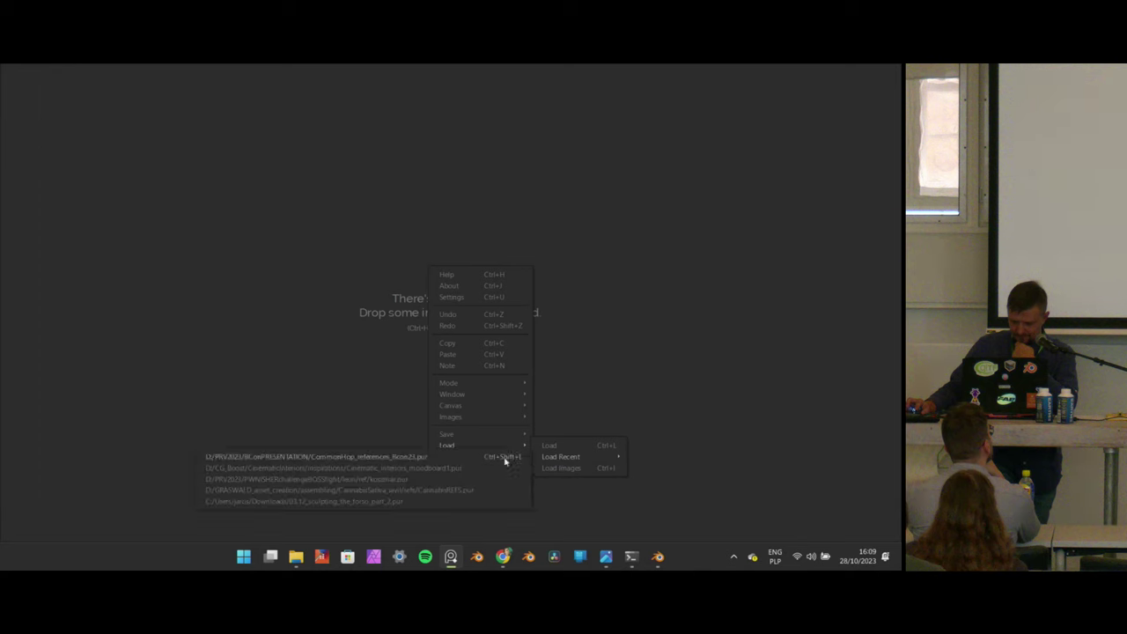
left_click(474, 458)
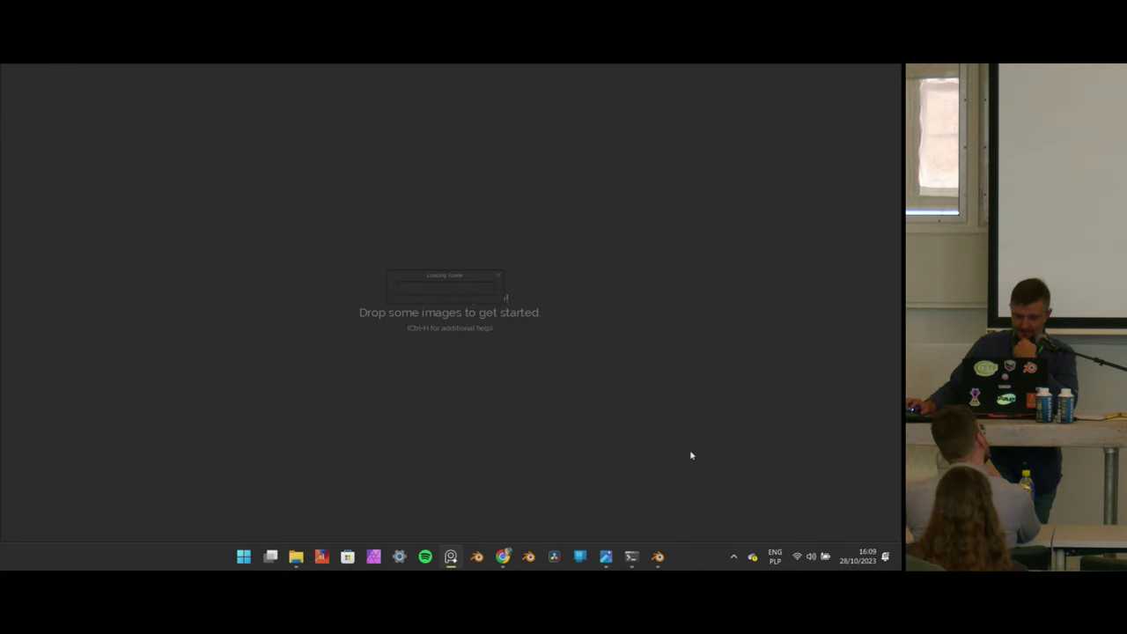
Switch back to Blender and examine the overall arrangement of the beer sign, table, stools, signboard and fence.
left_click(658, 557)
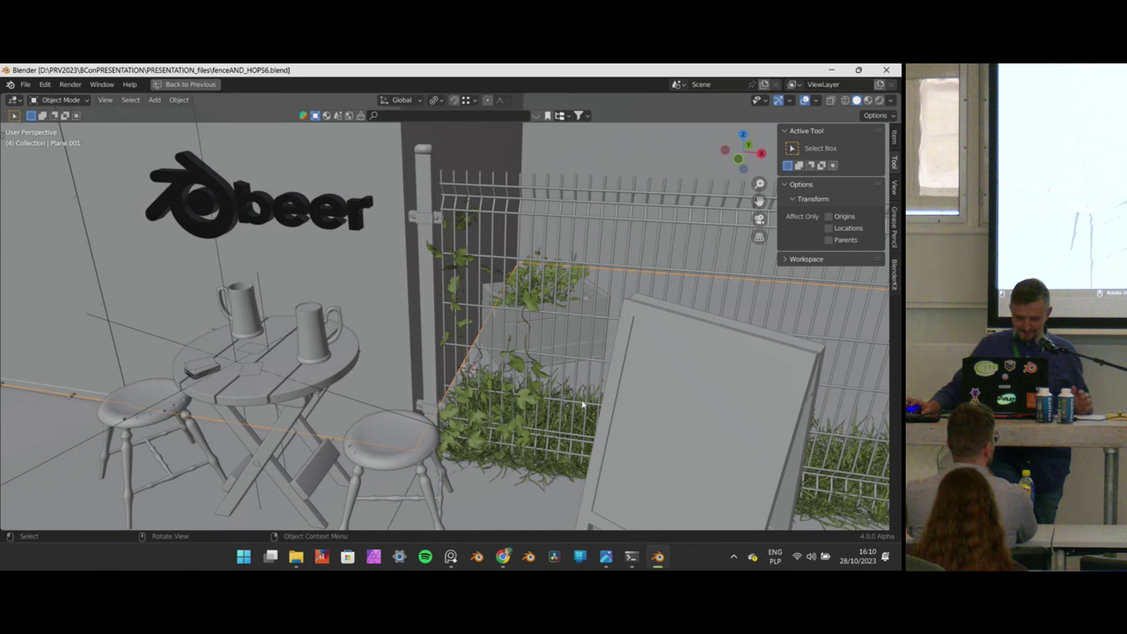
scroll(528, 363, "down", 3)
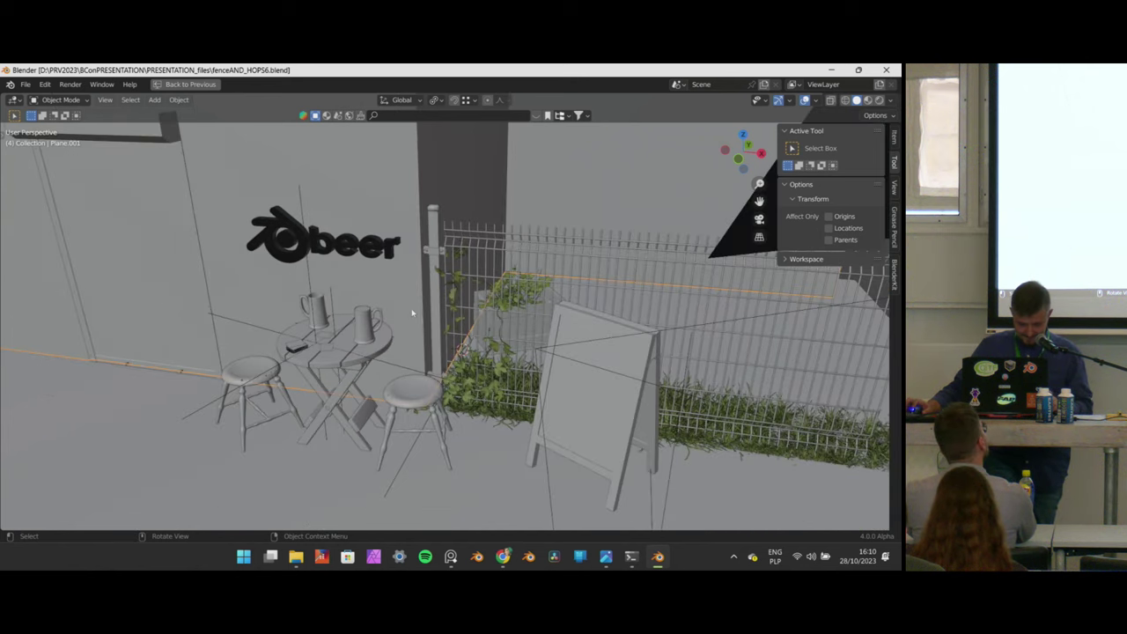
scroll(422, 319, "up", 4)
middle_click_drag(426, 321, 487, 333, "shift")
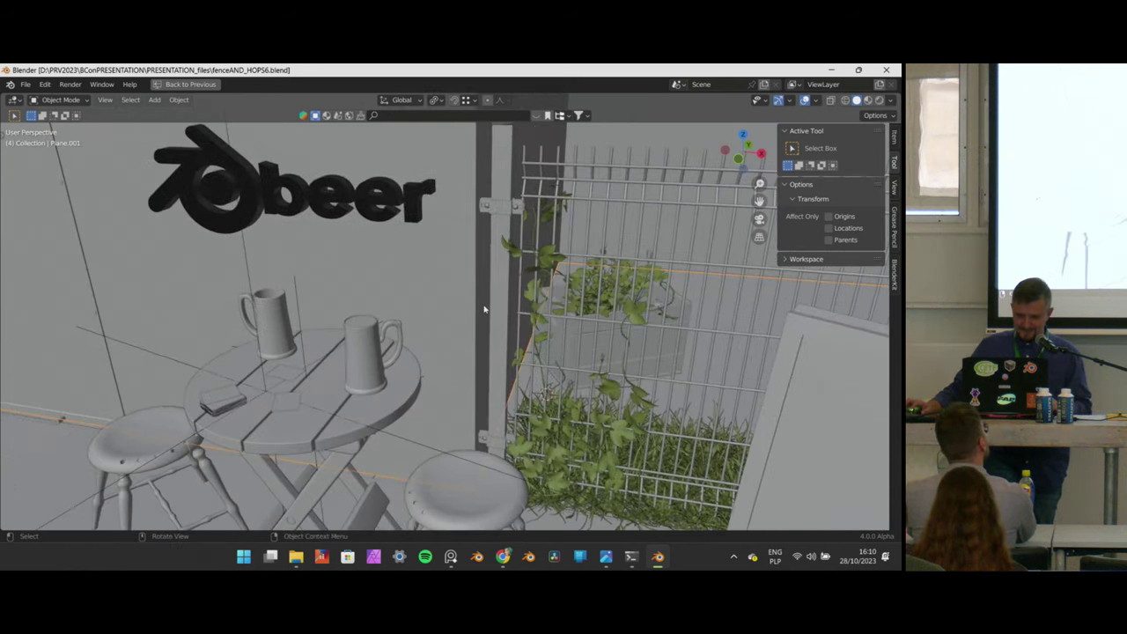
scroll(475, 307, "down", 2)
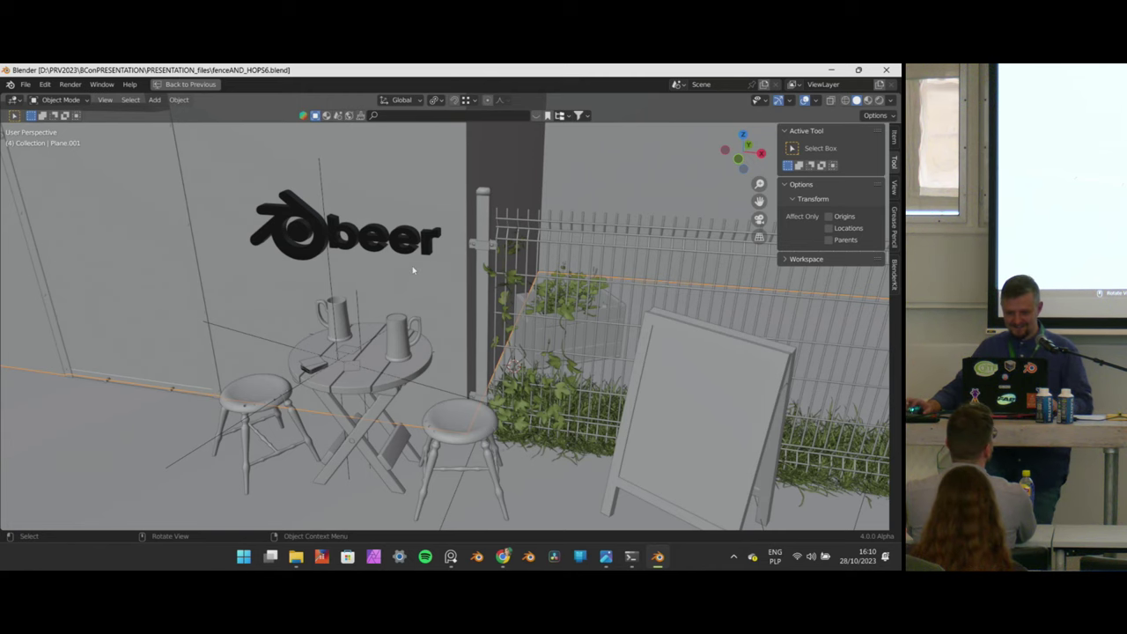
middle_click_drag(473, 310, 416, 281, "shift")
middle_click_drag(621, 353, 516, 273, "shift")
middle_click_drag(310, 235, 362, 289, "shift")
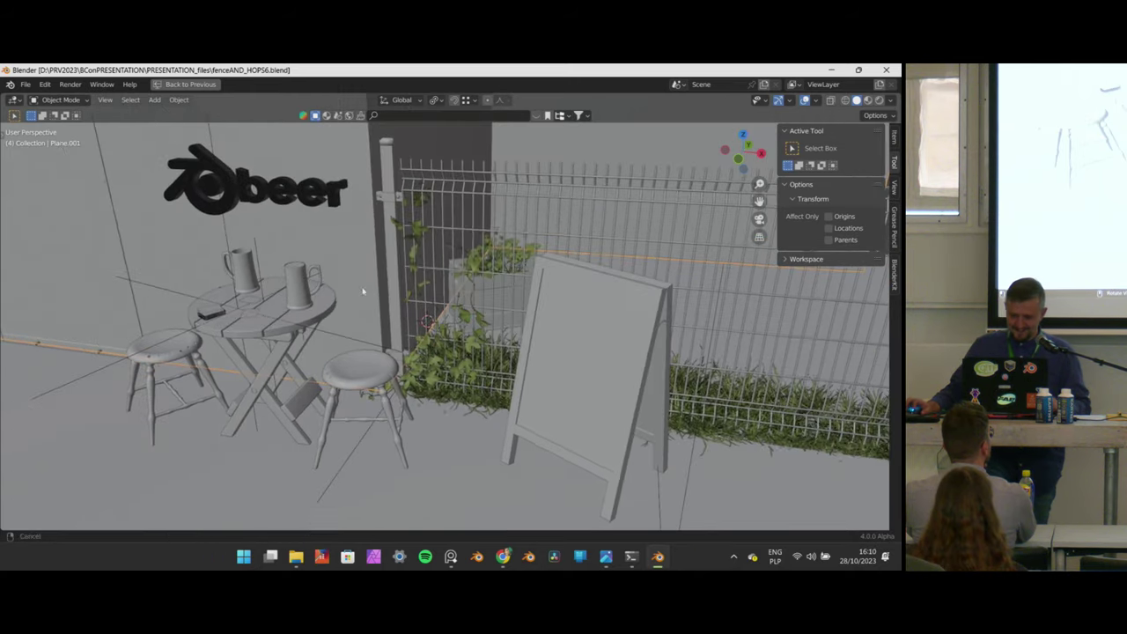
Examine how the hop stems and leaves weave through the fence wires in front of the planter.
scroll(517, 313, "up", 4)
middle_click_drag(517, 313, 493, 318)
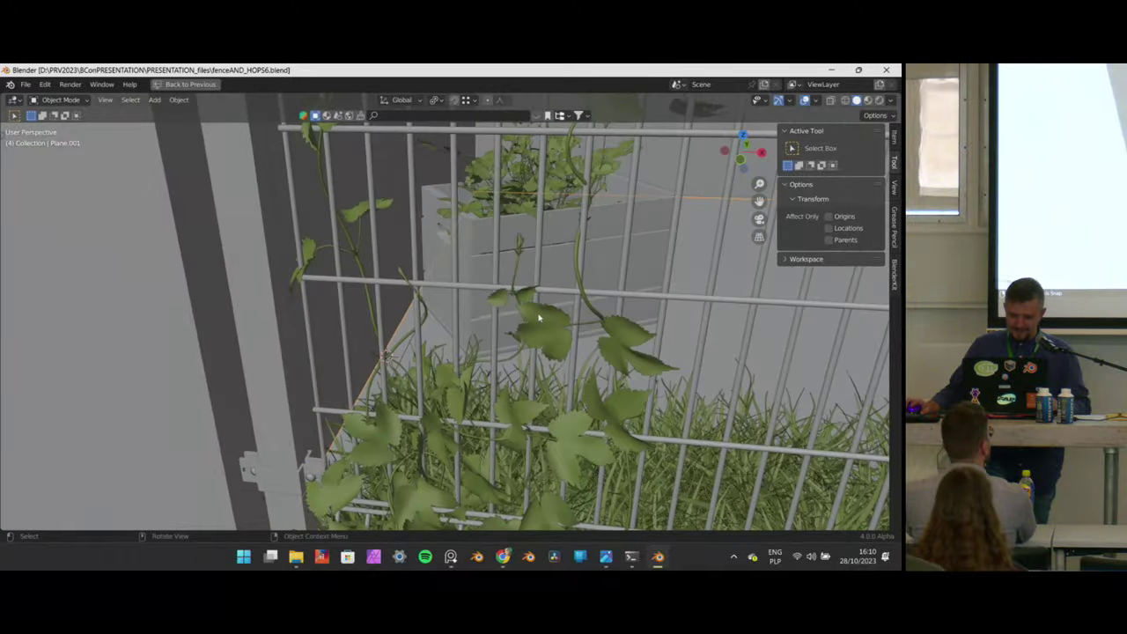
scroll(479, 316, "down", 8)
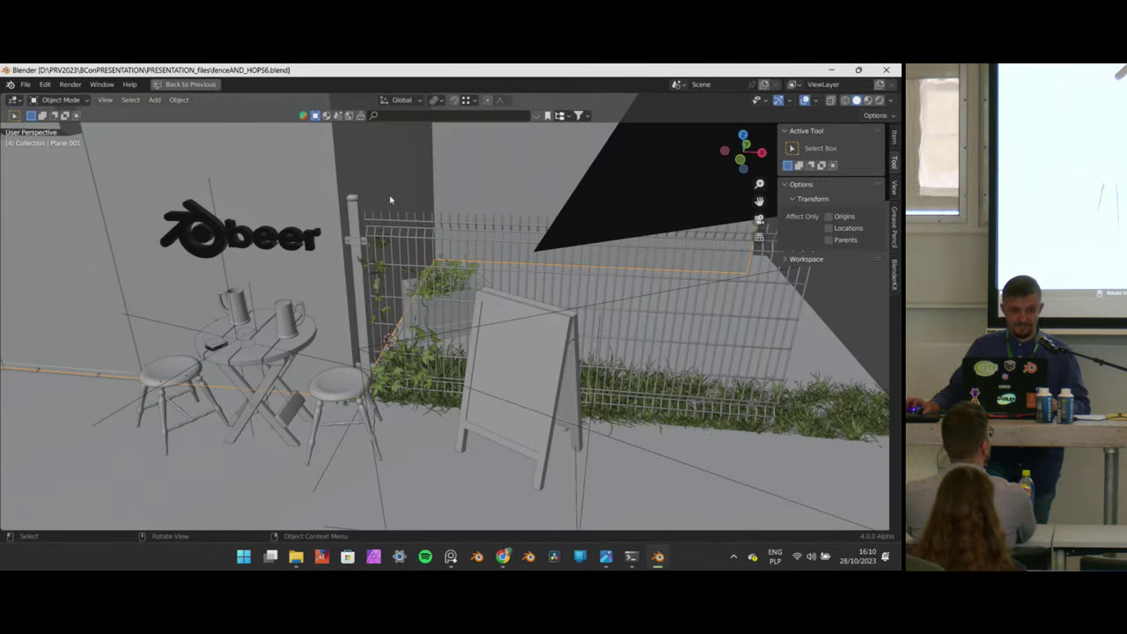
scroll(388, 242, "up", 5)
scroll(387, 243, "down", 5)
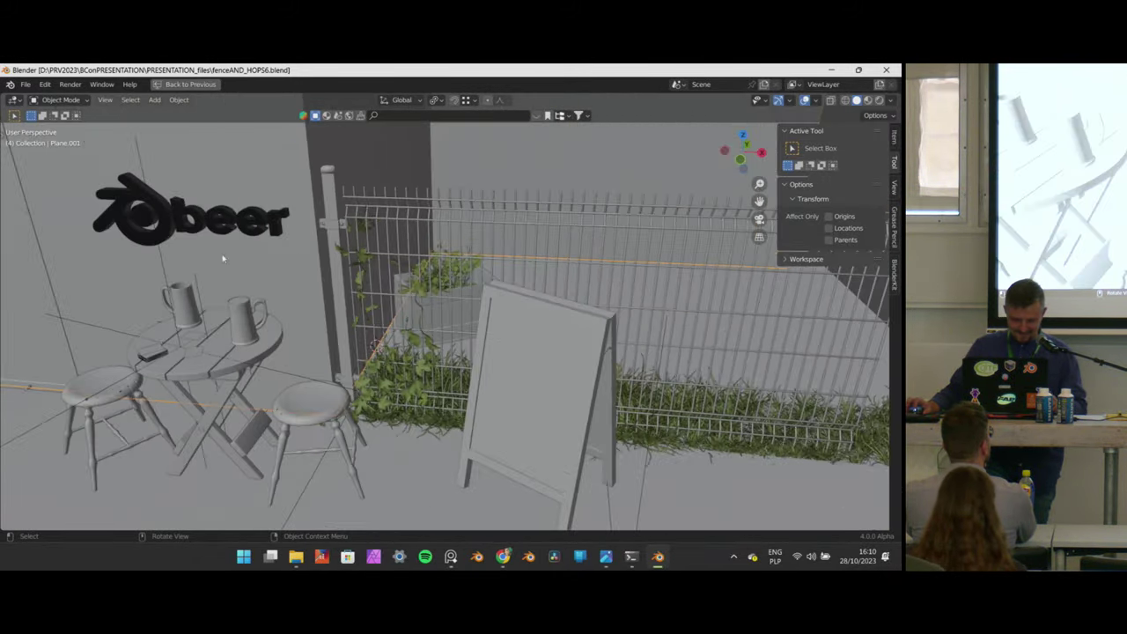
Select the armature of the hop vine climbing beside the fence post and switch the viewport shading to Material Preview.
scroll(387, 294, "up", 4)
scroll(388, 293, "up", 3)
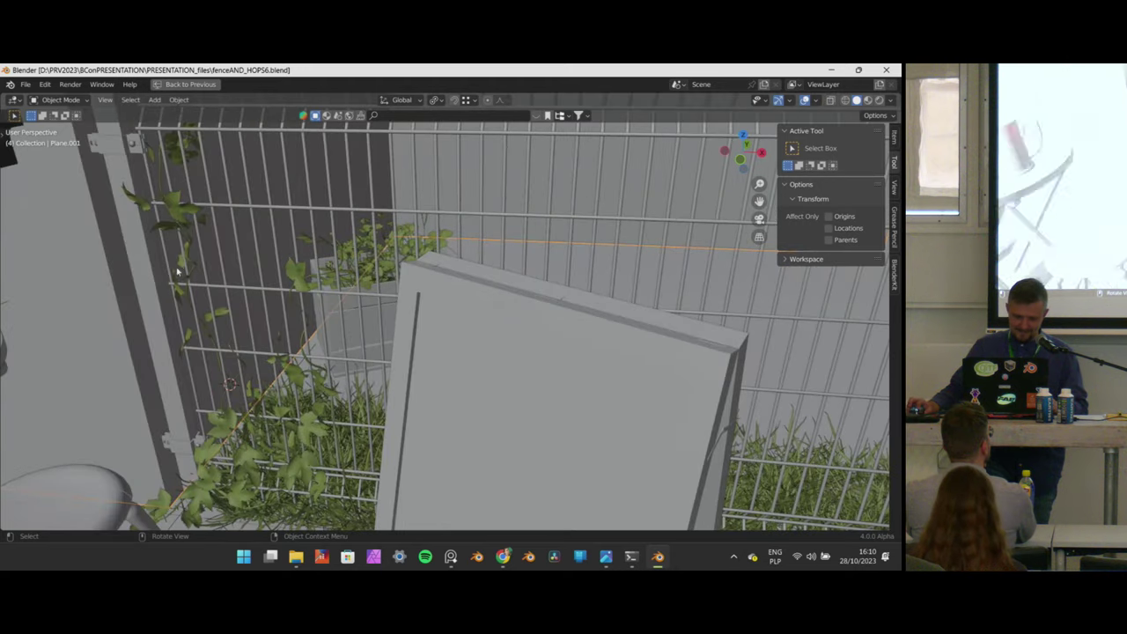
left_click(188, 257)
middle_click_drag(188, 256, 328, 225)
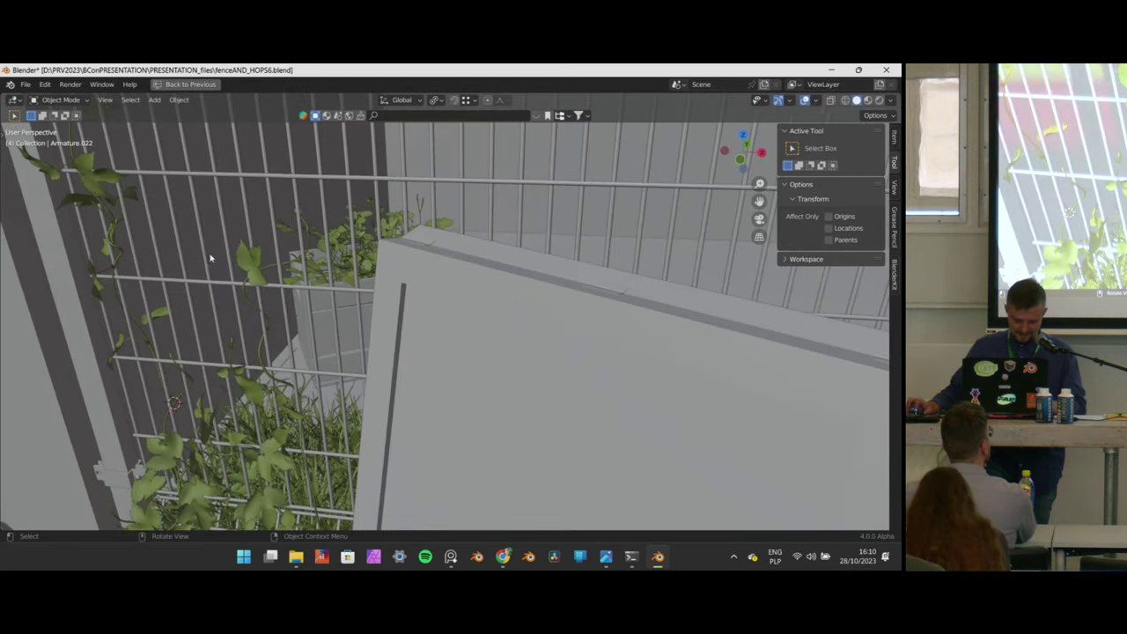
key("z")
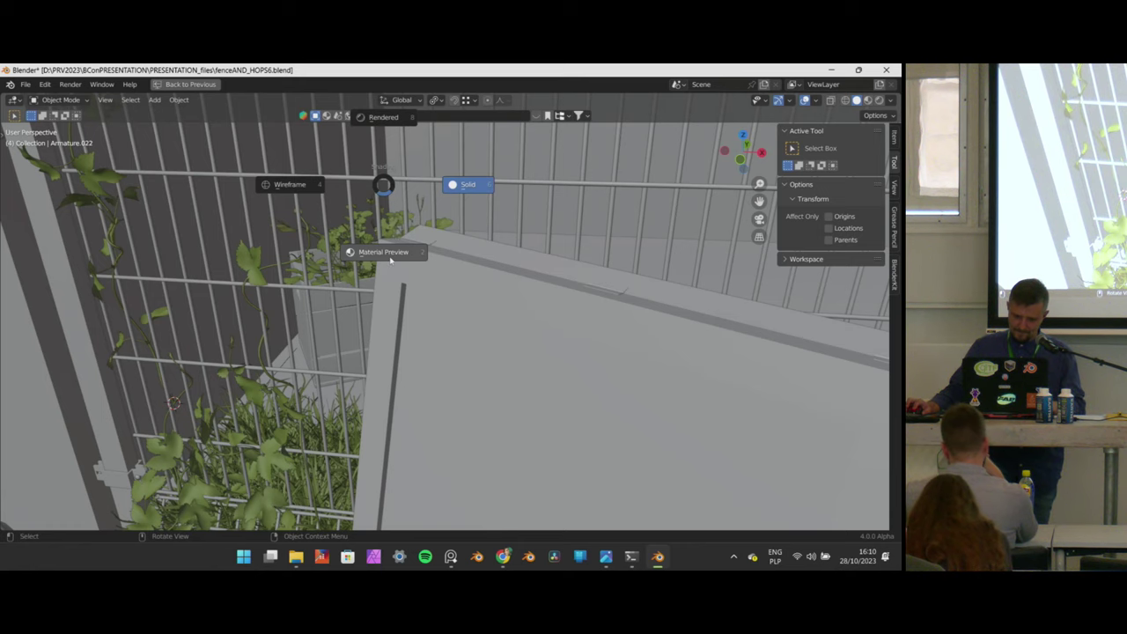
left_click(390, 257)
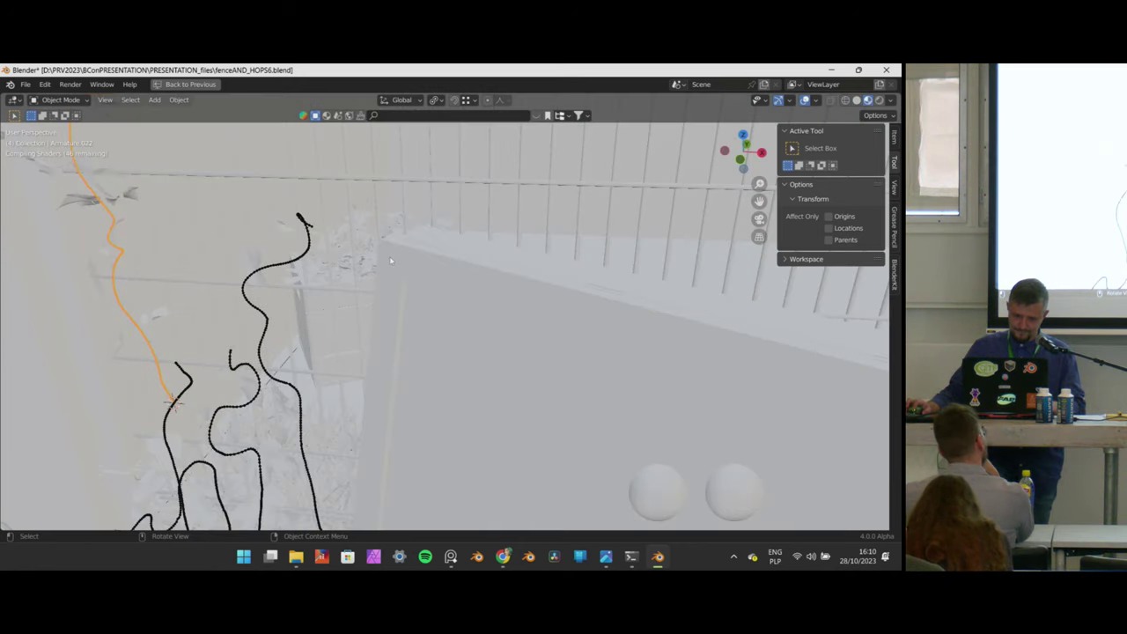